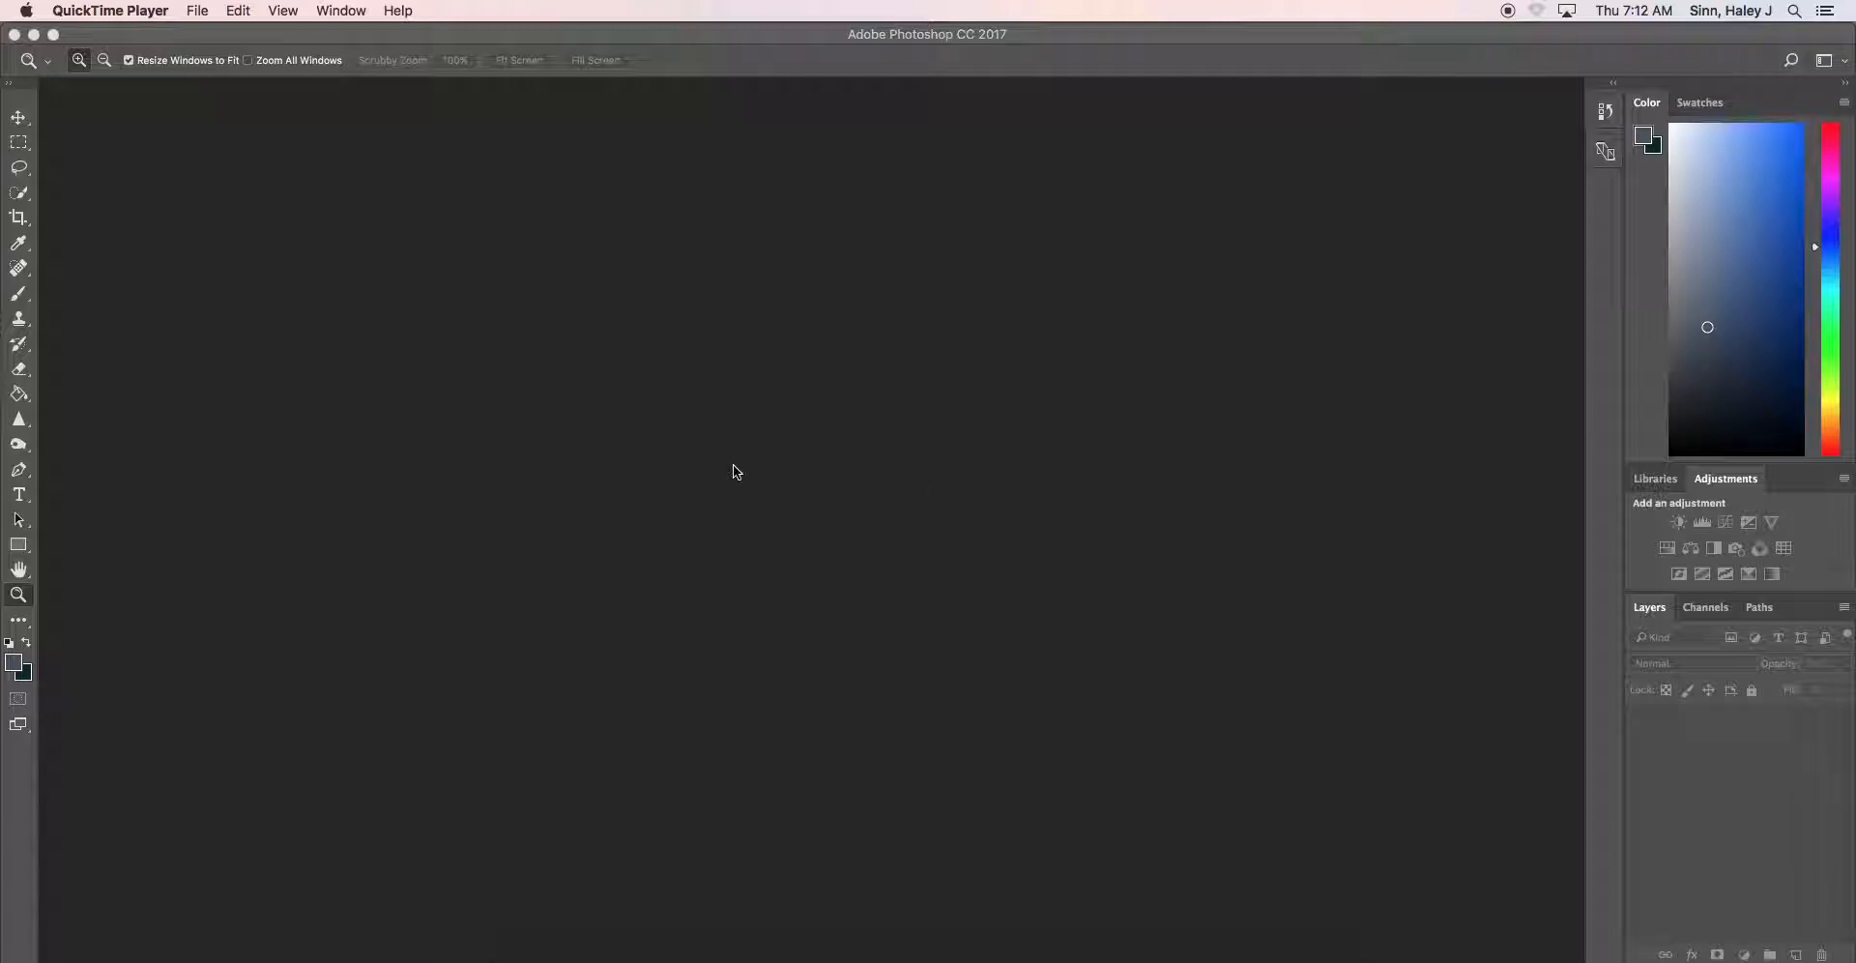
Start a new document and name it Tile Project
left_click(228, 124)
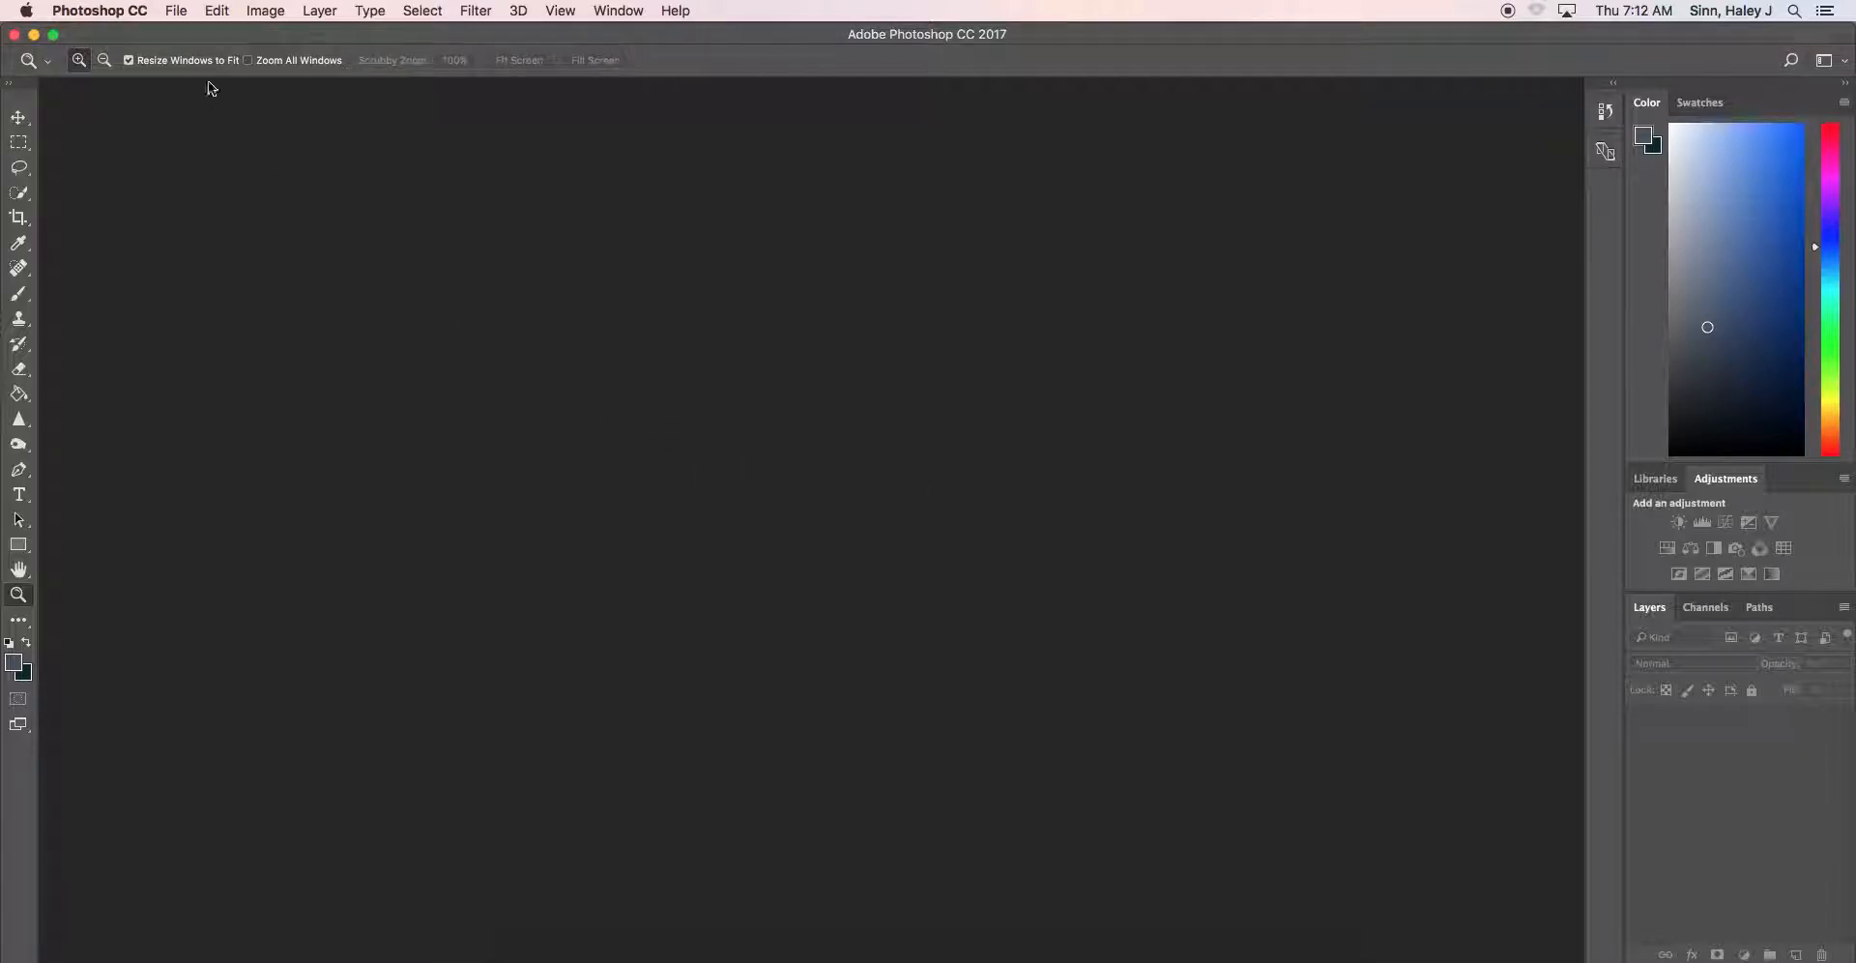
left_click(178, 13)
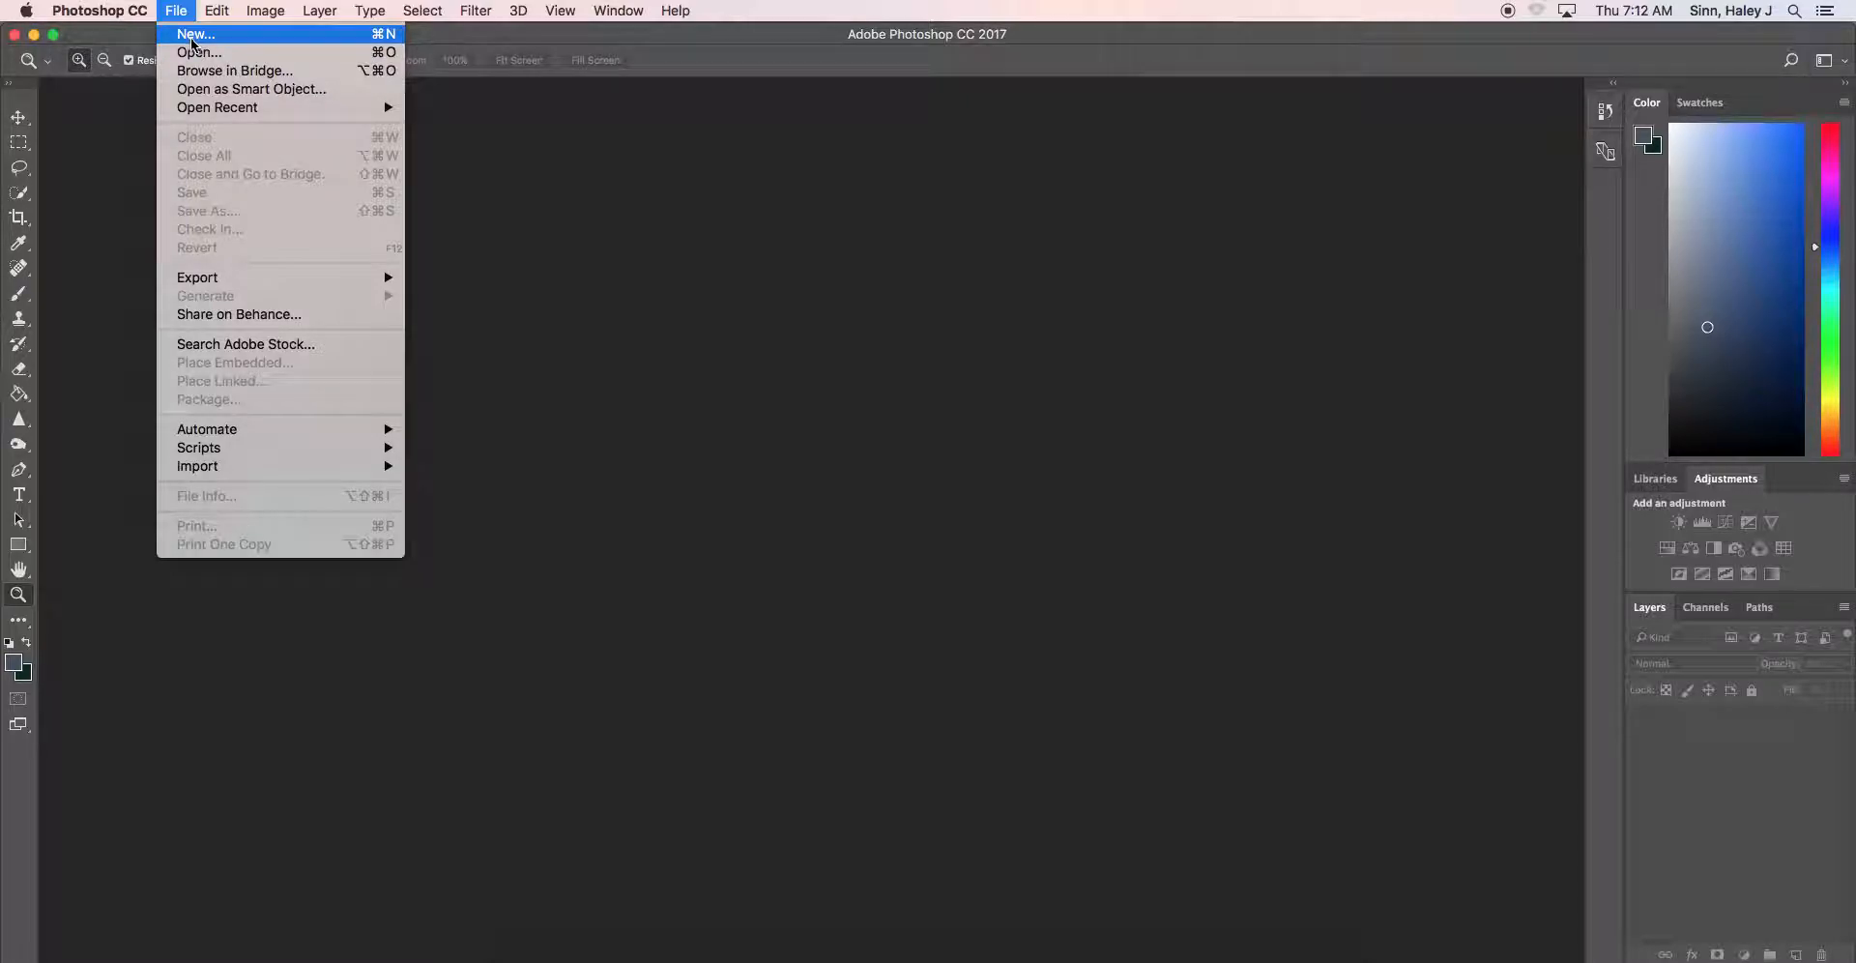
left_click(192, 38)
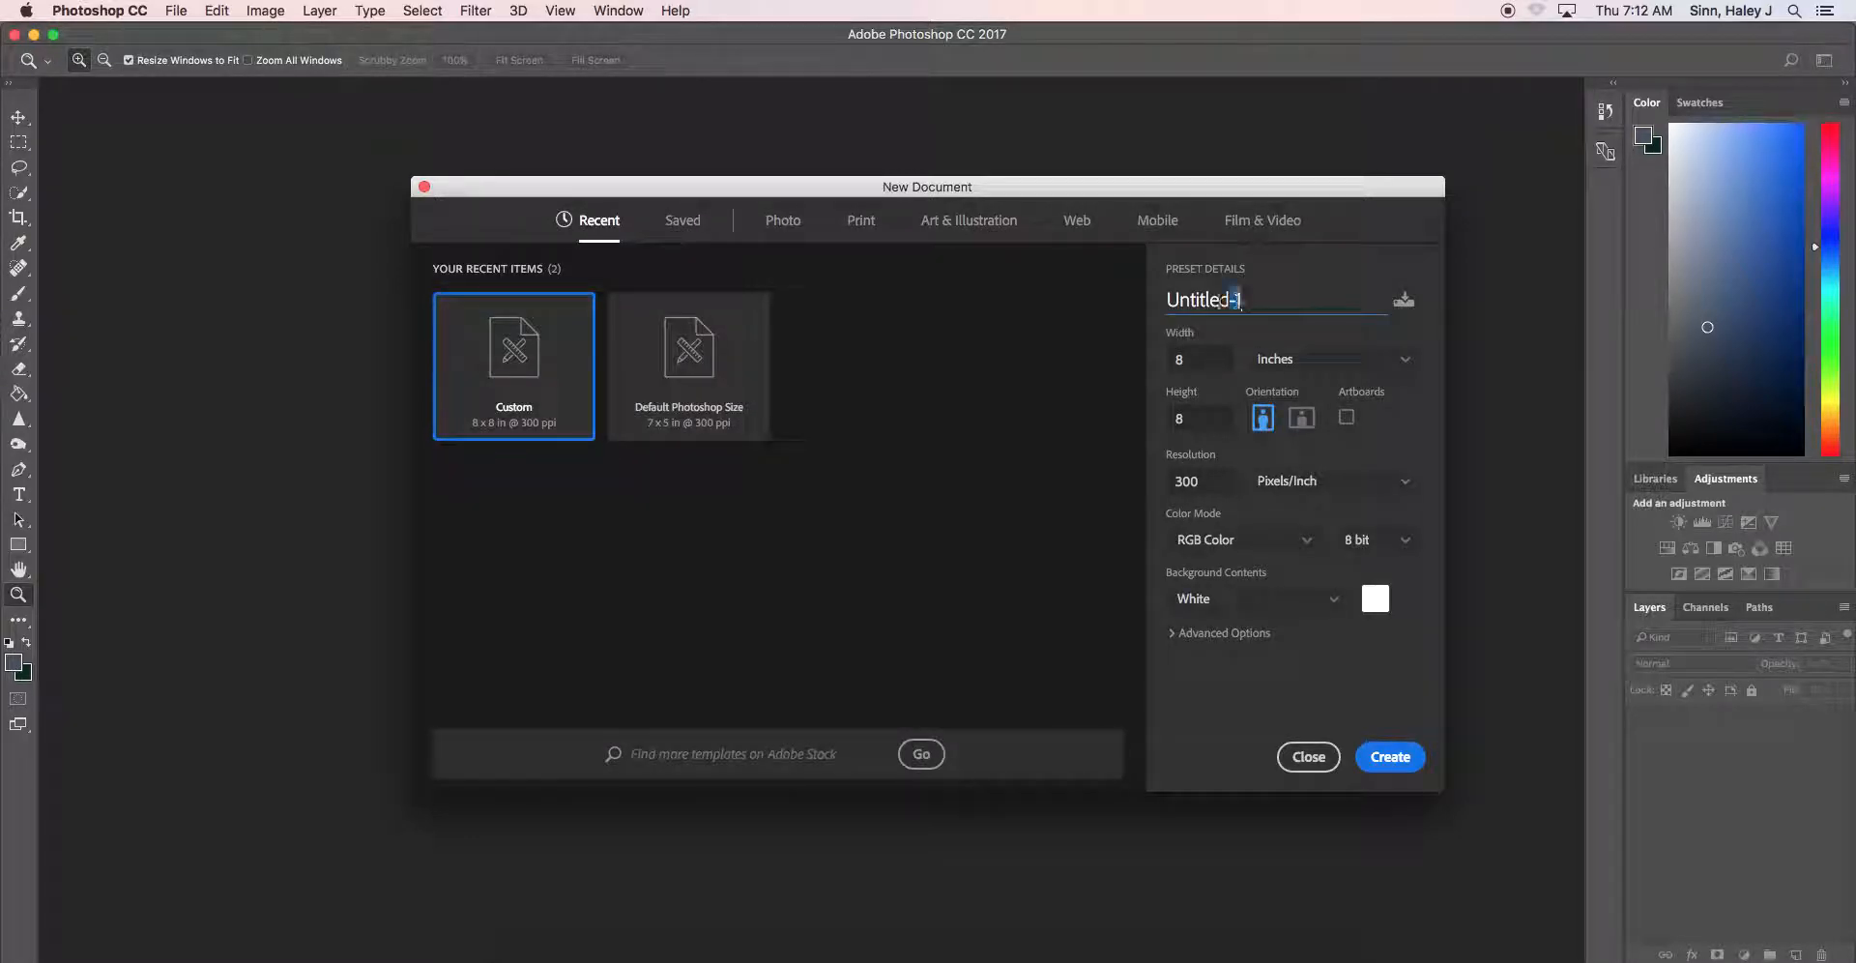
left_click(1246, 302)
type("Tile Project")
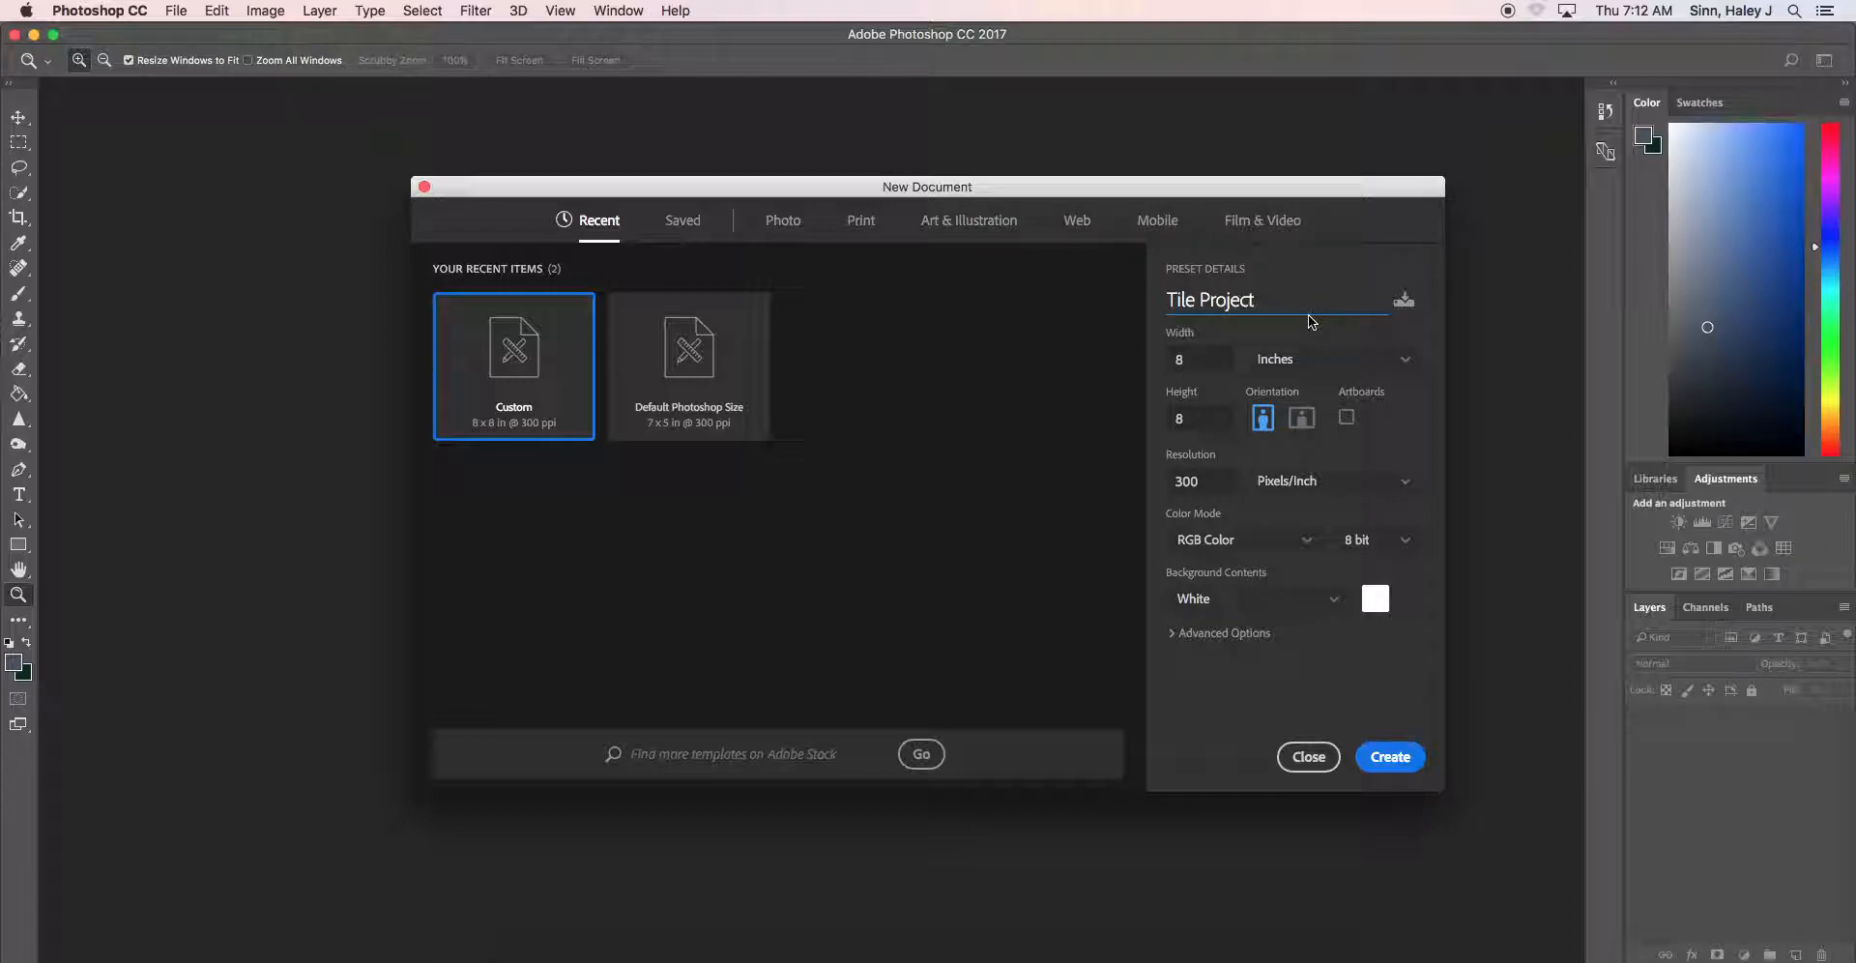
Create the document at 8 by 8 inches, 300 pixels per inch, with a white background
left_click(1223, 364)
key("Tab")
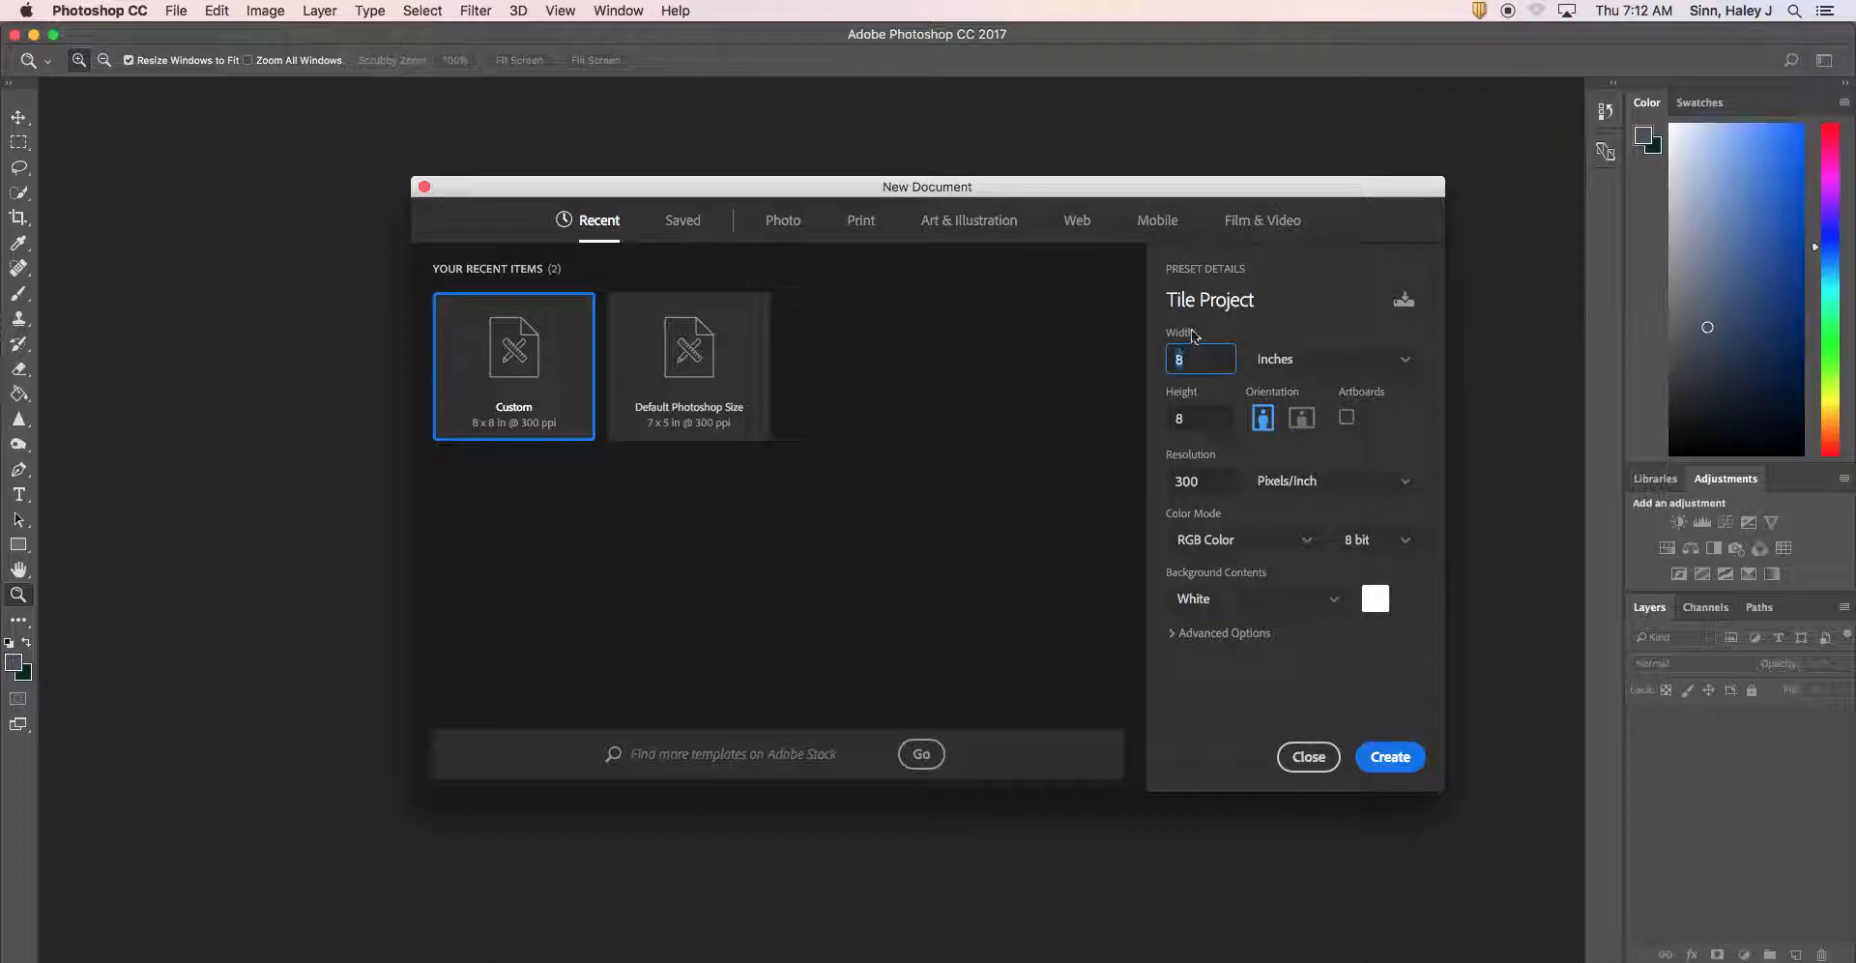
key("Tab")
left_click(1407, 363)
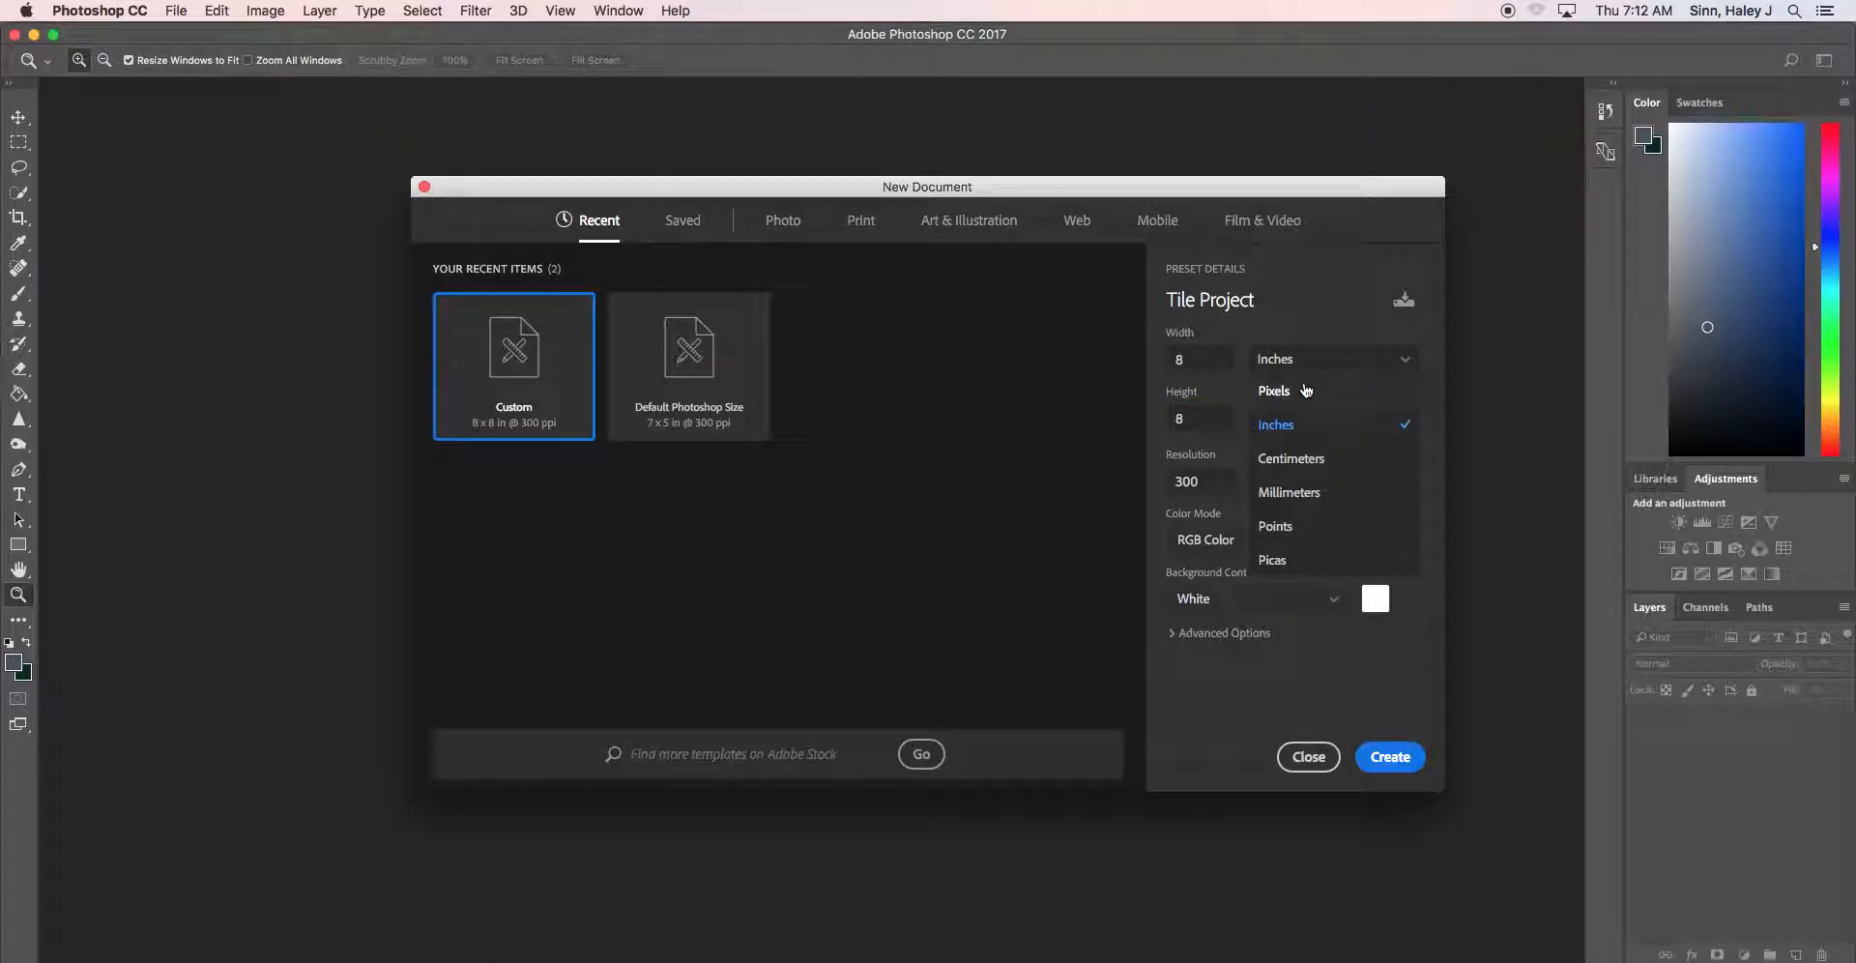
left_click(1305, 427)
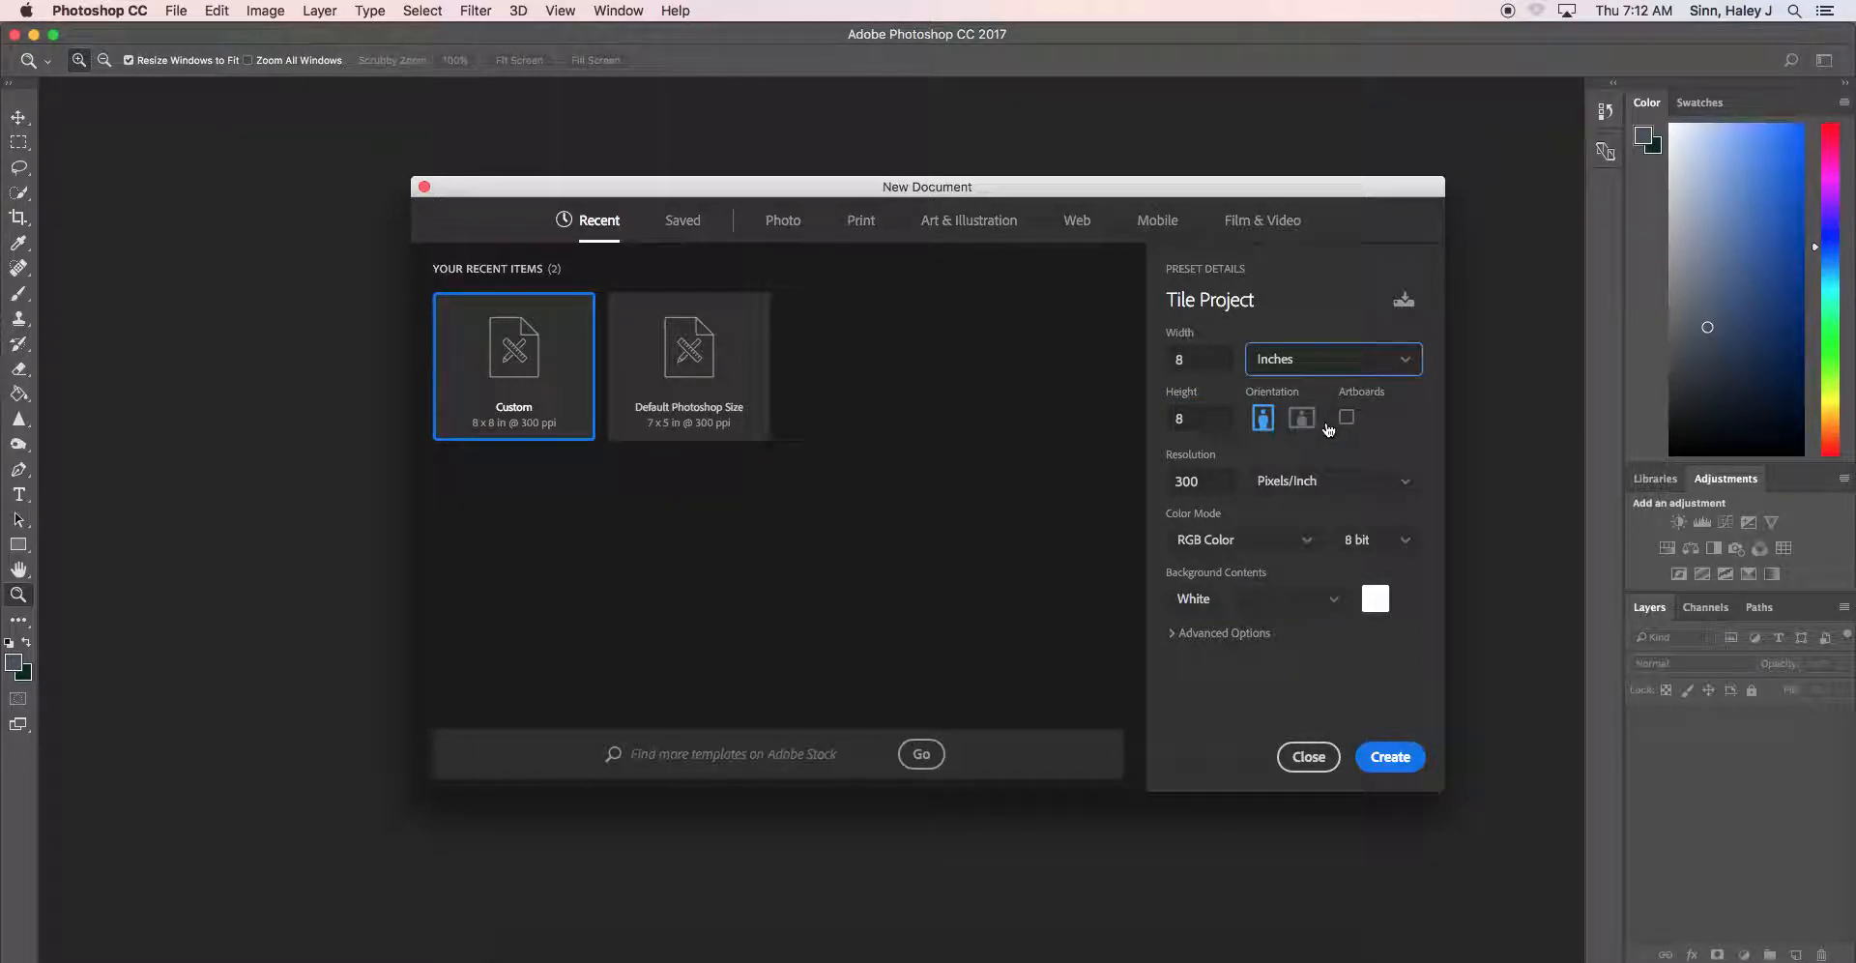
left_click(1208, 484)
double_click(1209, 484)
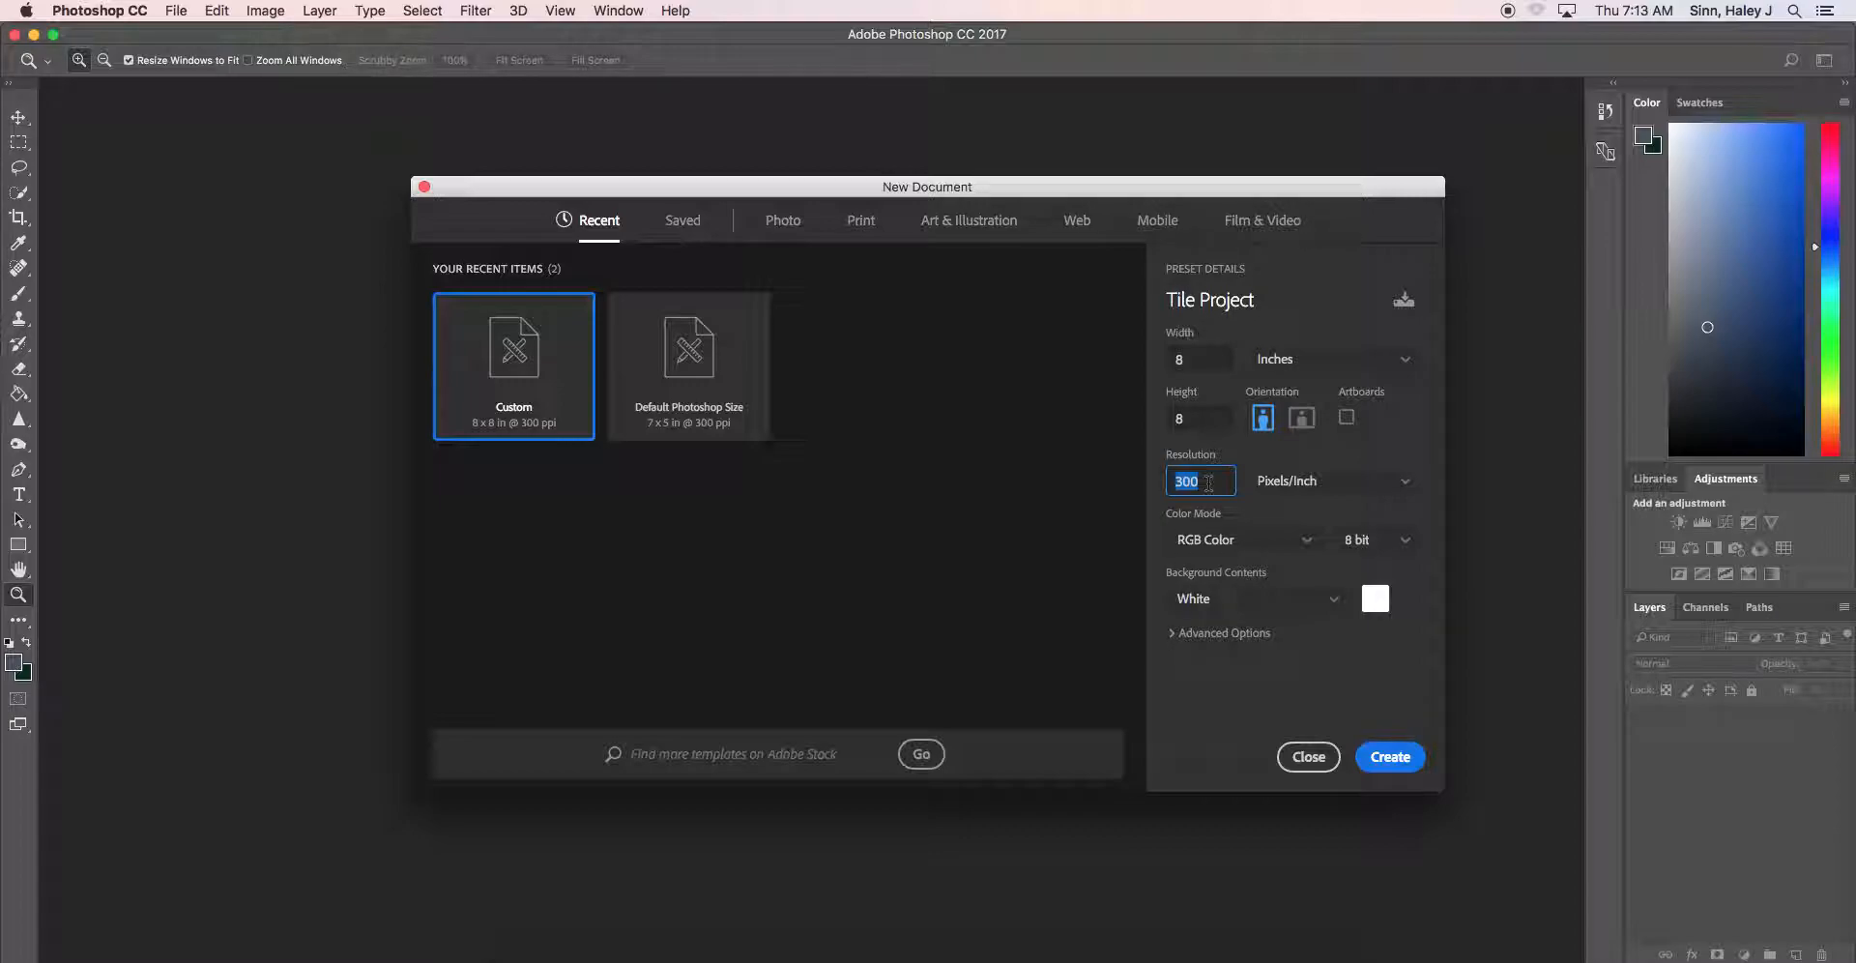
key("Return")
left_click(1334, 599)
left_click(1221, 632)
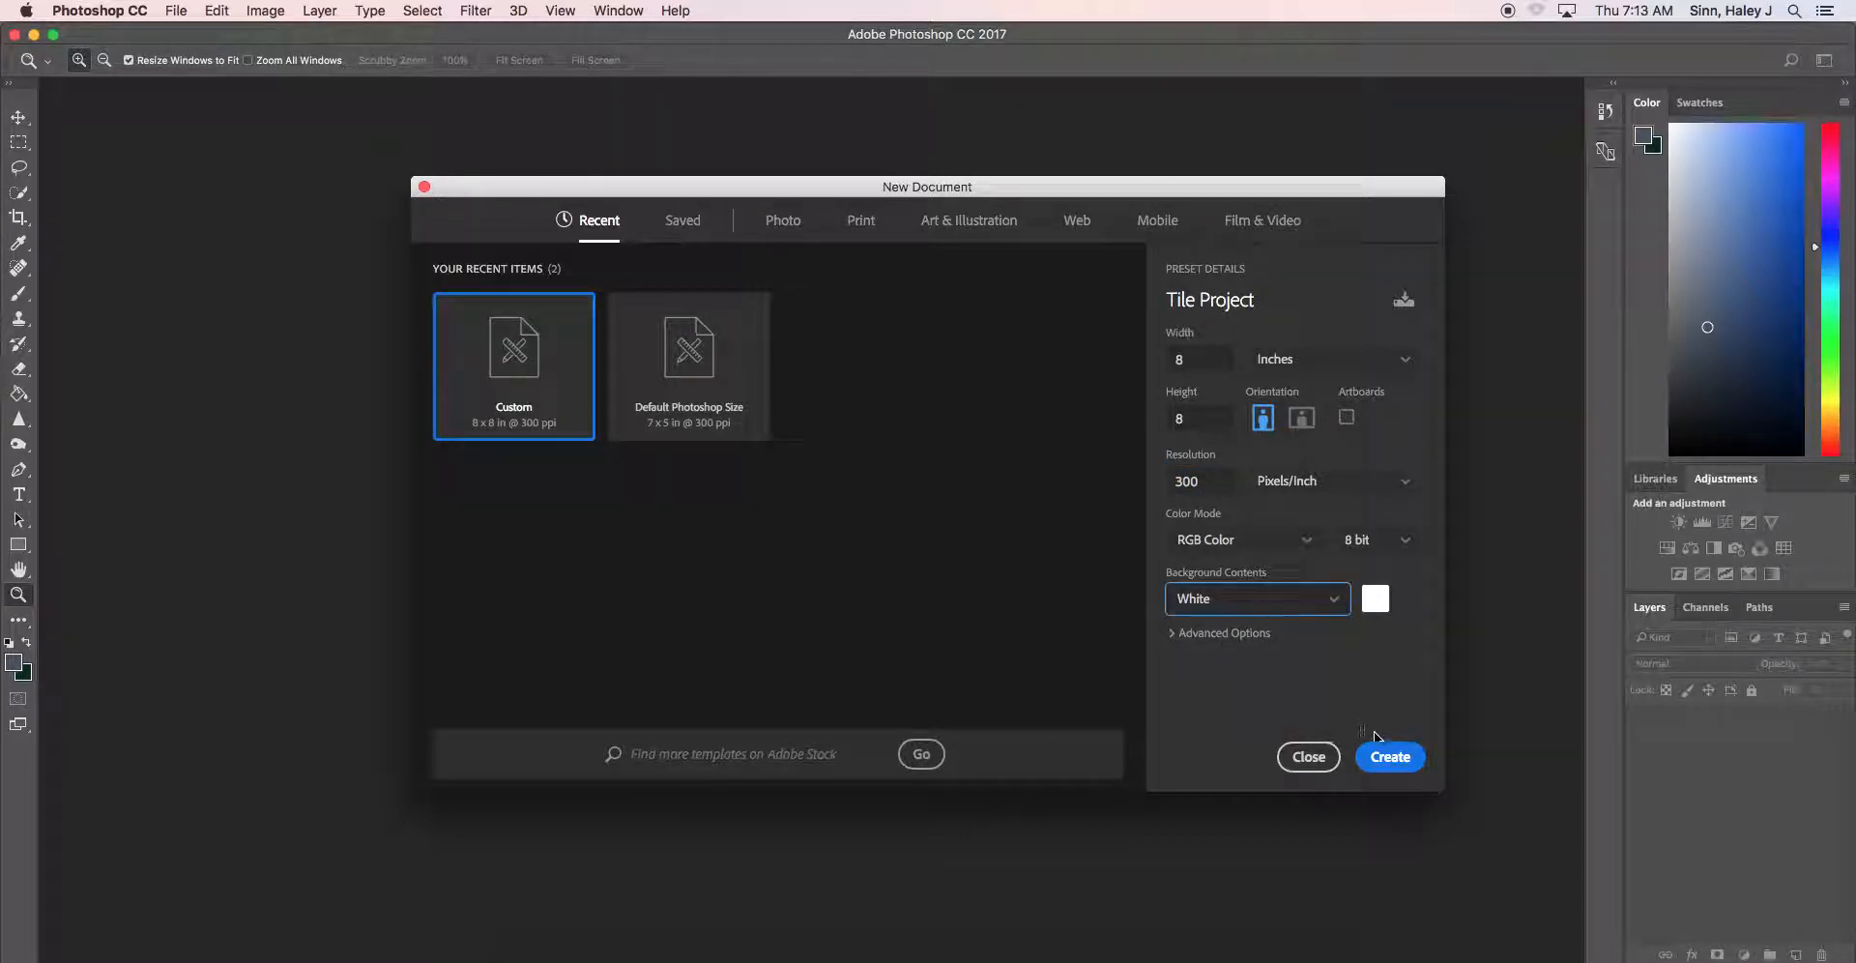
left_click(1393, 762)
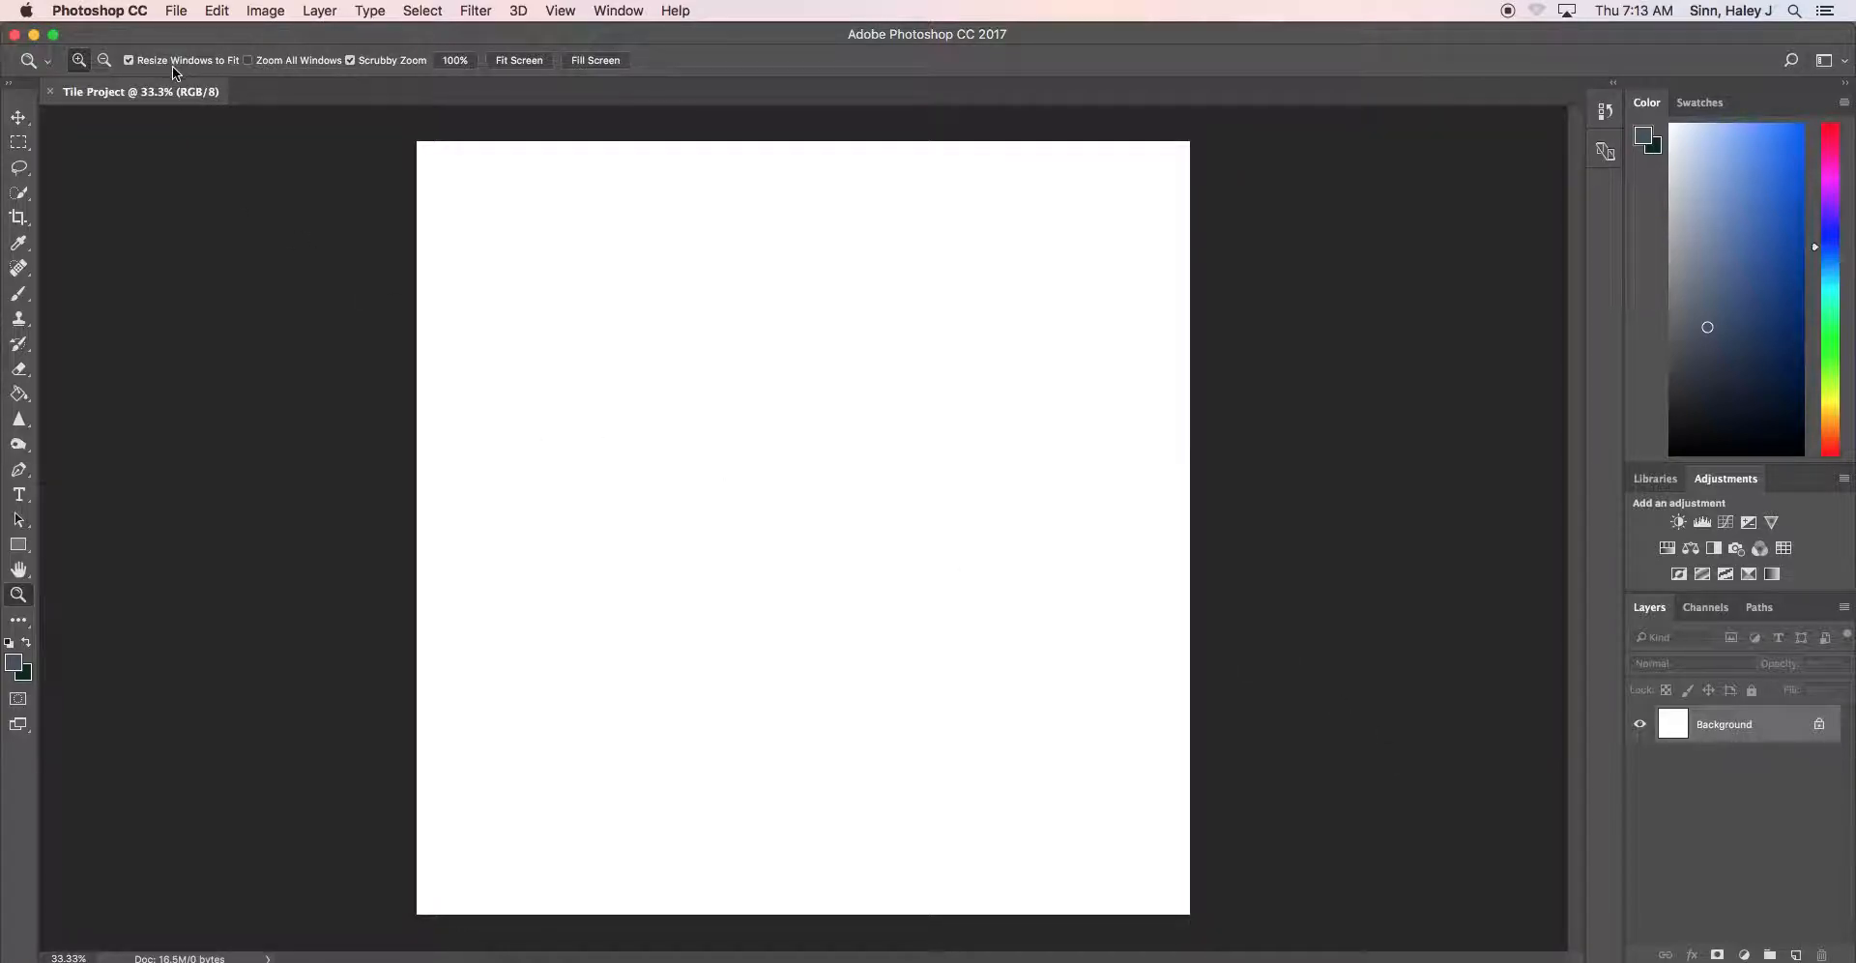
Open the photo Tile Project.jpg from the Desktop
left_click(176, 11)
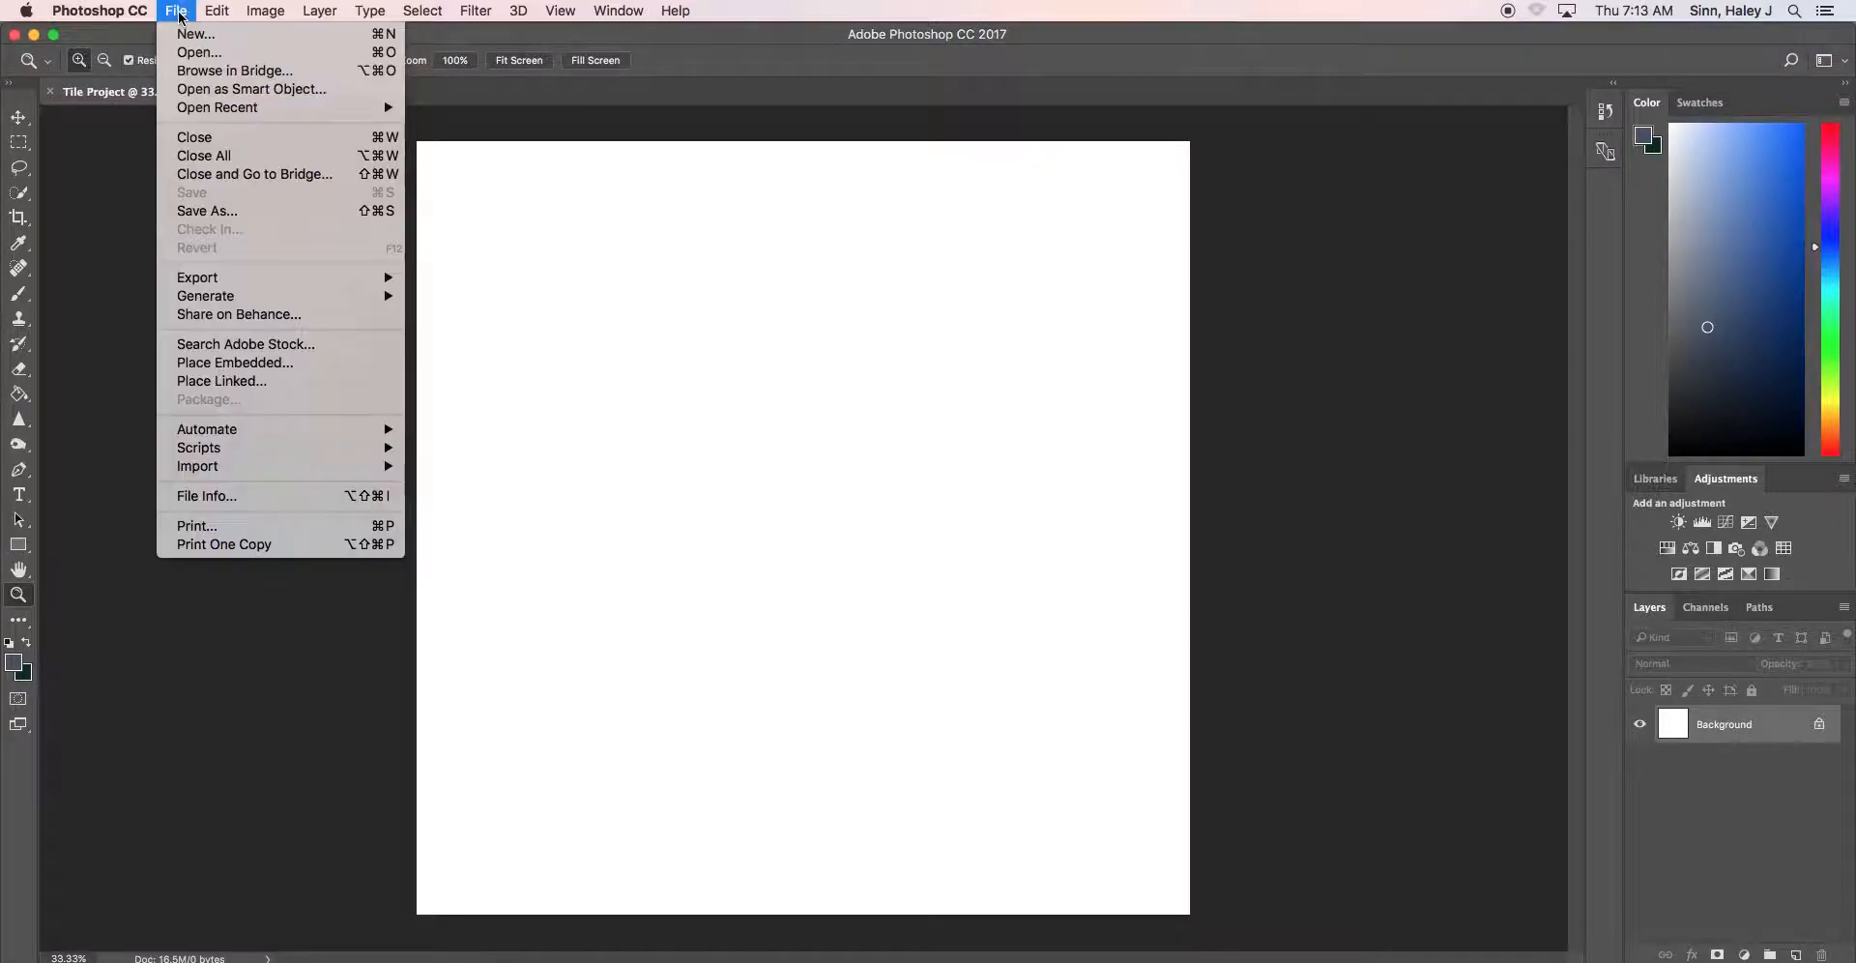
left_click(263, 56)
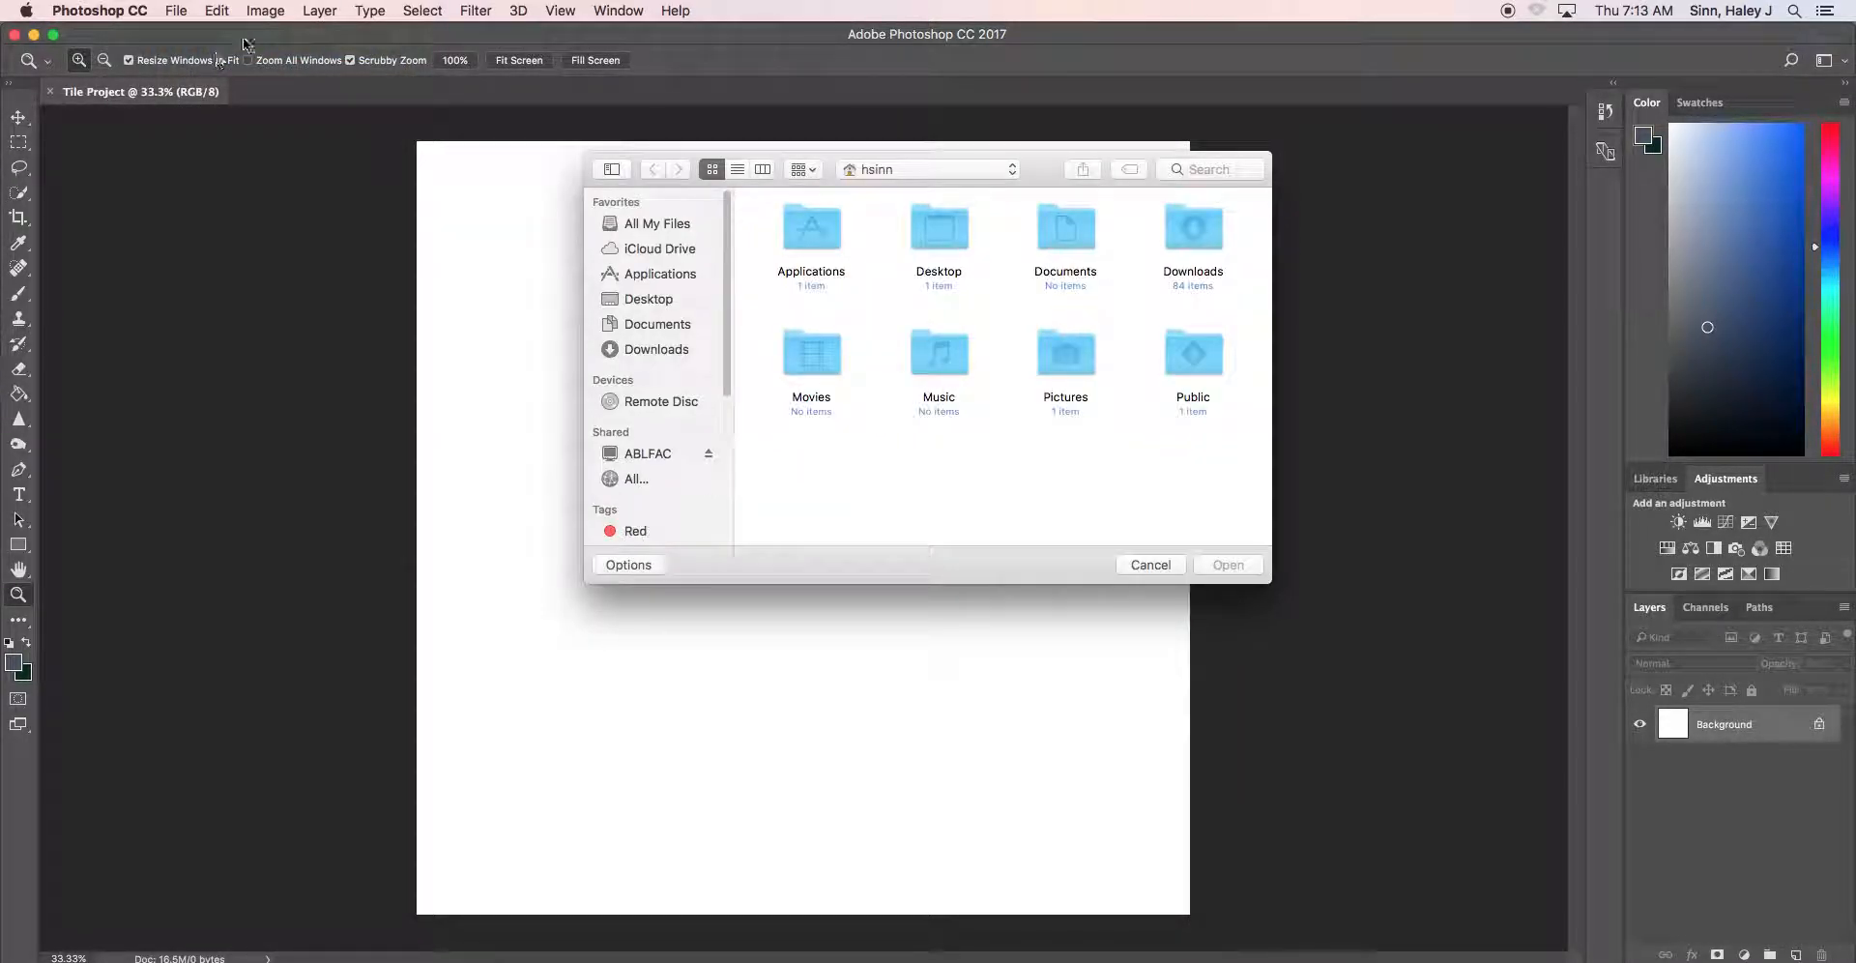
left_click(648, 299)
left_click(797, 232)
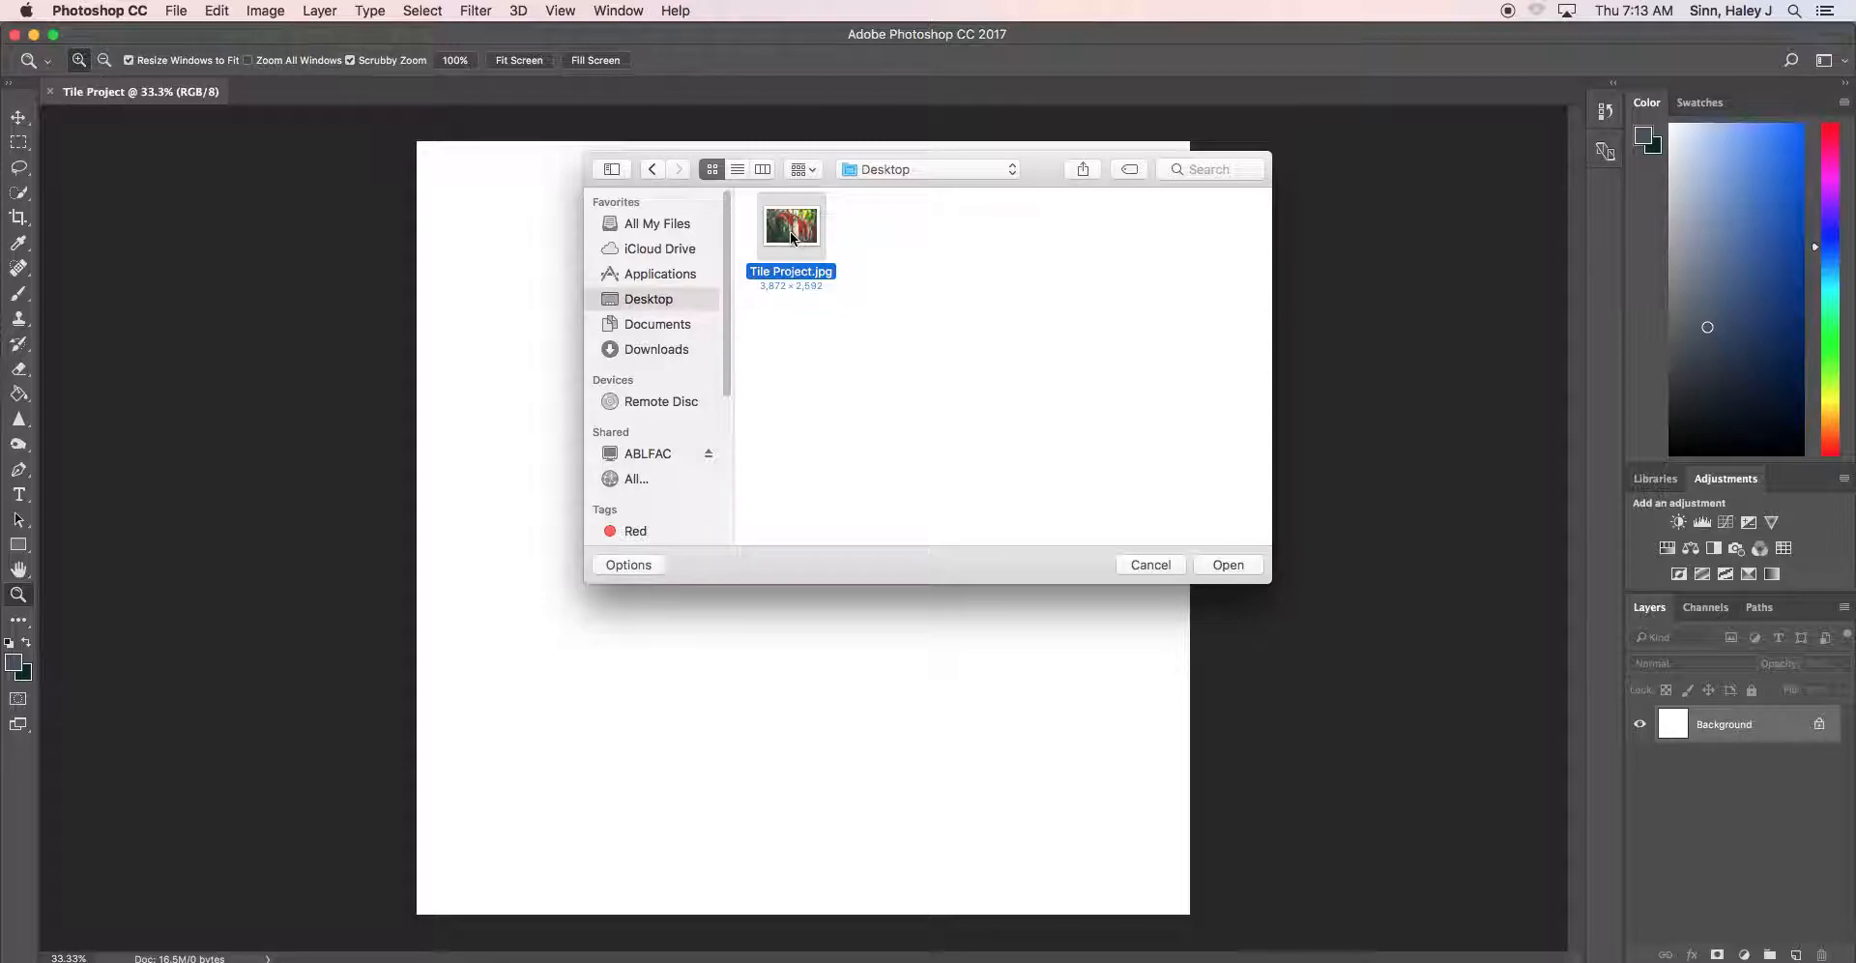
left_click(1228, 566)
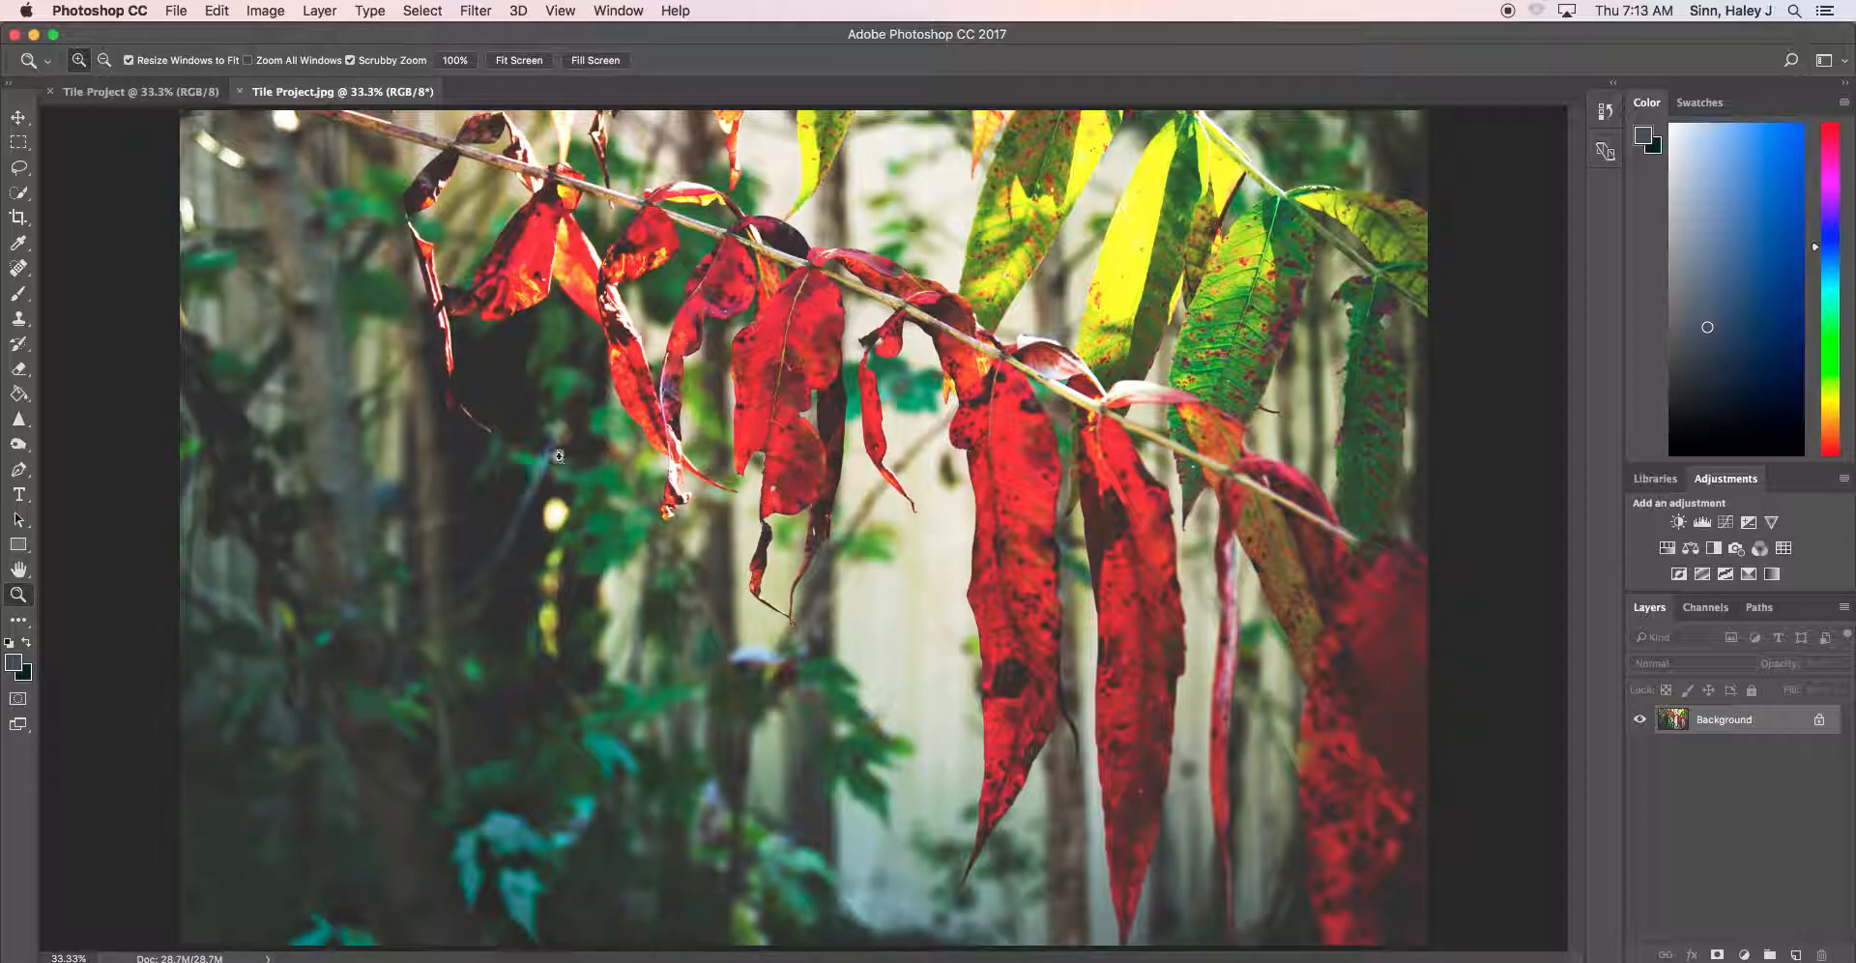
Float the photo in its own window and copy its Background layer into the blank Tile Project document
left_click(135, 90)
left_click(311, 91)
left_click(128, 91)
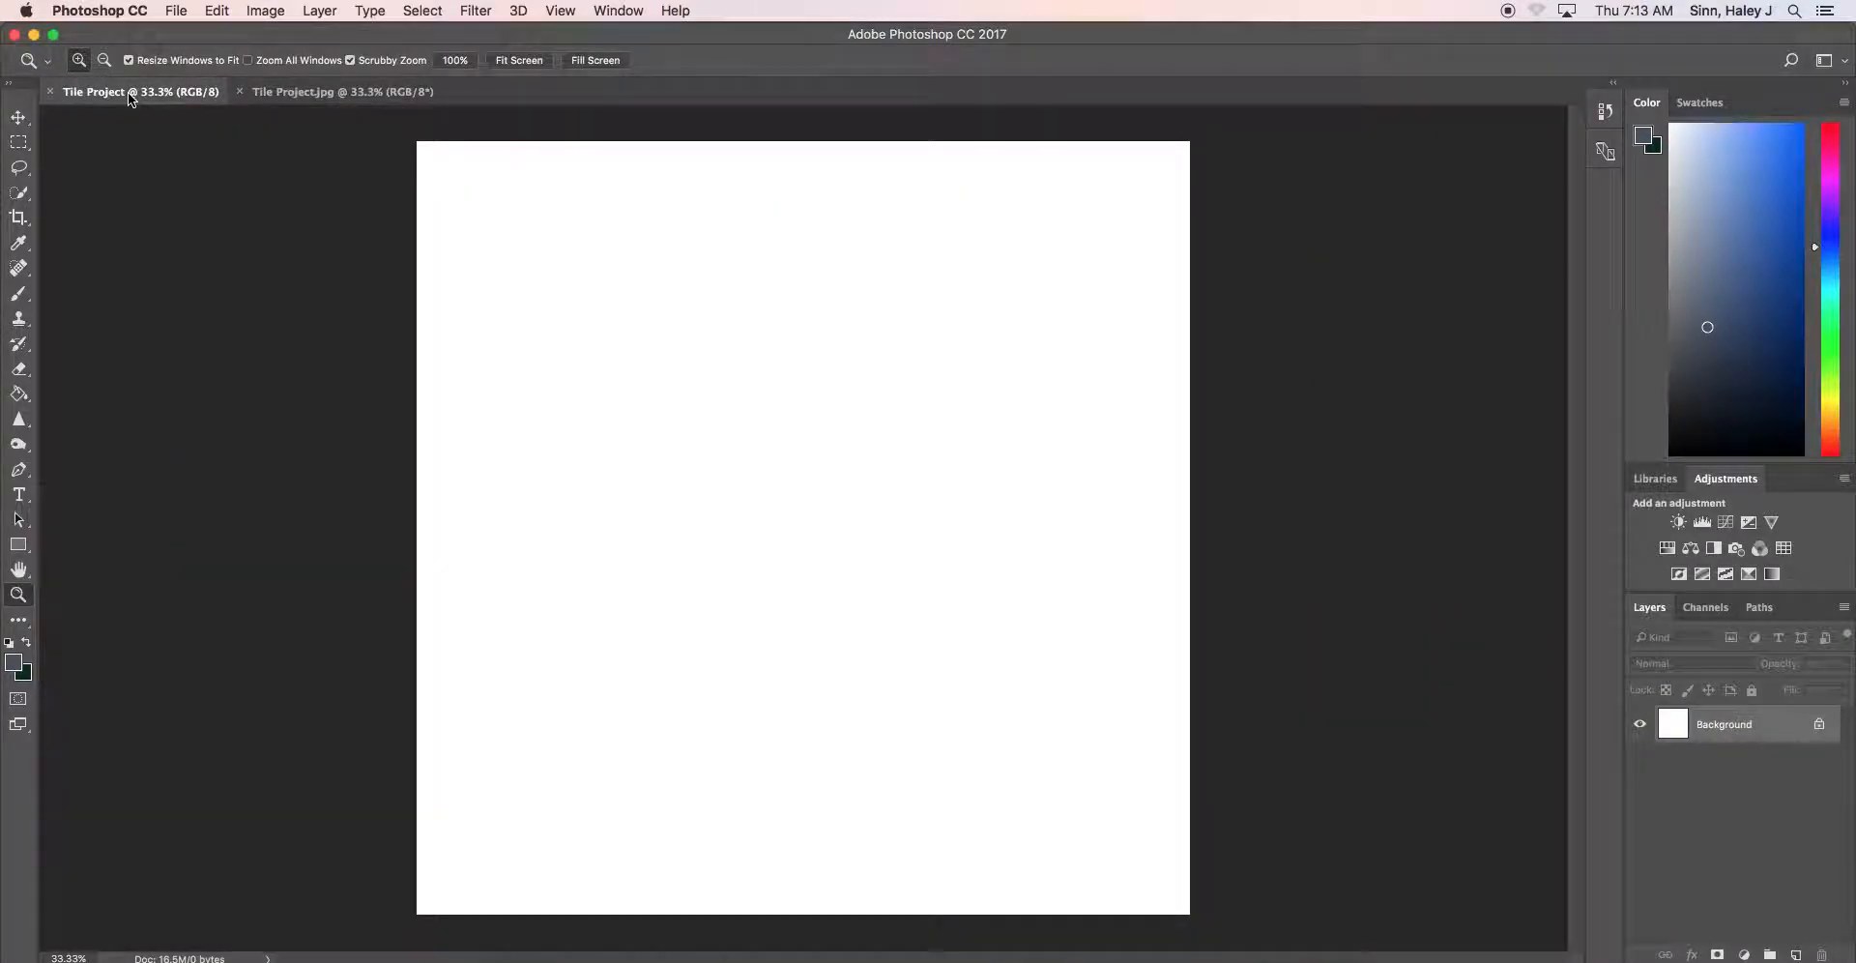
left_click(340, 91)
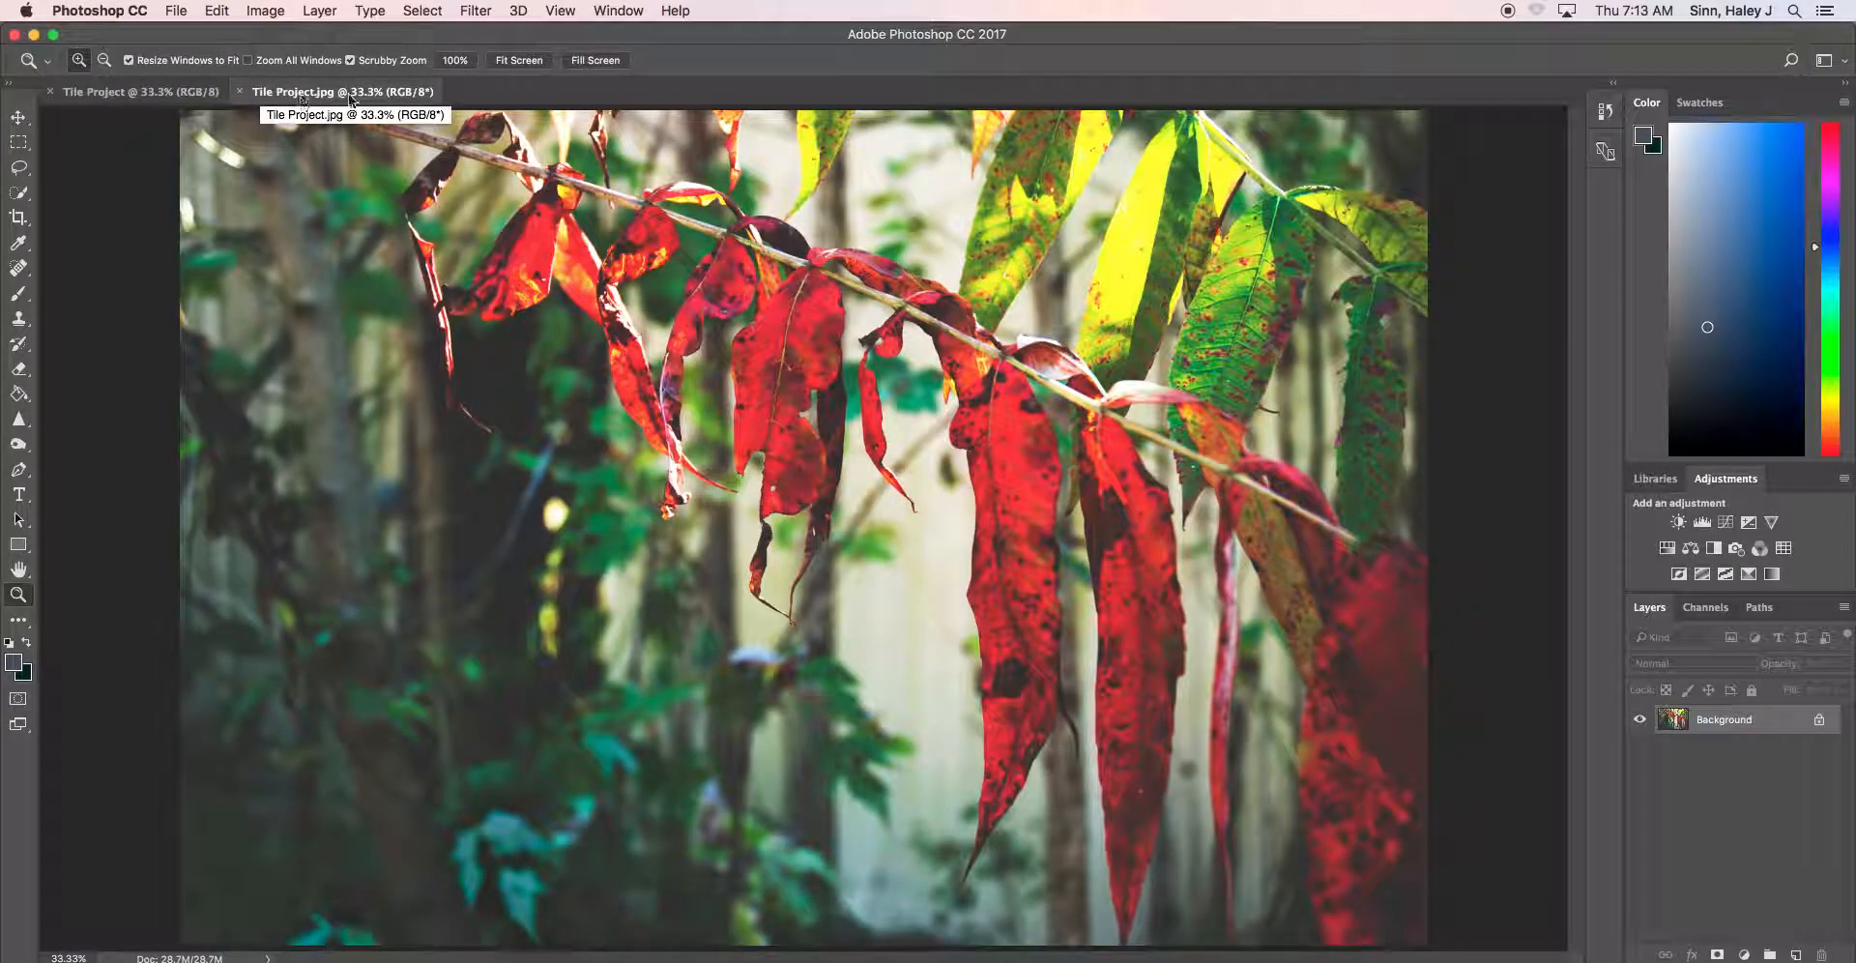
left_click_drag(350, 91, 176, 461)
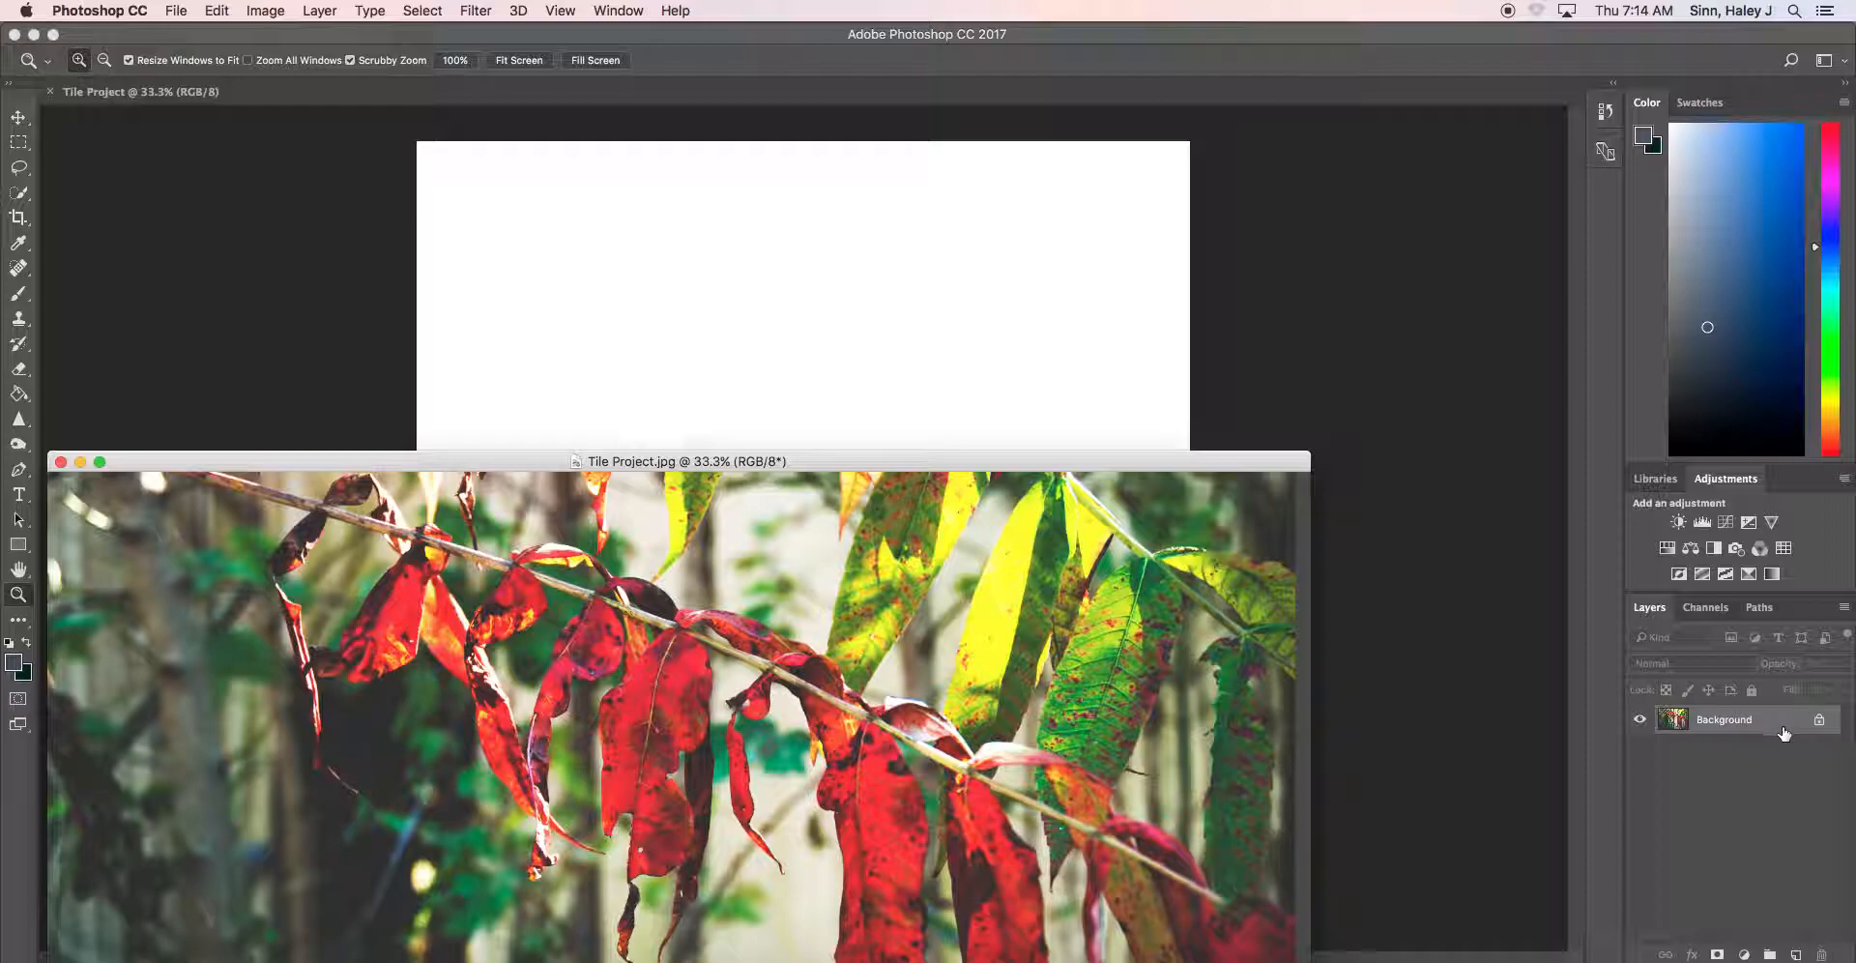
left_click_drag(1789, 729, 720, 284)
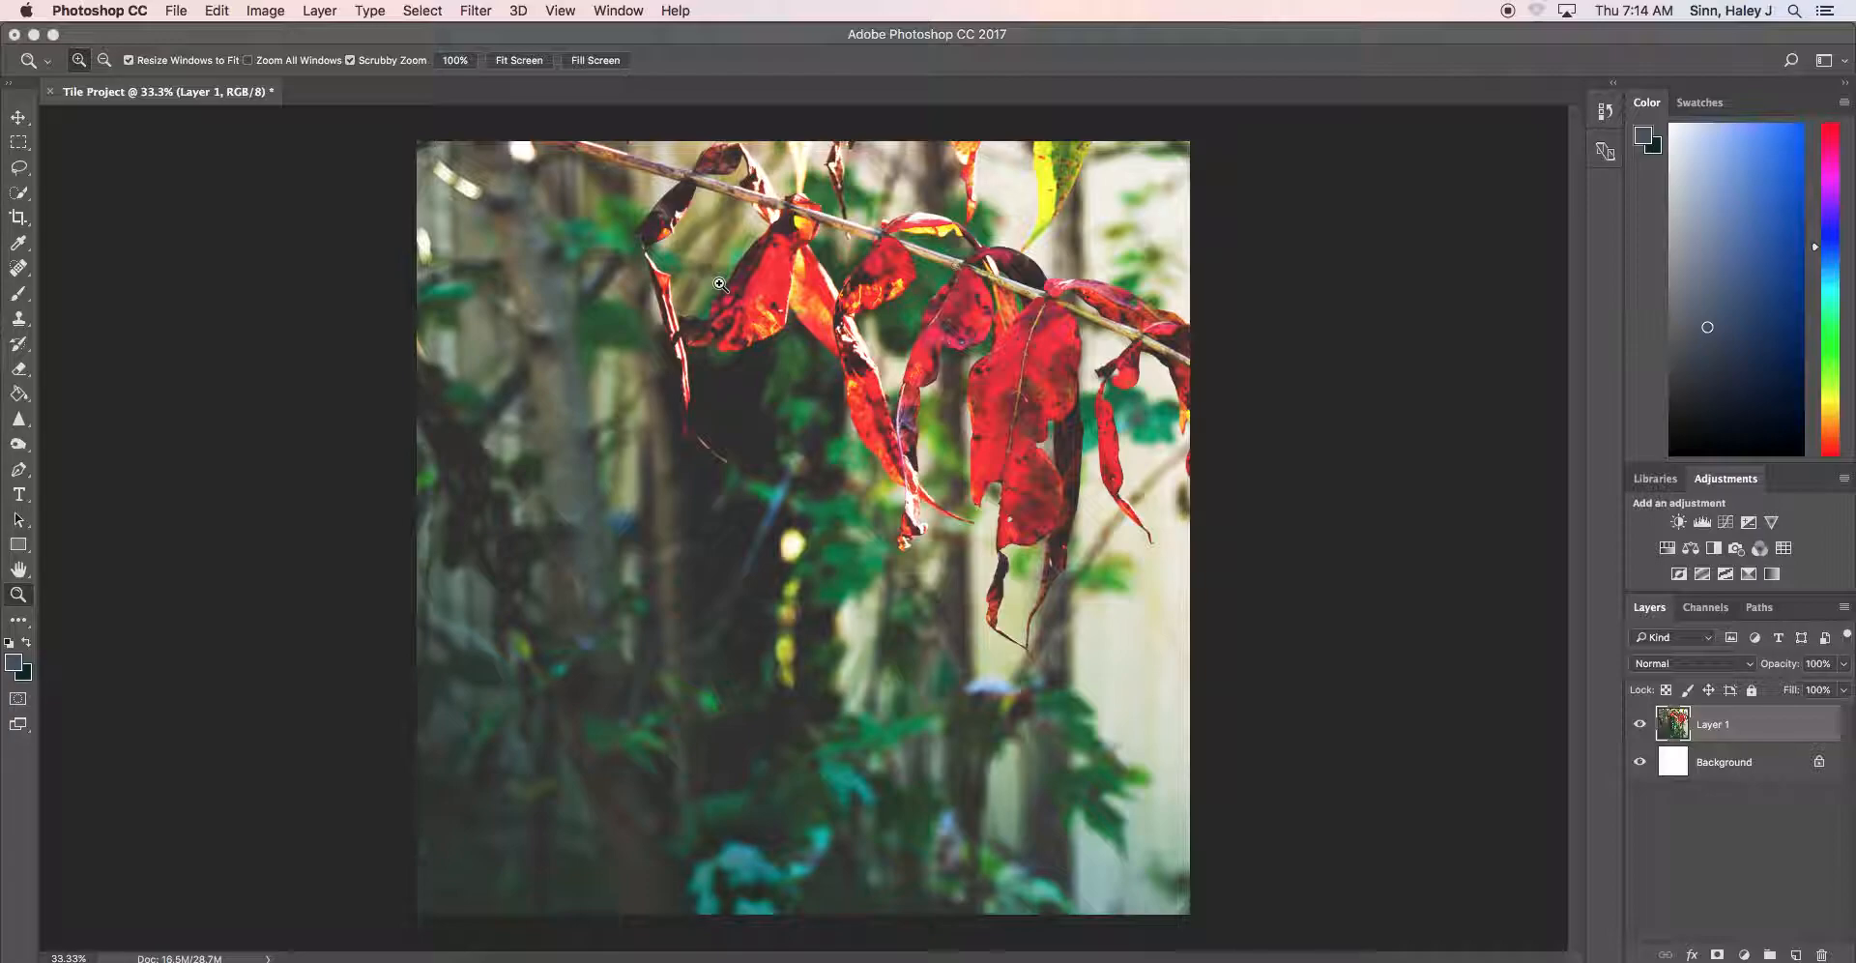
Scale the photo layer down to about 18.5% and place it in the upper-left corner of the canvas
key("super+t")
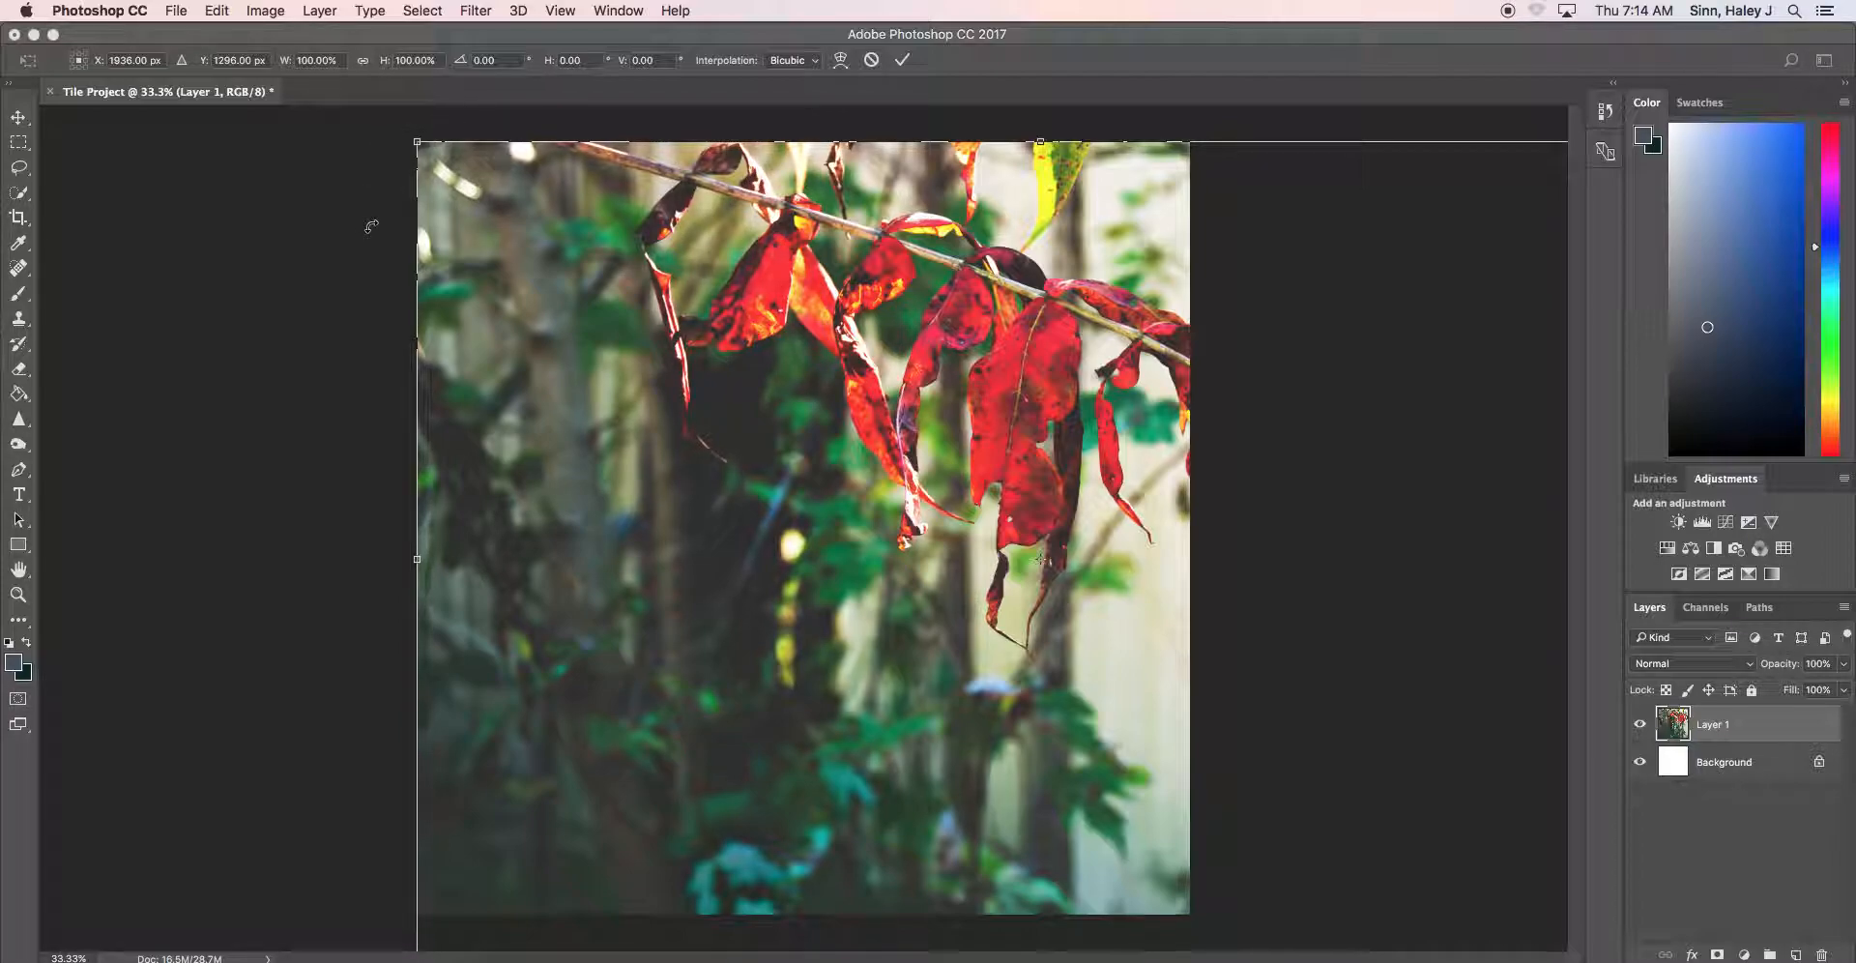
left_click(871, 59)
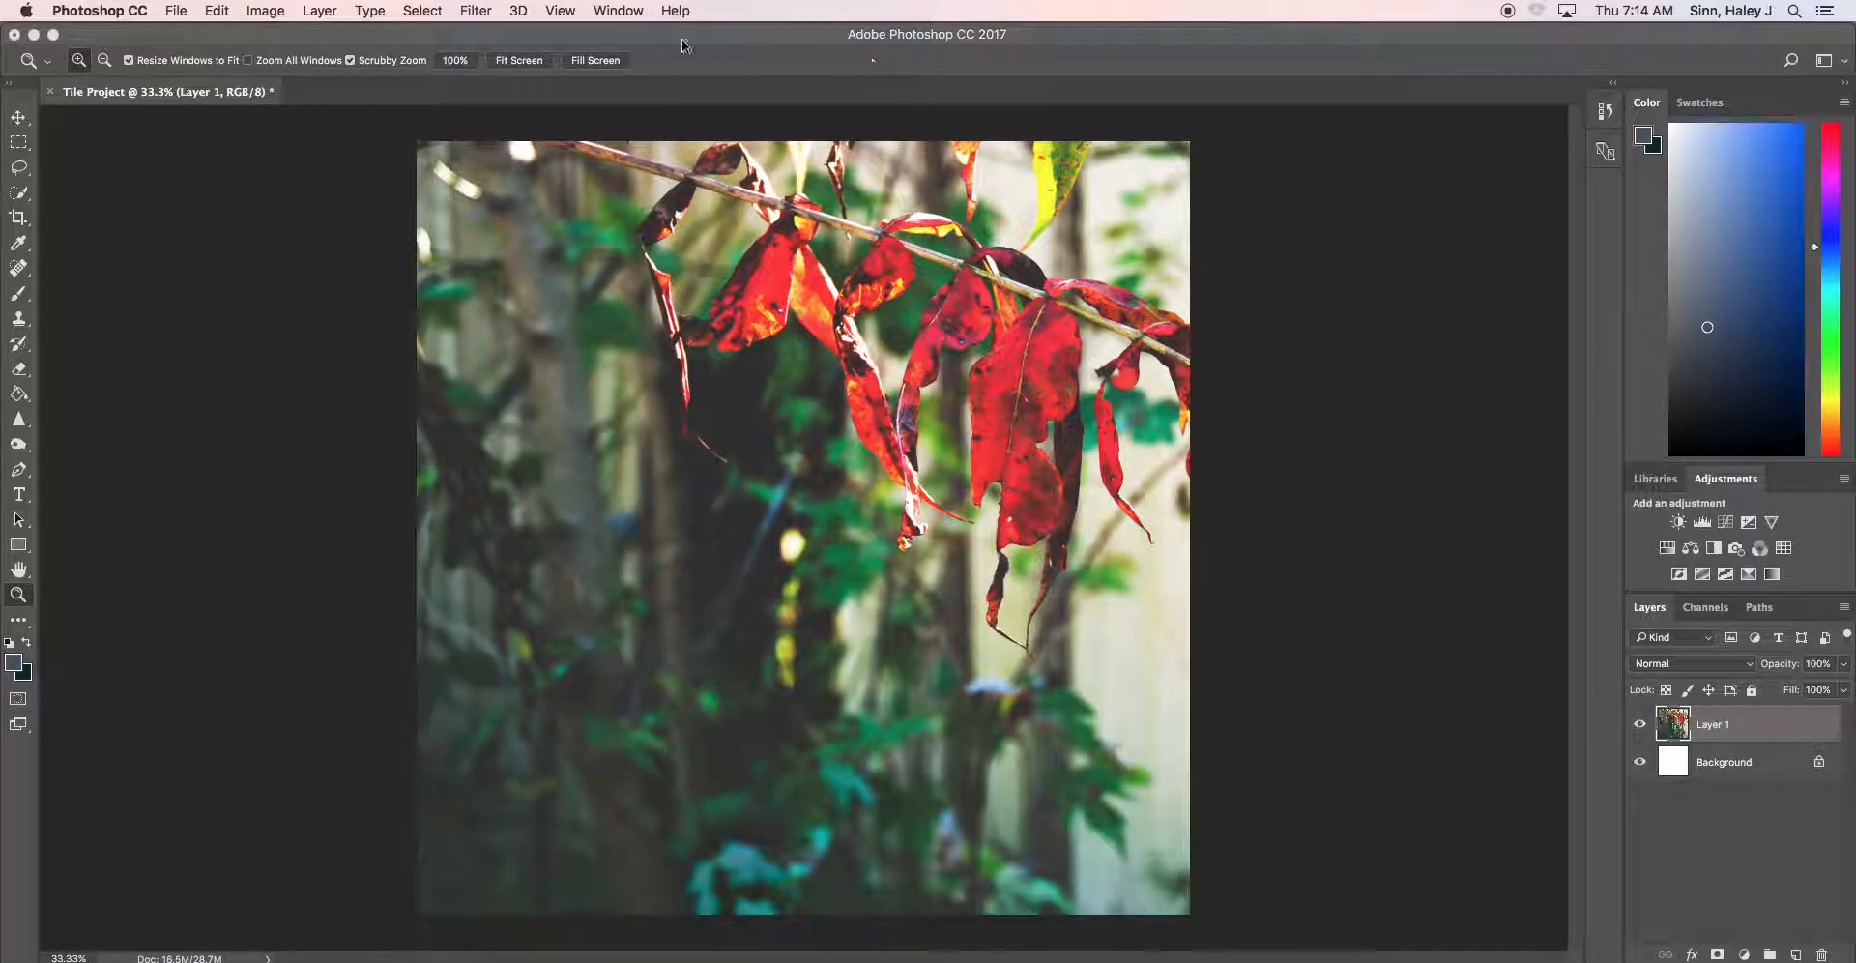
left_click(216, 11)
mouse_move(319, 441)
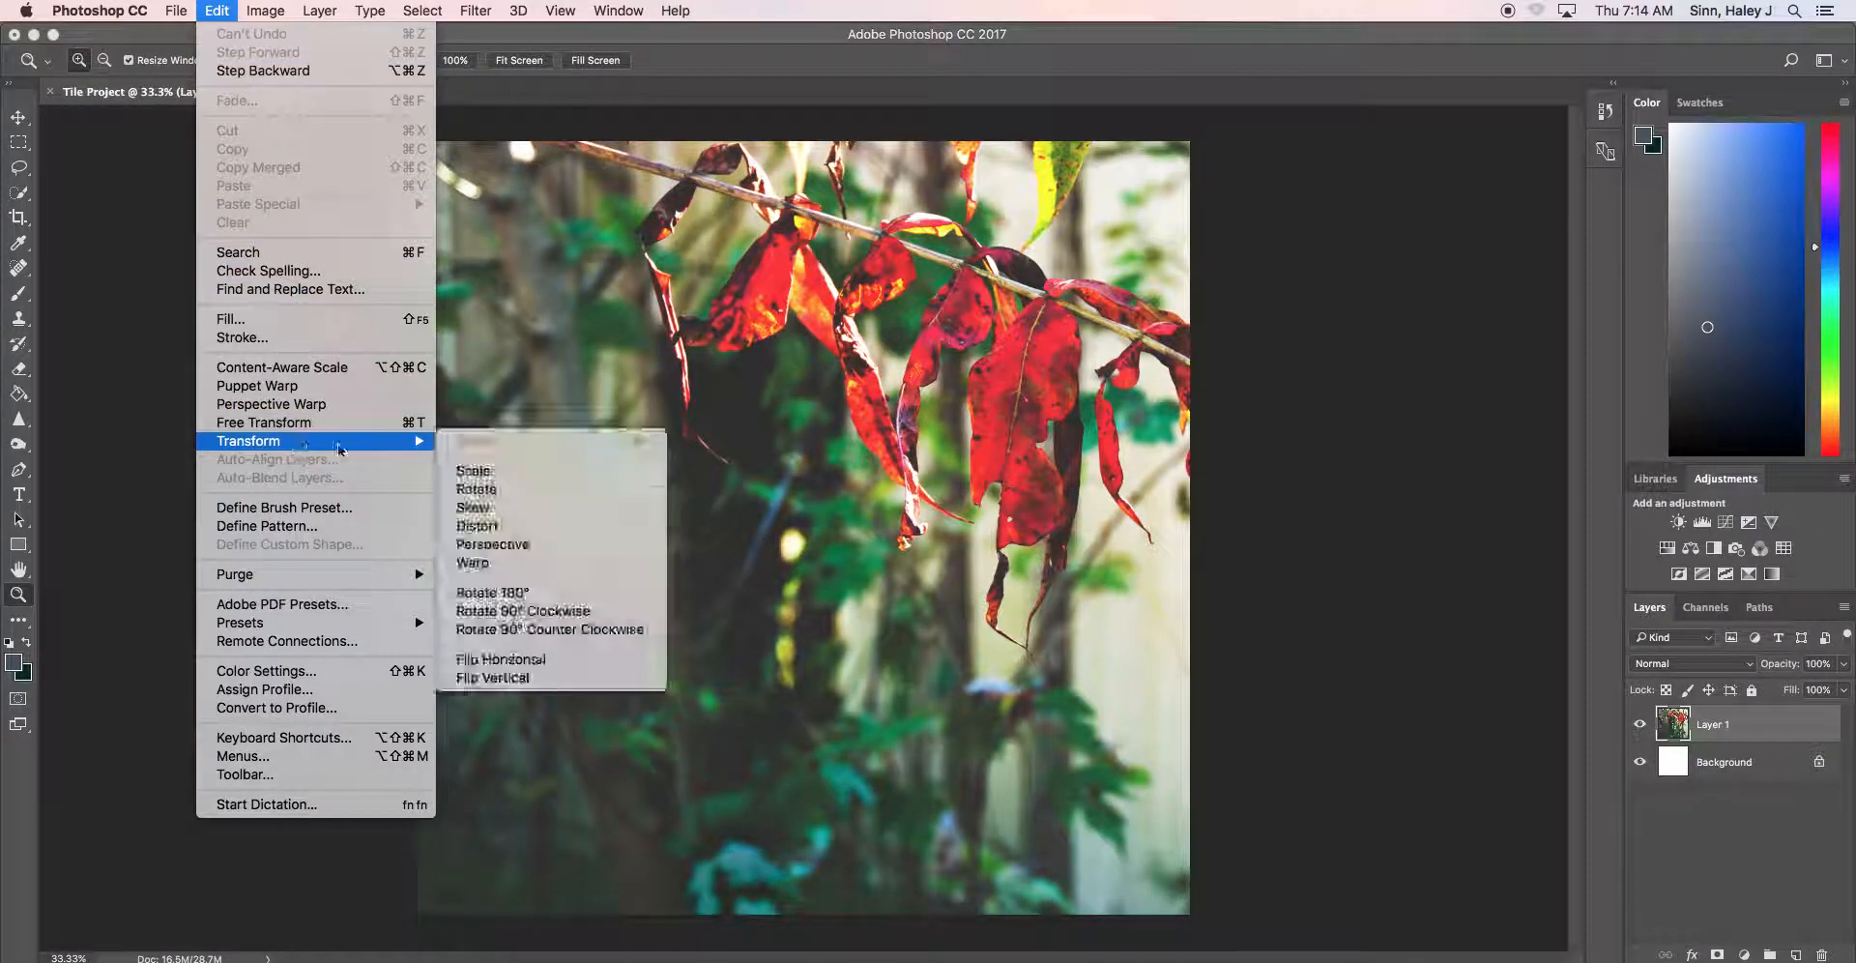
left_click(464, 460)
left_click_drag(417, 141, 531, 310)
left_click_drag(449, 196, 856, 440)
left_click_drag(924, 497, 525, 229)
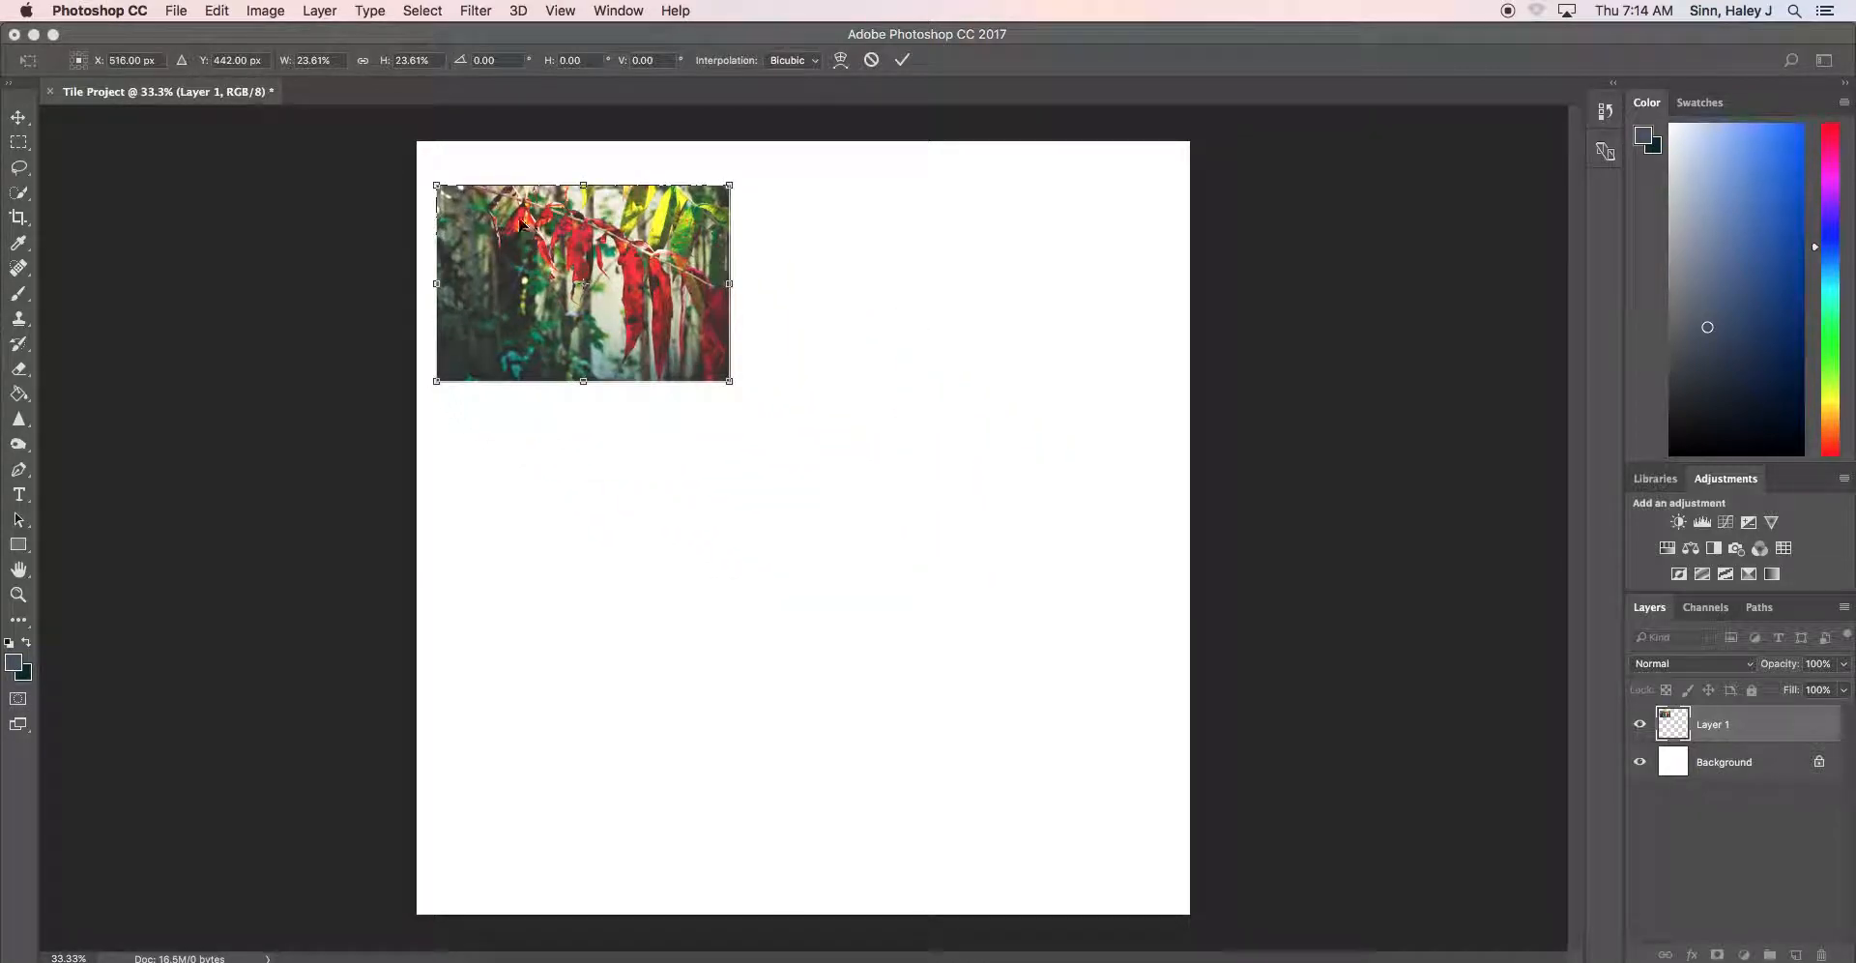
left_click_drag(434, 184, 477, 215)
left_click_drag(620, 257, 586, 249)
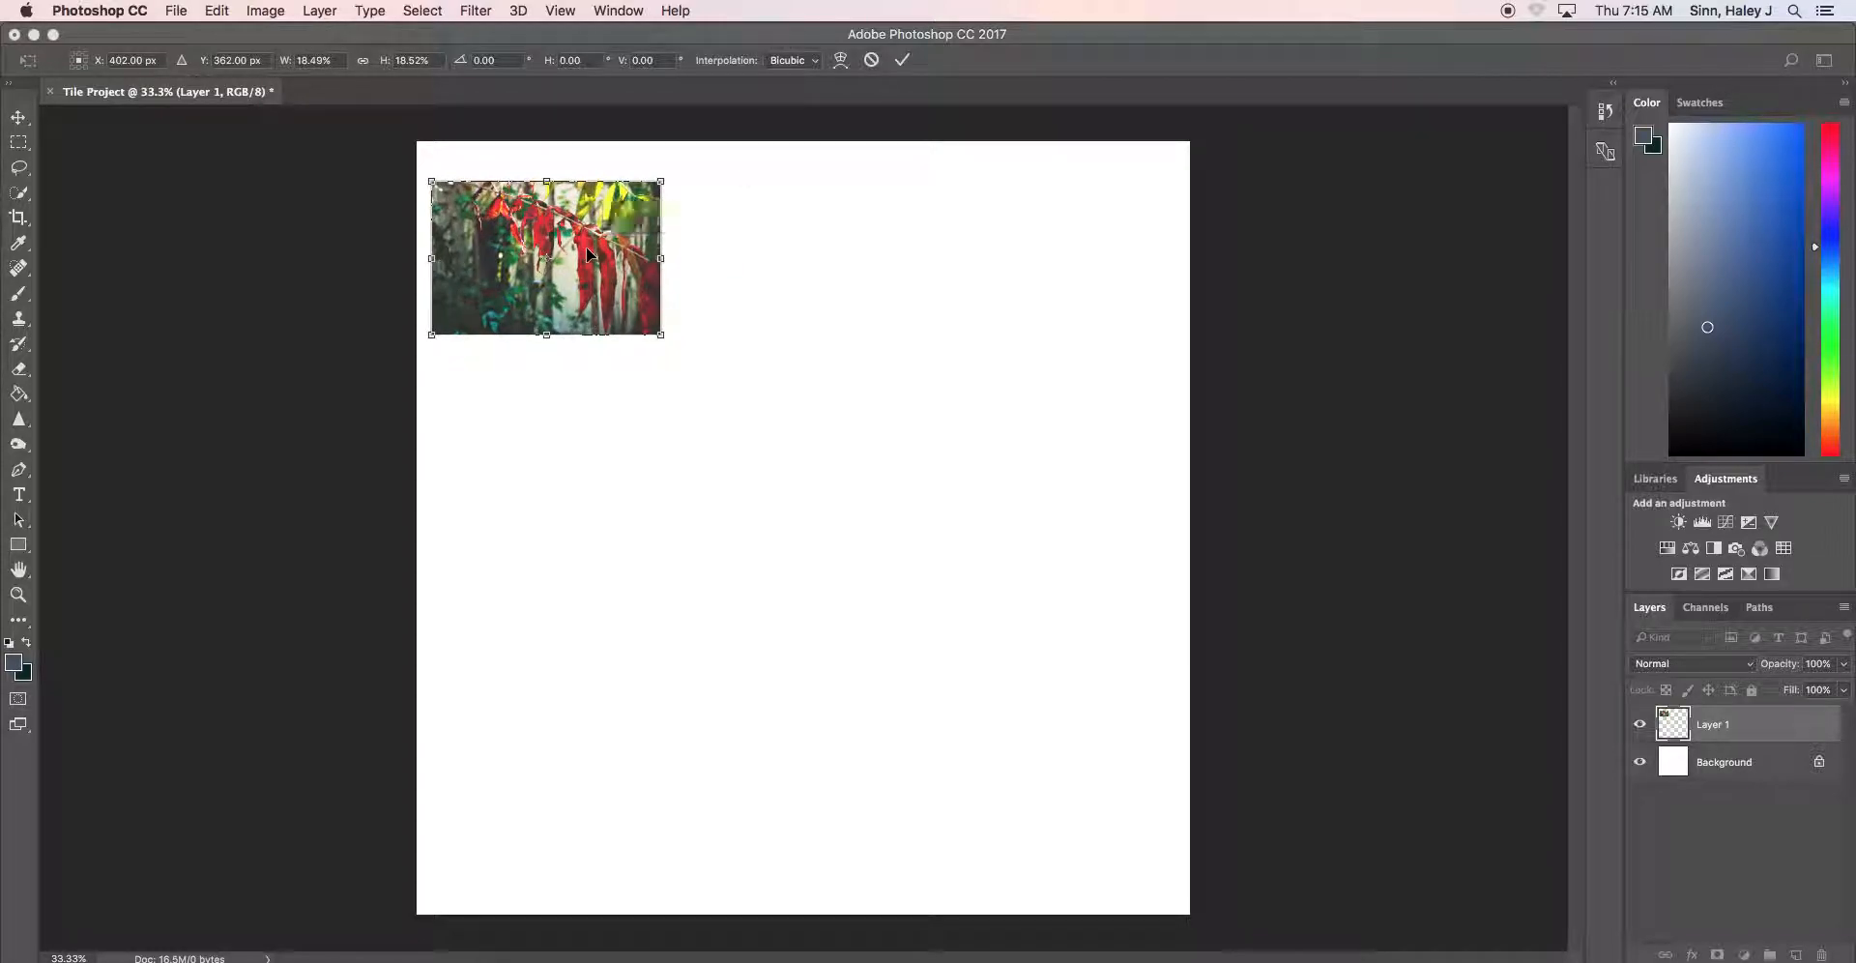
left_click(902, 62)
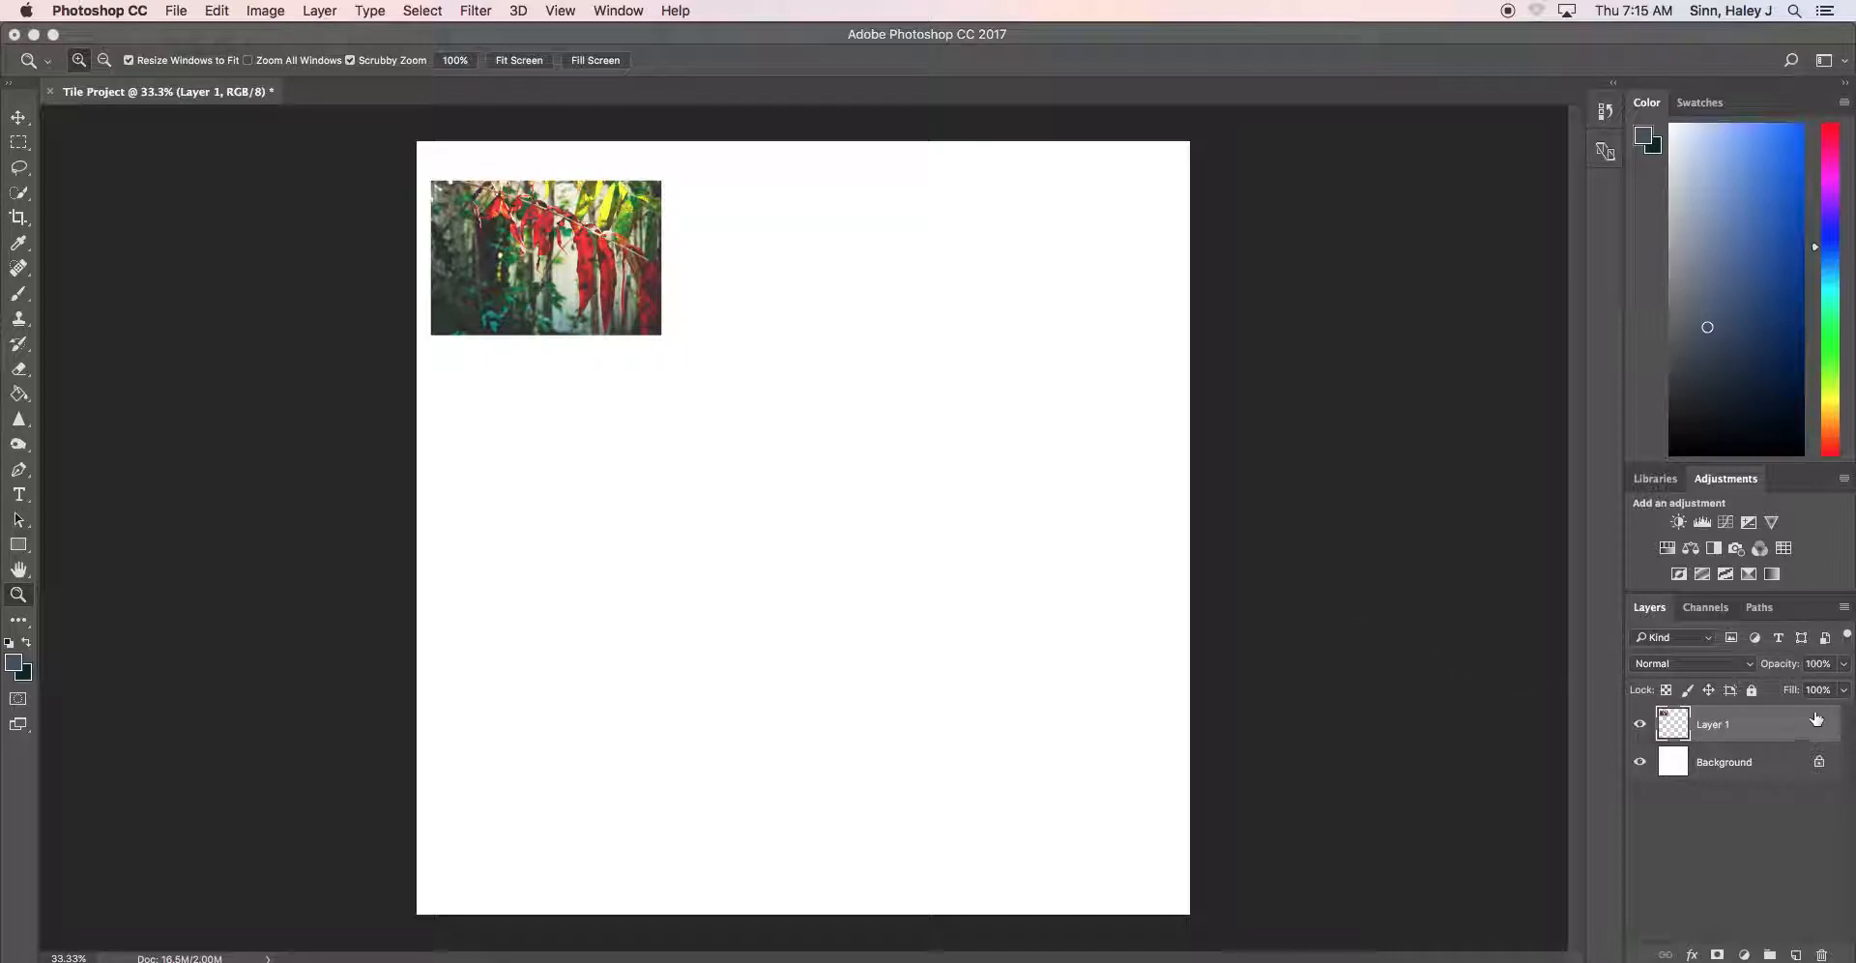
Rename the scaled photo layer Top Left
double_click(1714, 728)
type("T")
type("Ly")
key("Return")
Duplicate the Top Left layer as Top Middle, placing the copy at the centre of the top row
left_click_drag(1775, 731, 1798, 955)
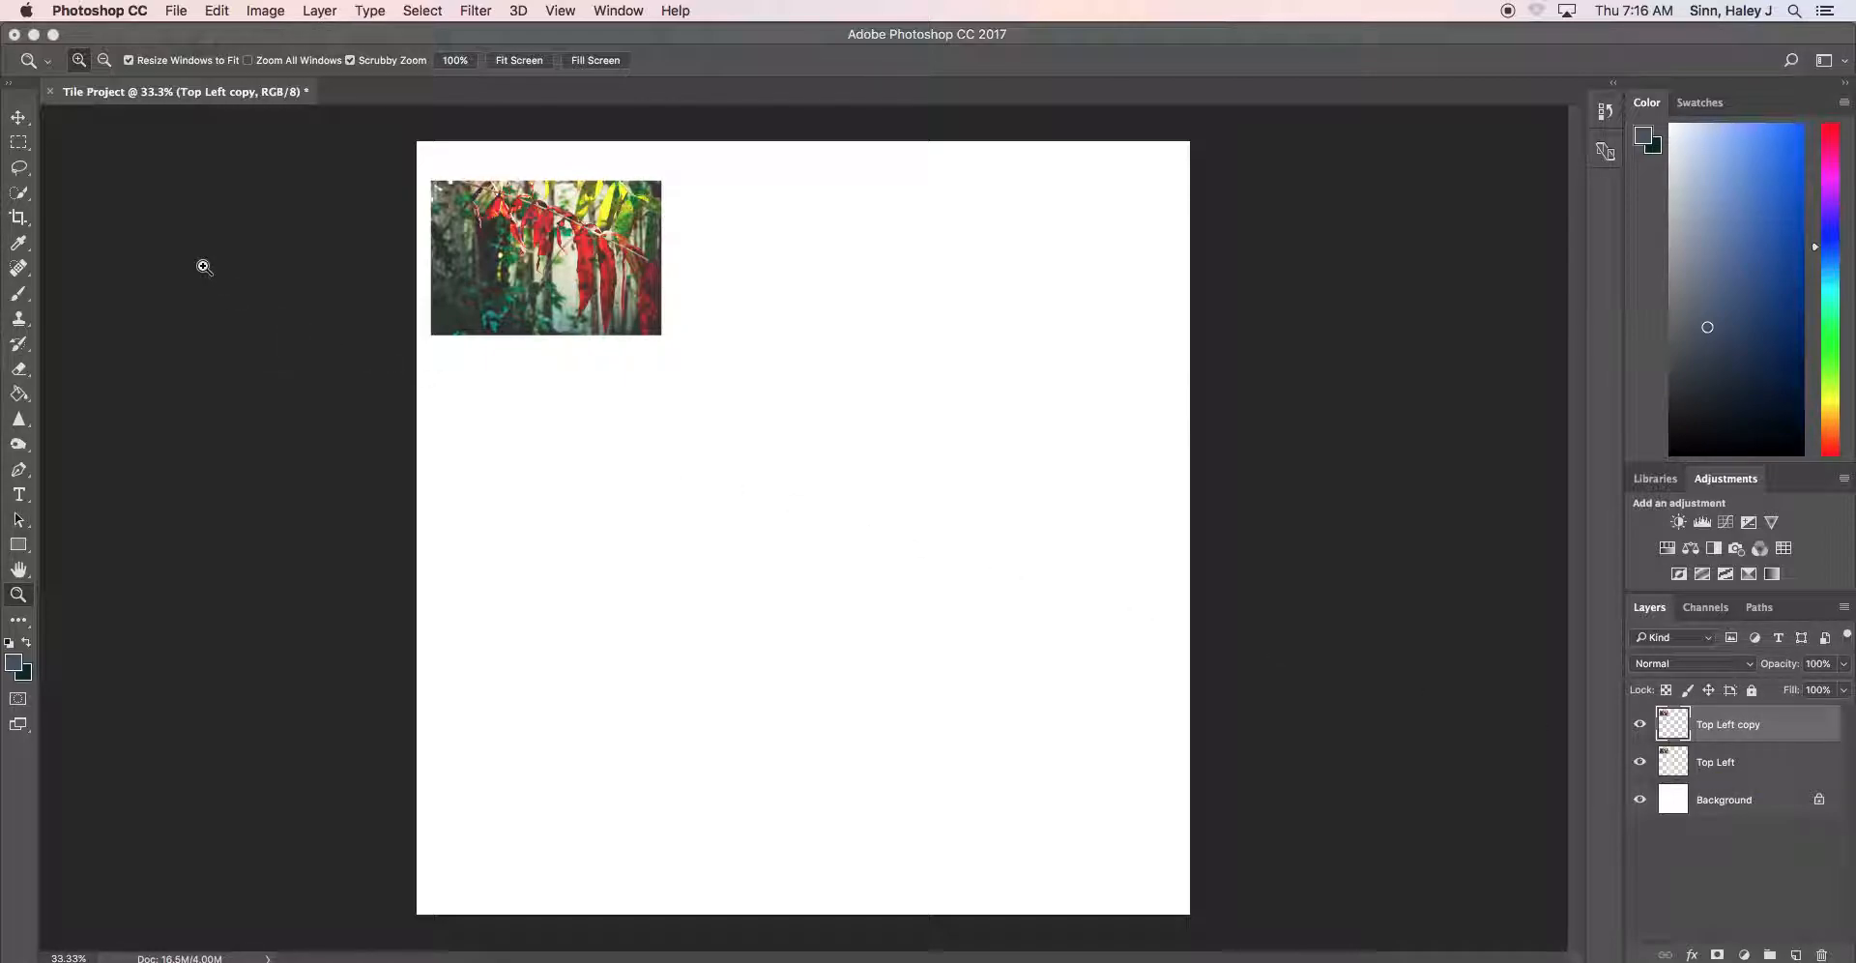
left_click(19, 120)
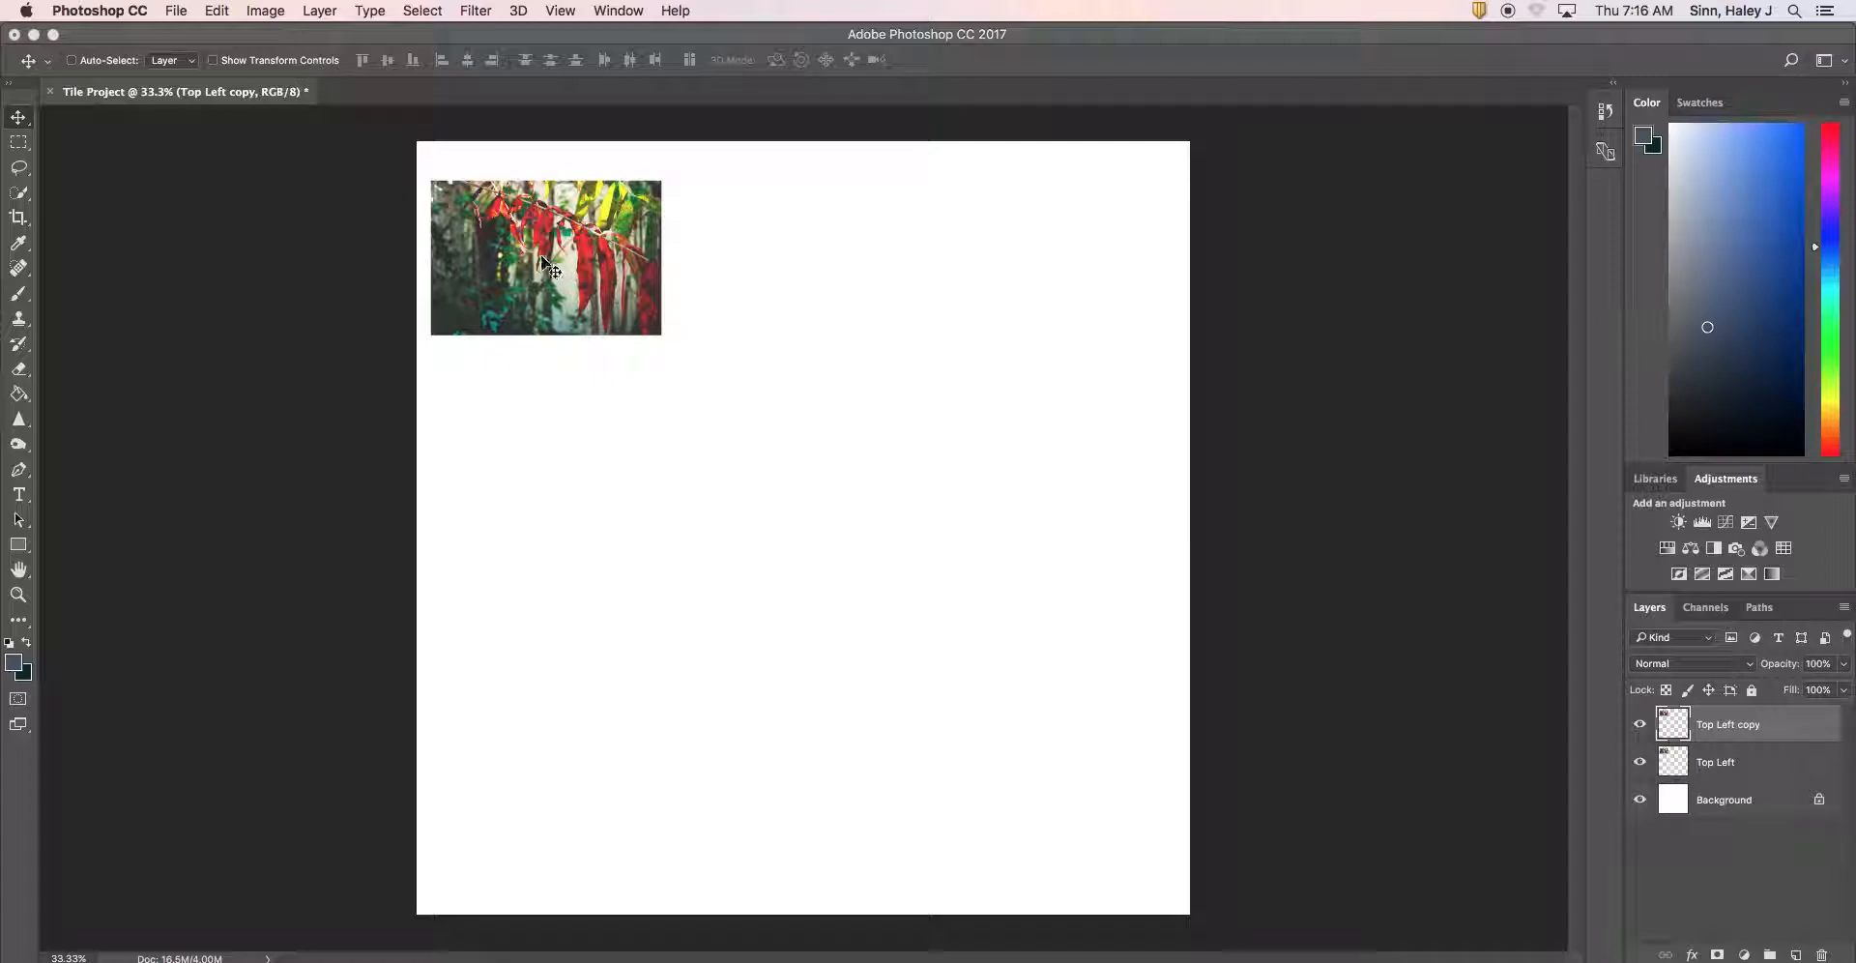
left_click_drag(549, 267, 804, 267)
double_click(1732, 724)
type("Top Middle")
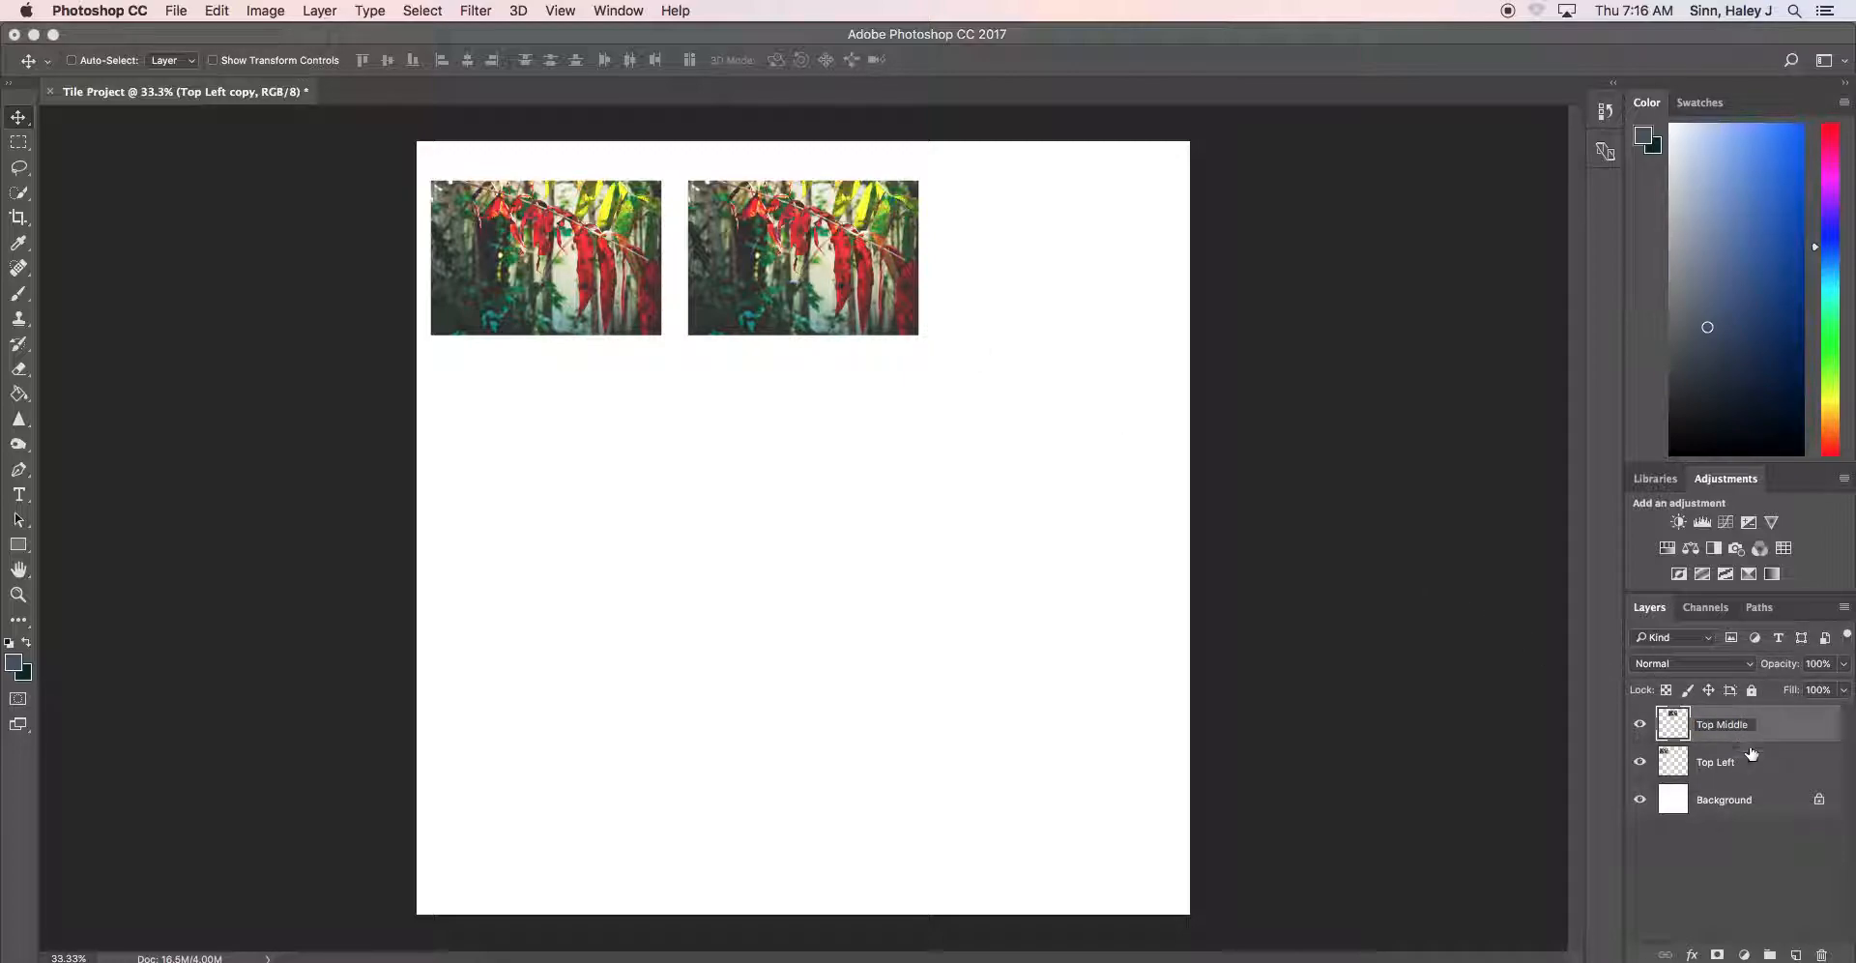
left_click(1774, 735)
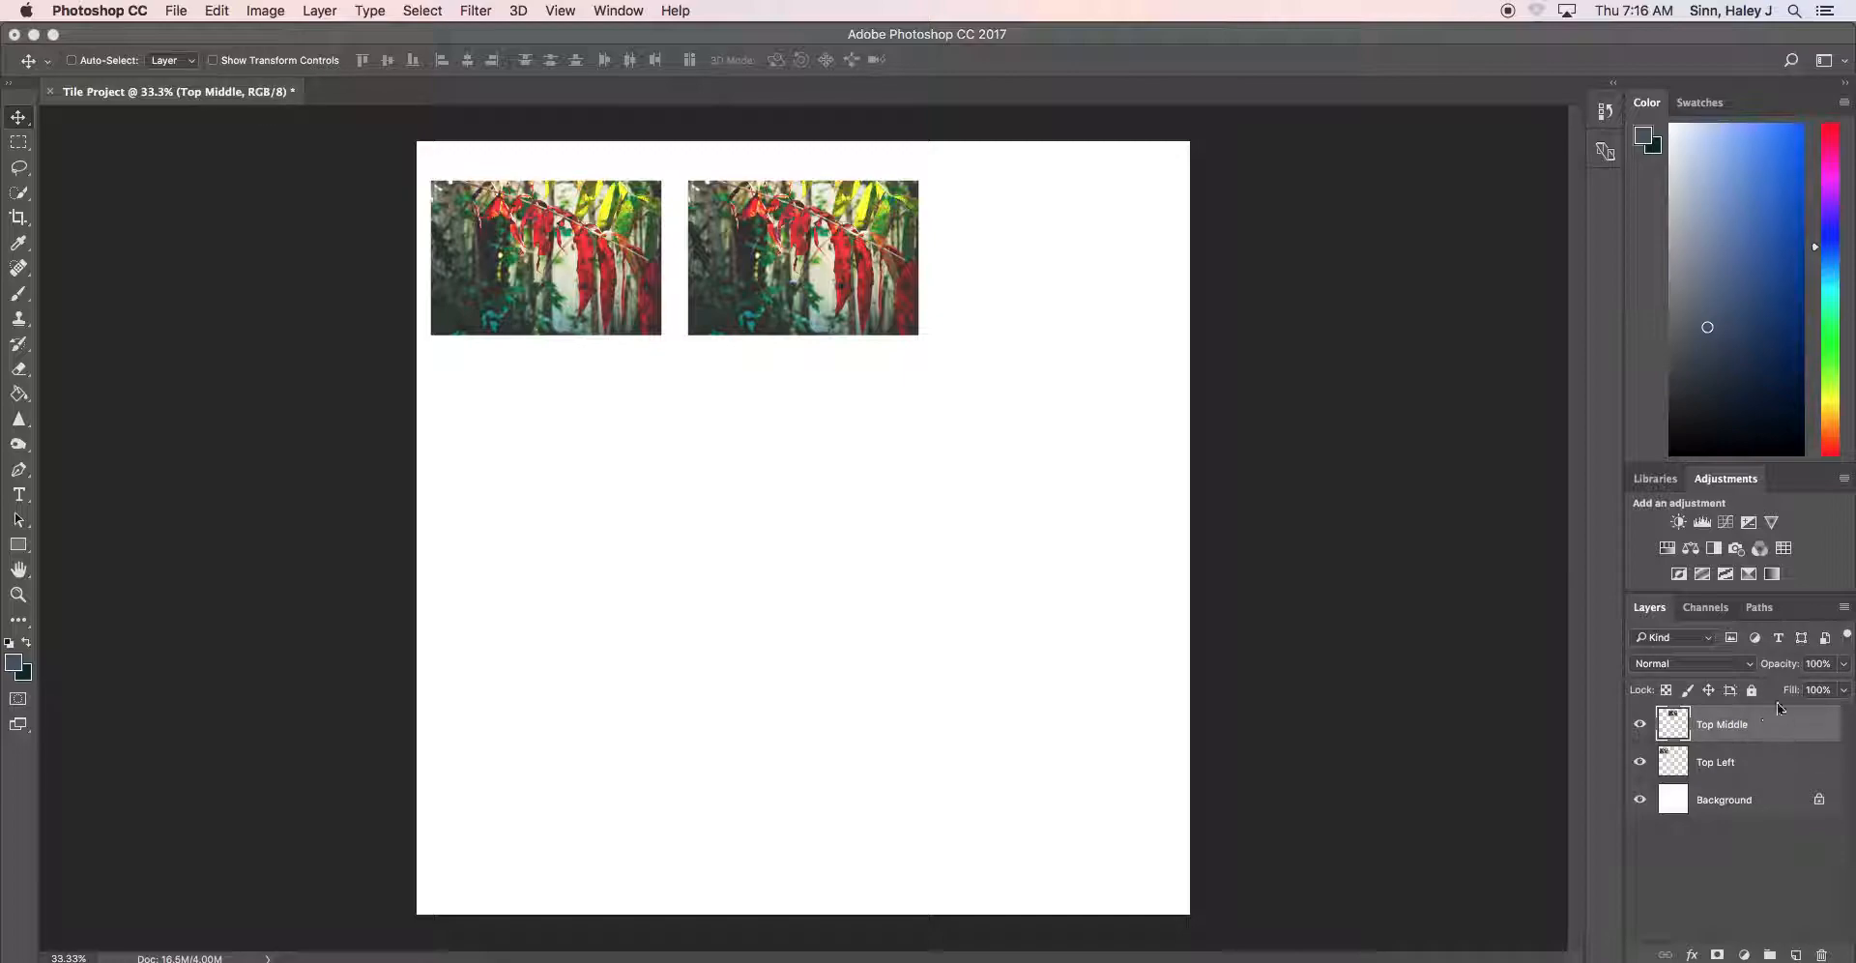
Duplicate the Top Middle layer as Top Right and place the copy at the right end of the top row
left_click_drag(1790, 732, 1796, 955)
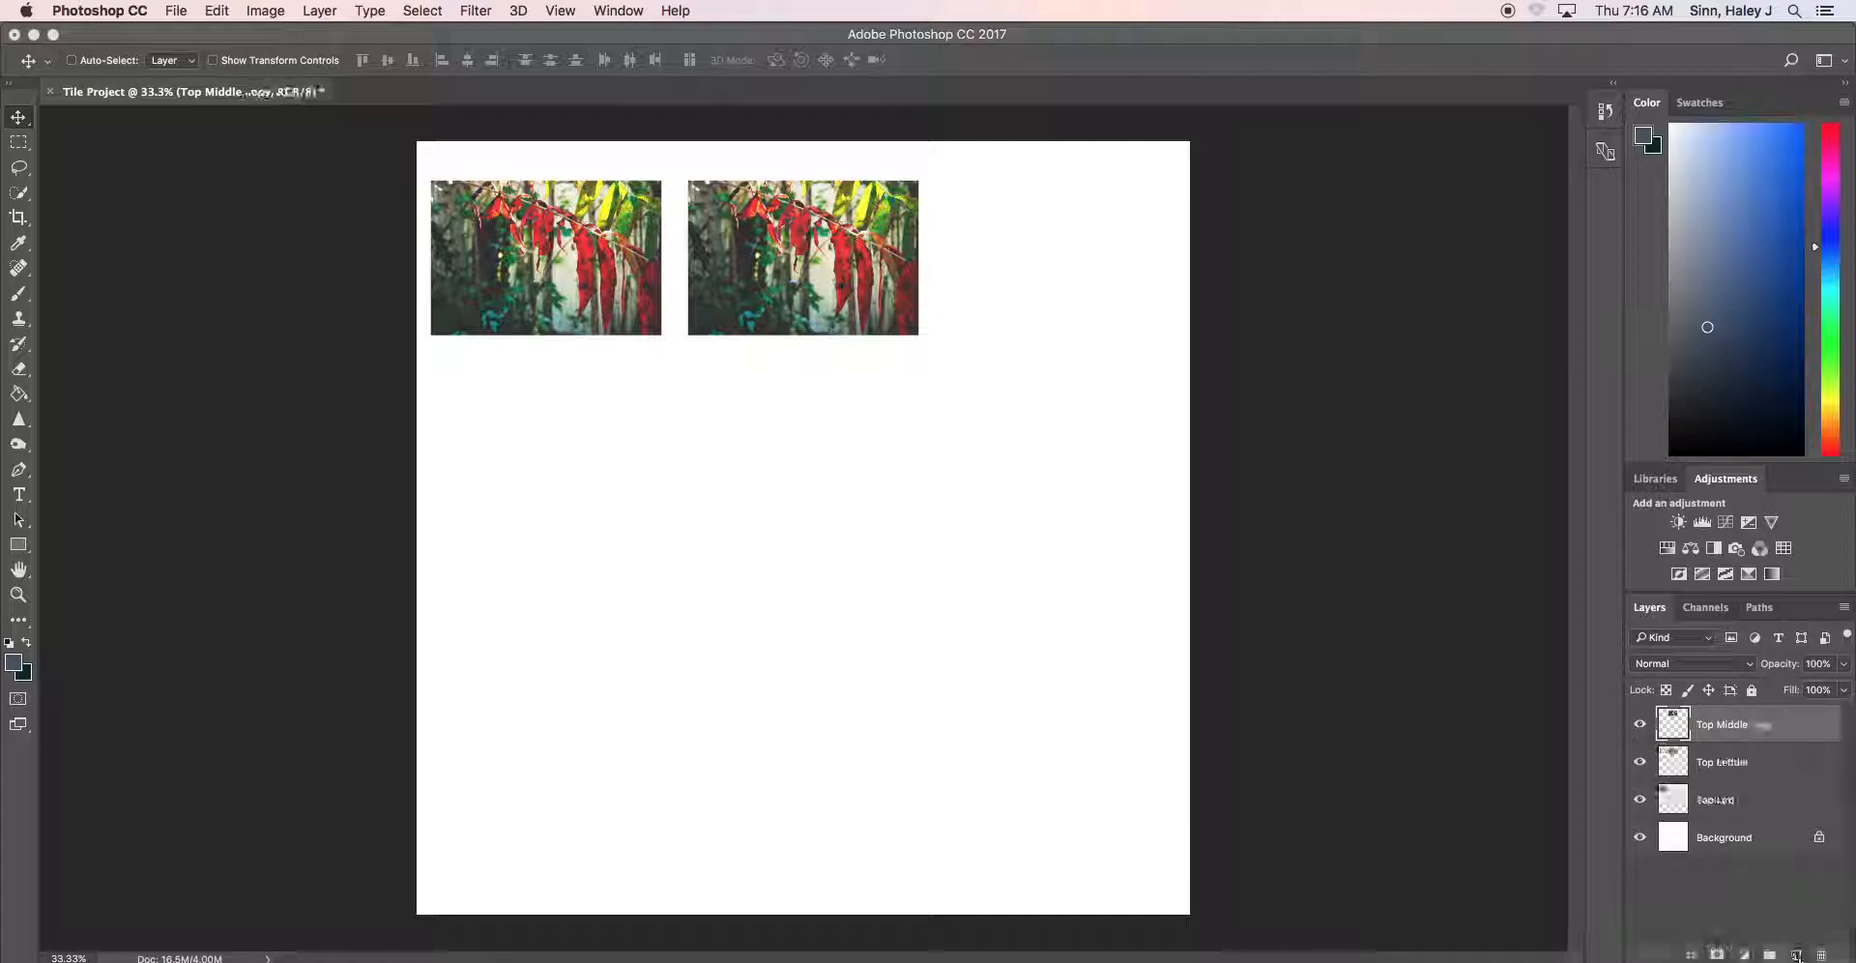
double_click(1740, 725)
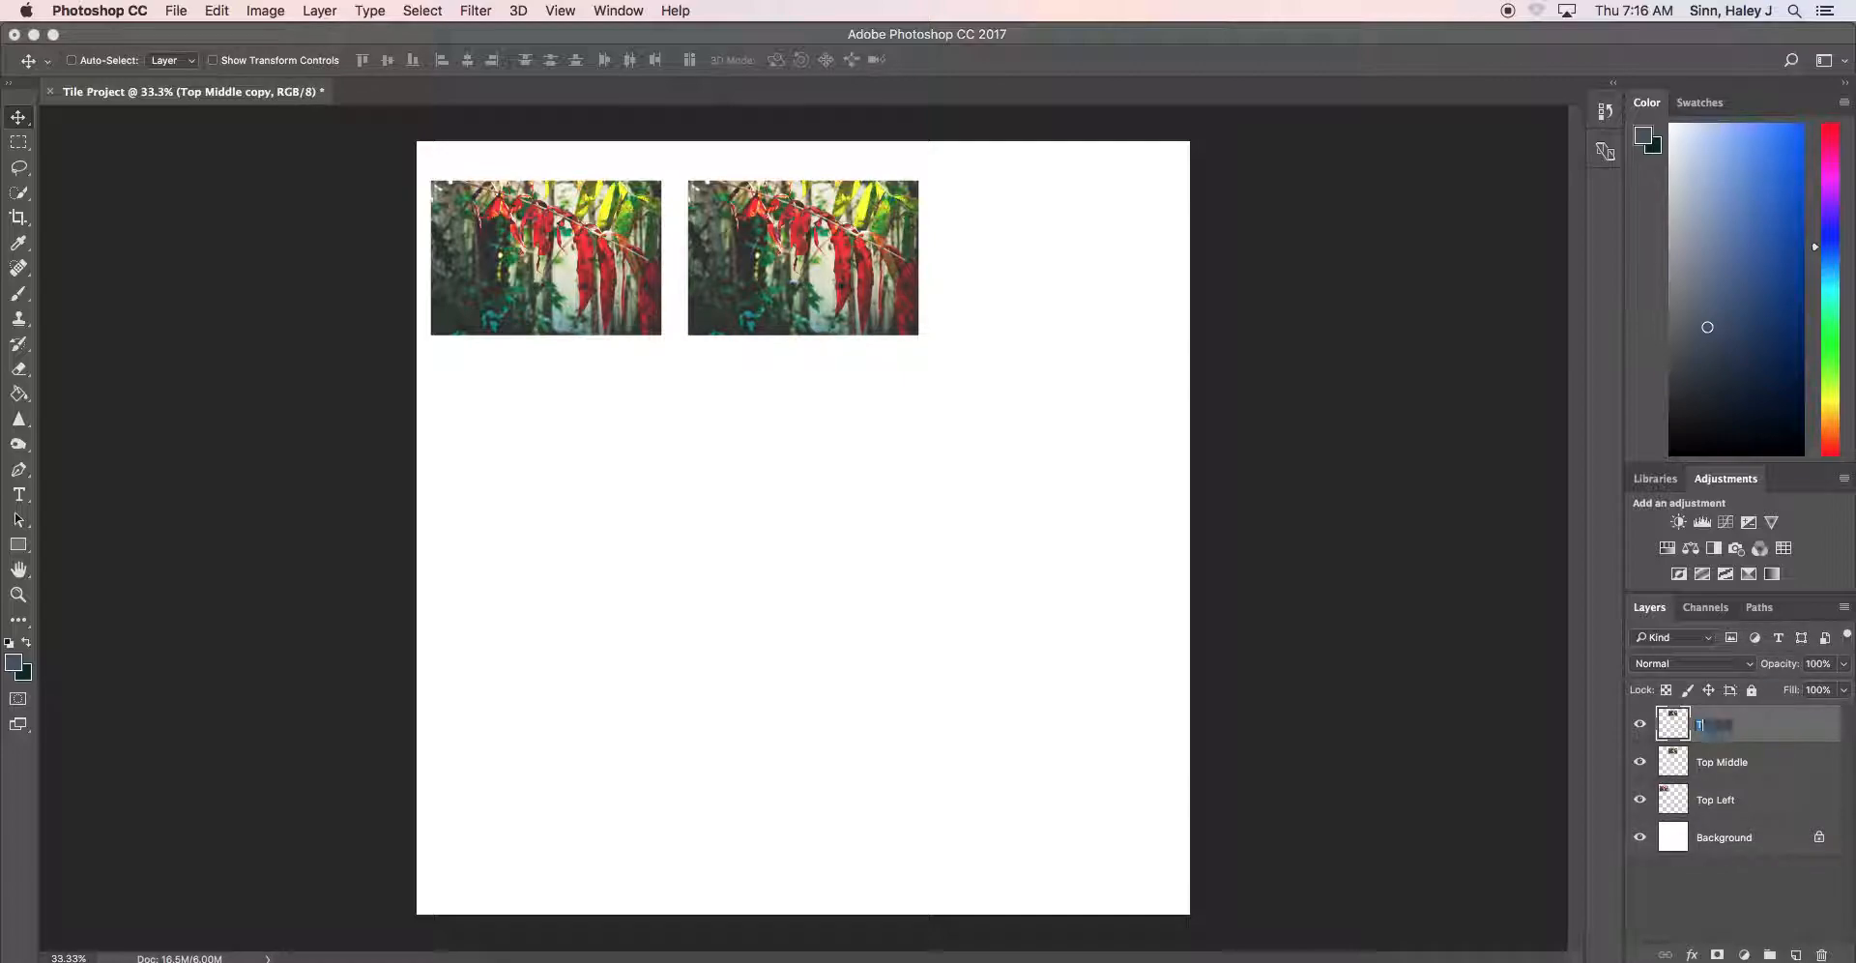
key("Return")
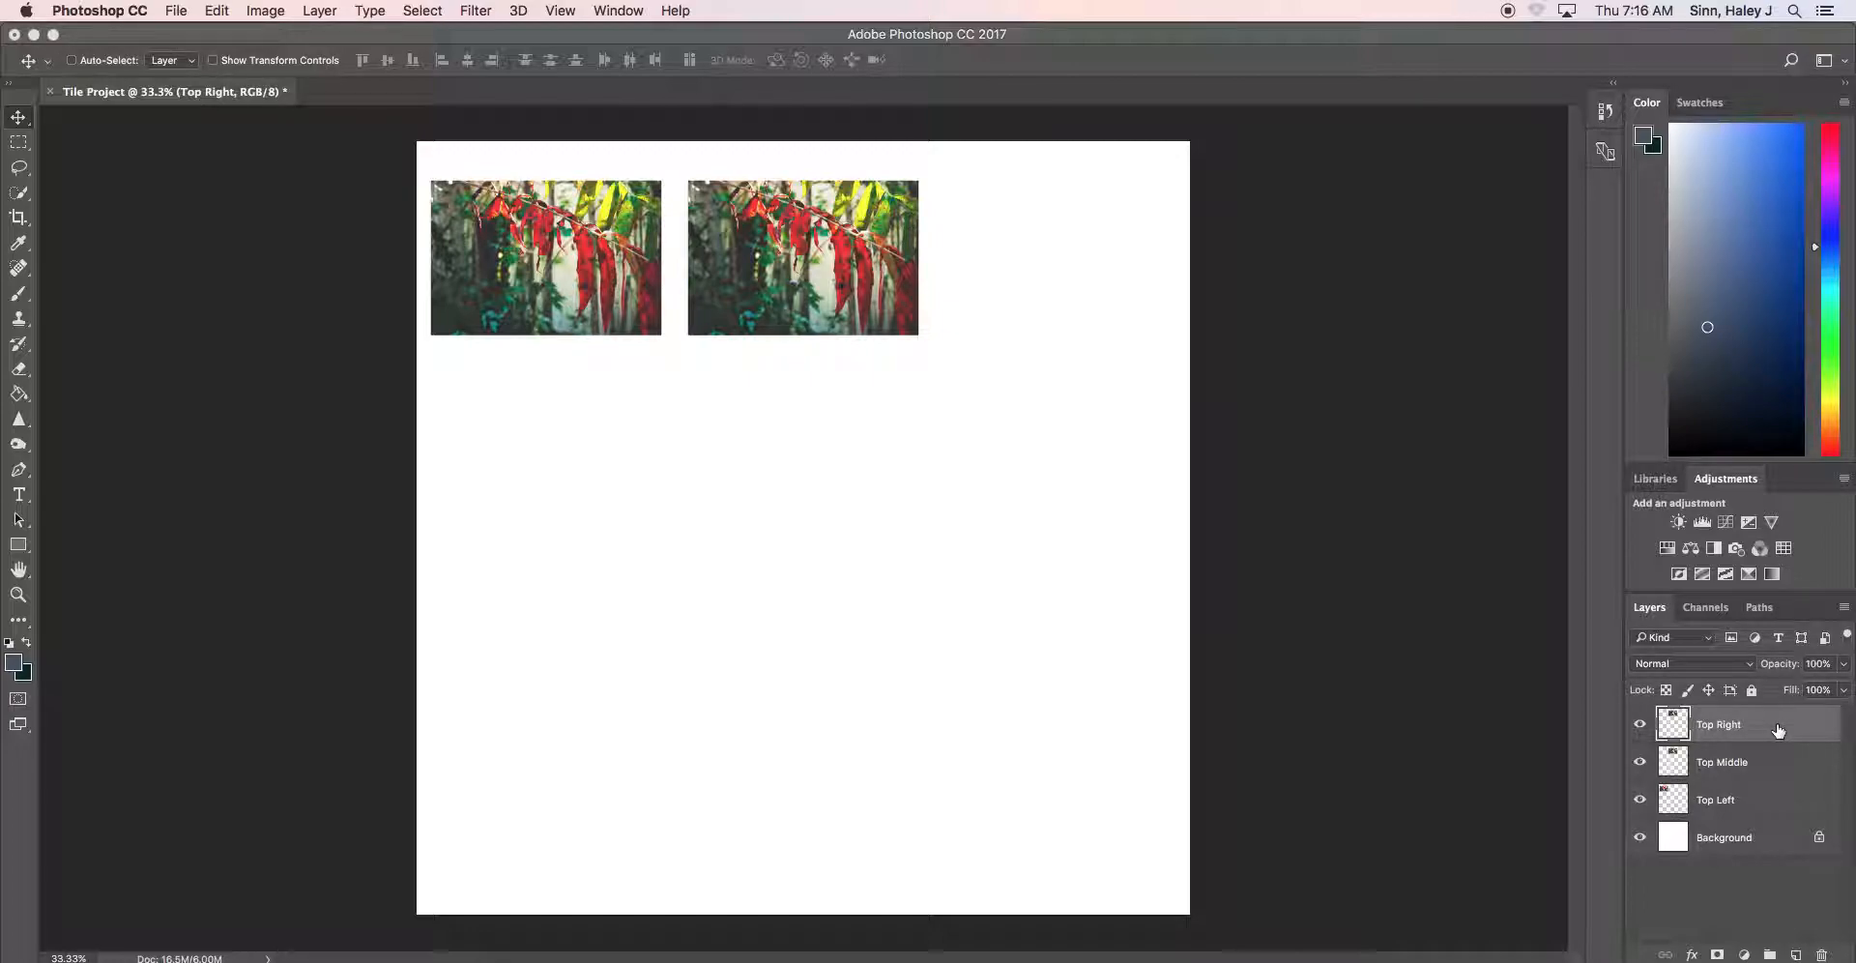
left_click_drag(802, 256, 1051, 254)
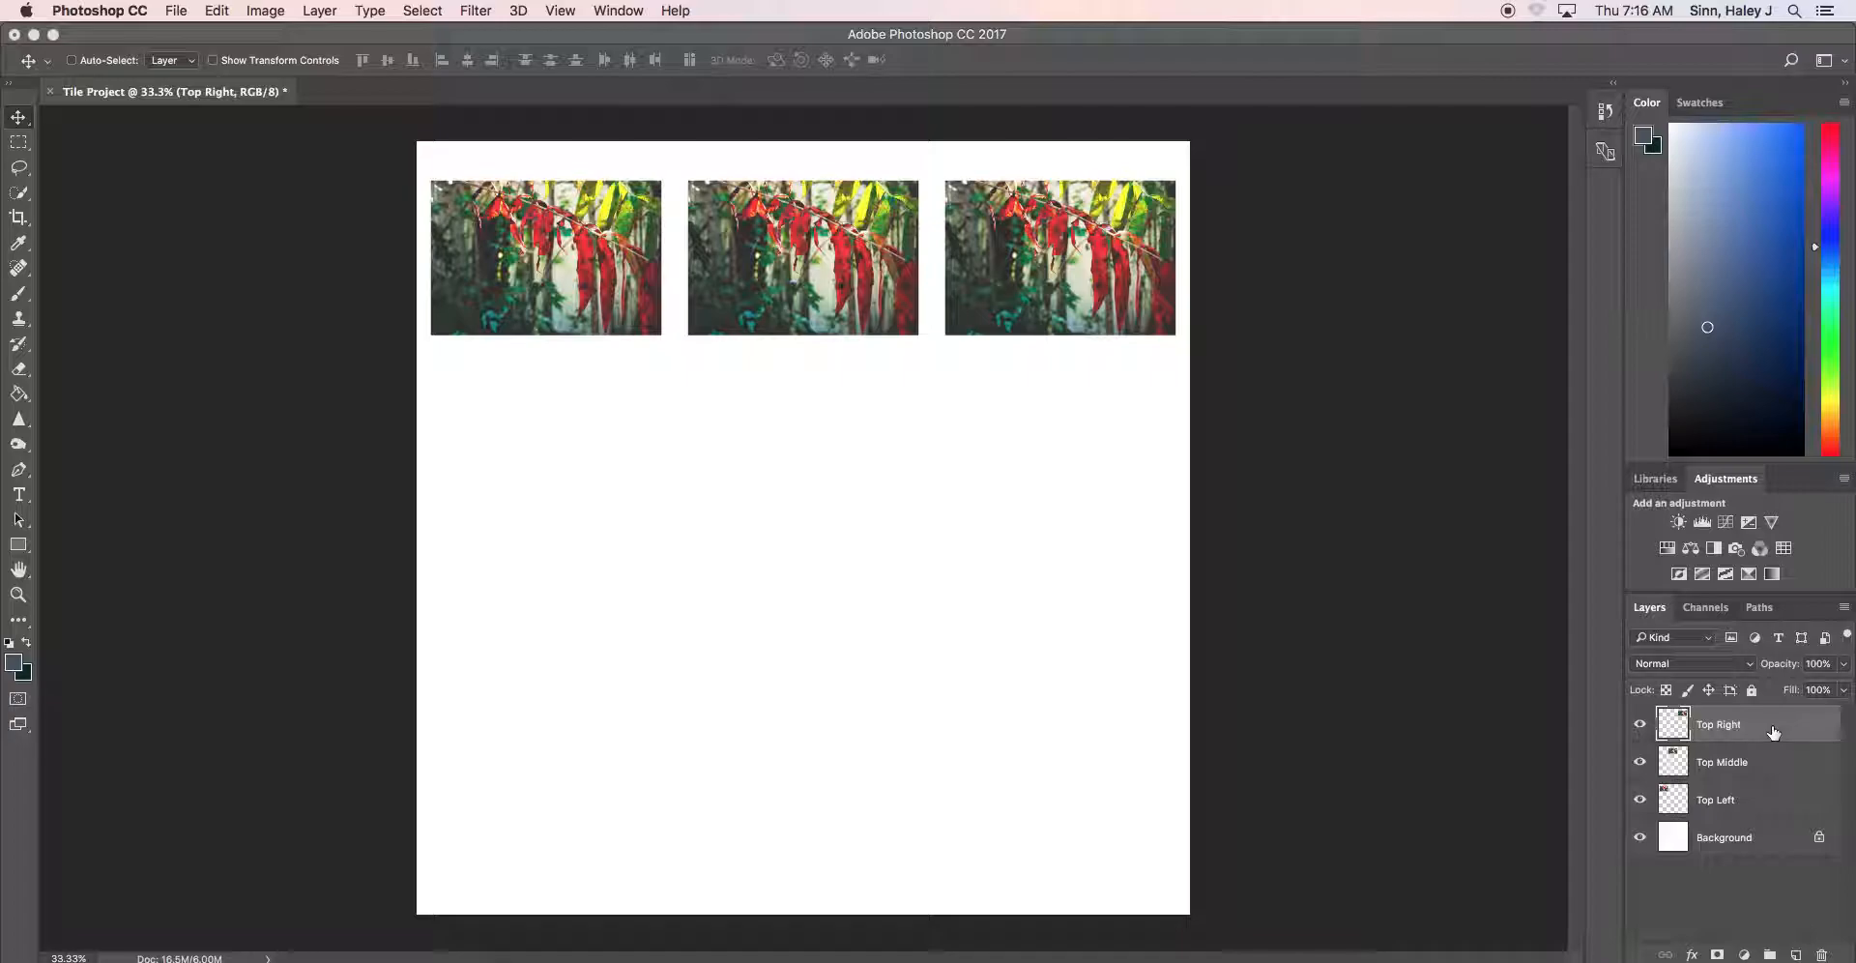
Duplicate the Top Right layer and name the copy Middle Left
left_click_drag(1772, 732, 1796, 955)
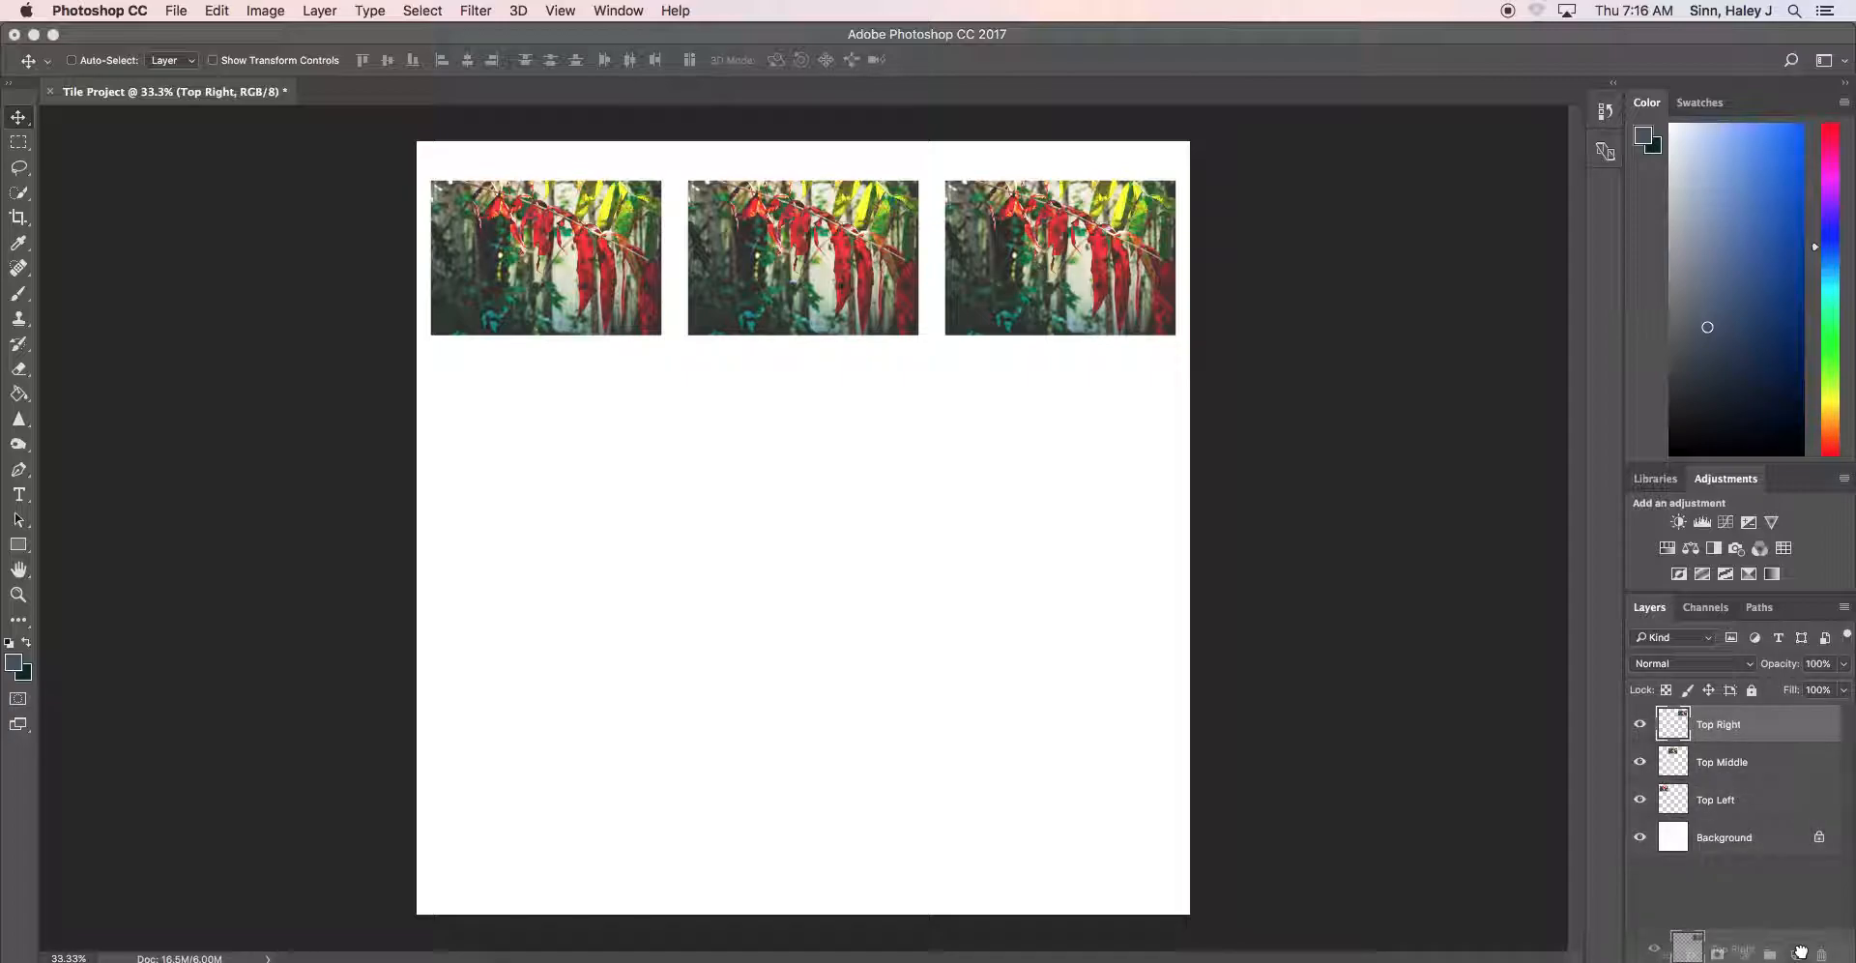
double_click(1731, 727)
type("Middle Le")
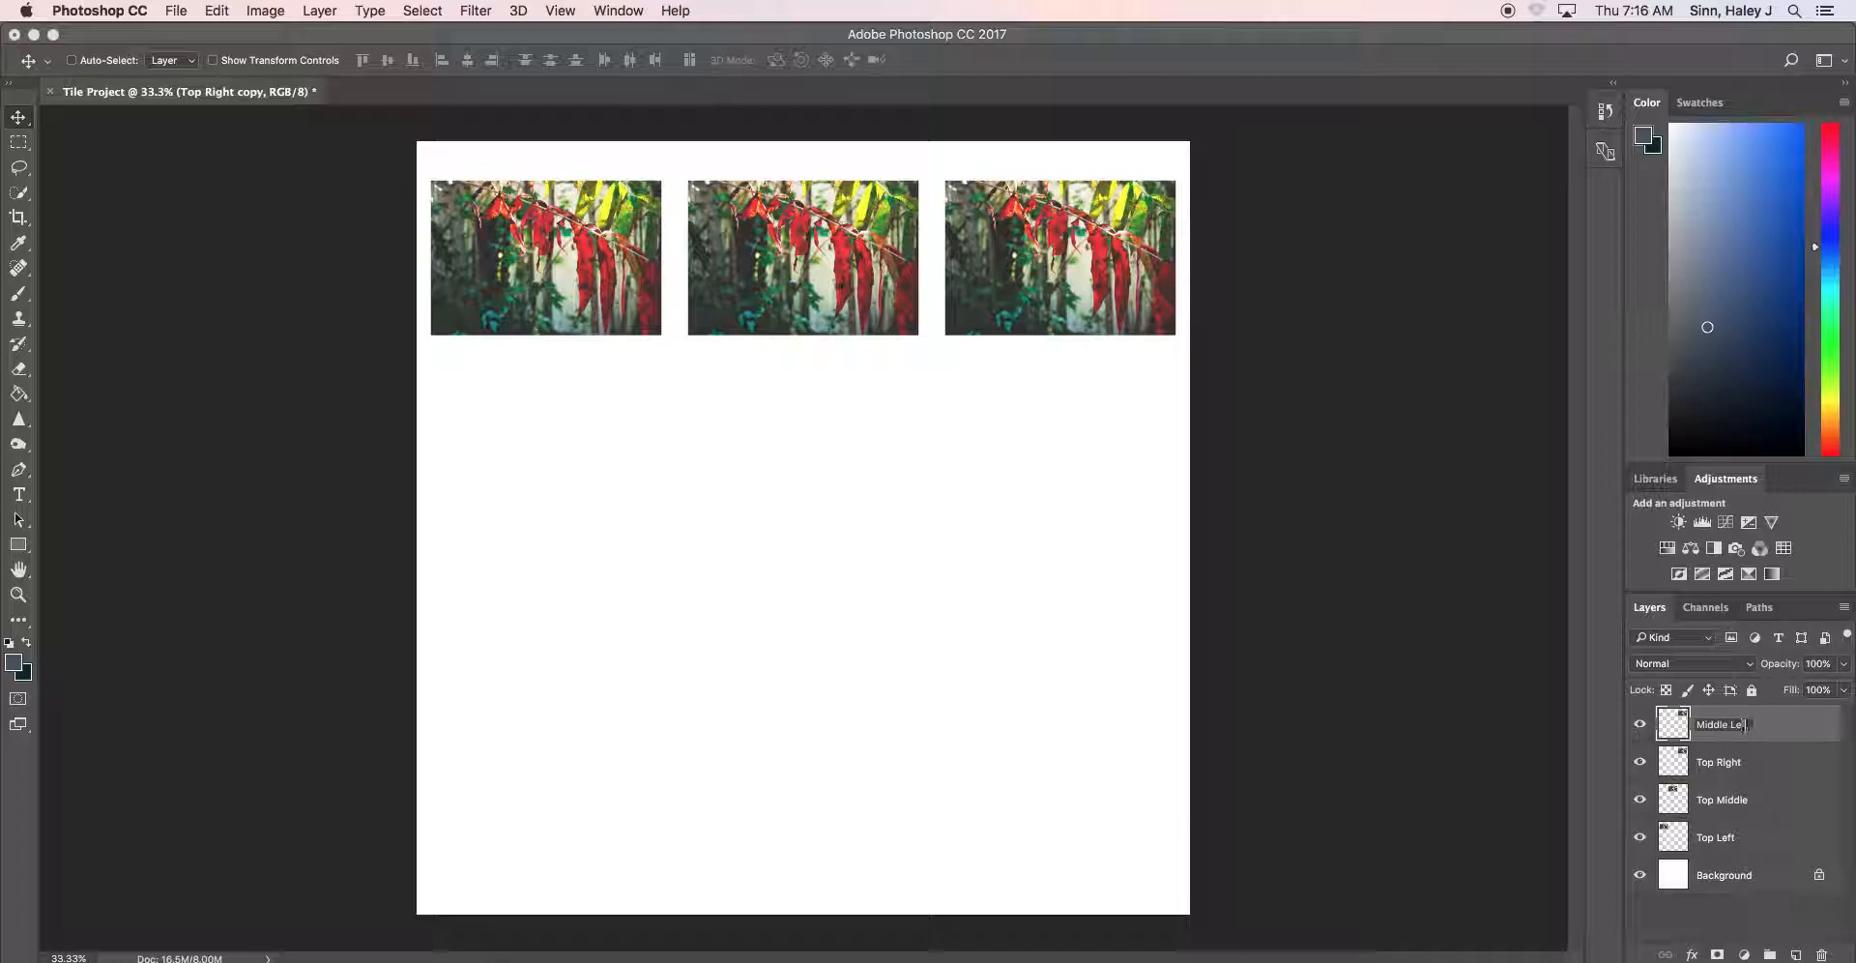
type("ft")
key("Return")
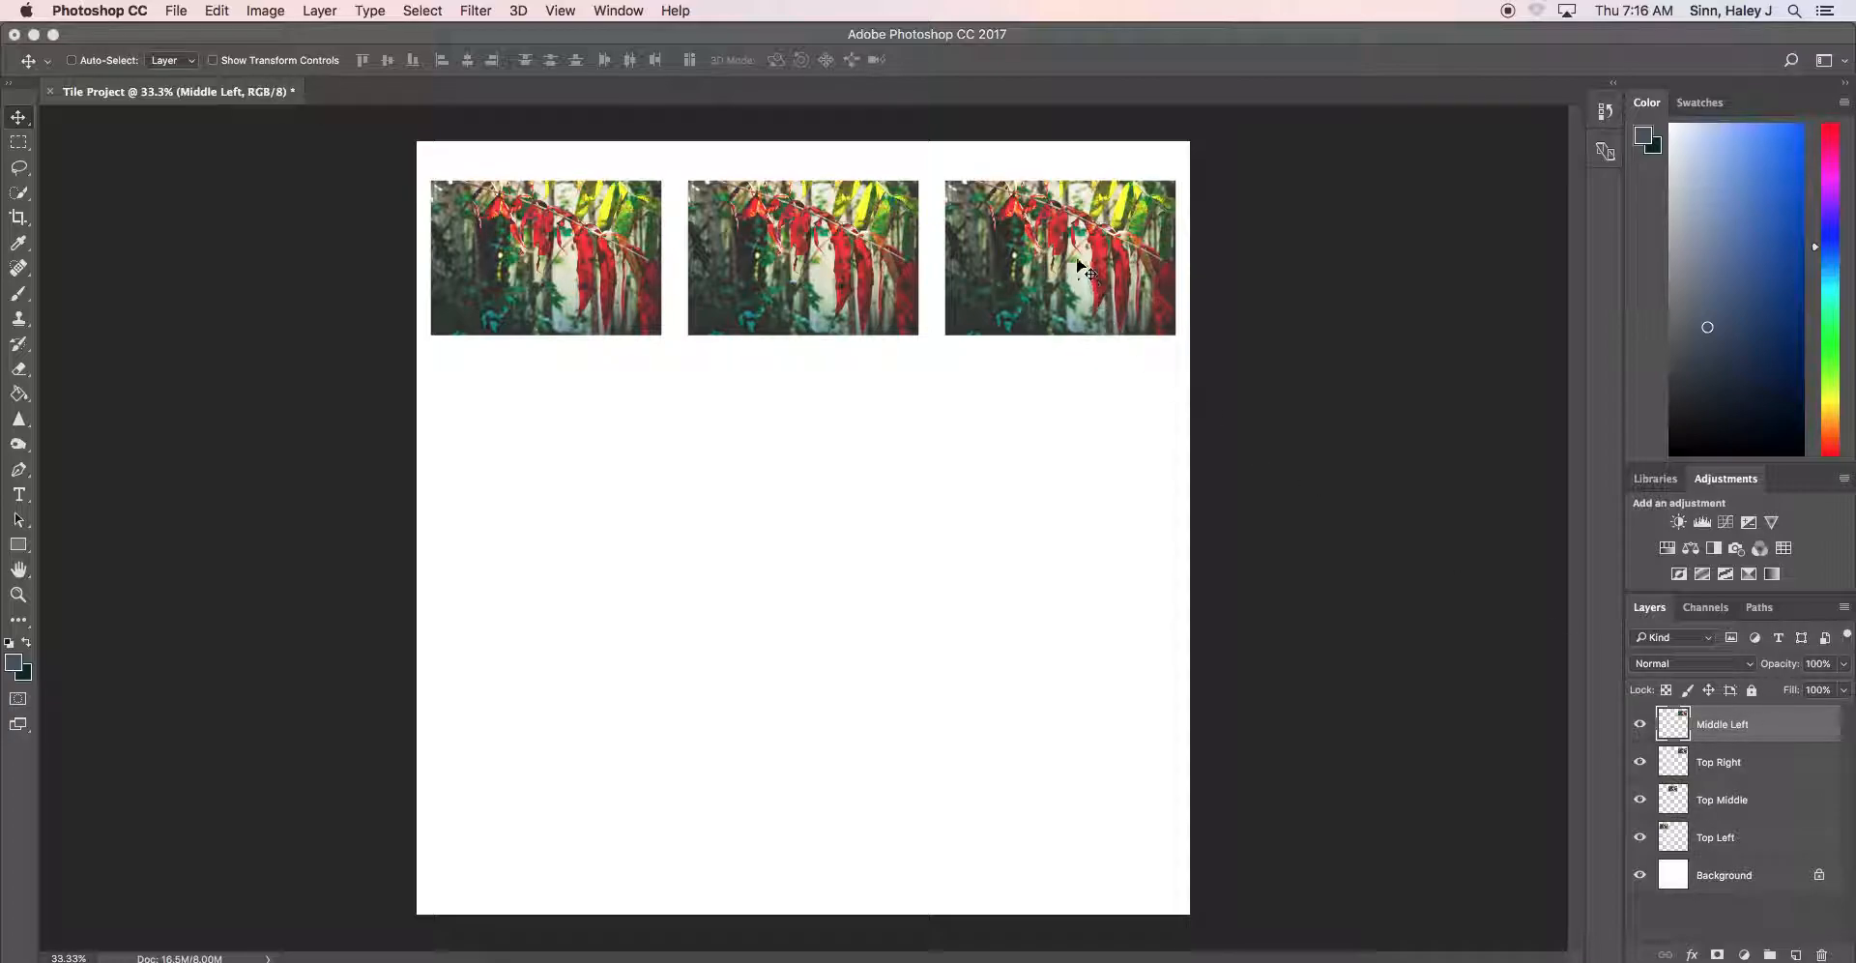
Place Middle Left at the left end of the middle row and duplicate it as Middle Middle at the row's centre
left_click_drag(1076, 259, 559, 520)
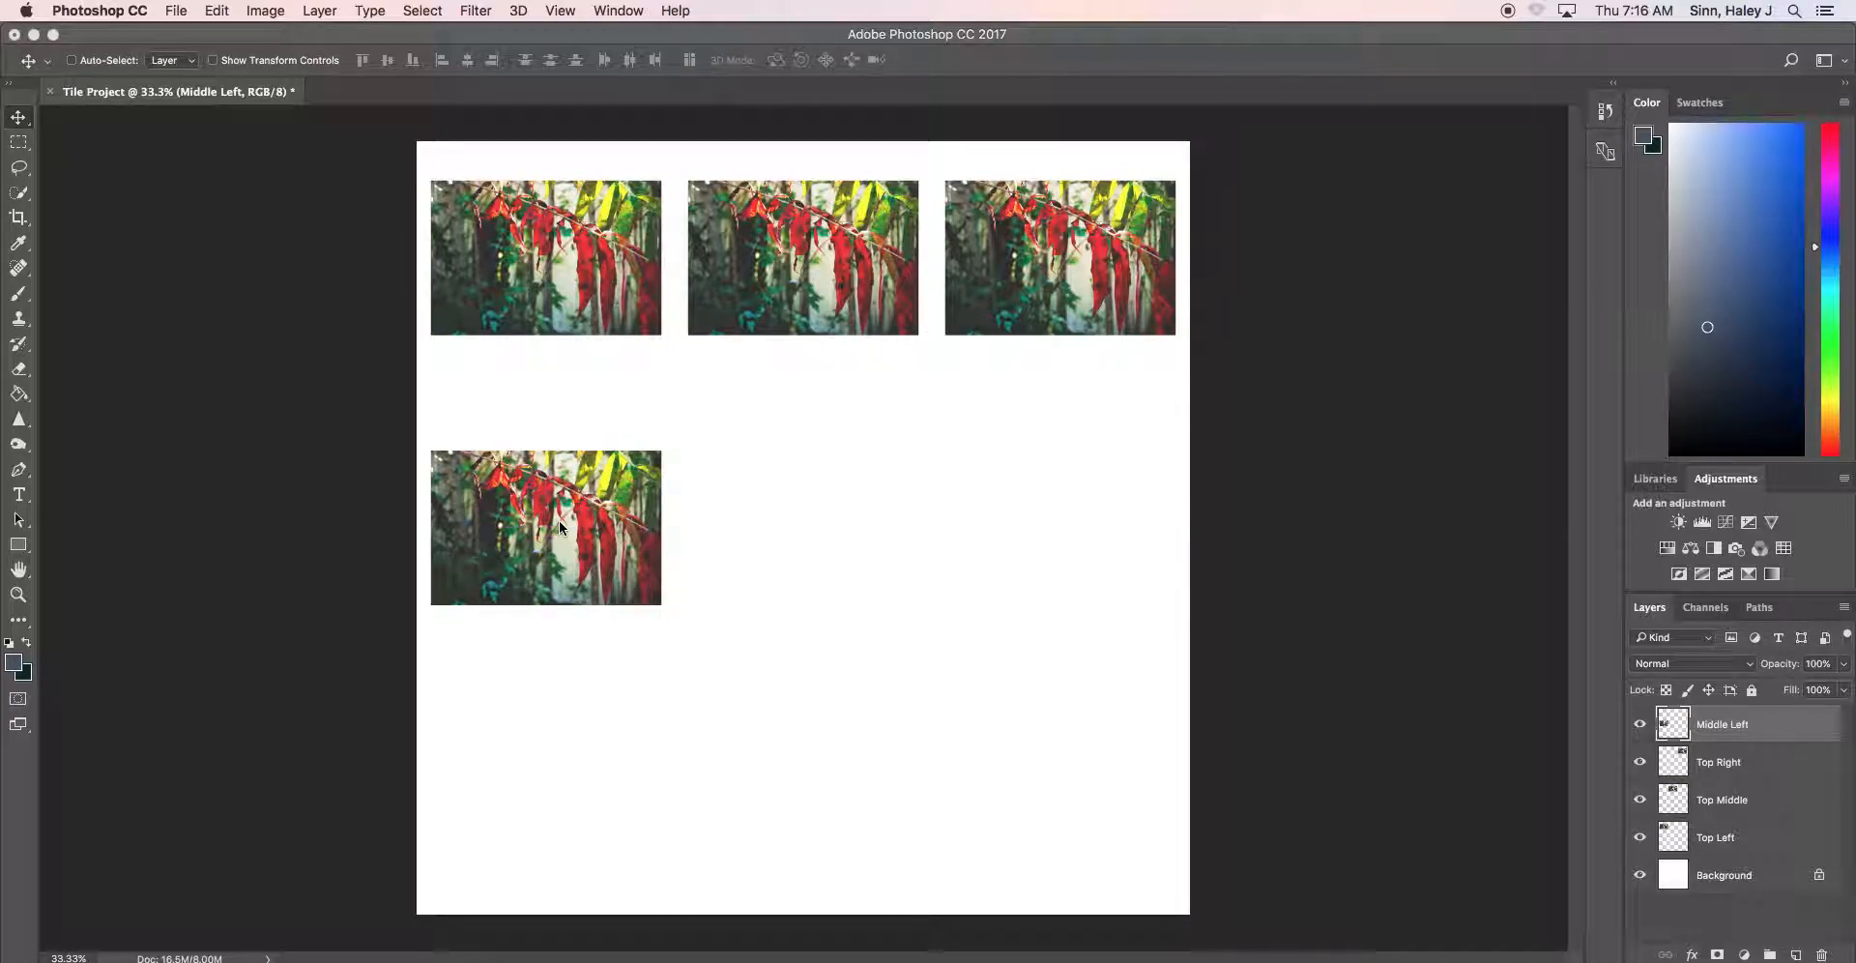
left_click_drag(1784, 733, 1801, 953)
double_click(1748, 724)
type("Middle Middle")
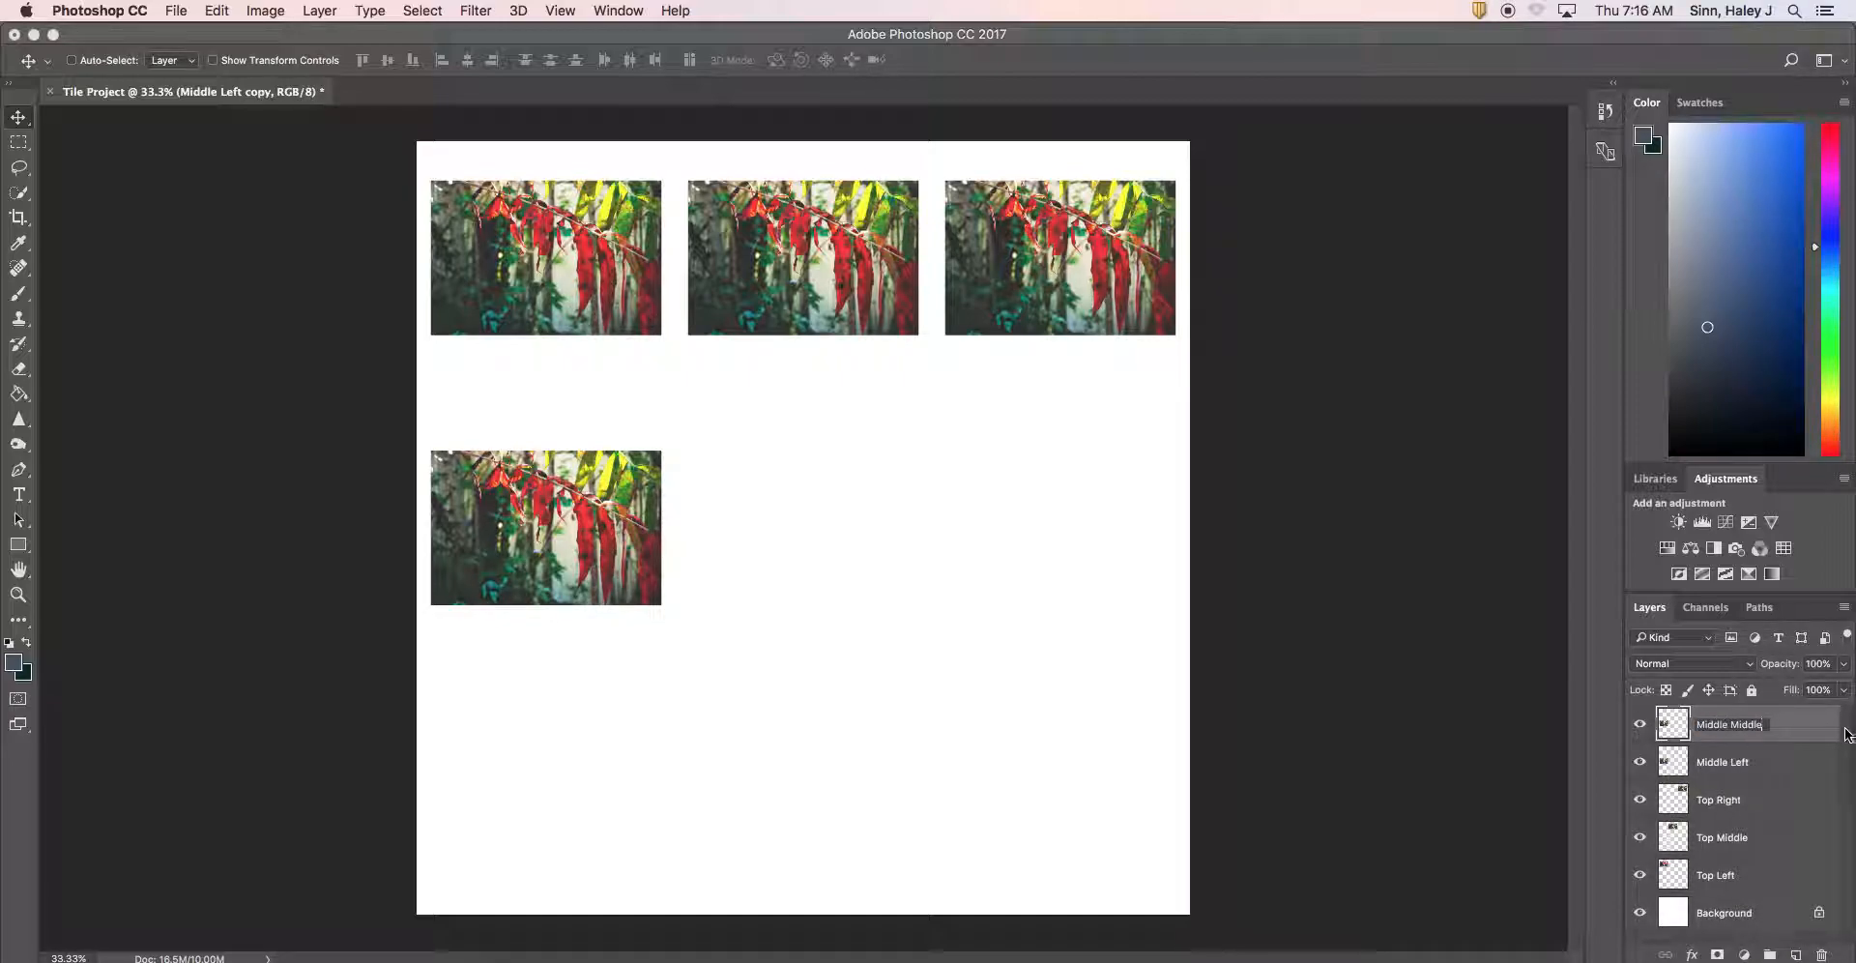
key("Return")
left_click_drag(531, 549, 788, 548)
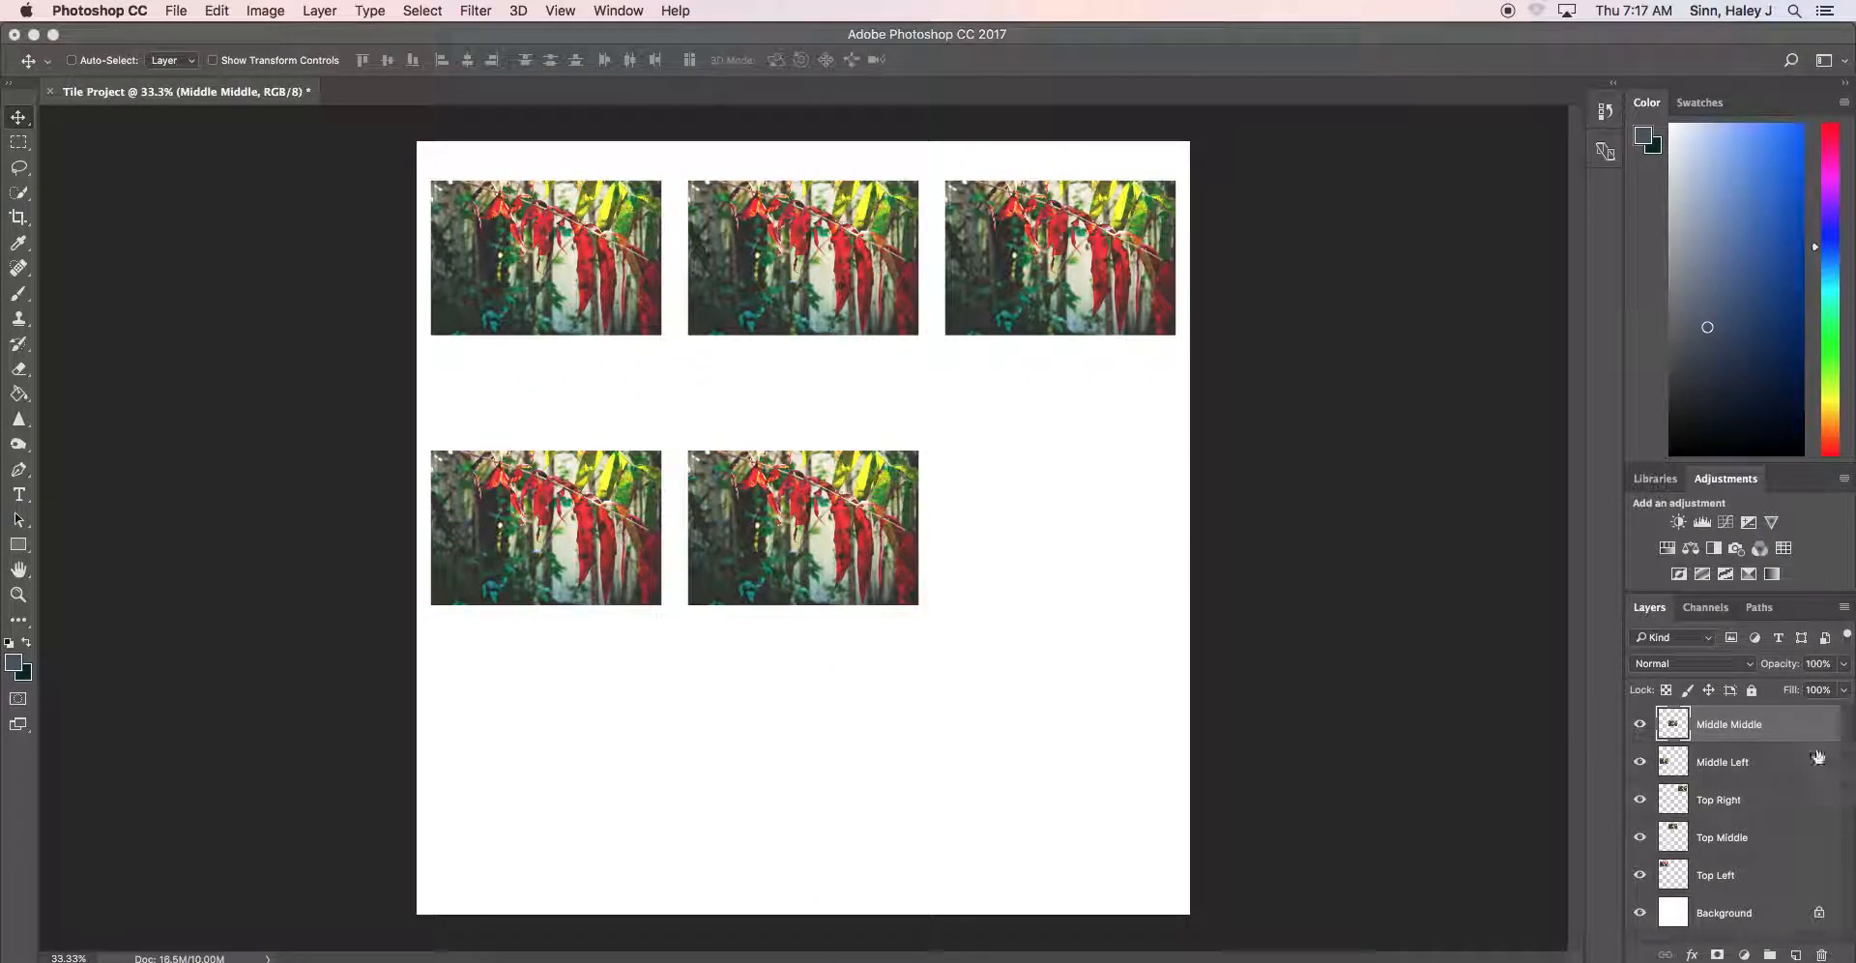
Duplicate the Middle Middle layer as Middle Right, placing the copy at the right end of the middle row
left_click_drag(1795, 732, 1795, 955)
left_click_drag(791, 535, 1056, 534)
type("Middle Righ")
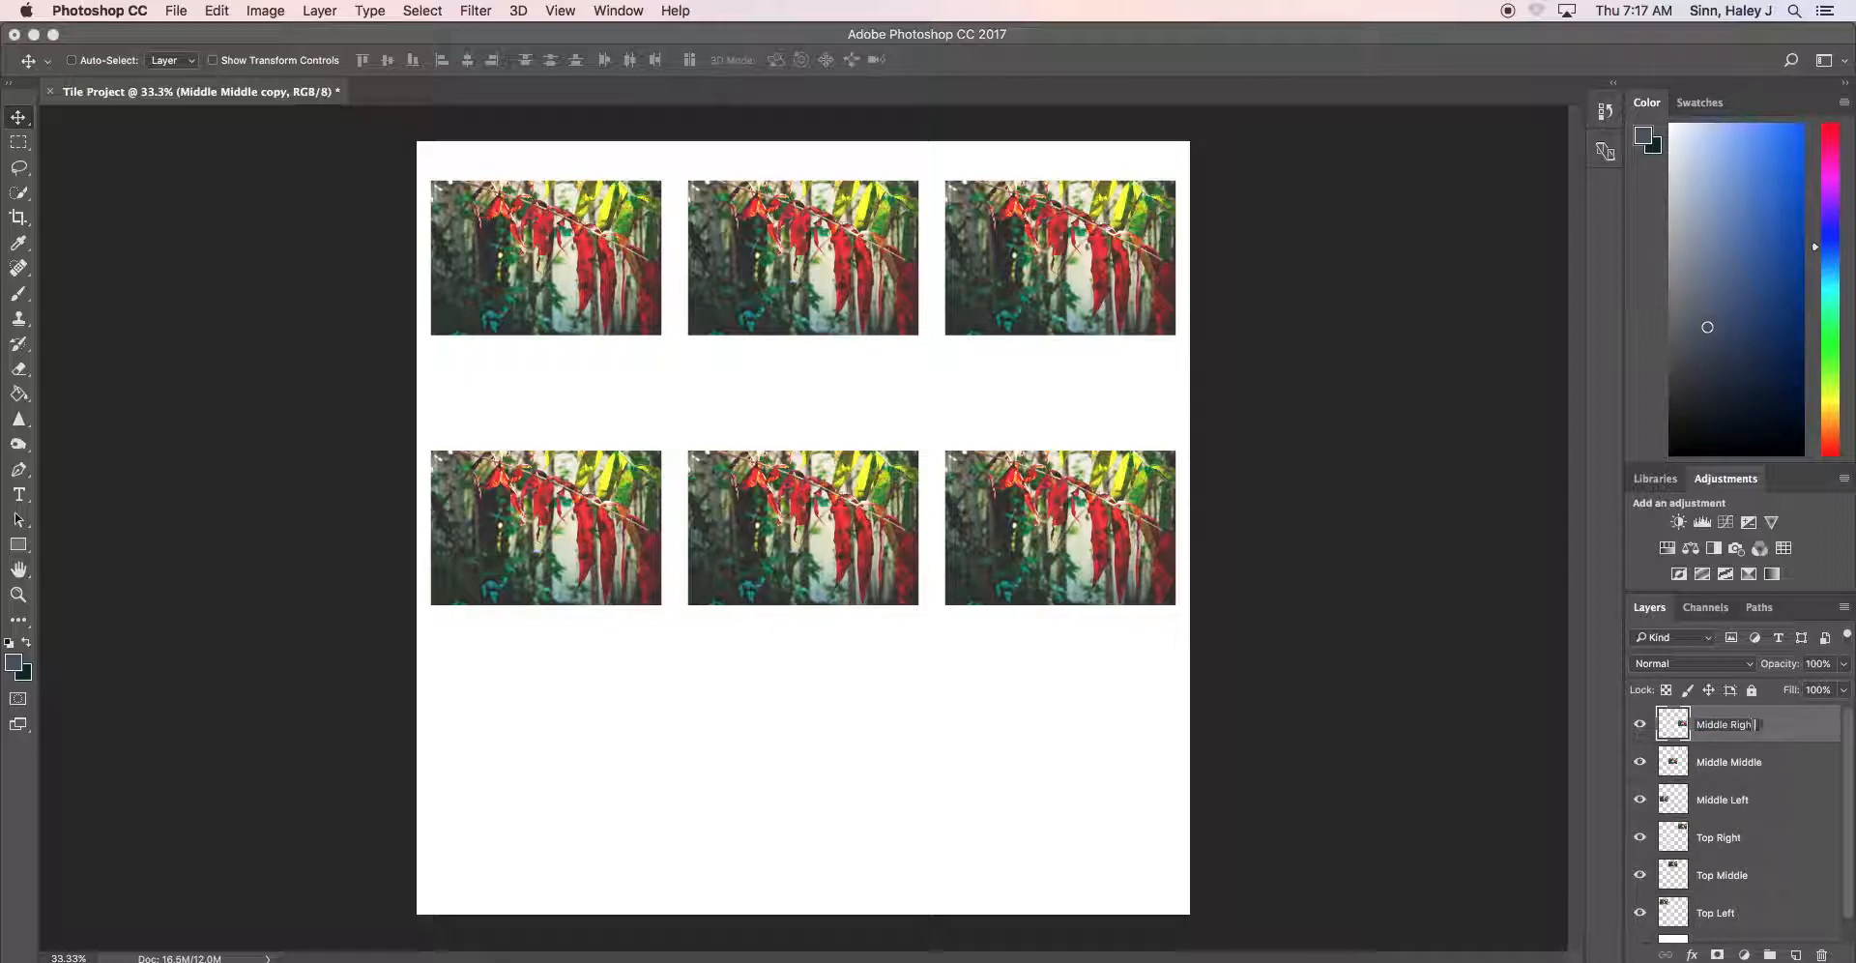
type("t")
key("Return")
Duplicate the Middle Right layer as Bottom Left and place the copy at the left end of the bottom row
left_click_drag(1788, 742, 1798, 955)
left_click_drag(1069, 532, 570, 805)
double_click(1729, 724)
type("Nottom Le")
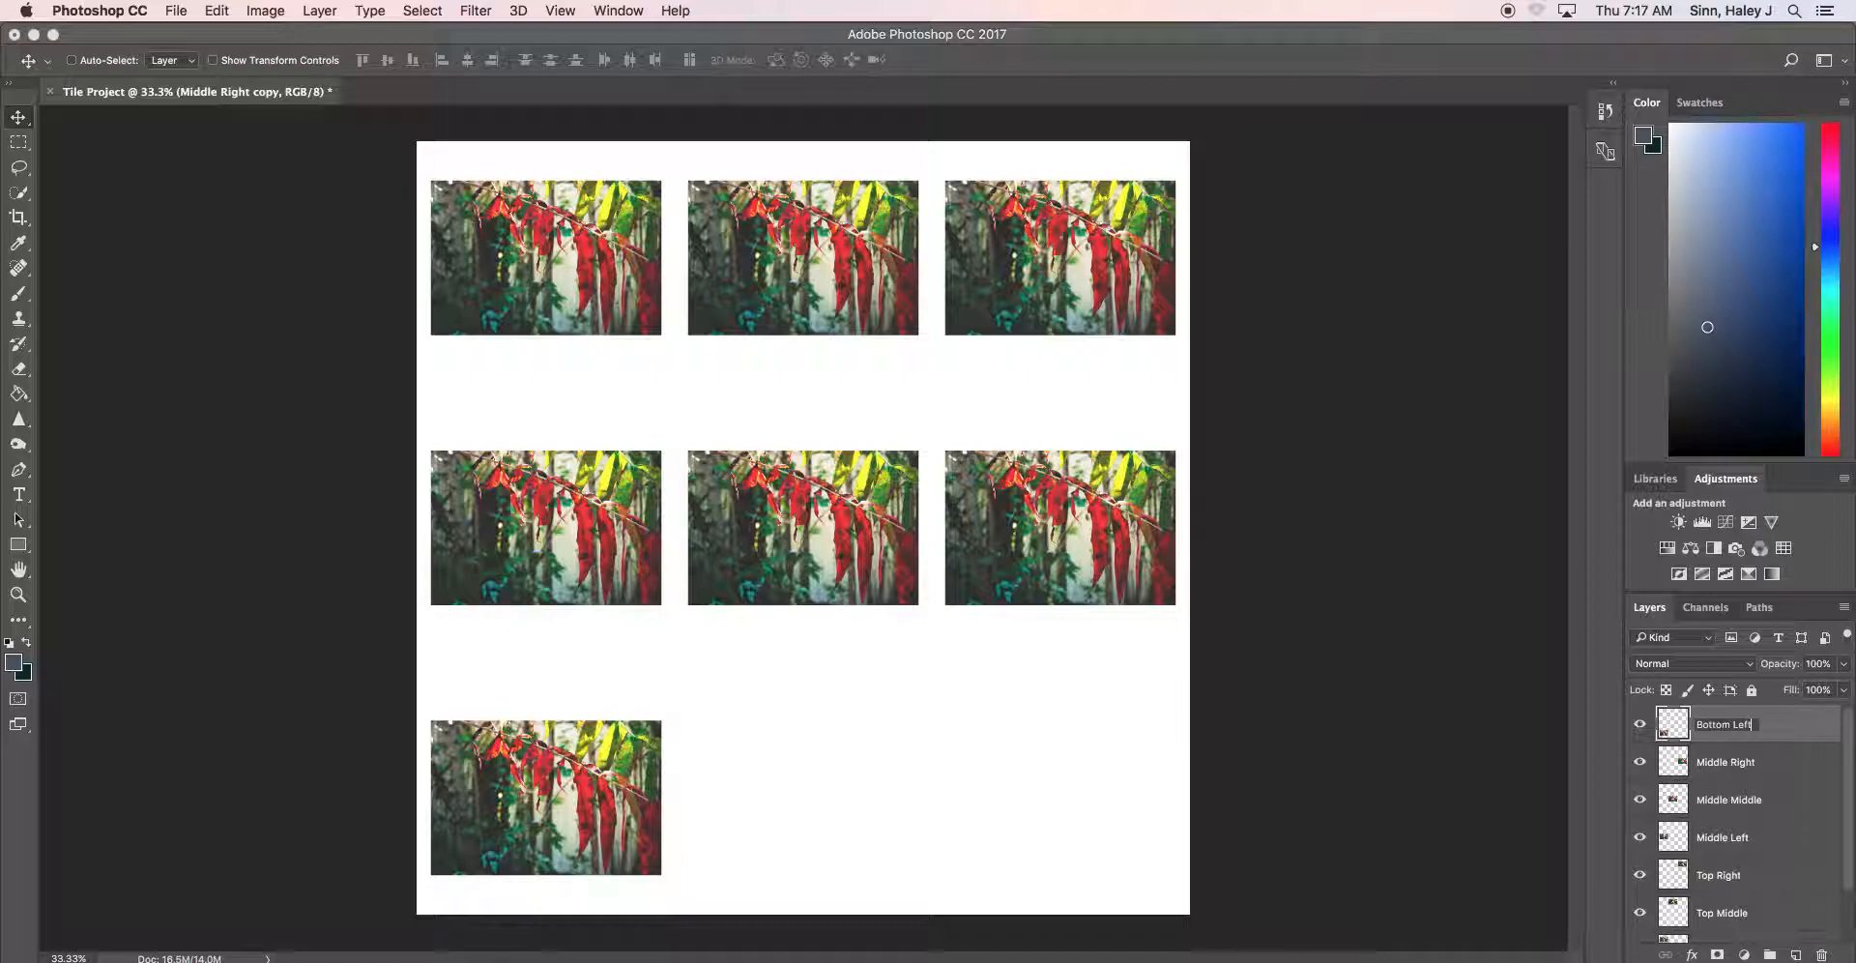
key("Return")
Duplicate the Bottom Left layer as Bottom Middle and place the copy at the centre of the bottom row
key("super+j")
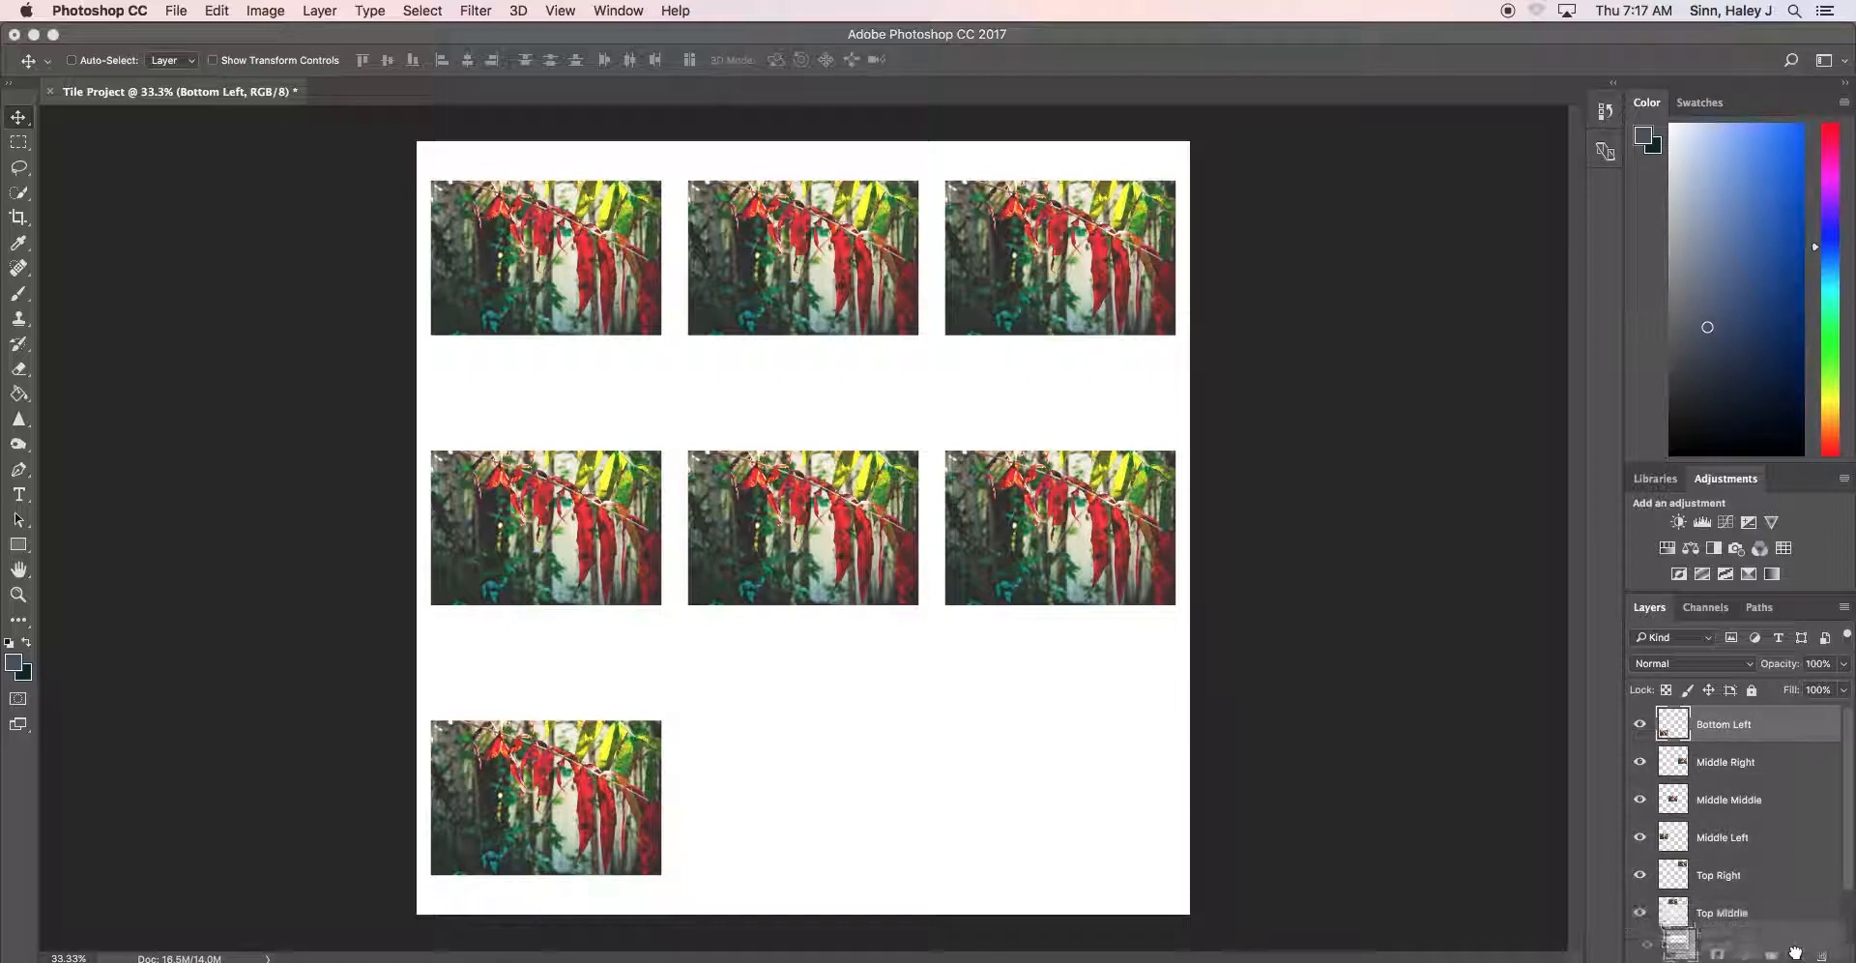
left_click_drag(510, 827, 851, 774)
double_click(1745, 724)
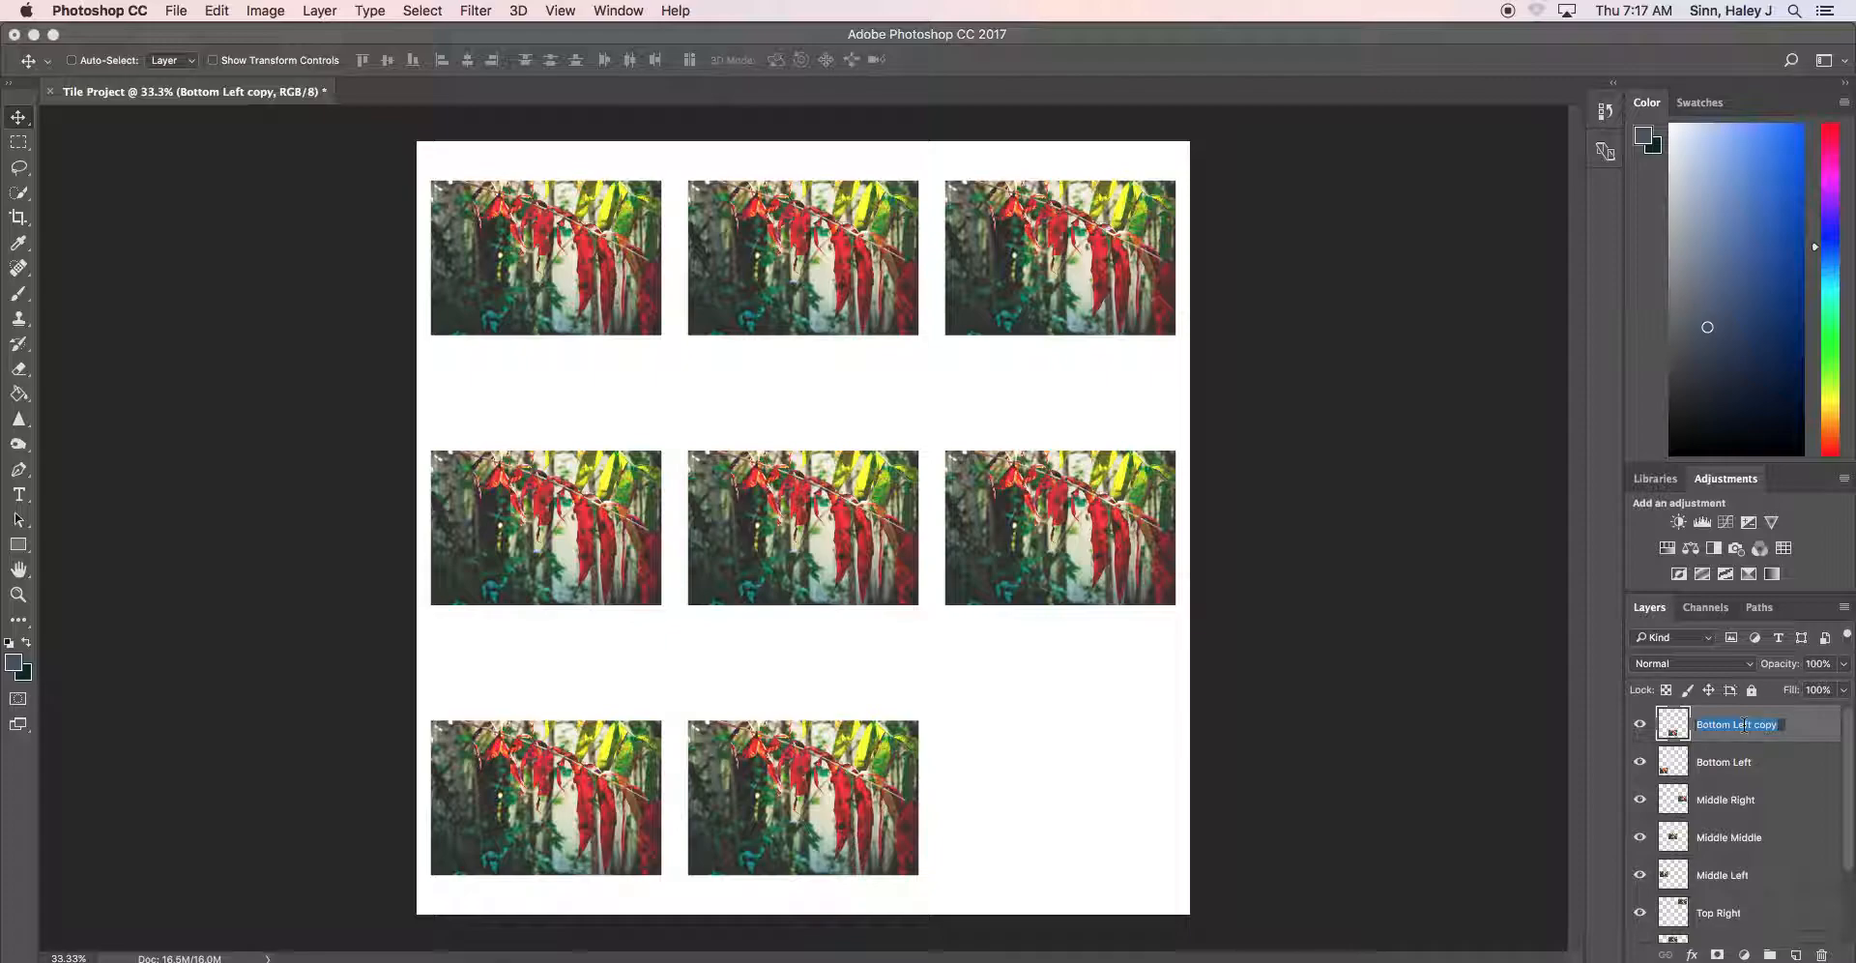
type("Bot")
key("Return")
Duplicate the Bottom Middle layer as Bottom Right and place the copy at the right end of the bottom row
key("super+j")
left_click_drag(860, 783, 1118, 783)
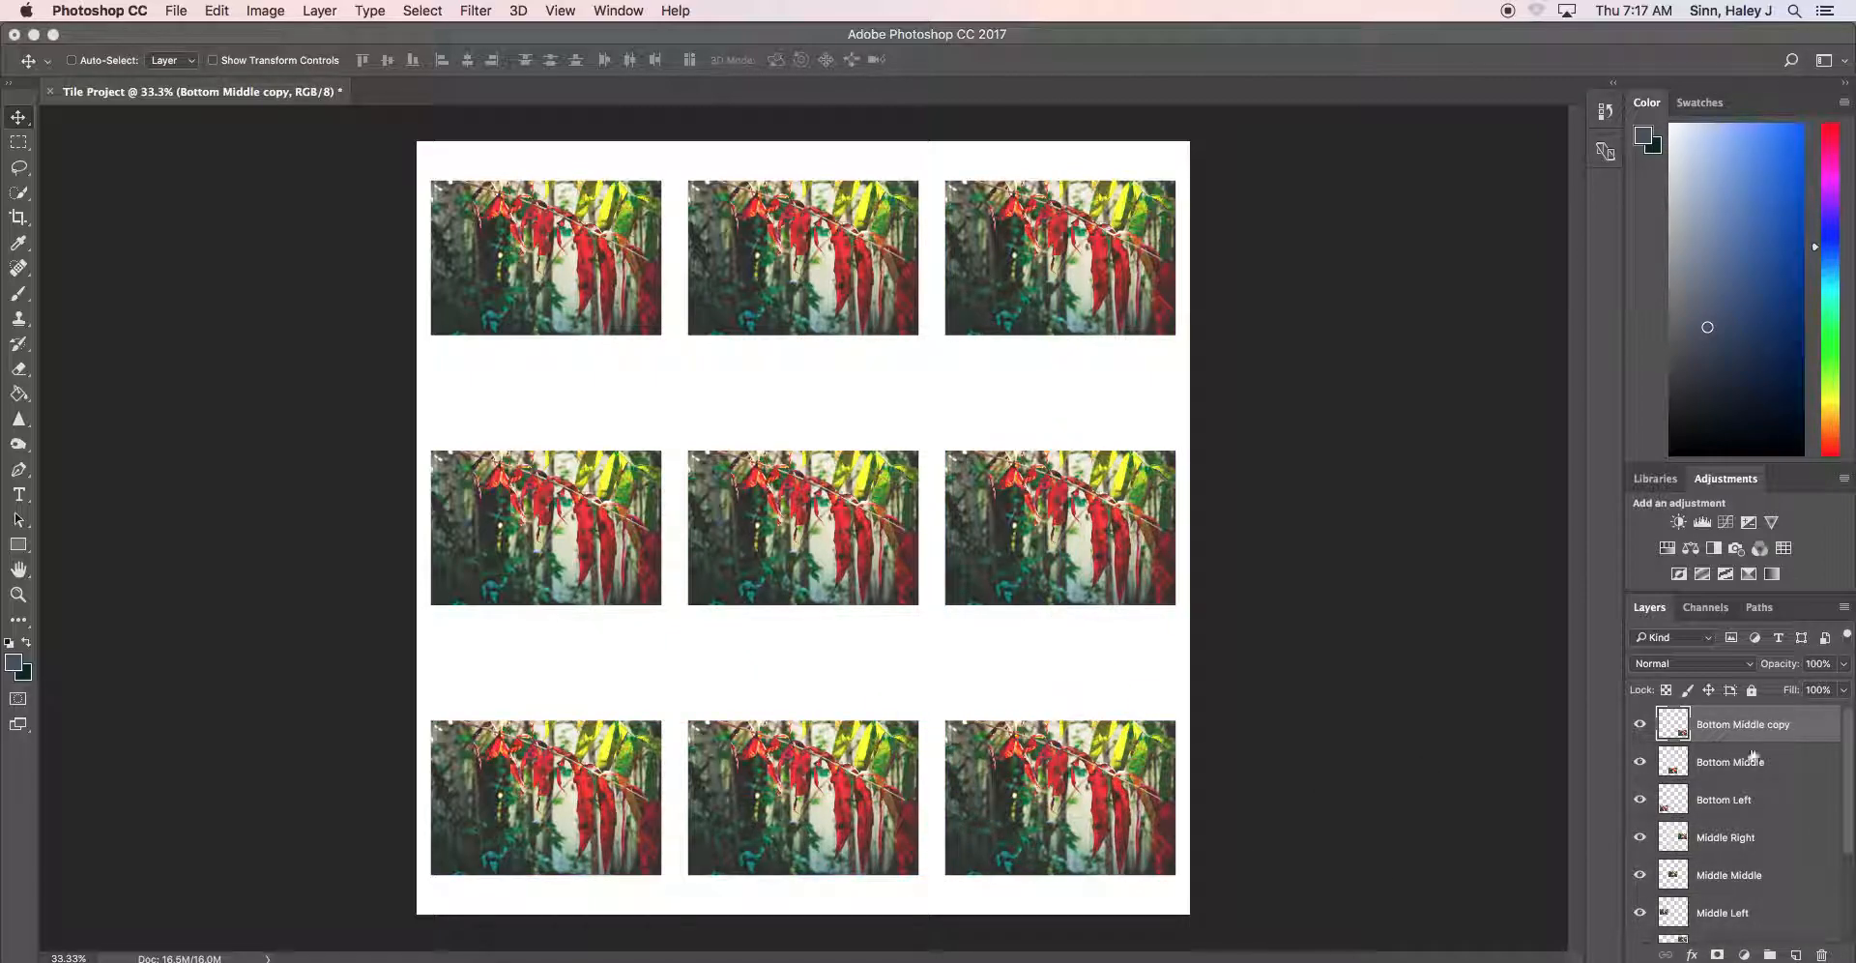
double_click(1767, 727)
type("Bottom Right")
key("Return")
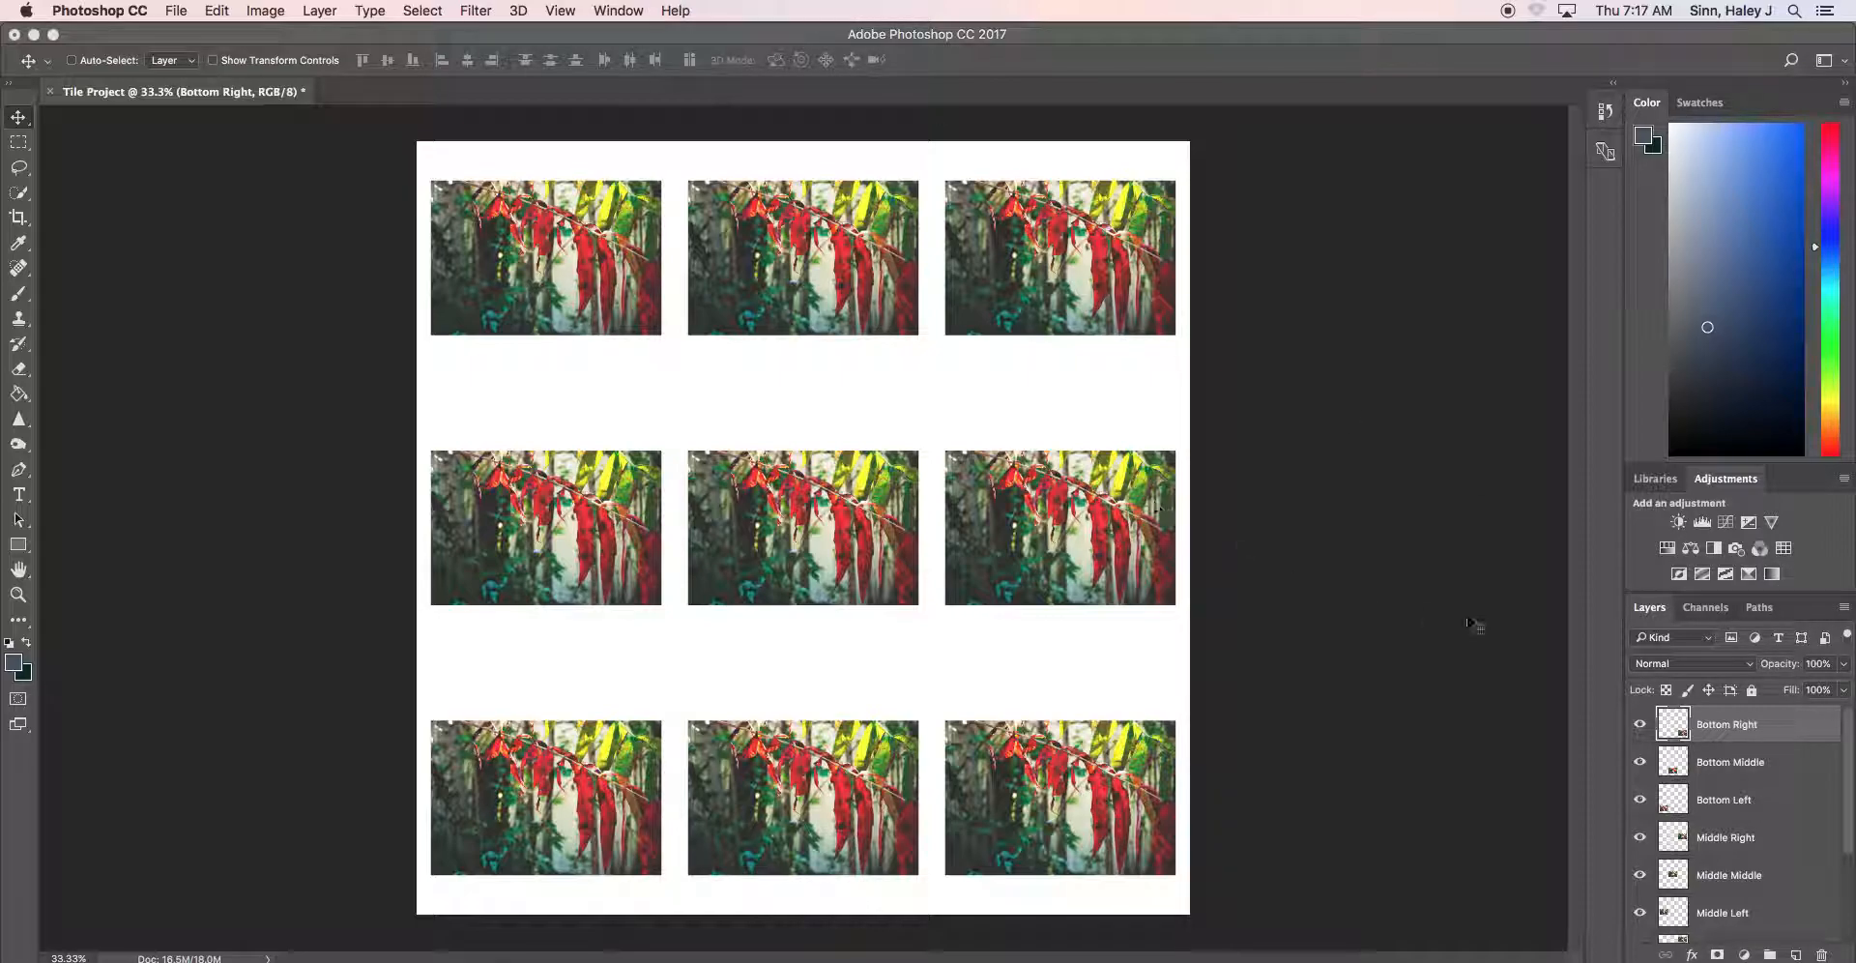
Try an unclipped Gradient Map adjustment layer directly above the Top Left layer, then remove it
left_click_drag(1847, 759, 1850, 830)
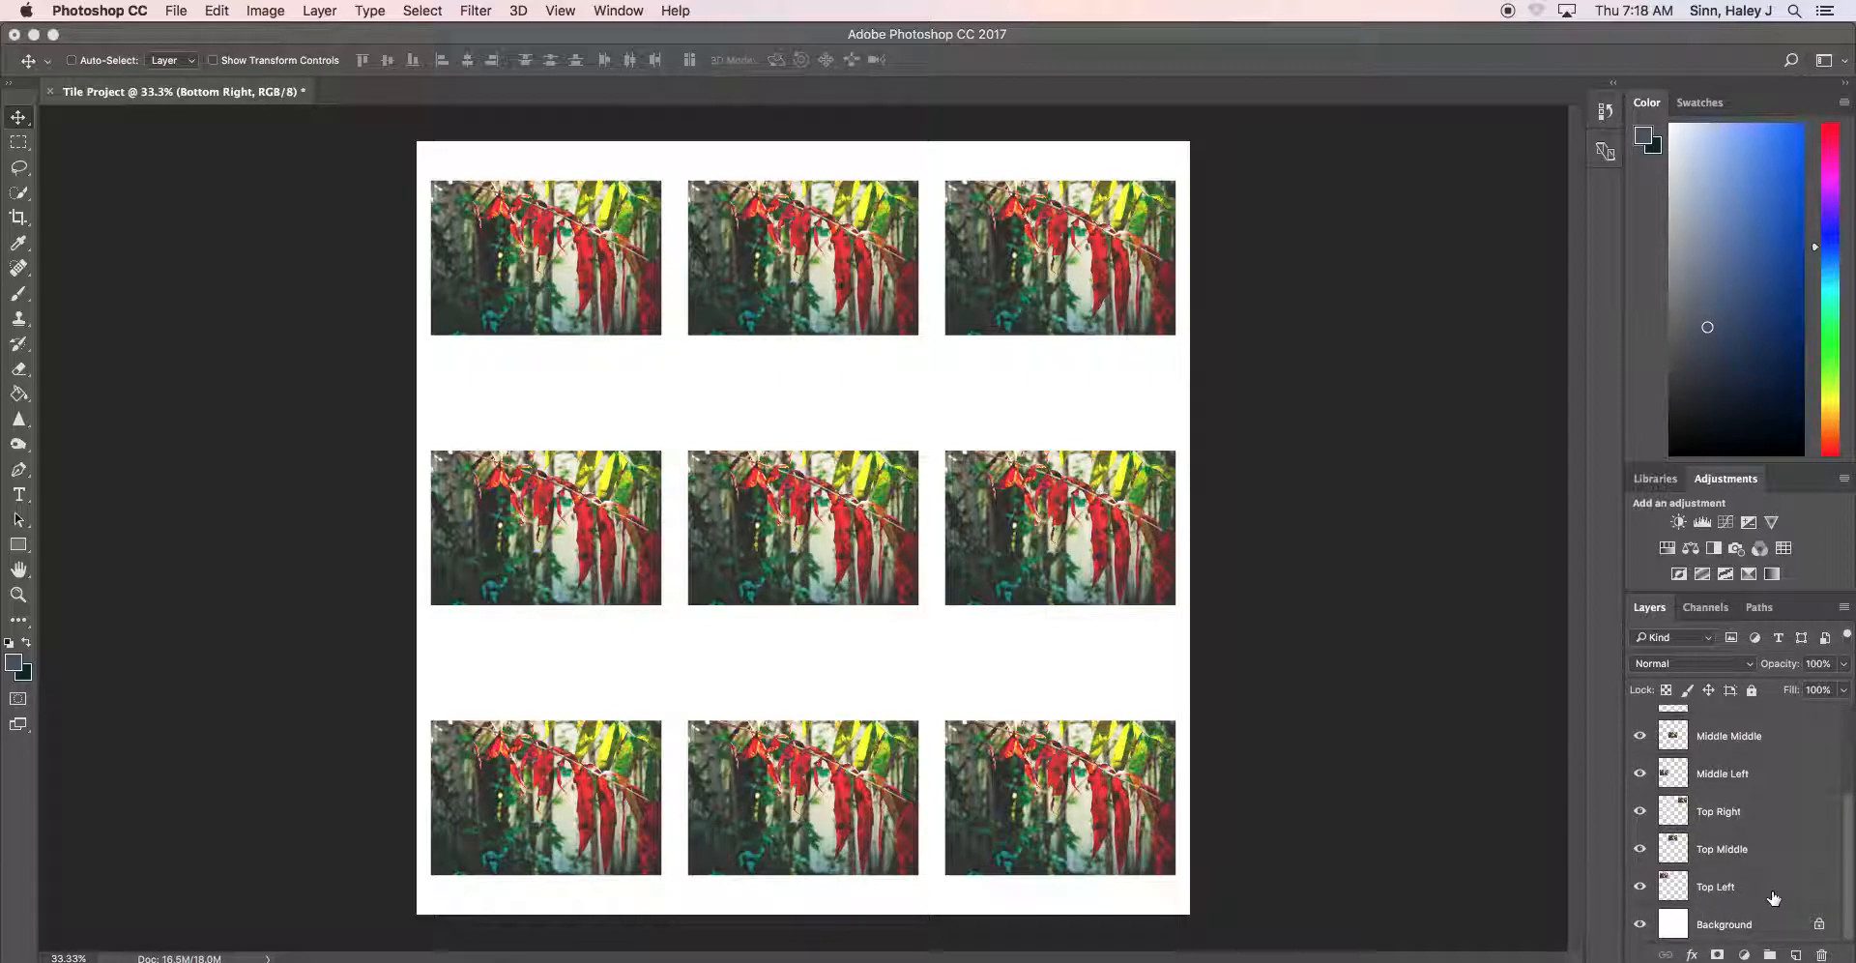
left_click(1773, 899)
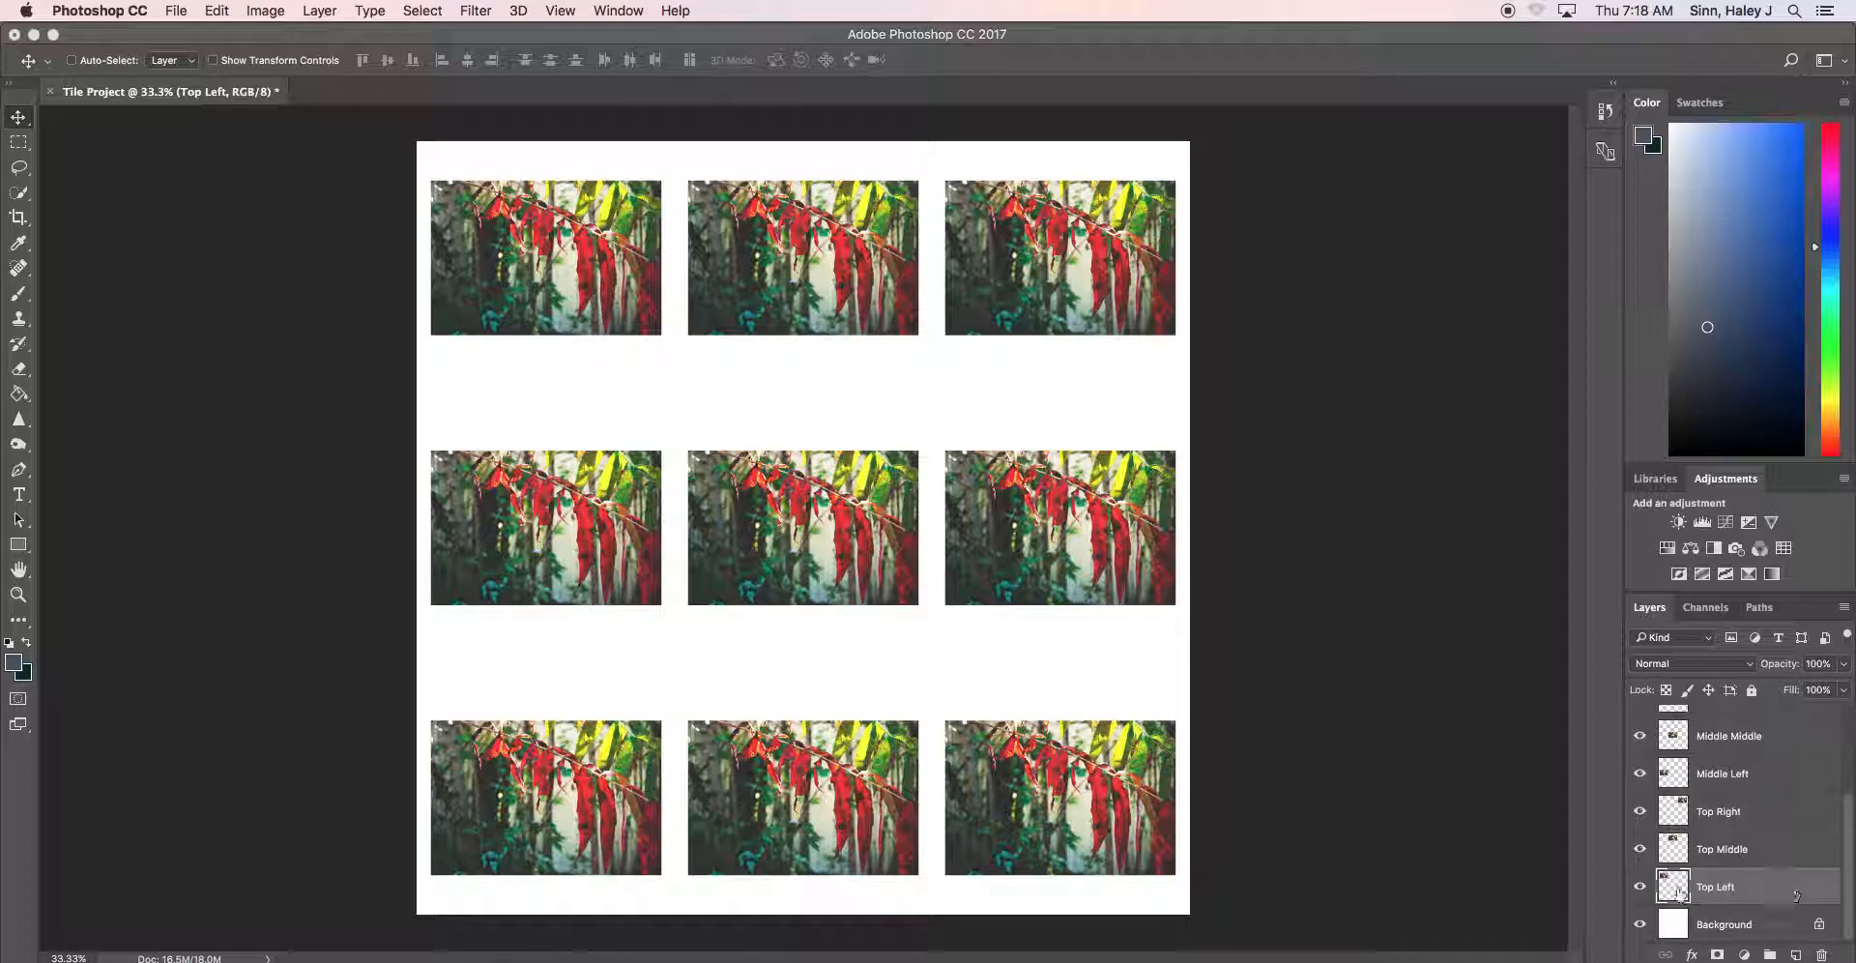
left_click(1772, 574)
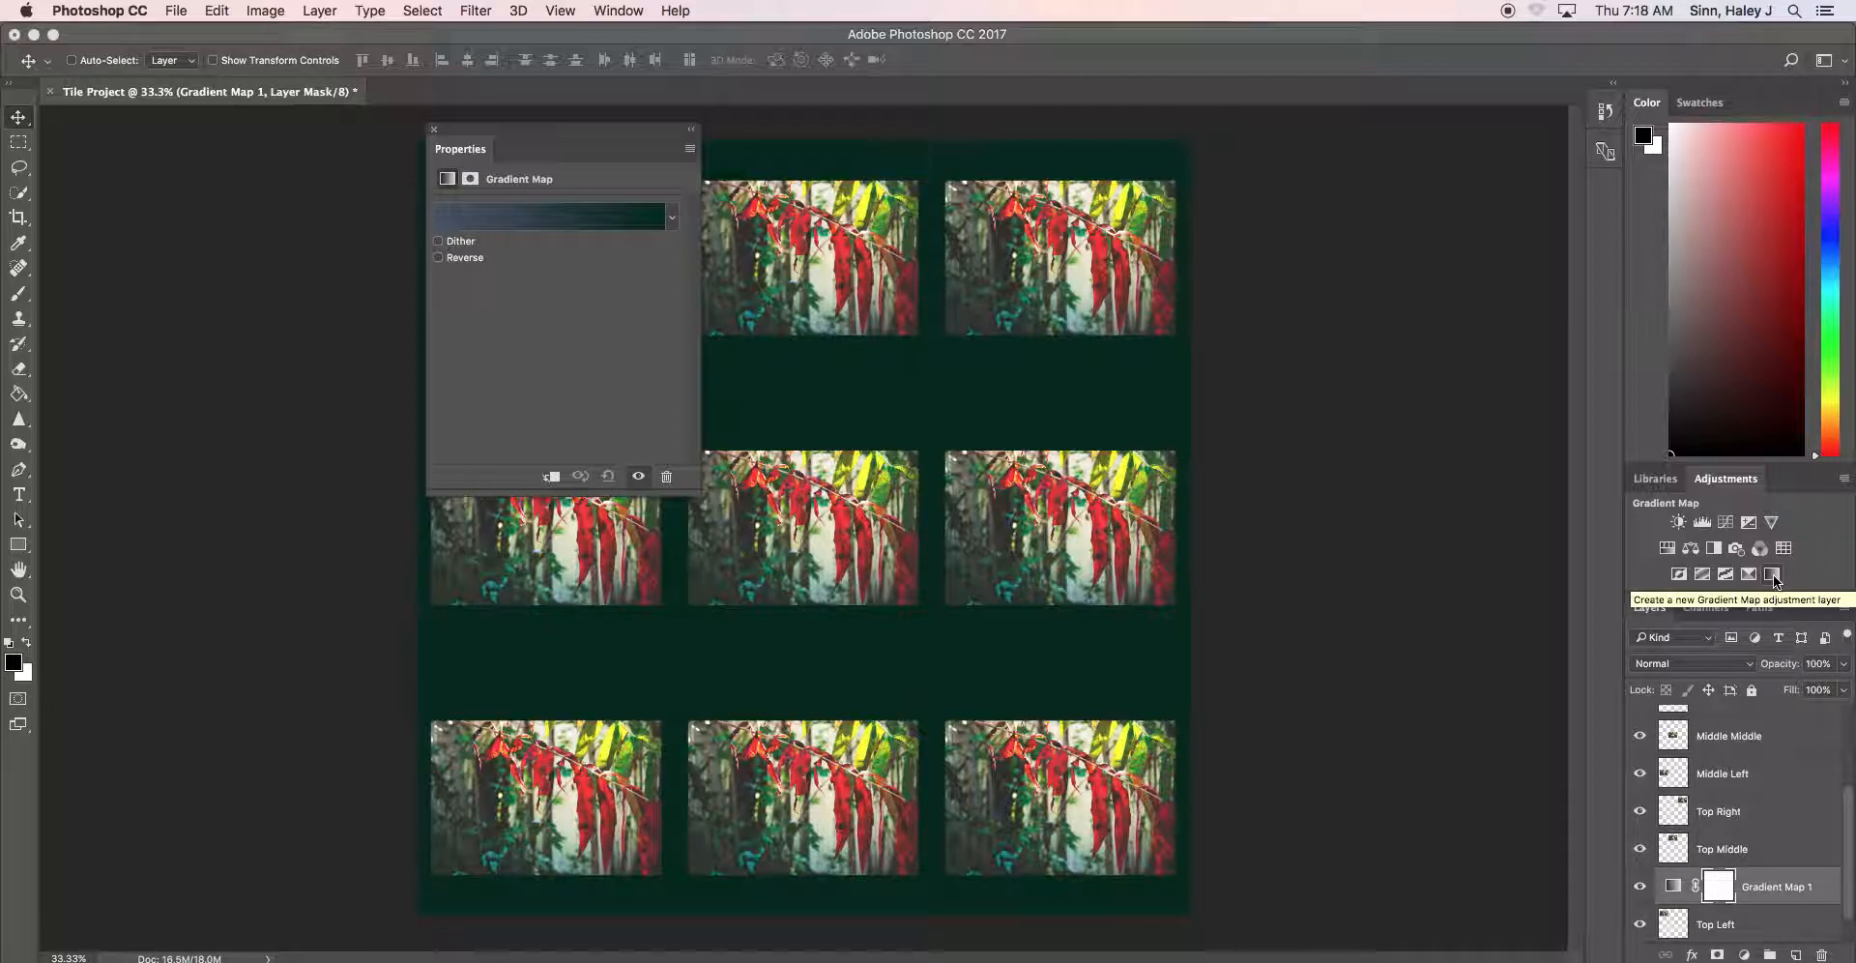
left_click_drag(561, 133, 1365, 165)
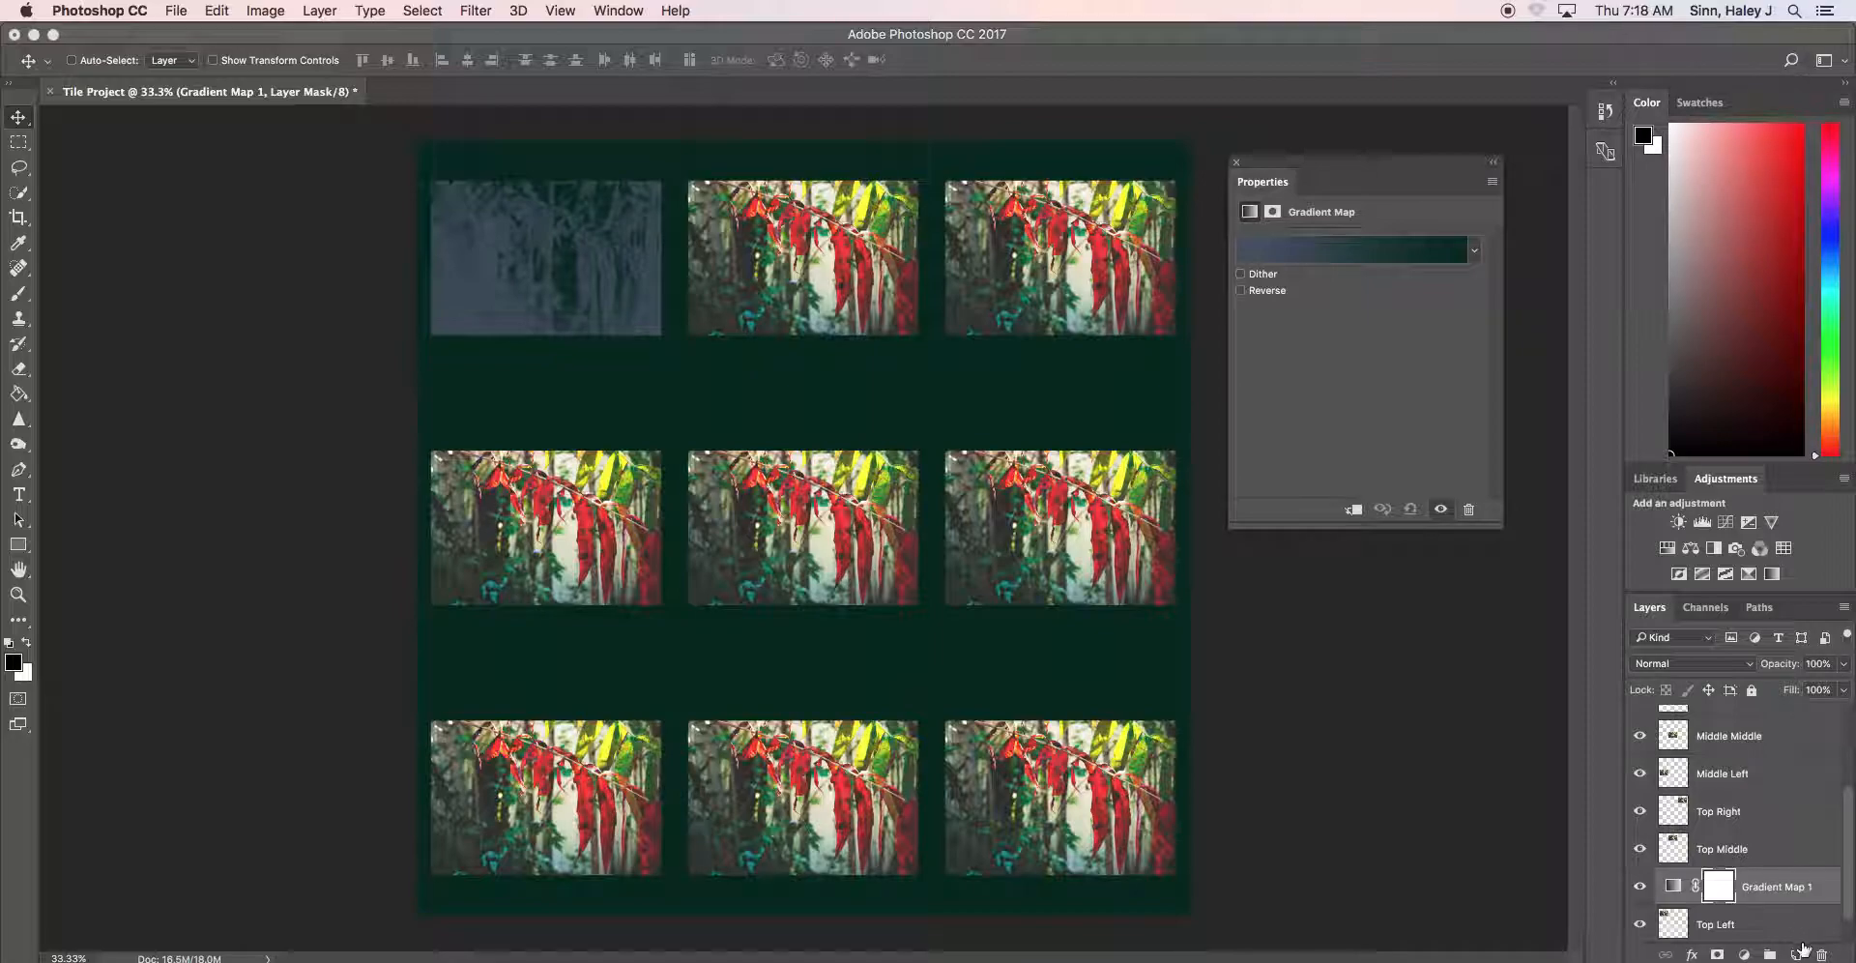
scroll(1769, 909, "down", 1)
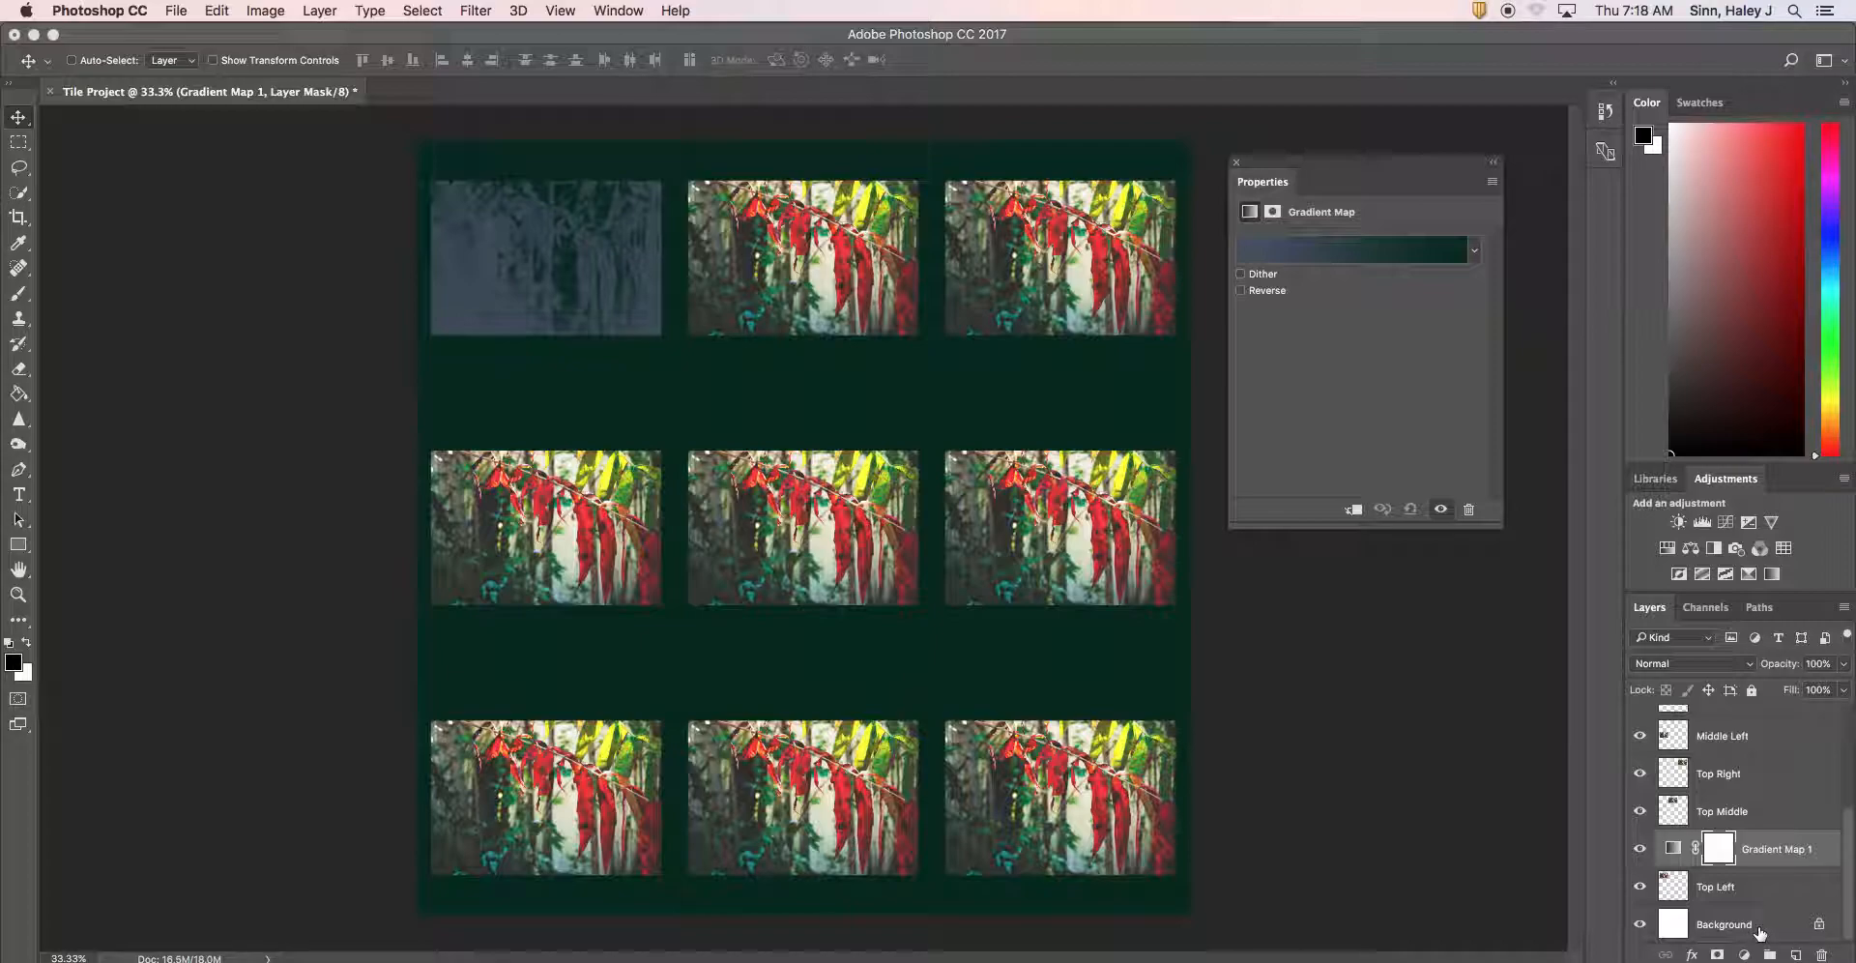
left_click_drag(1832, 856, 1852, 771)
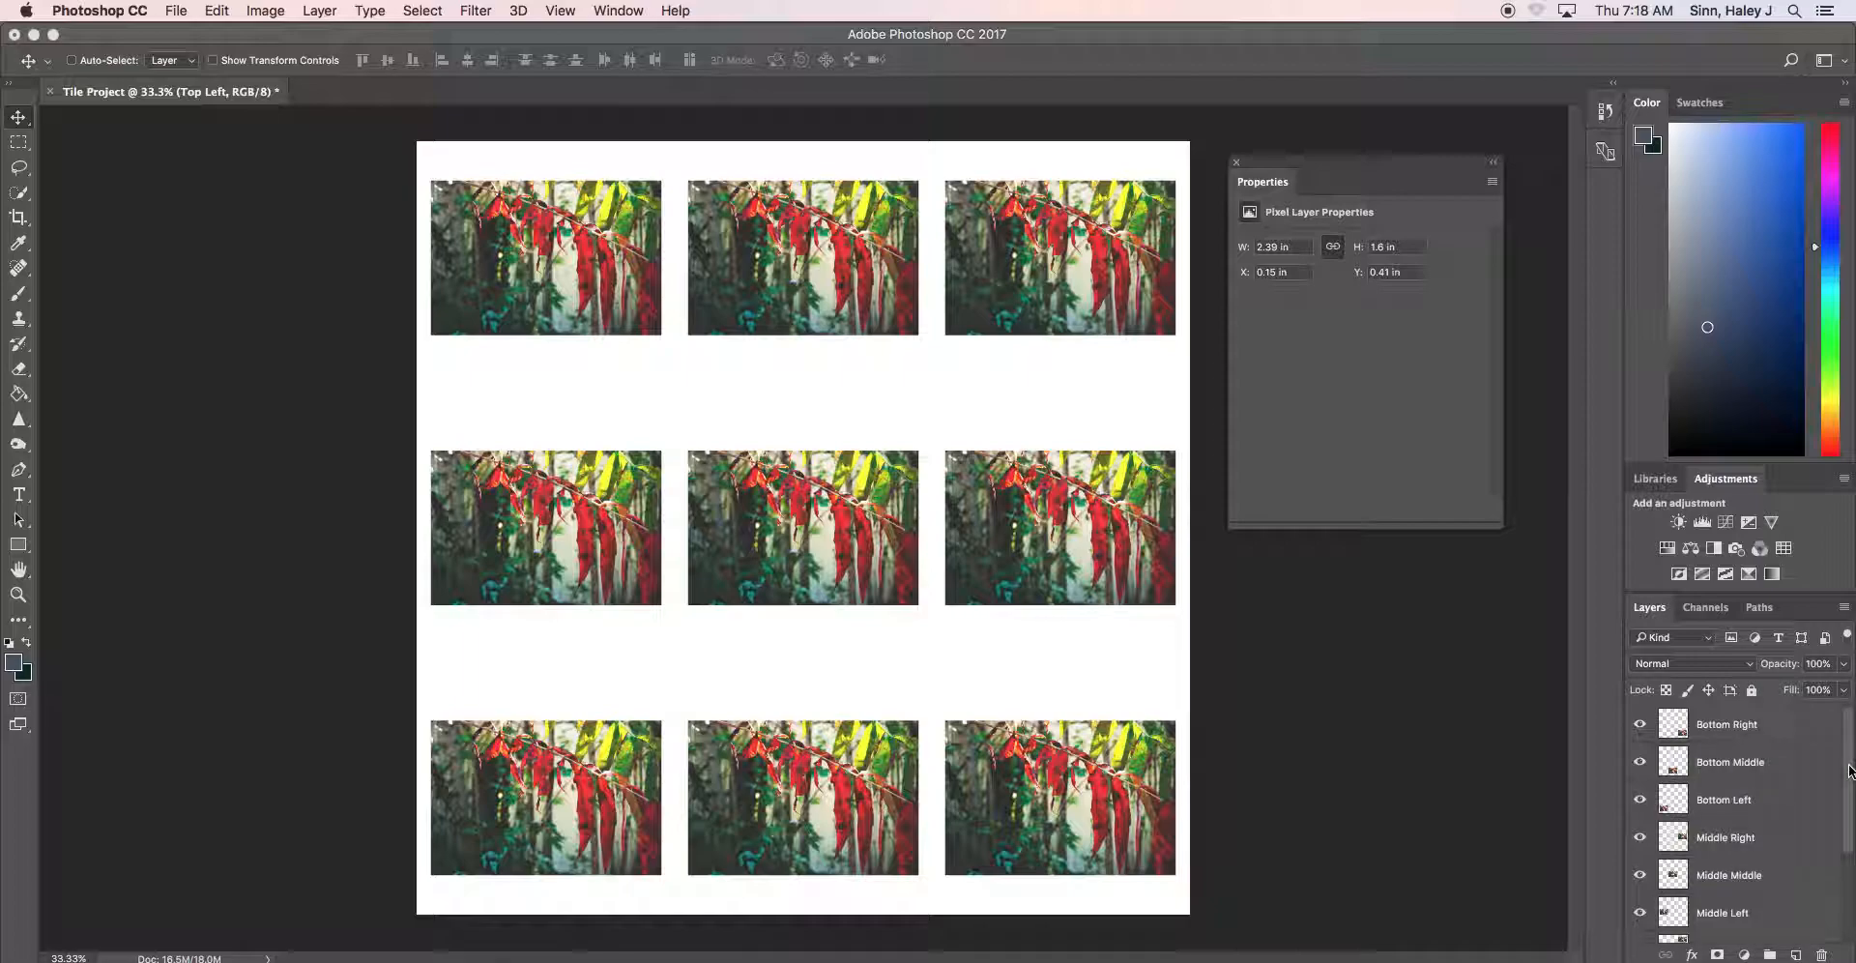
Try an unclipped Gradient Map adjustment layer above the Bottom Right layer at the top of the stack, then delete it
left_click(1784, 732)
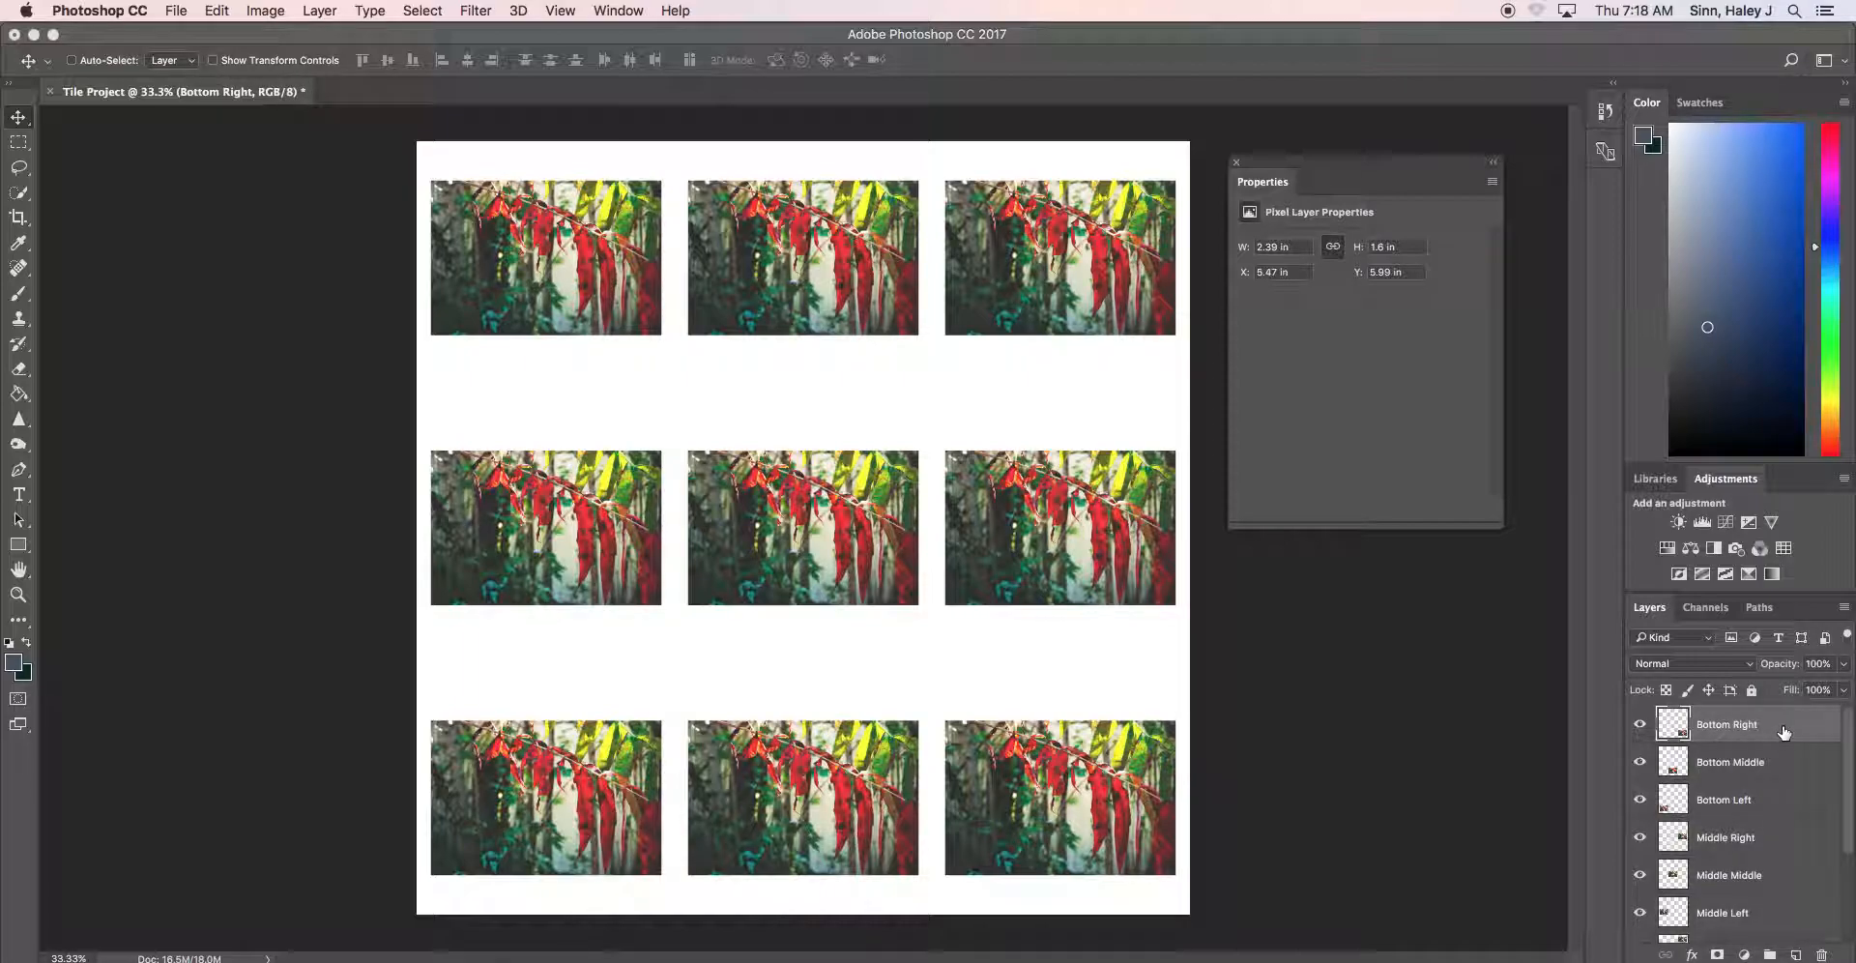
left_click(1772, 574)
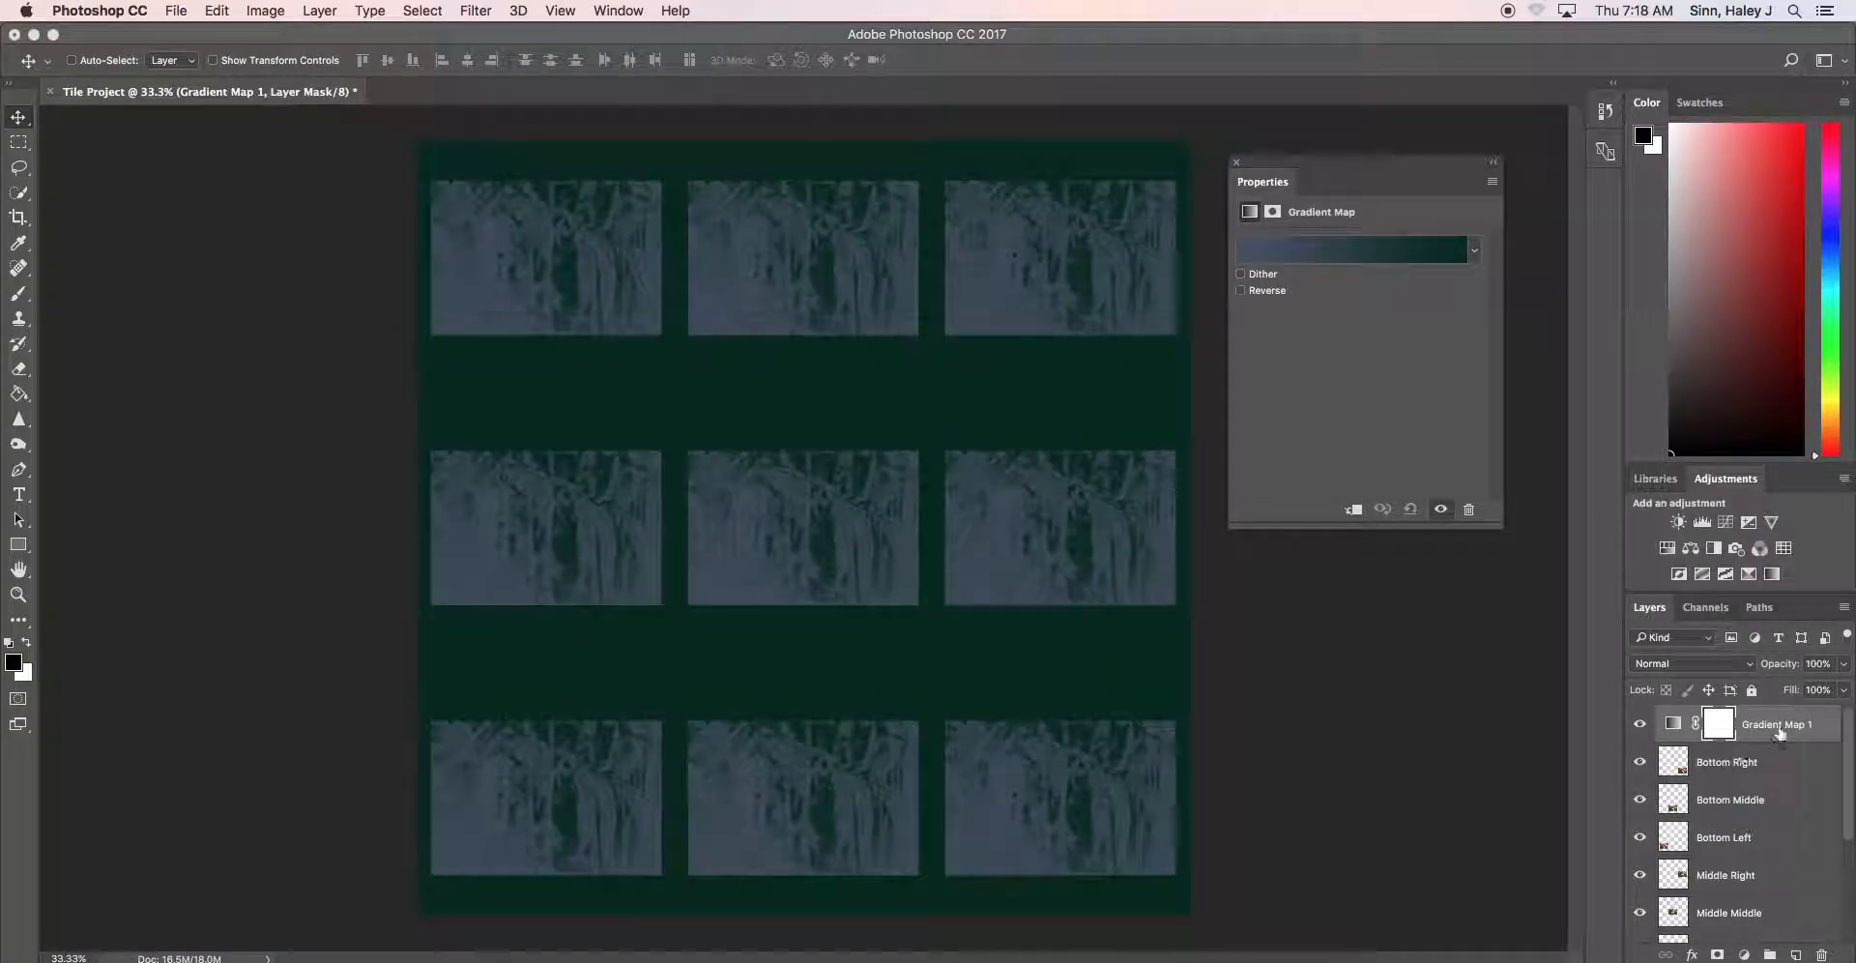
mouse_move(1847, 741)
left_mouse_down()
mouse_move(1846, 812)
mouse_move(1847, 714)
left_mouse_up()
left_click_drag(1817, 731, 1829, 781)
left_click_drag(1822, 945, 1822, 954)
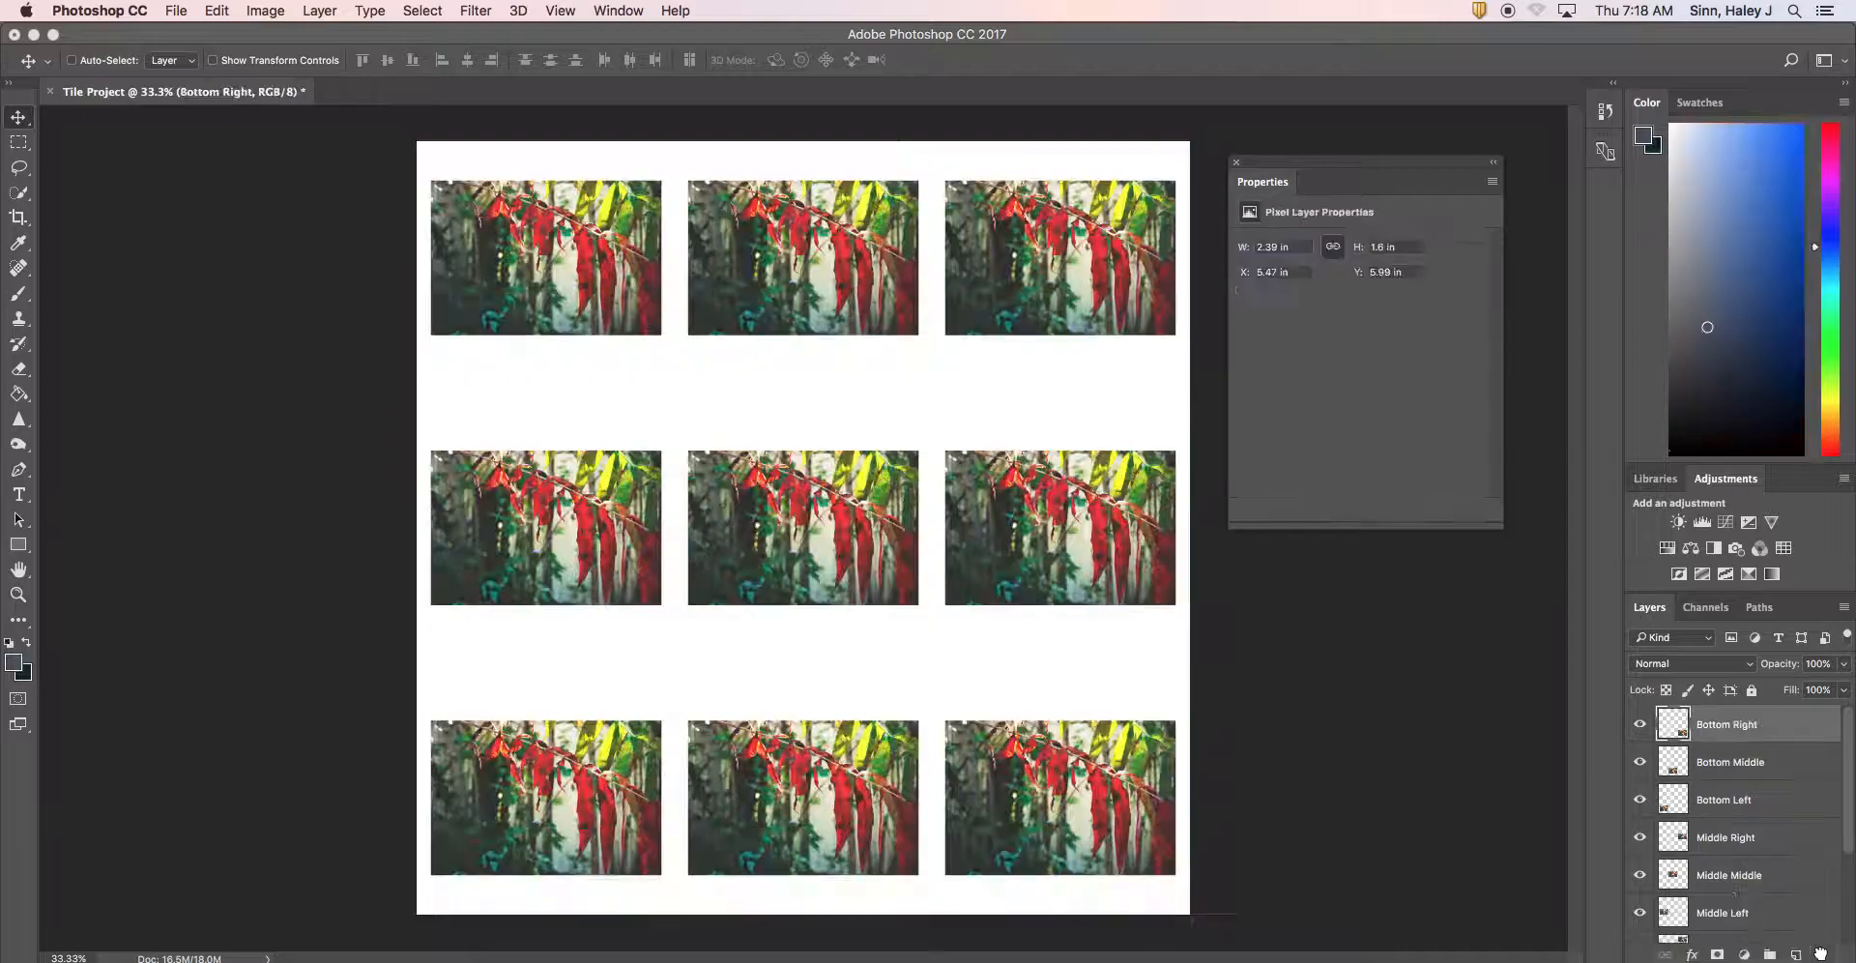
Enable Clip to Layer for new adjustments, add an Invert adjustment to the Top Left layer and compare the tile with and without it
scroll(1837, 870, "down", 3)
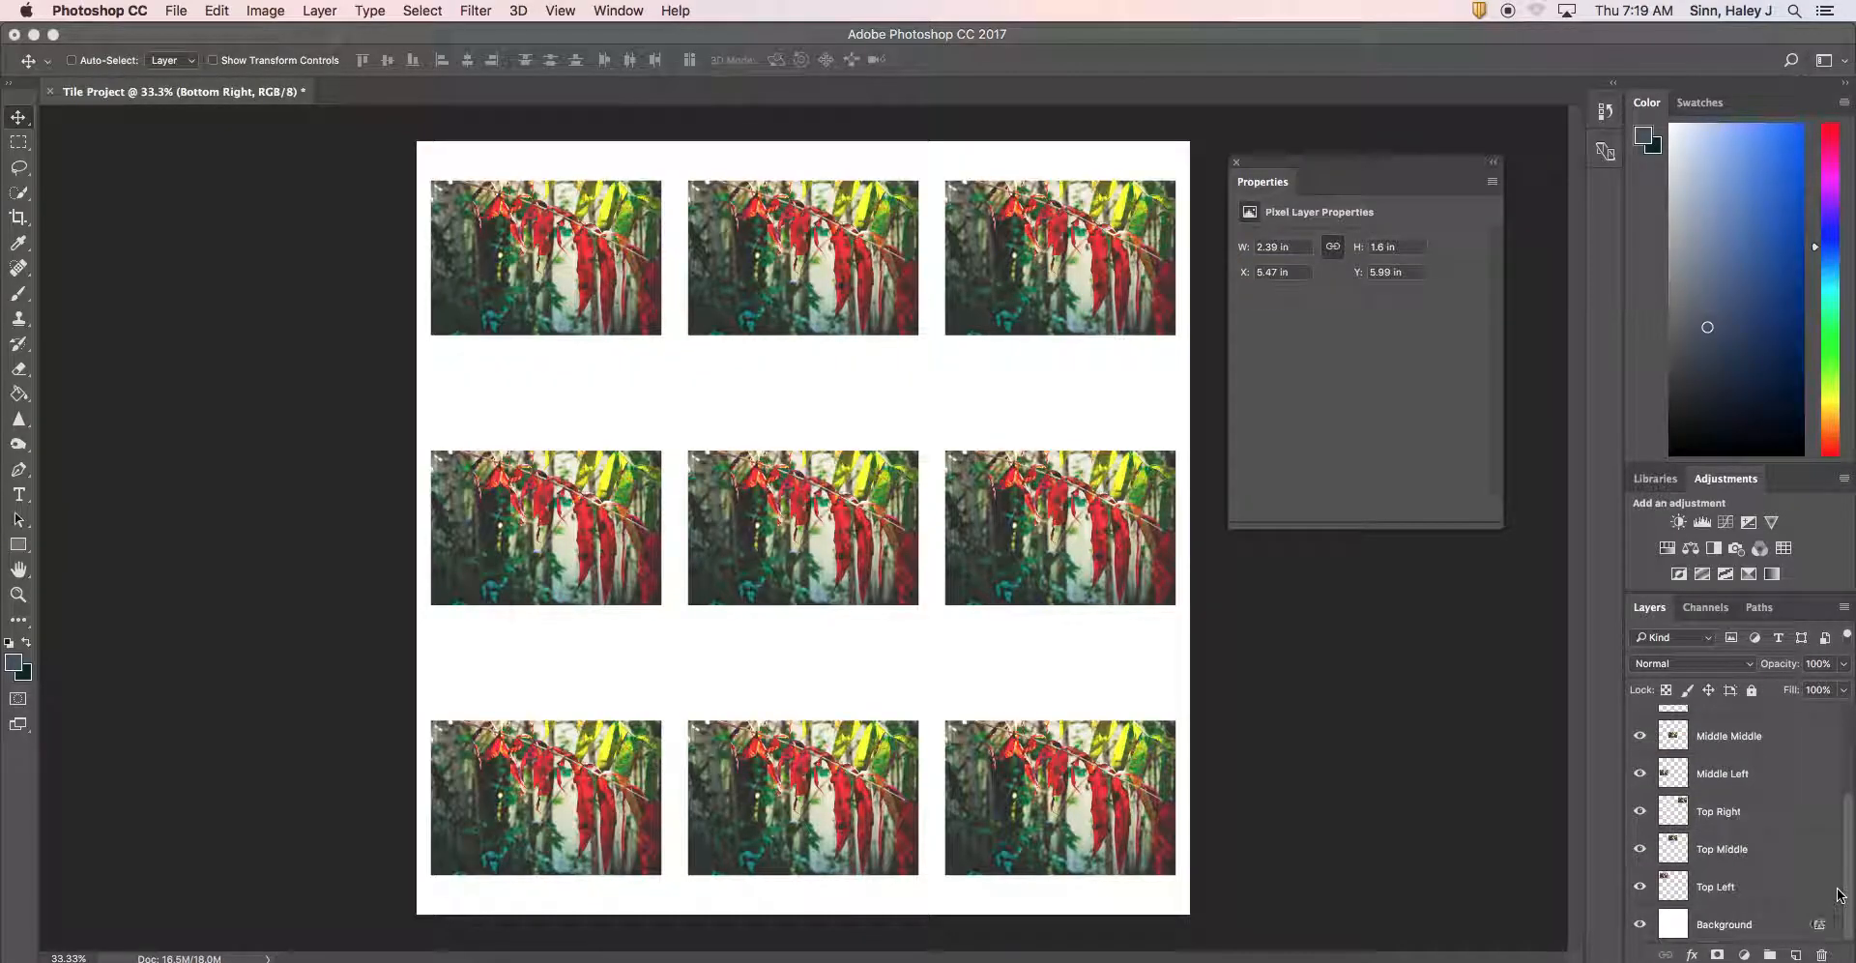
left_click(1772, 888)
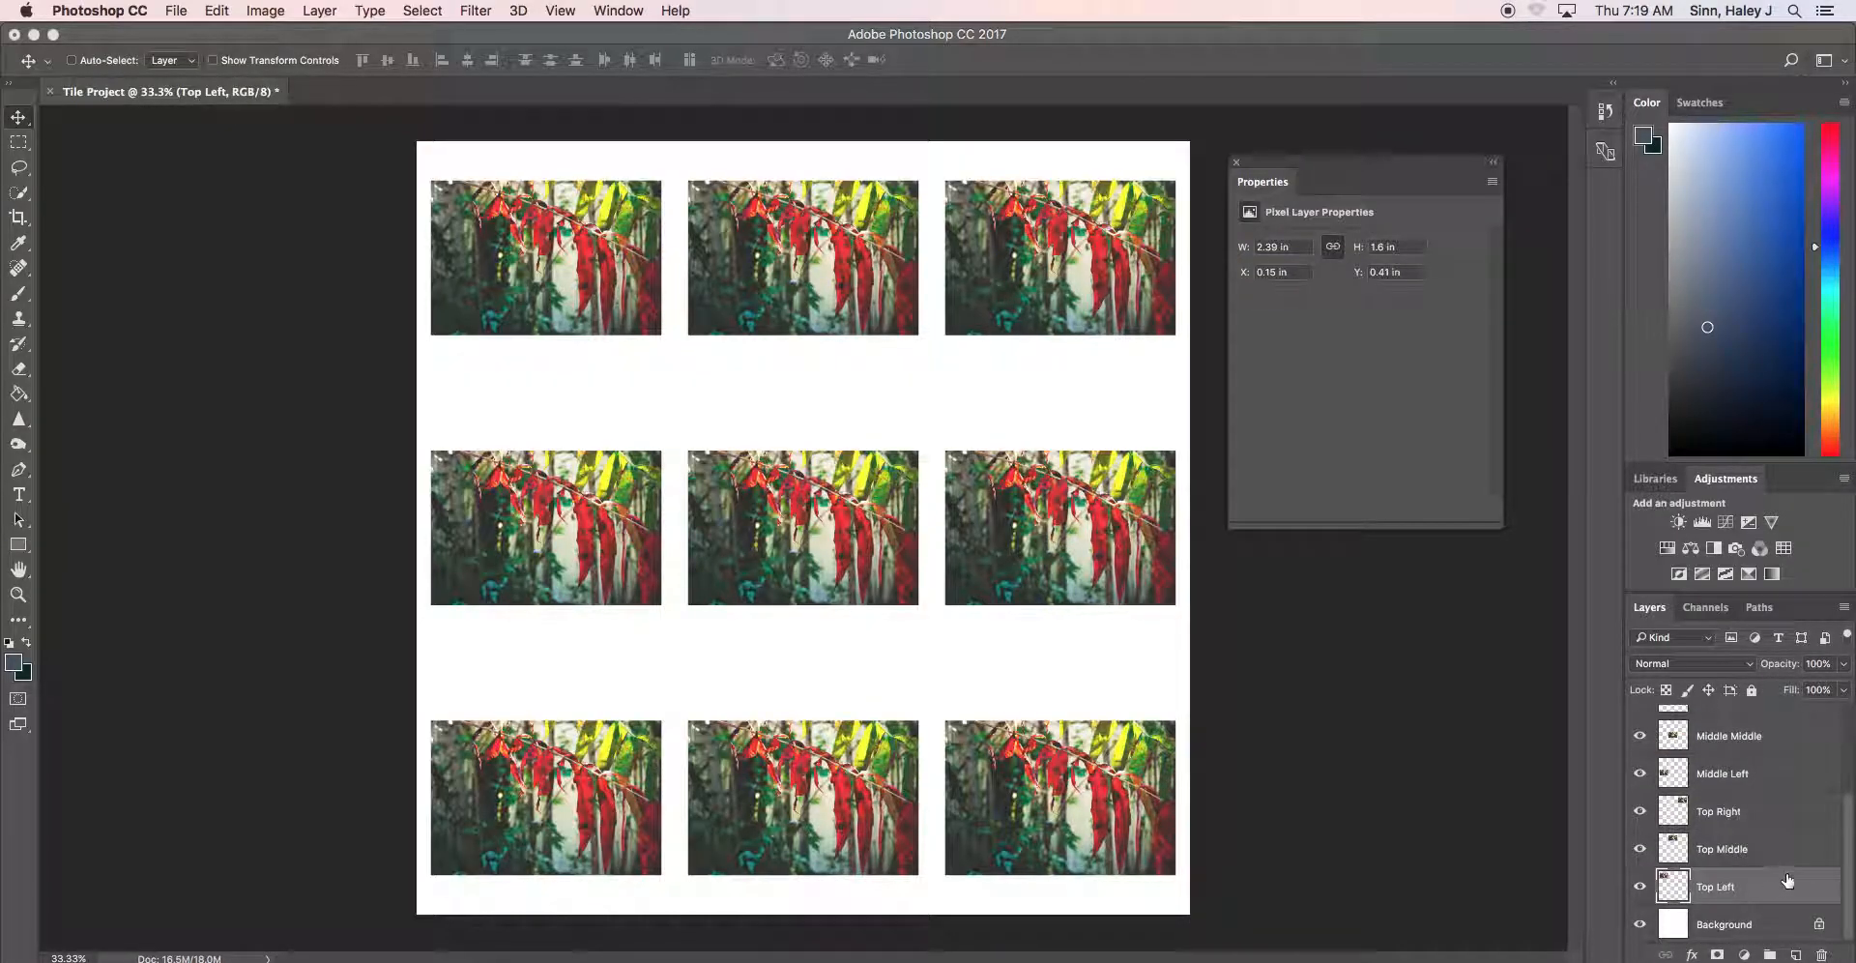
left_click(1844, 479)
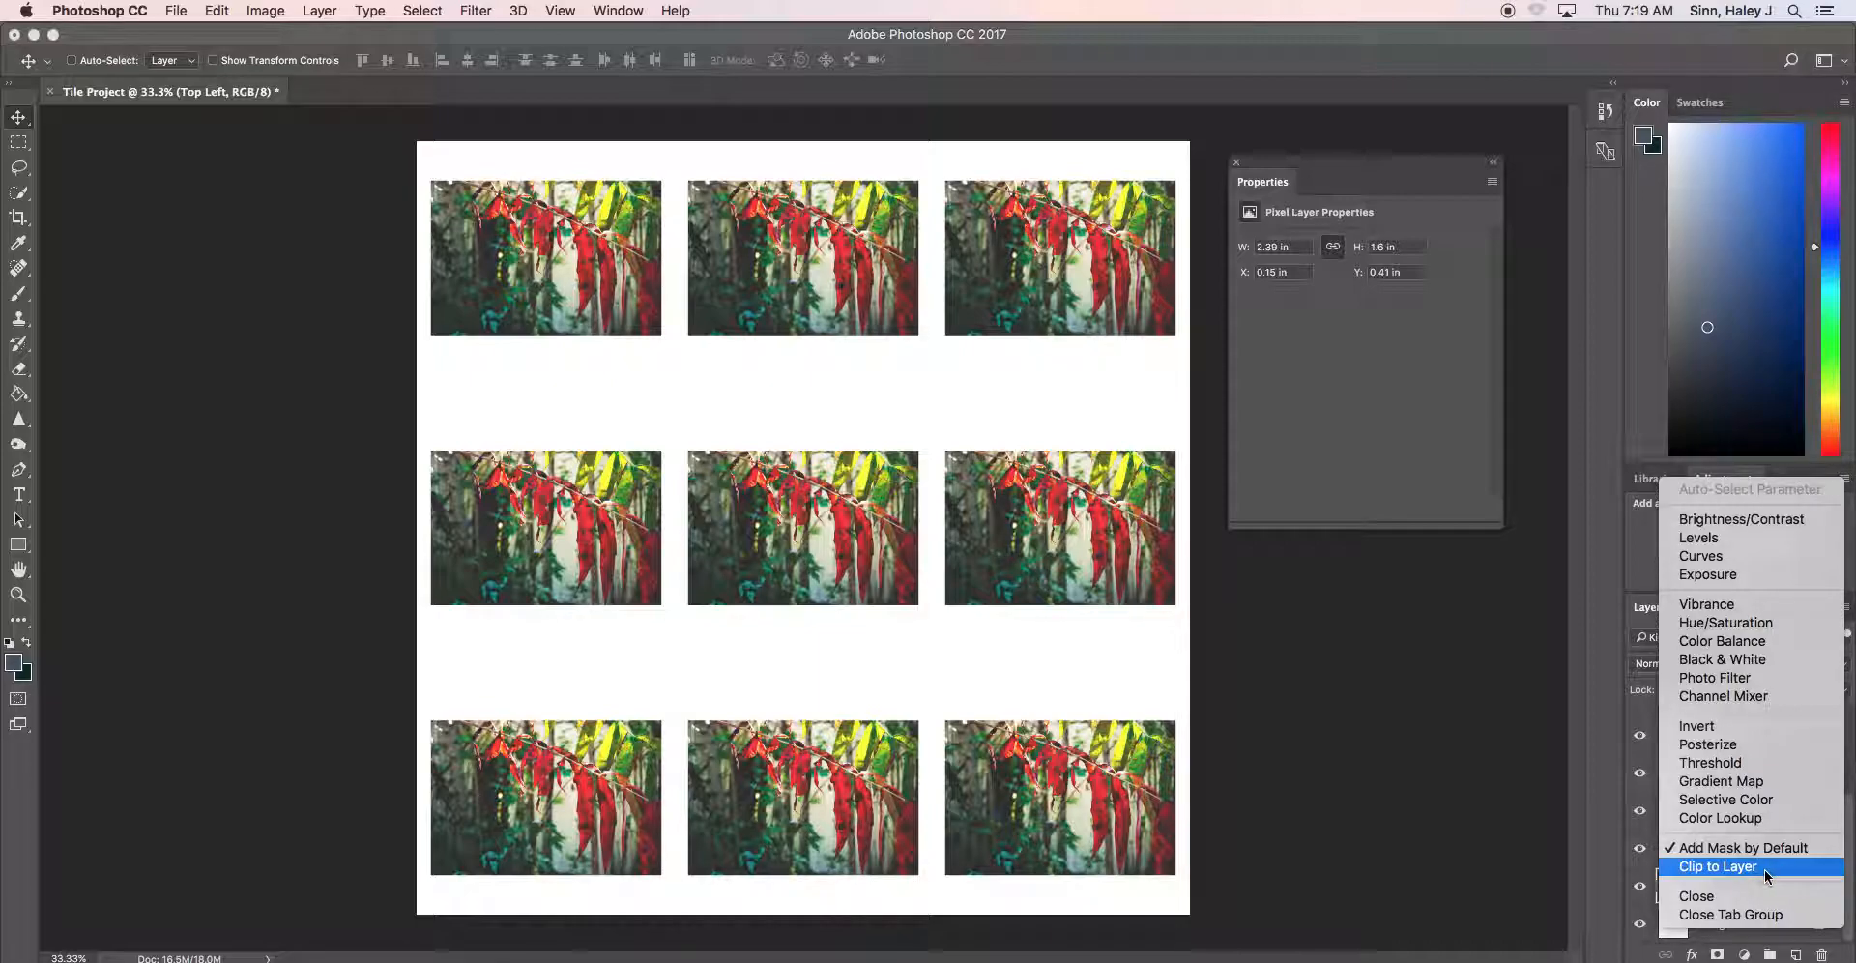
left_click(1779, 875)
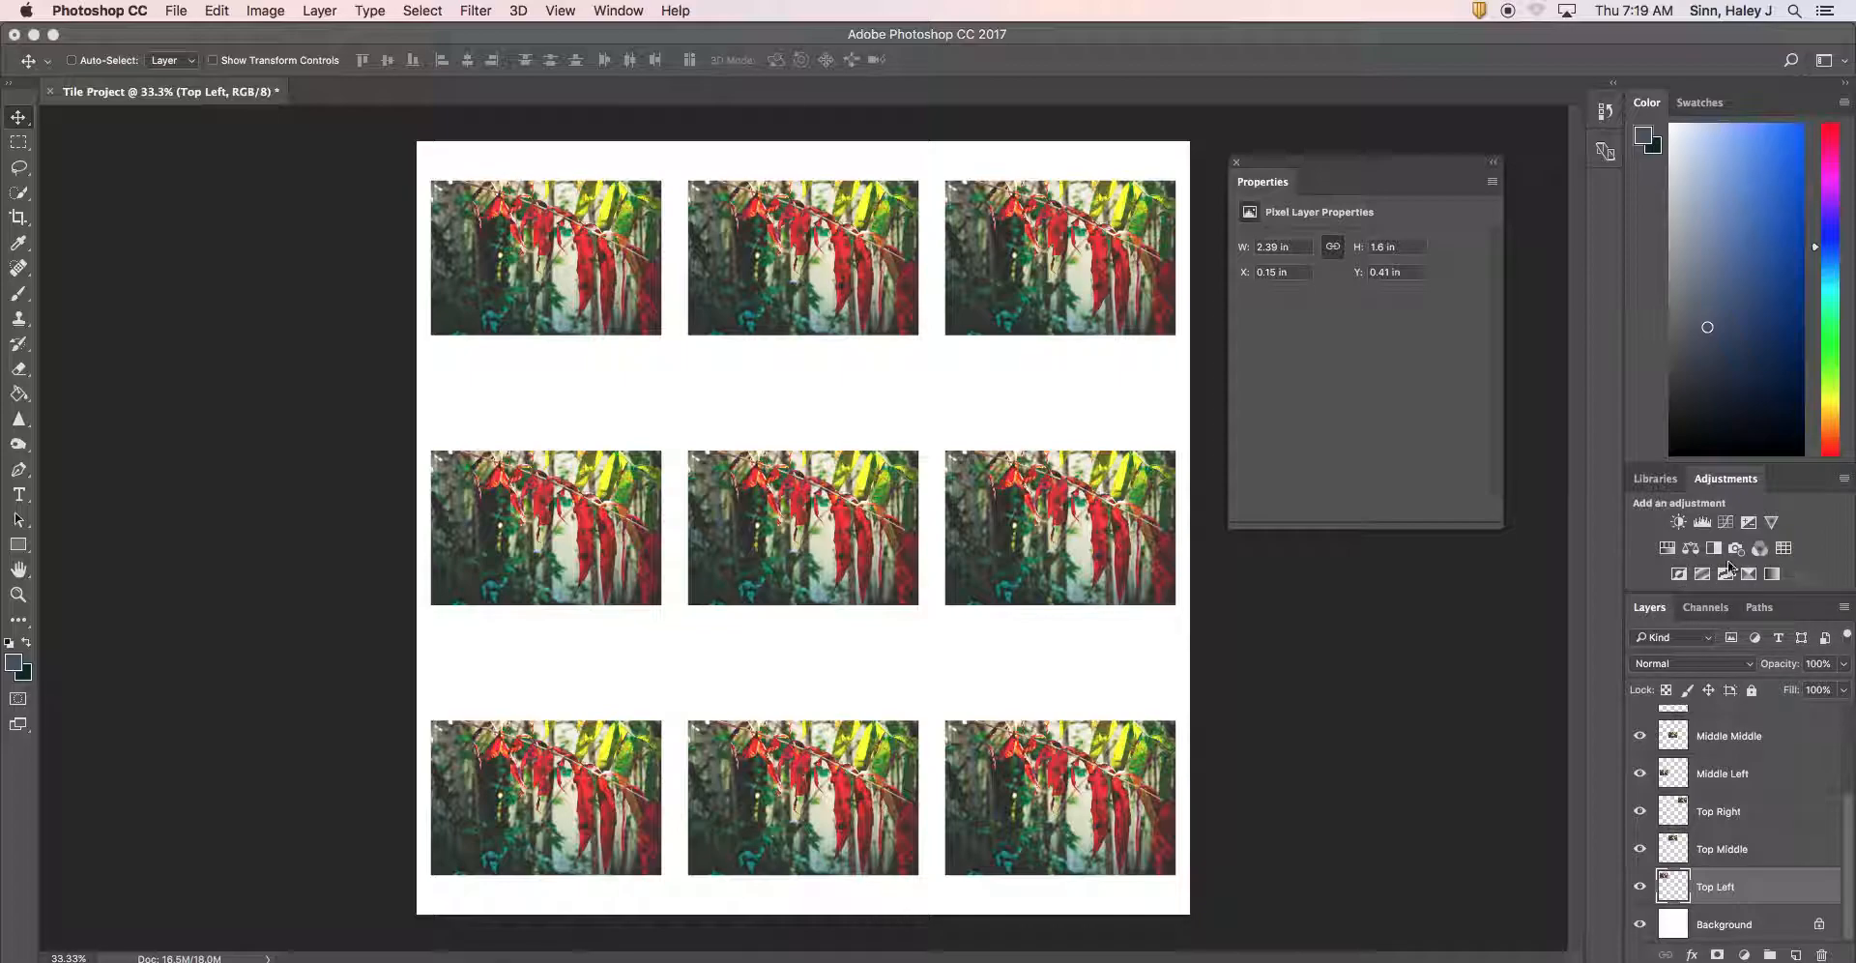
left_click(1678, 574)
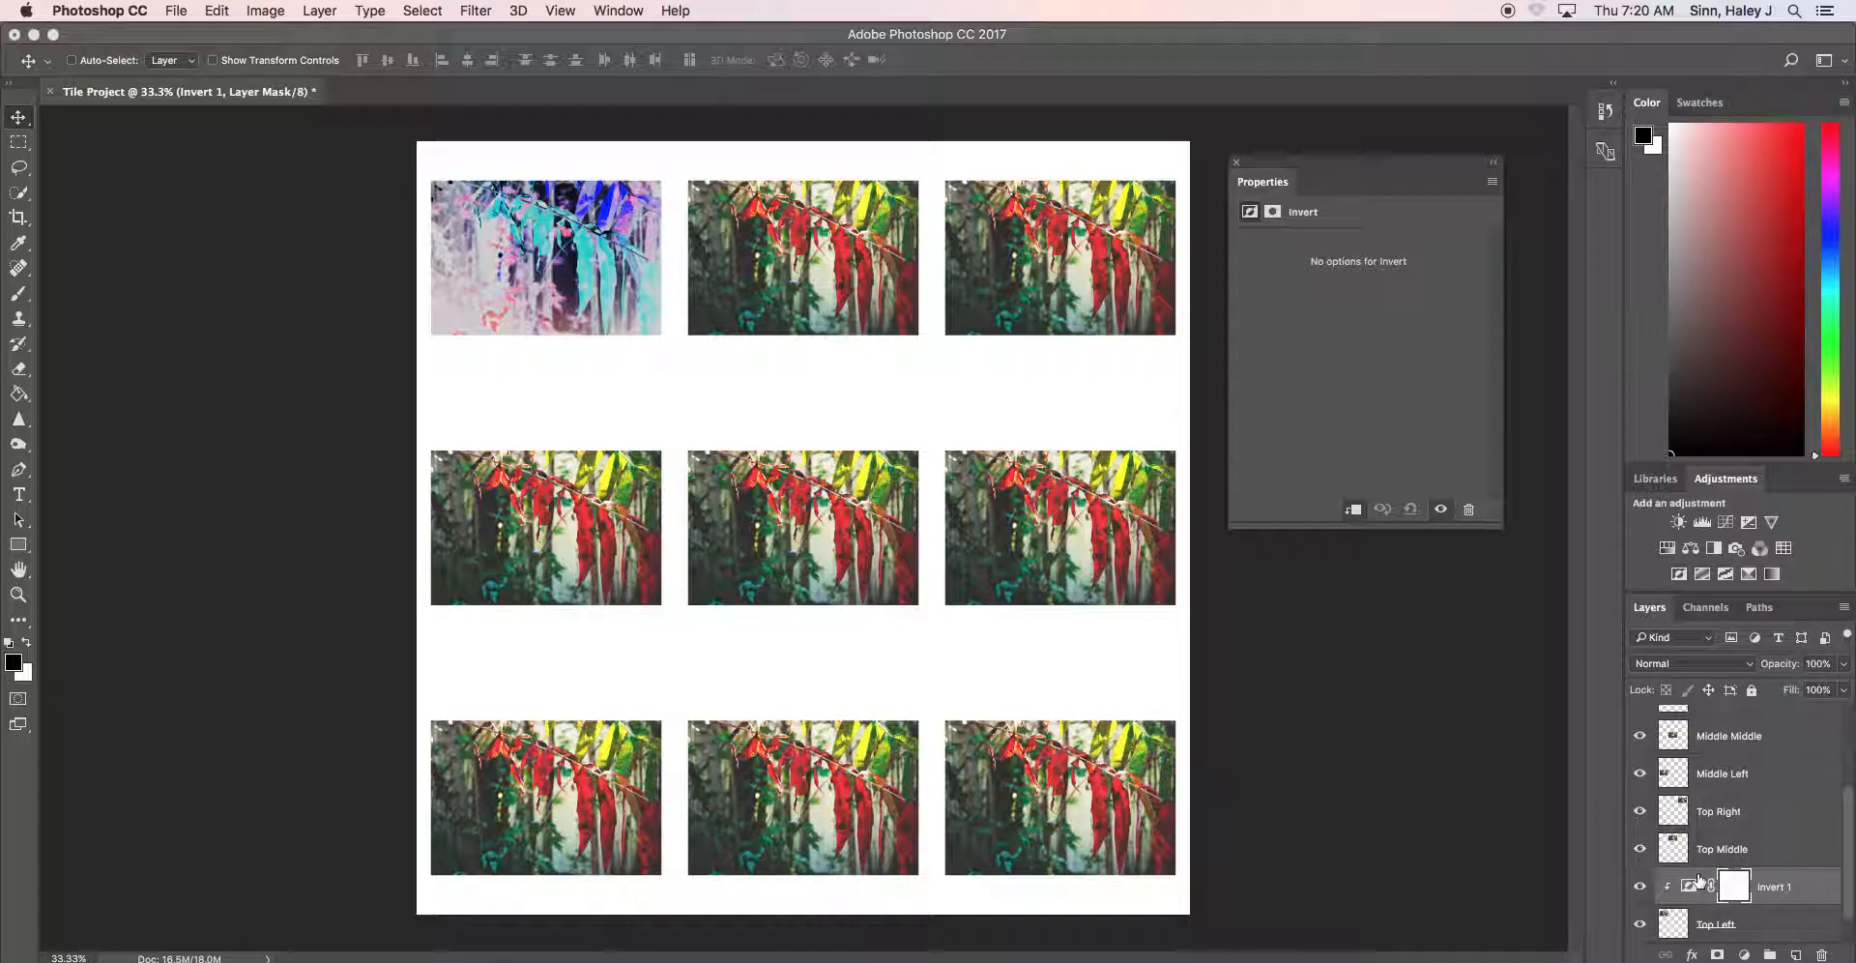
left_click(1640, 887)
left_click(1640, 886)
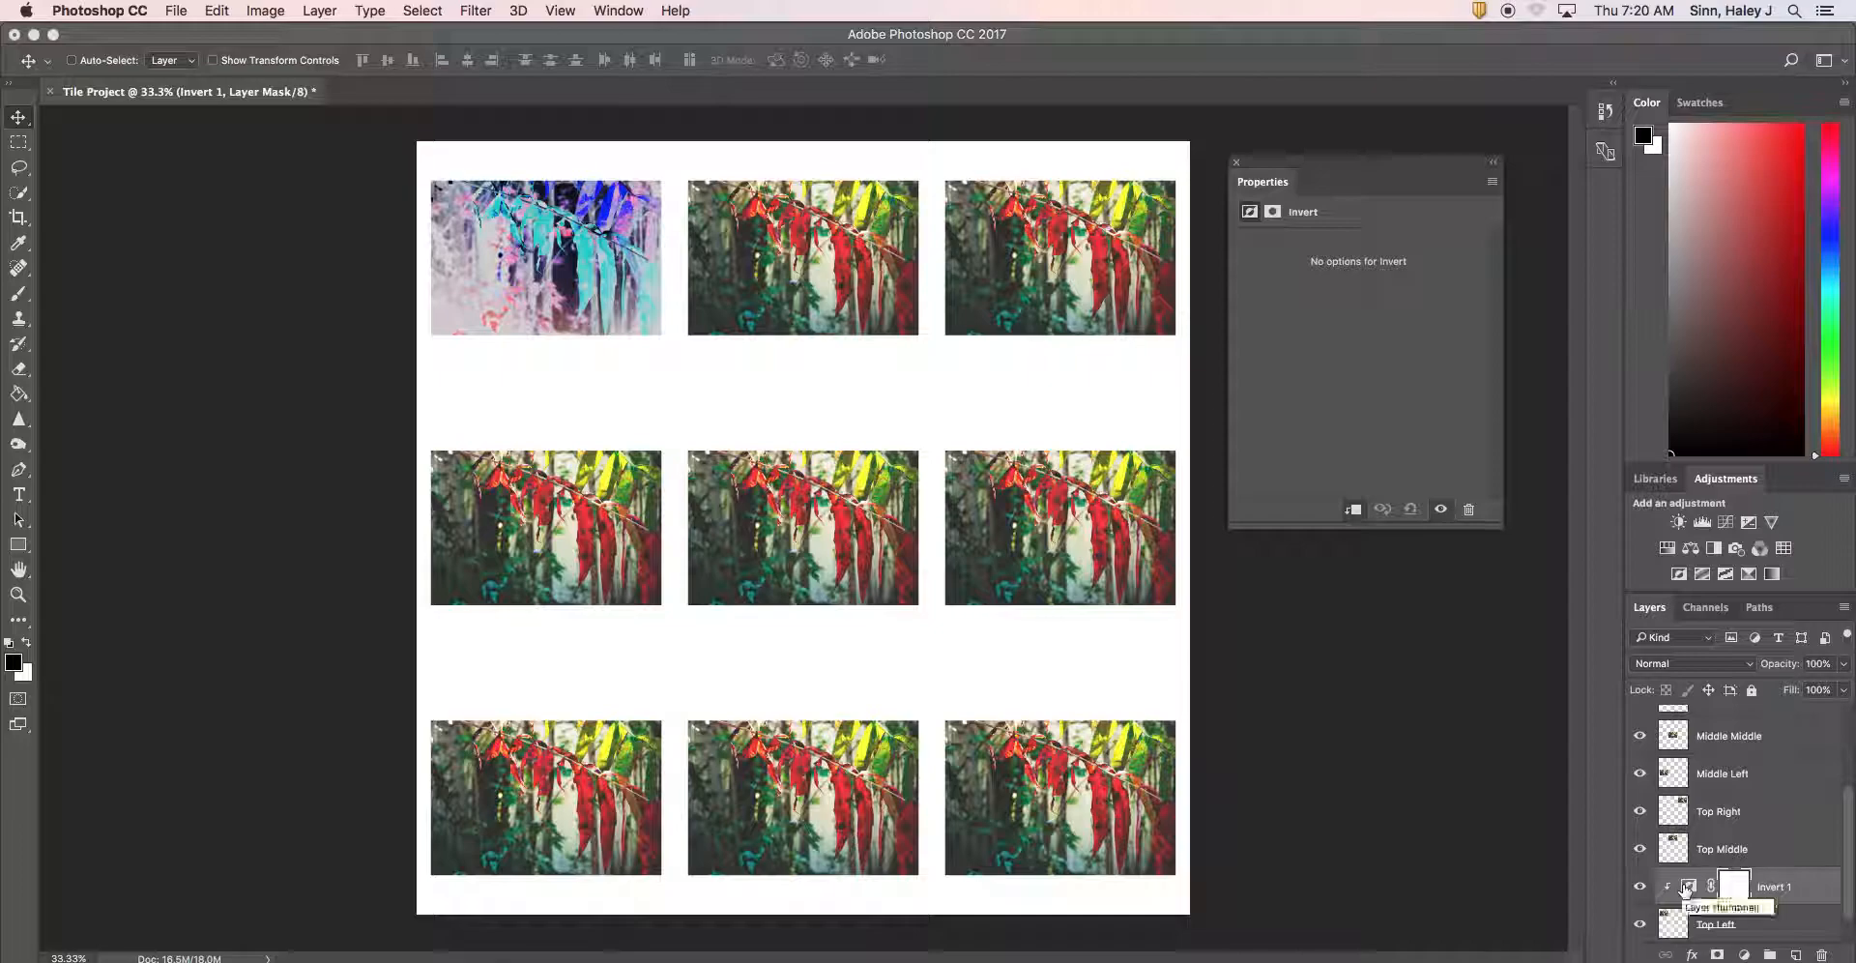
left_click(1669, 889, "alt")
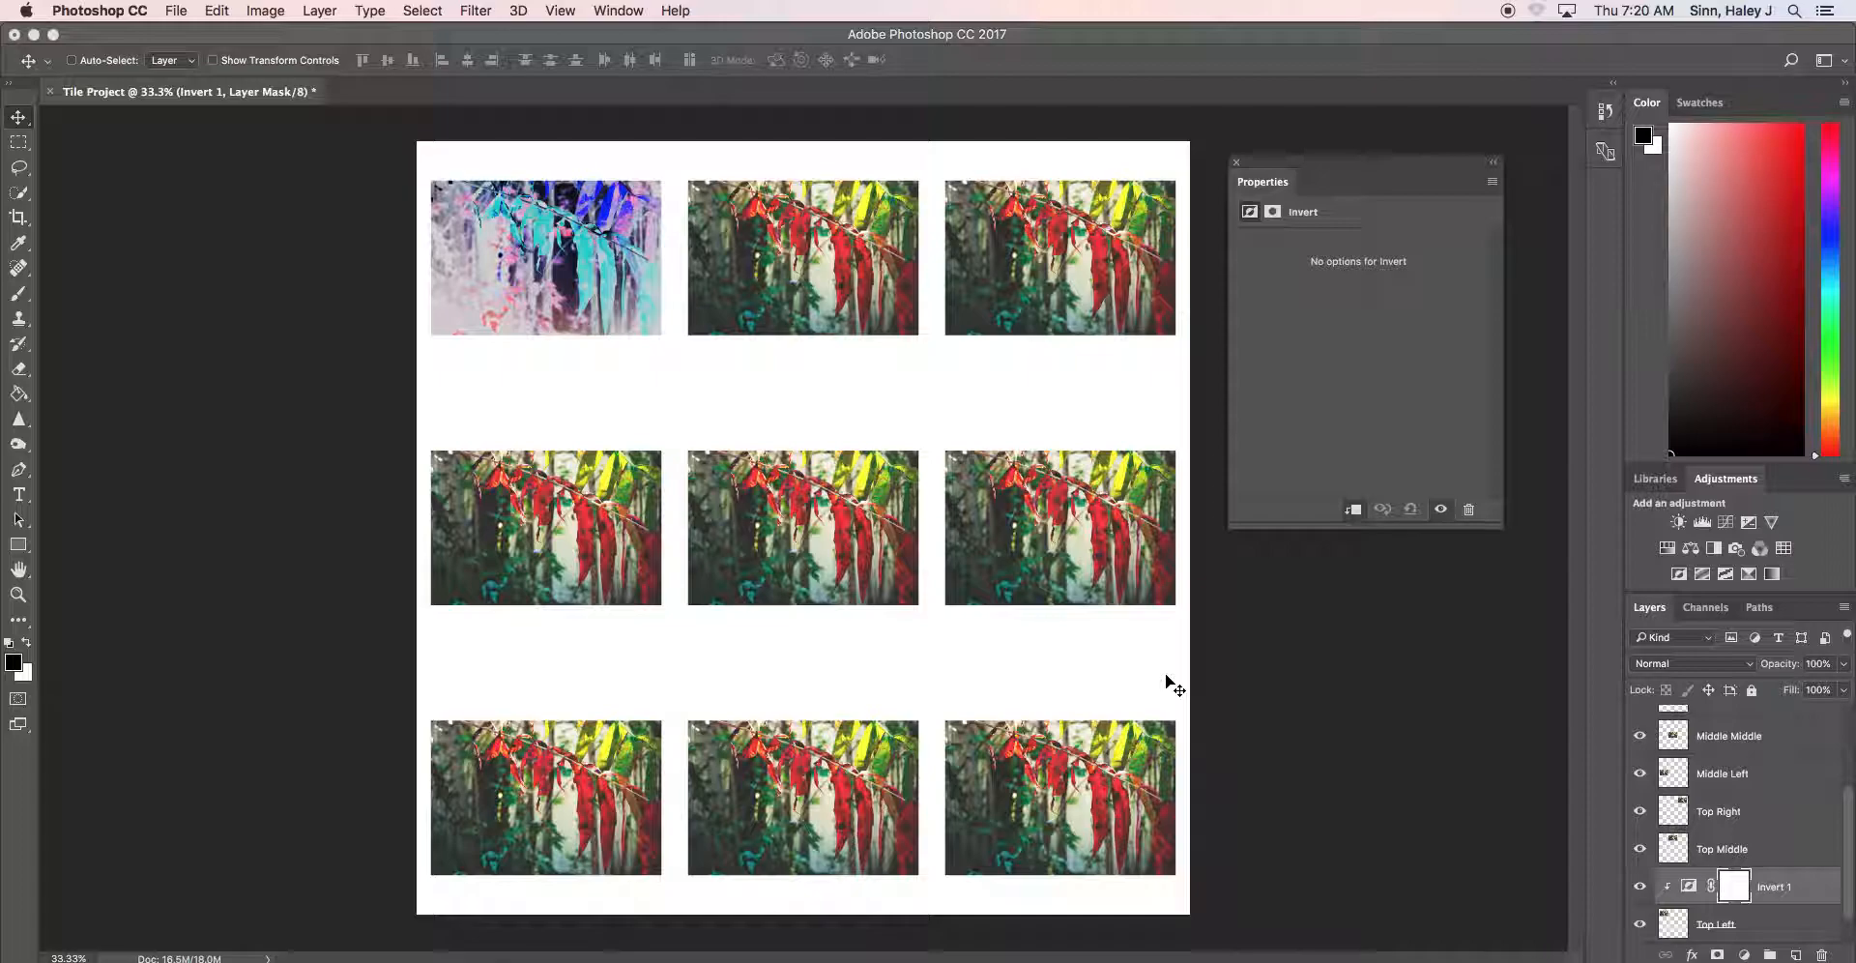
Add a clipped Posterize adjustment with 4 levels to the Top Middle layer and compare the tile with and without it
left_click(1782, 851)
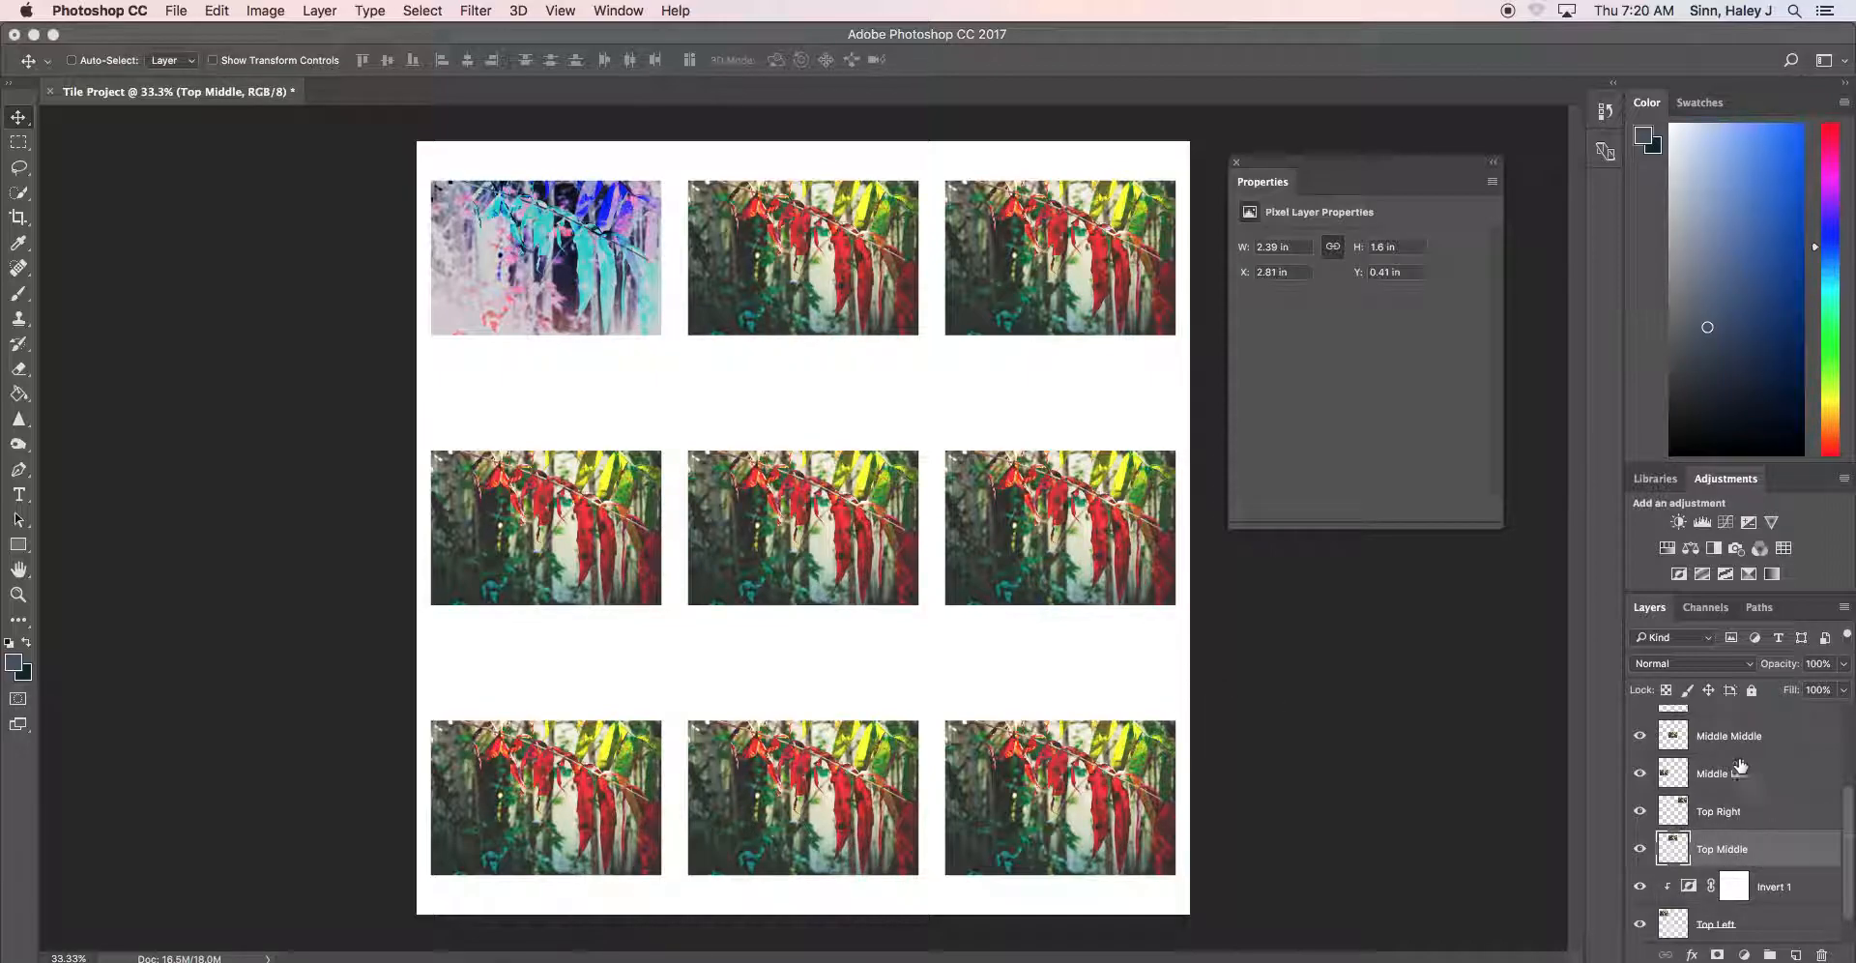
left_click(1703, 575)
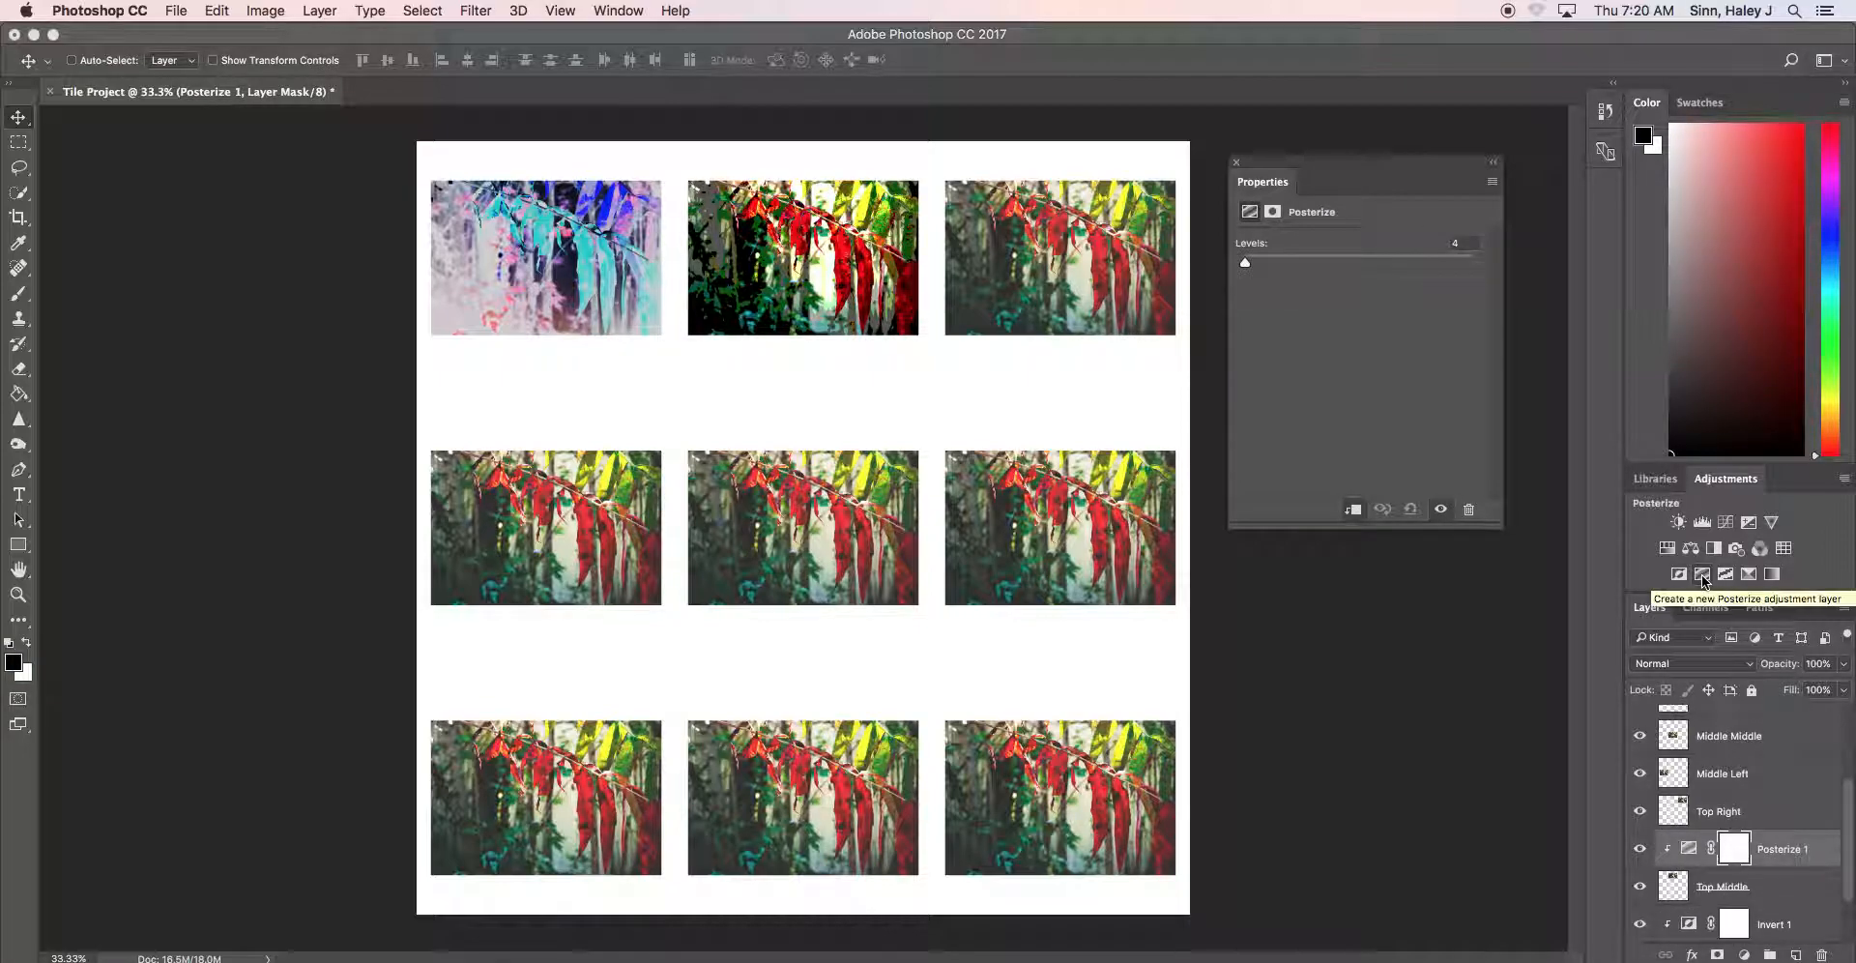
left_click(1641, 853)
left_click(1640, 852)
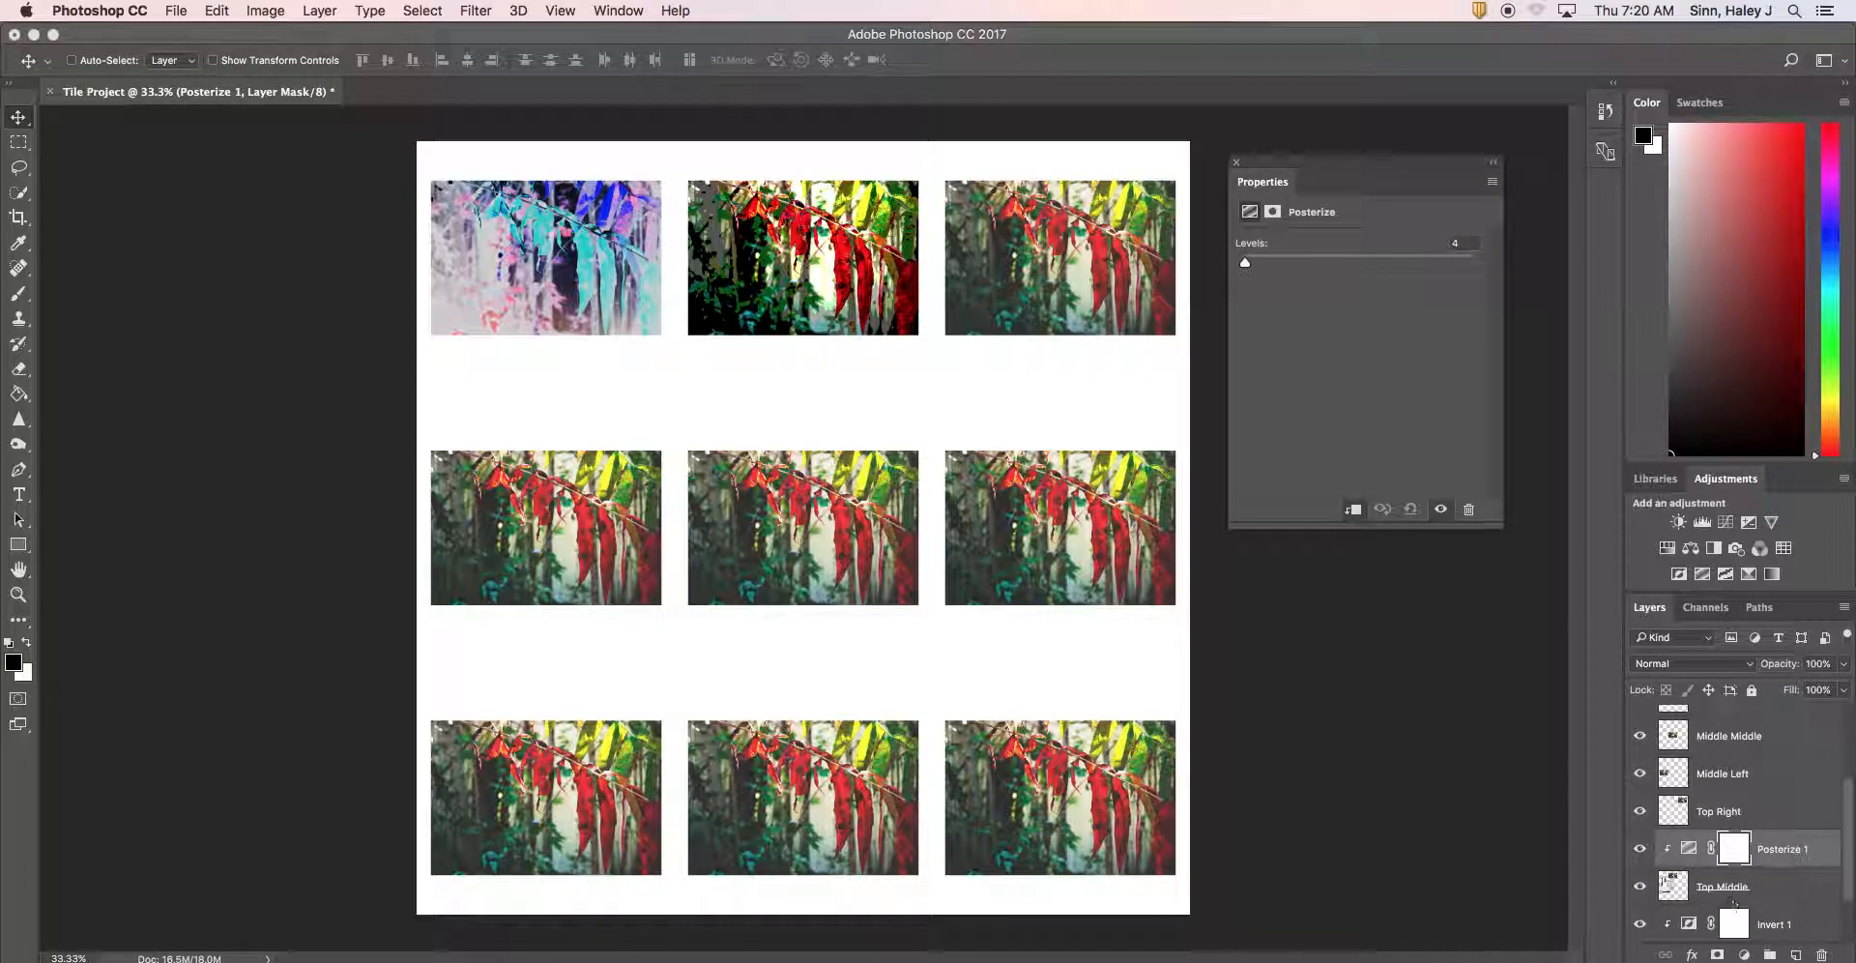
left_click(1641, 887)
left_click(1641, 887)
left_click_drag(1247, 265, 1246, 264)
Add a clipped Threshold adjustment to the Top Right layer and set its threshold level to about 101
left_click(1771, 820)
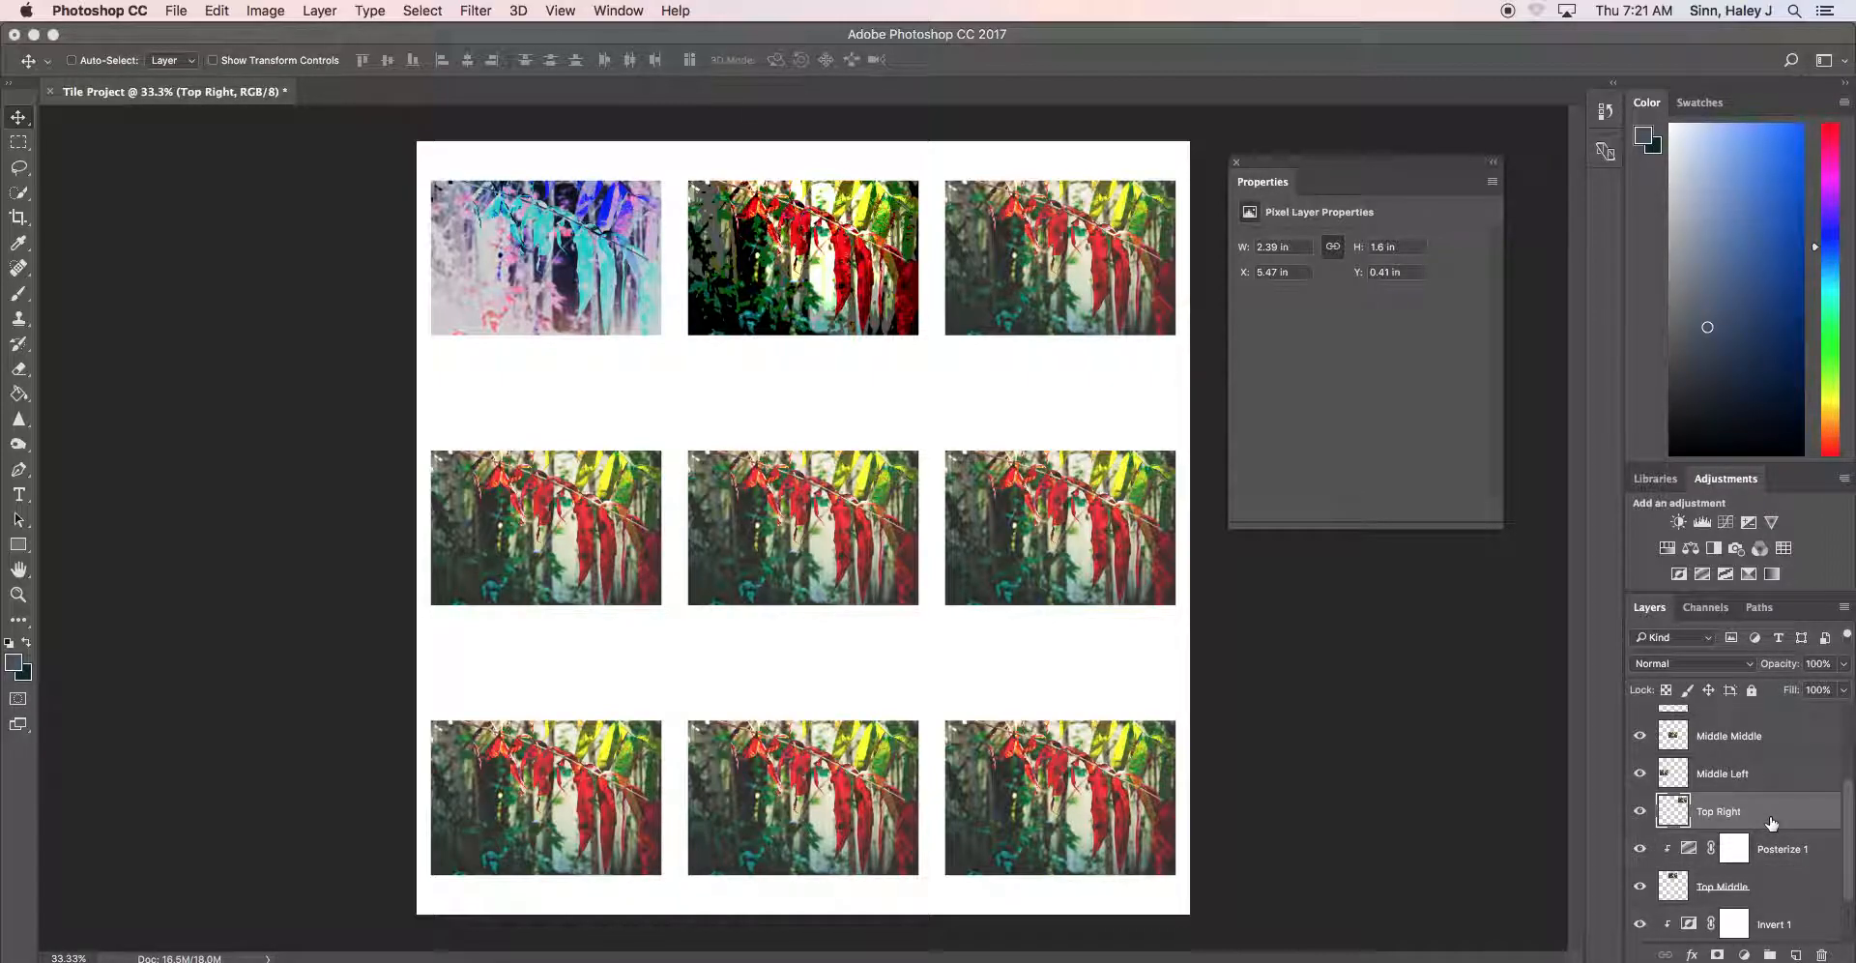
left_click(1726, 574)
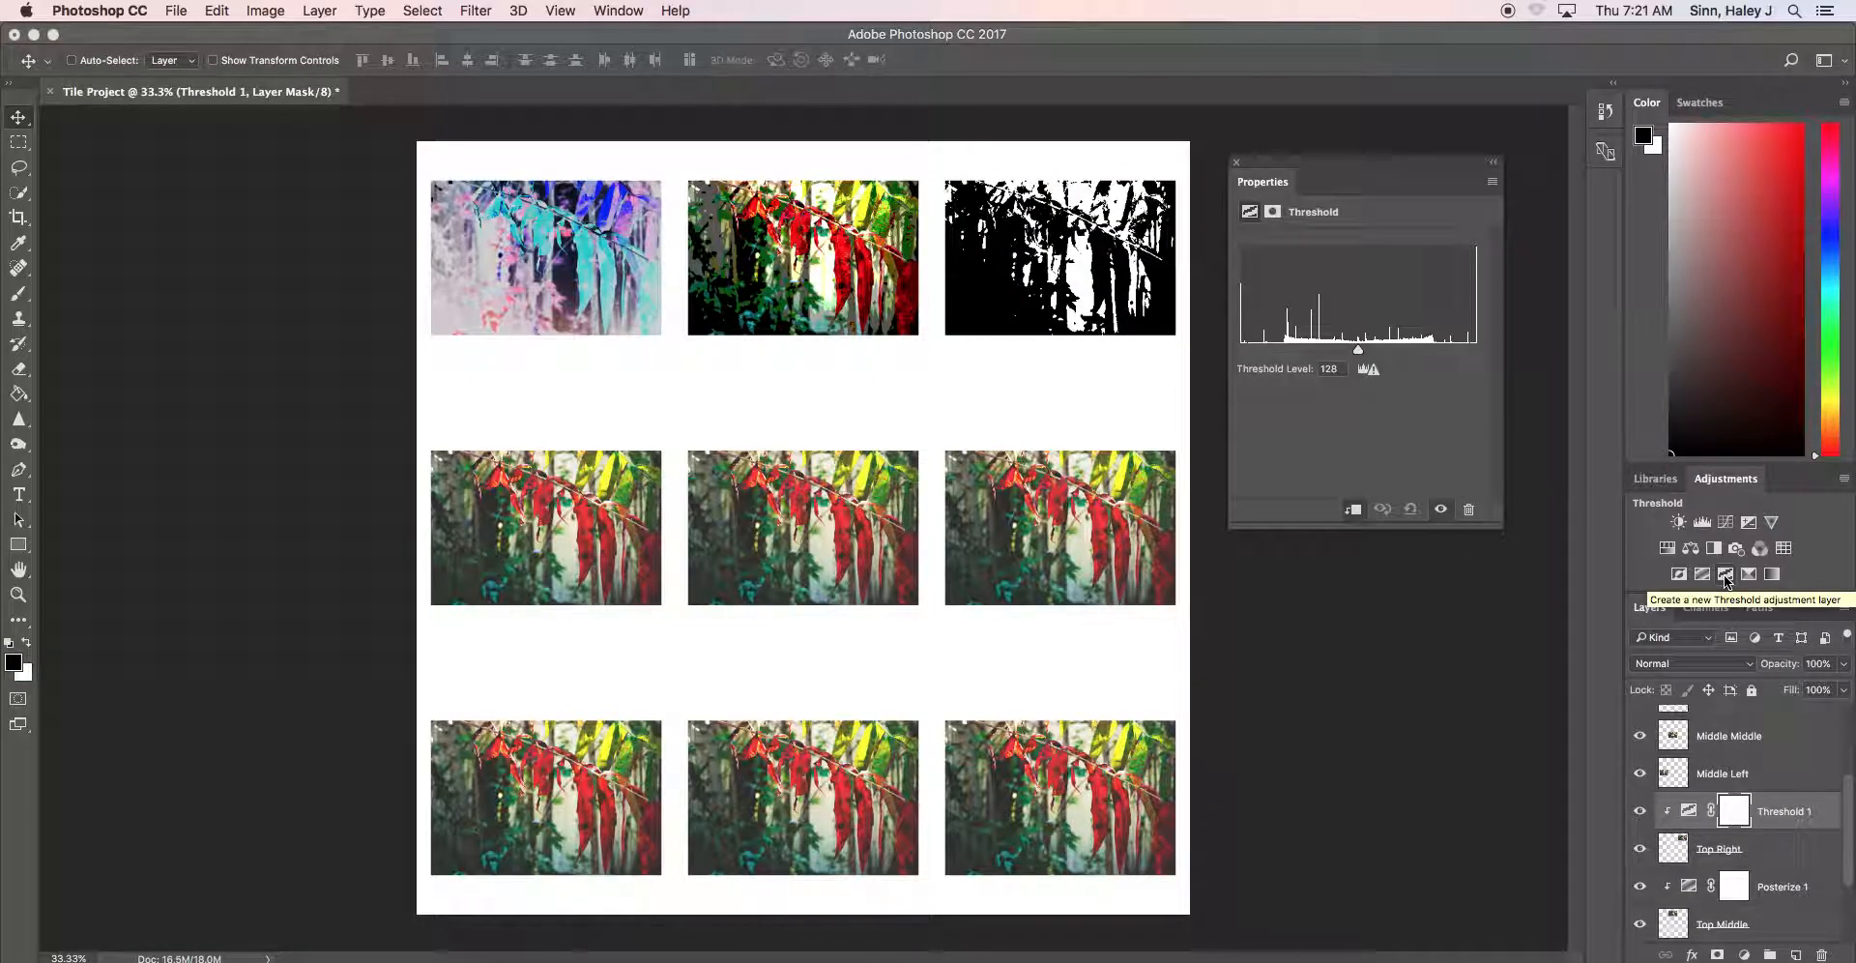
mouse_move(1358, 350)
left_mouse_down()
mouse_move(1274, 346)
mouse_move(1489, 362)
mouse_move(1333, 355)
left_mouse_up()
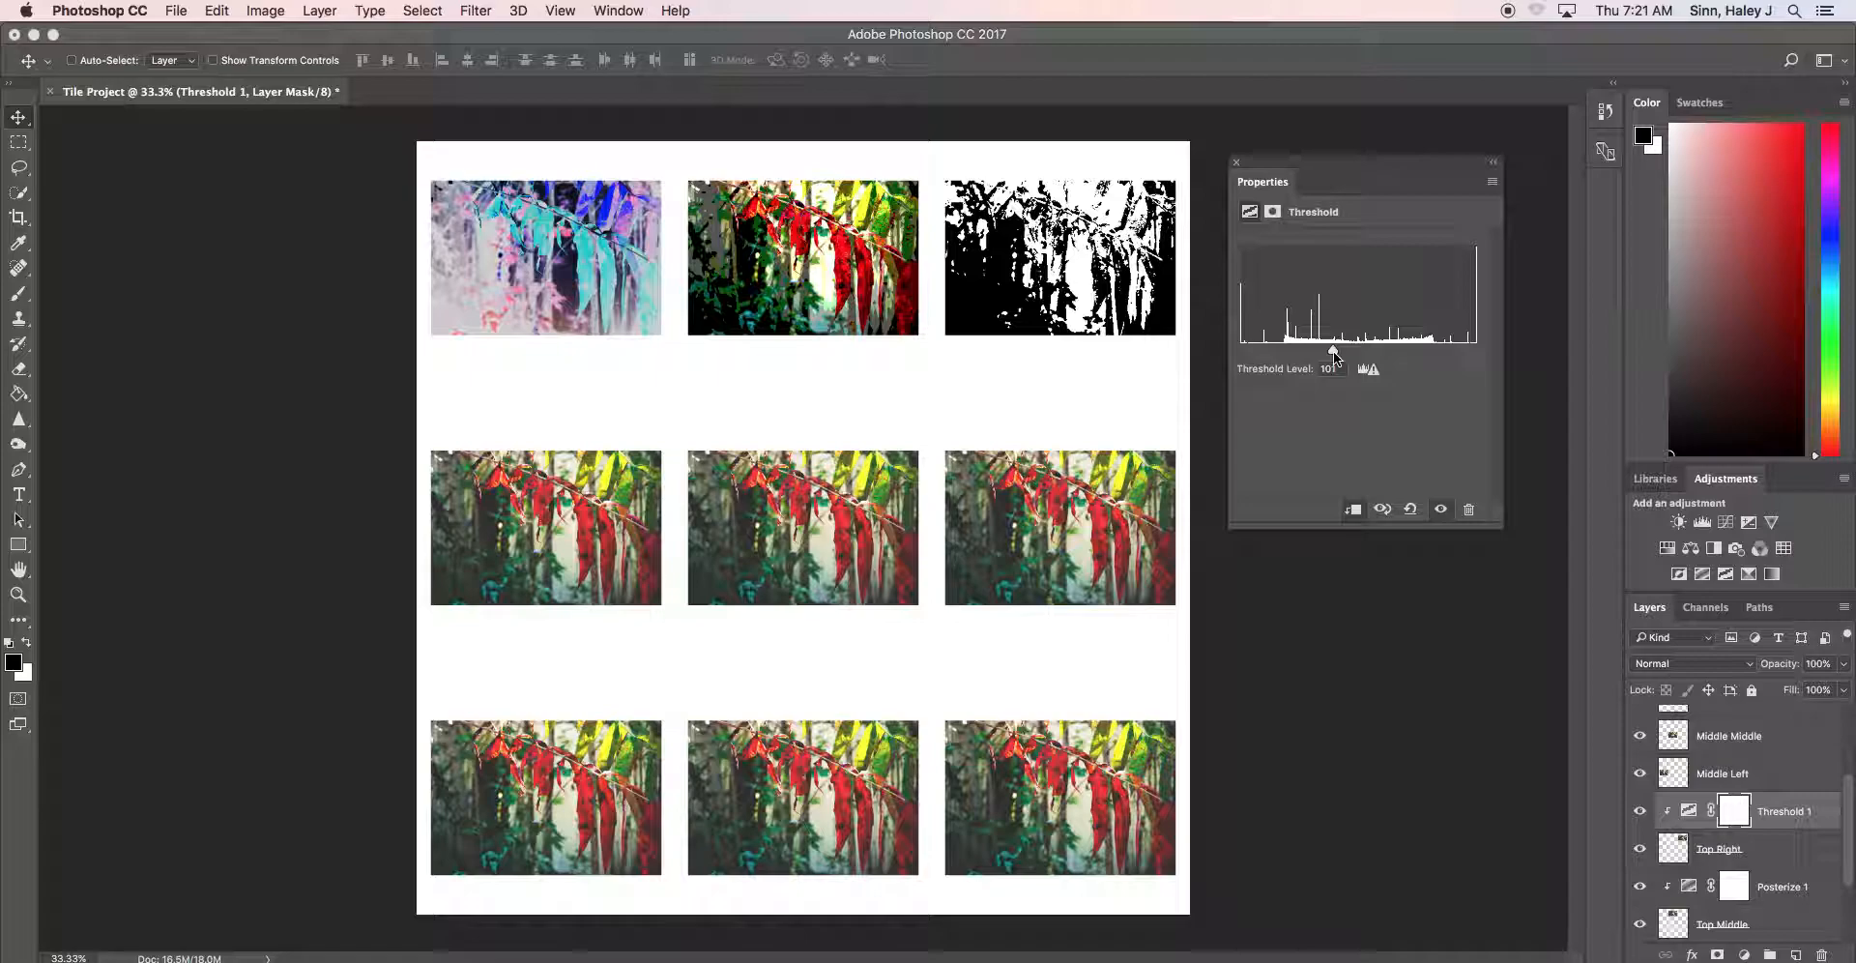
Add a clipped Gradient Map adjustment to the Middle Left layer and try its Reverse option on and off
left_click(1775, 783)
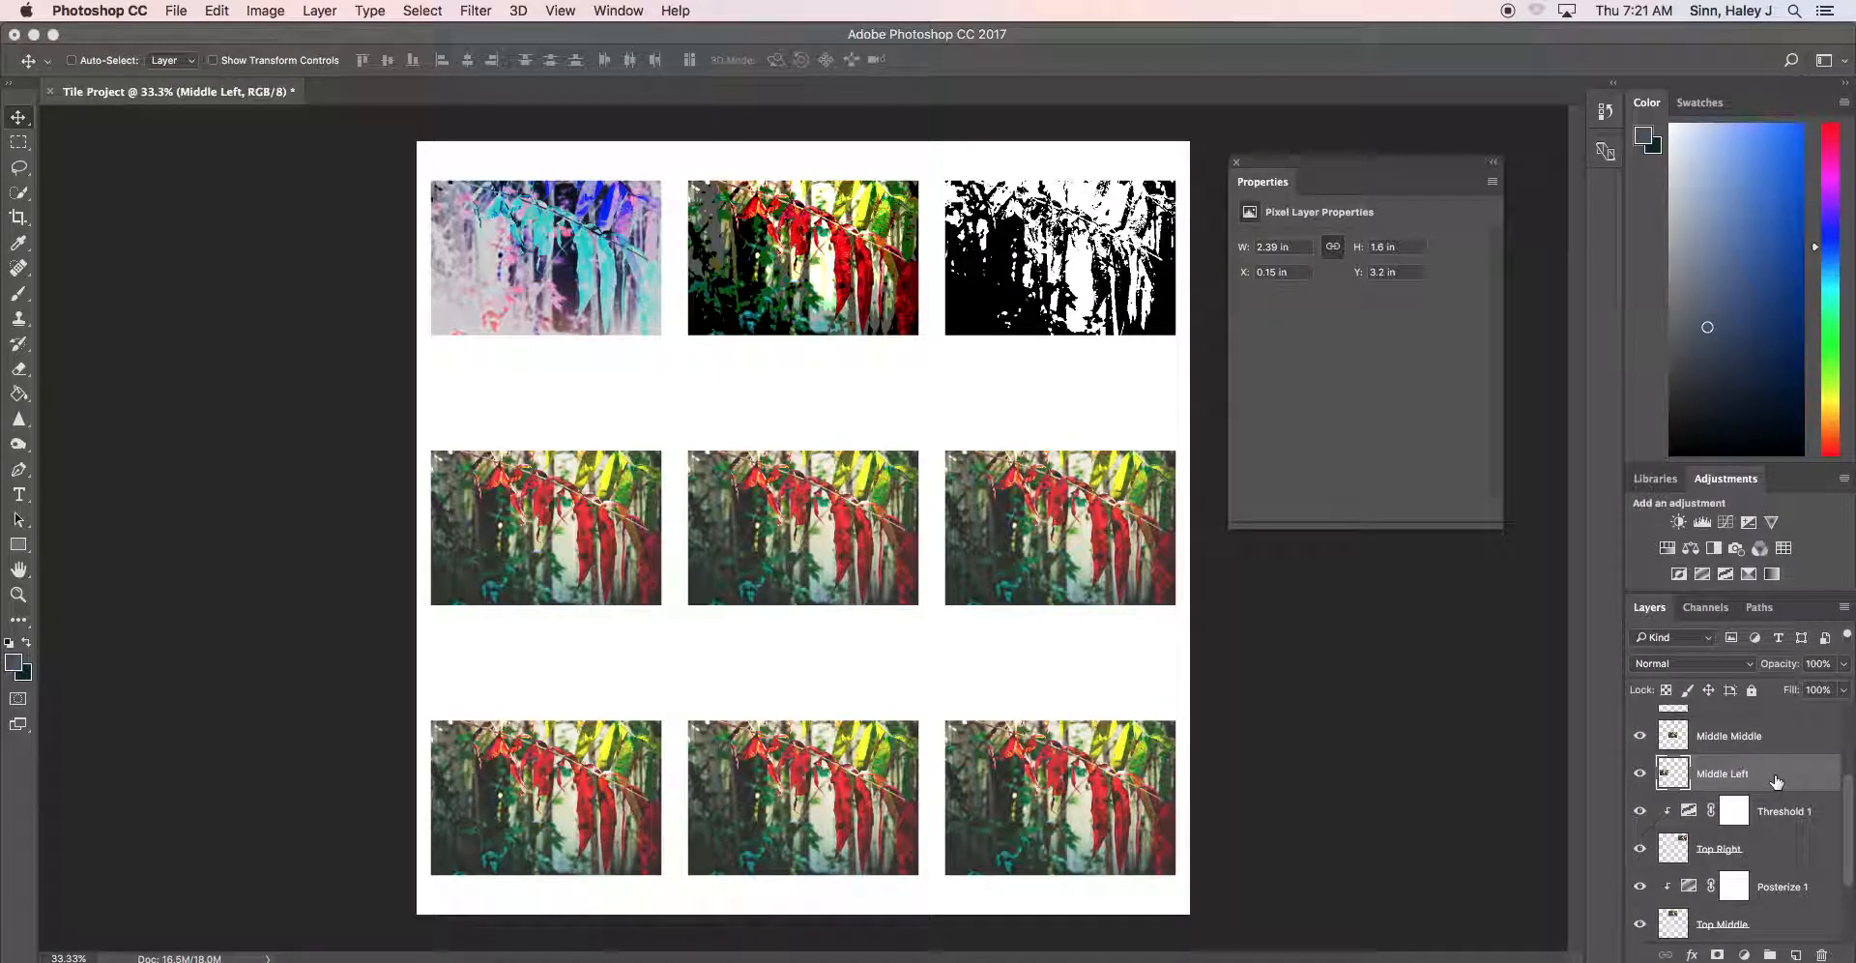
left_click(1772, 574)
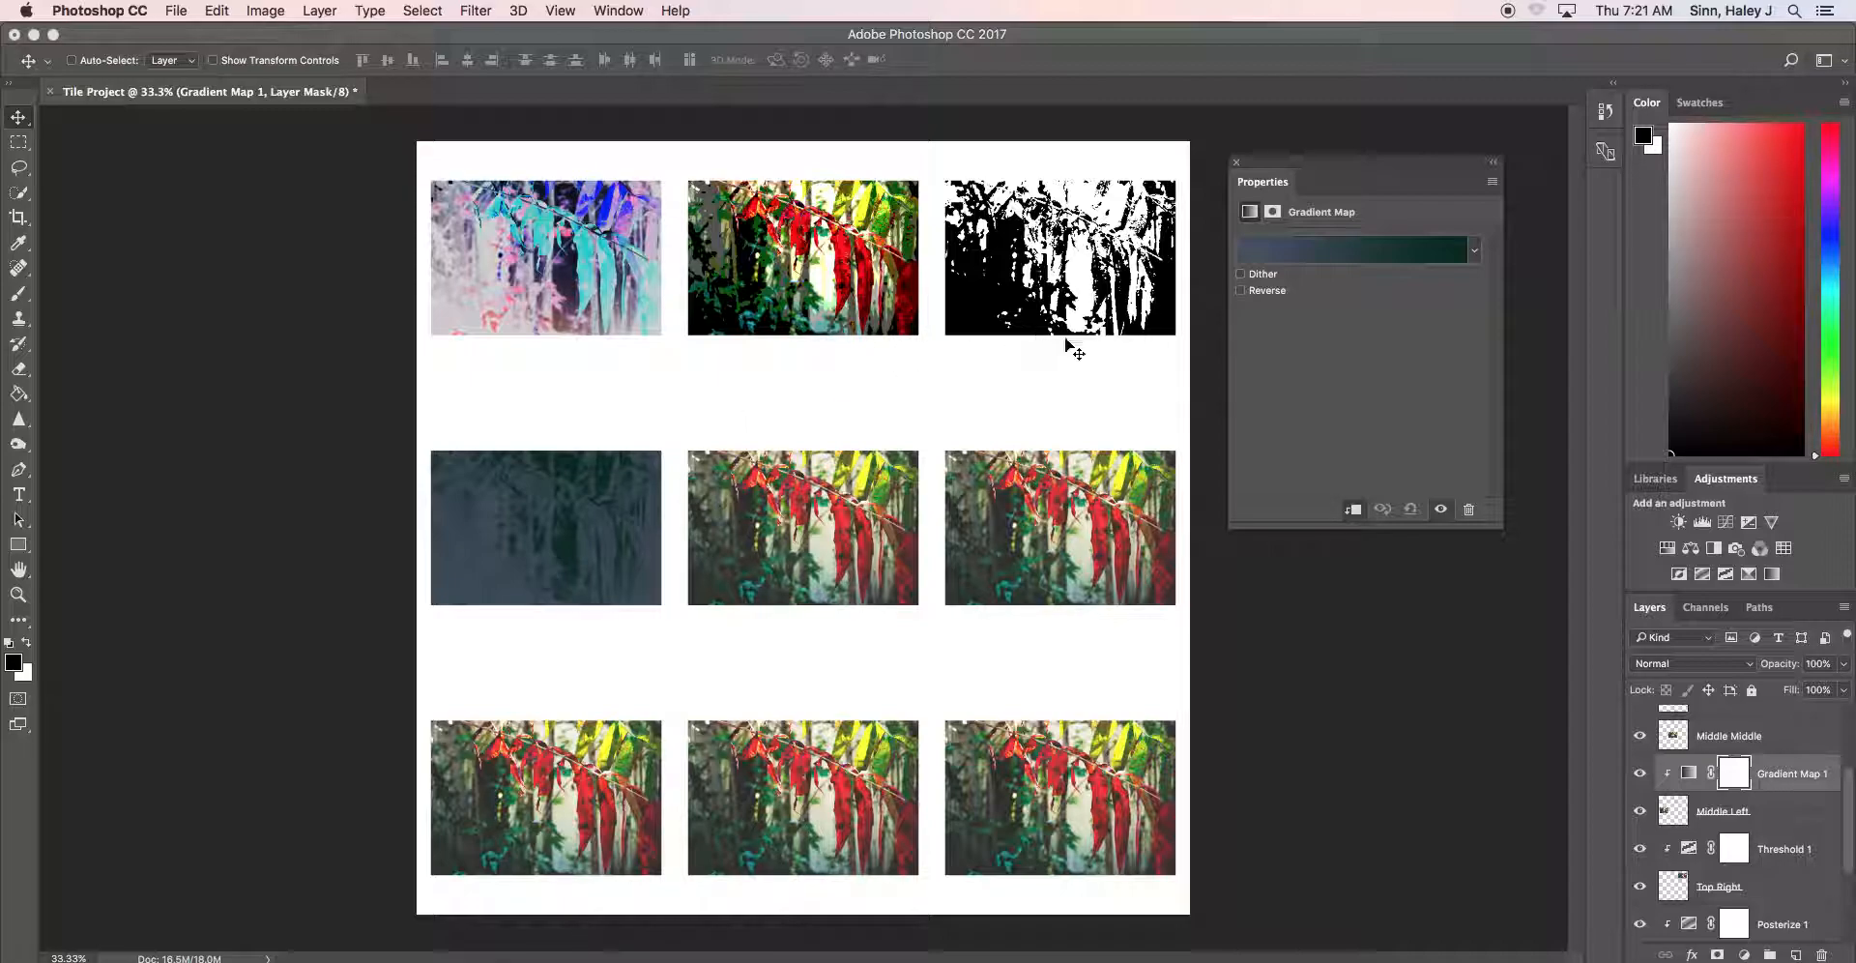
left_click(1242, 290)
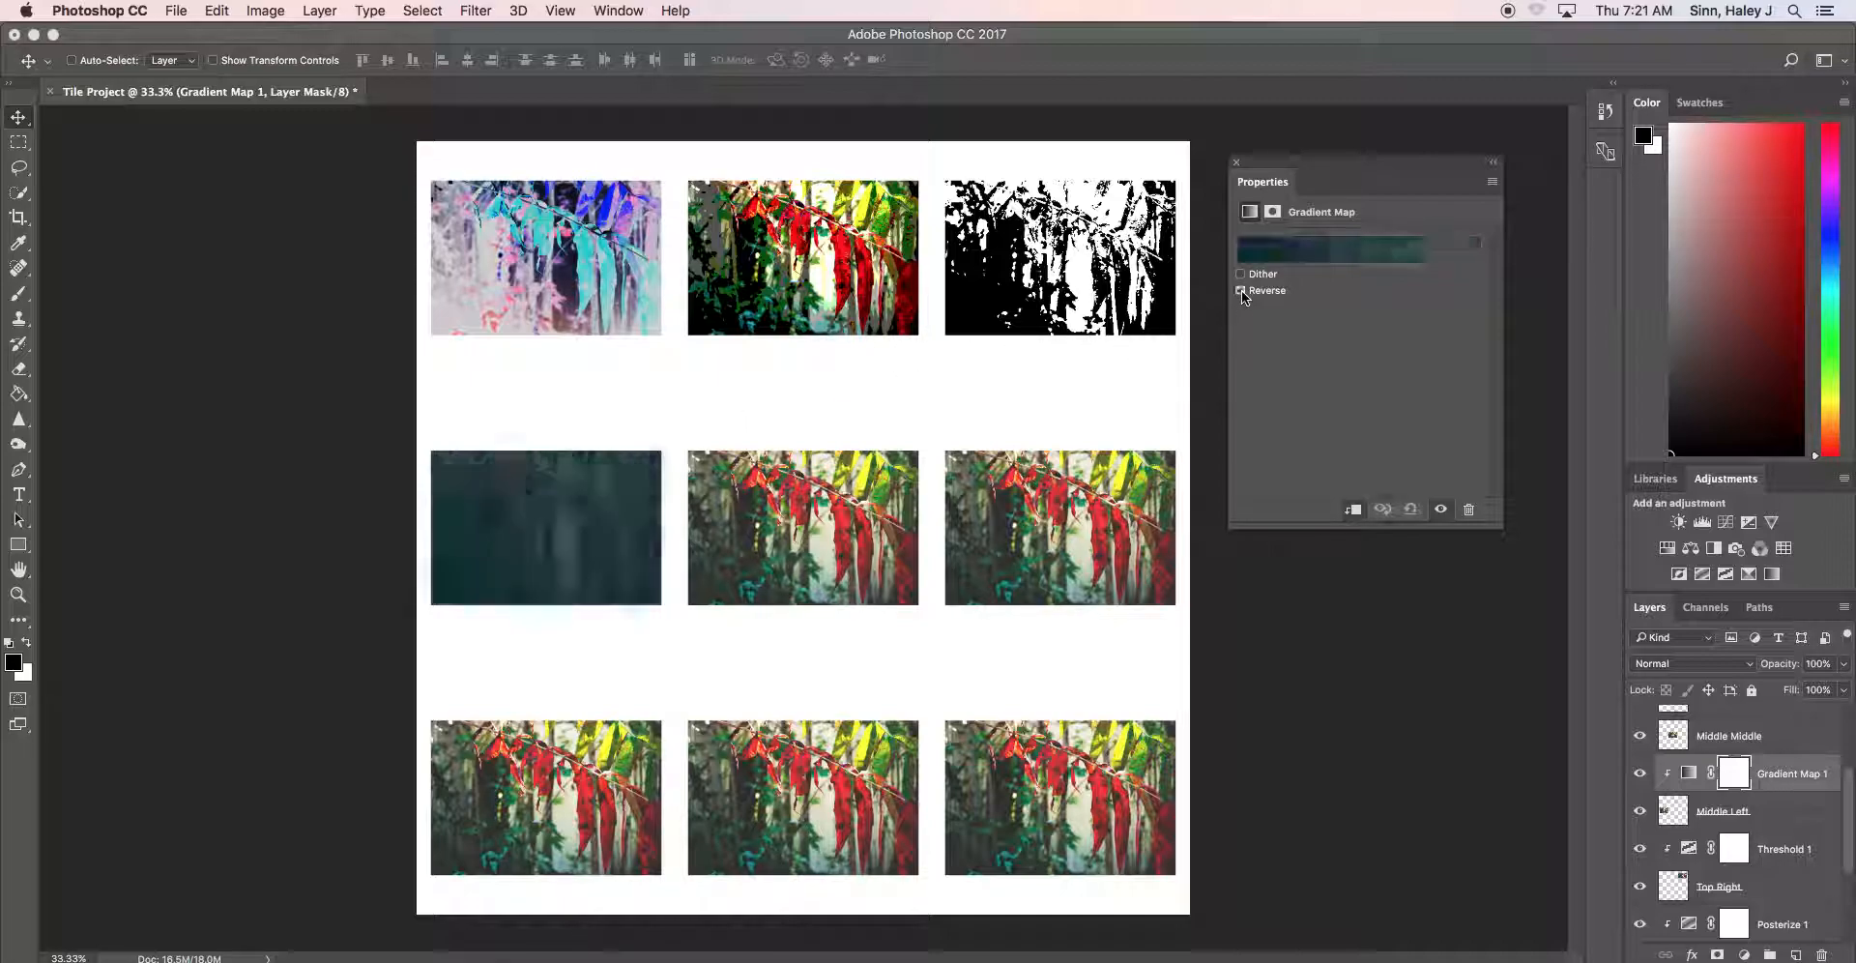
left_click(1241, 290)
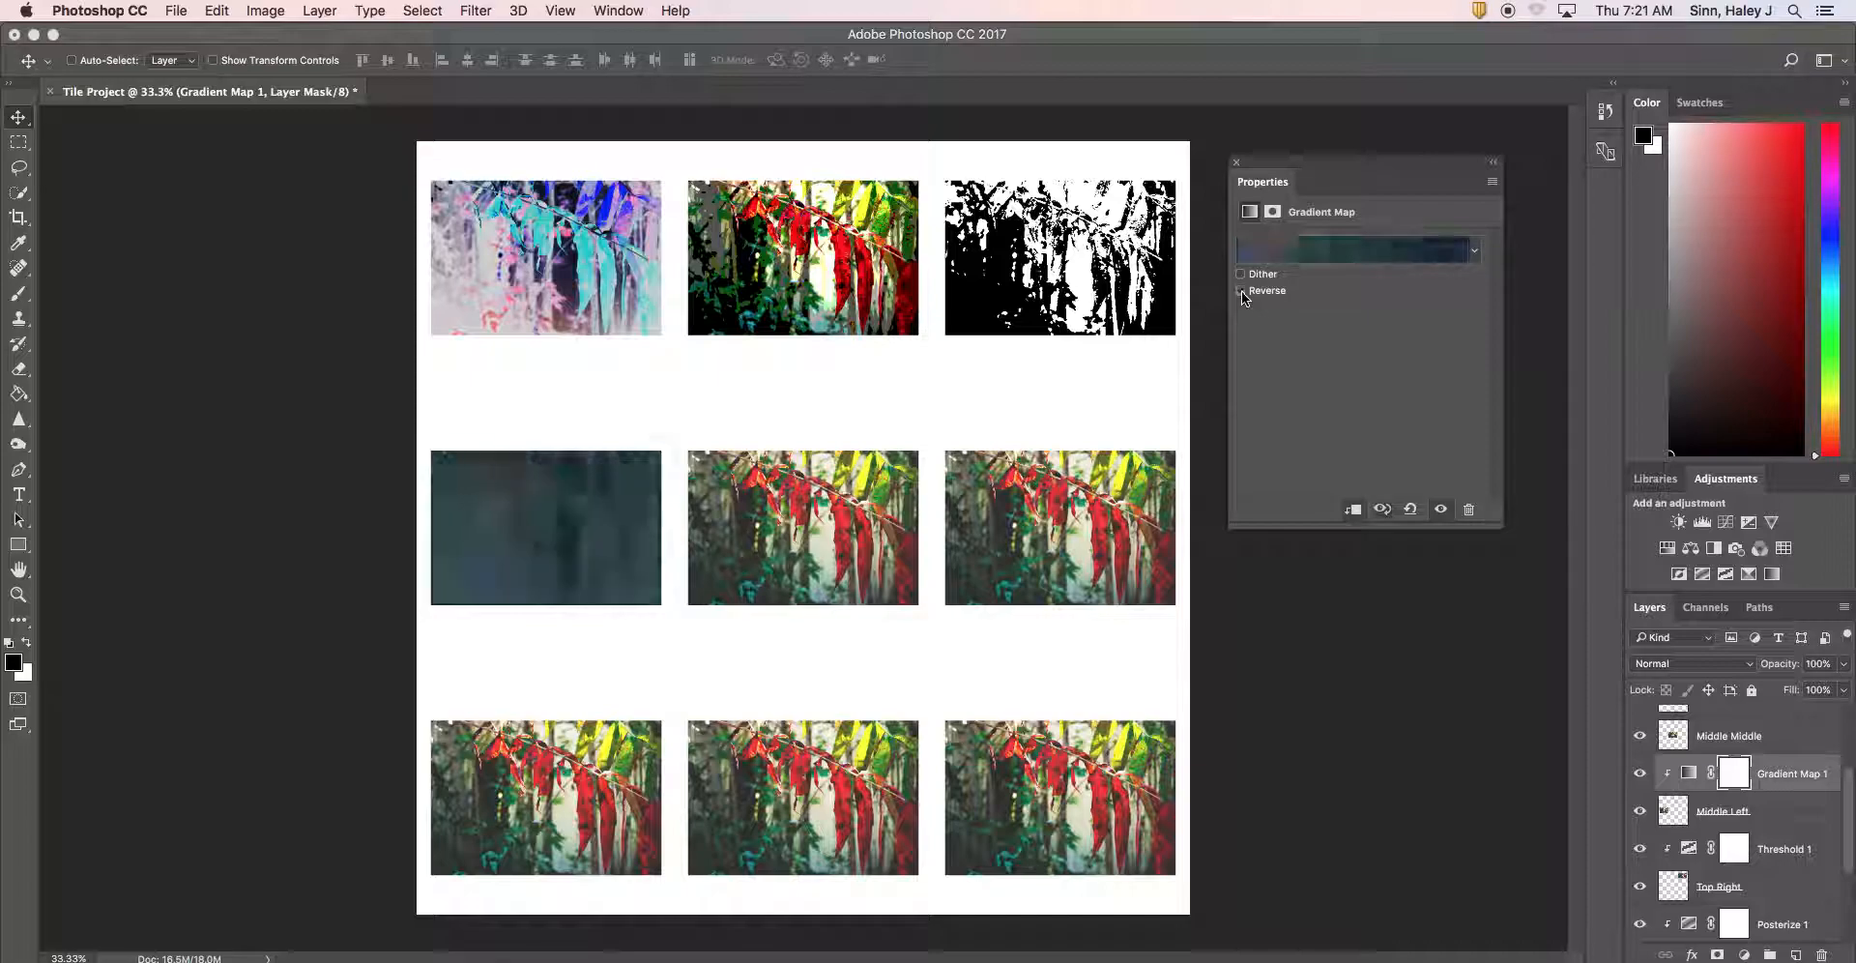
Try the rainbow spectrum preset and the Violet, Green, Orange preset on the Middle Left tile's gradient map
left_click(1475, 253)
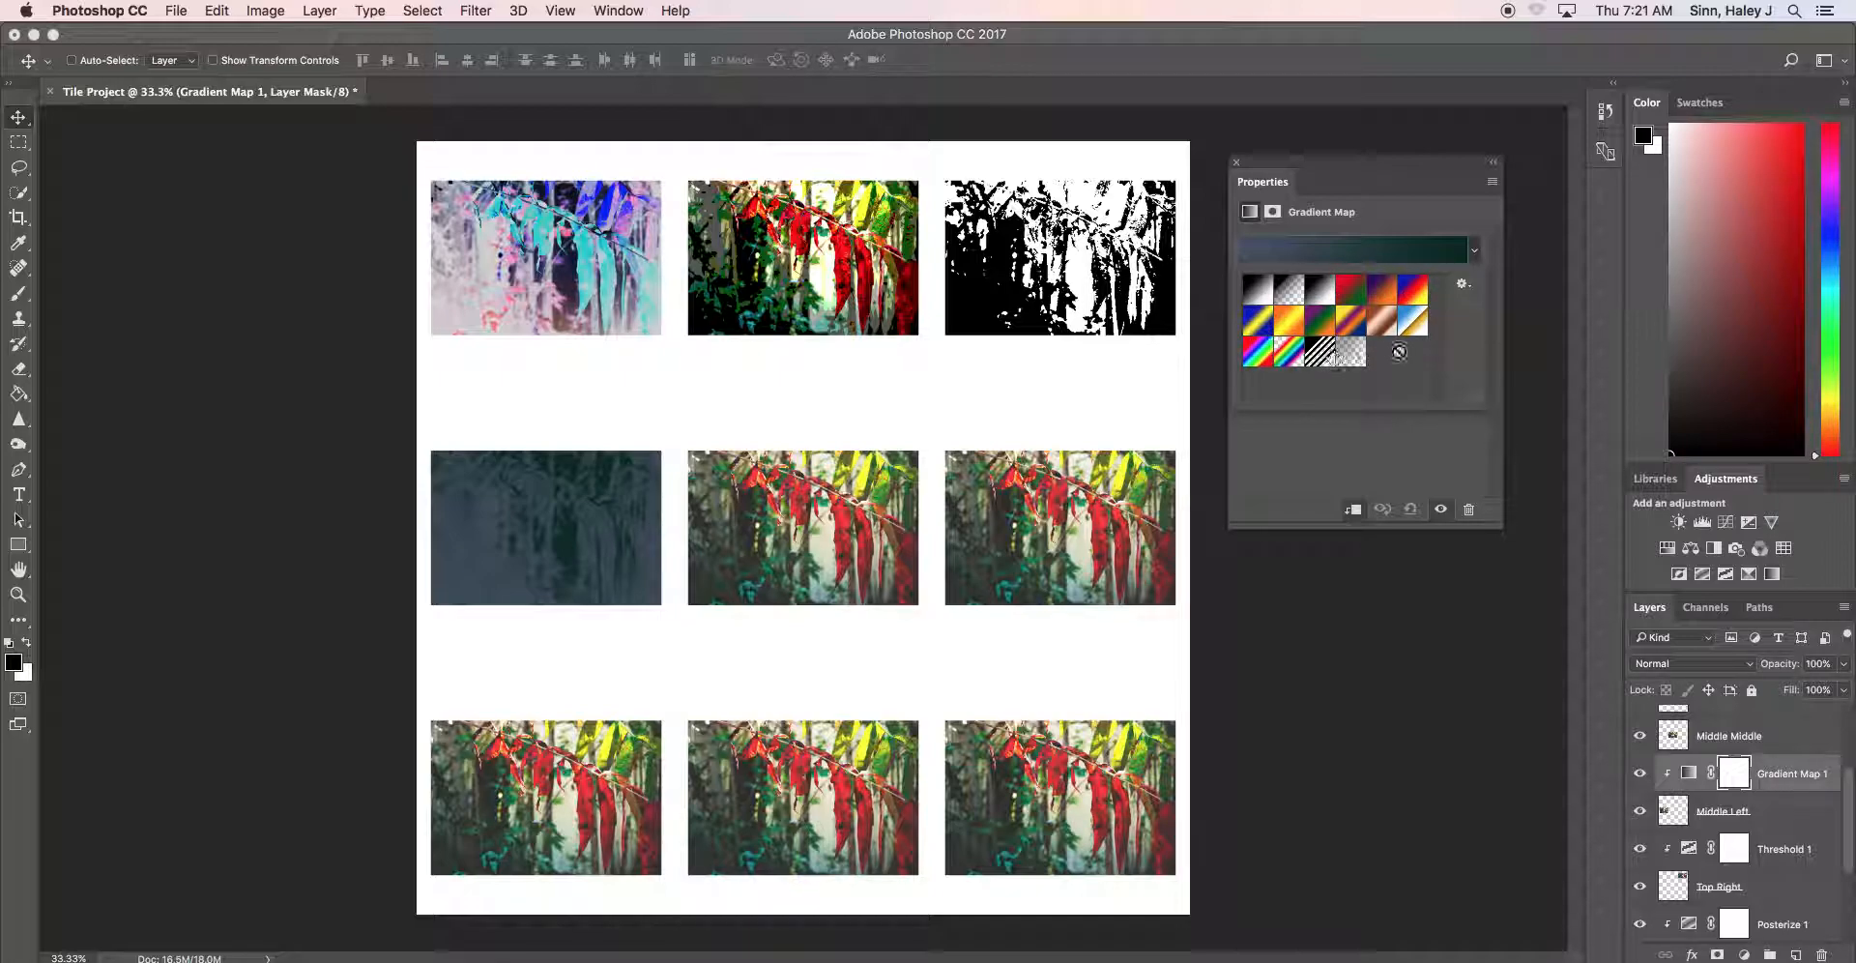
left_click(1260, 354)
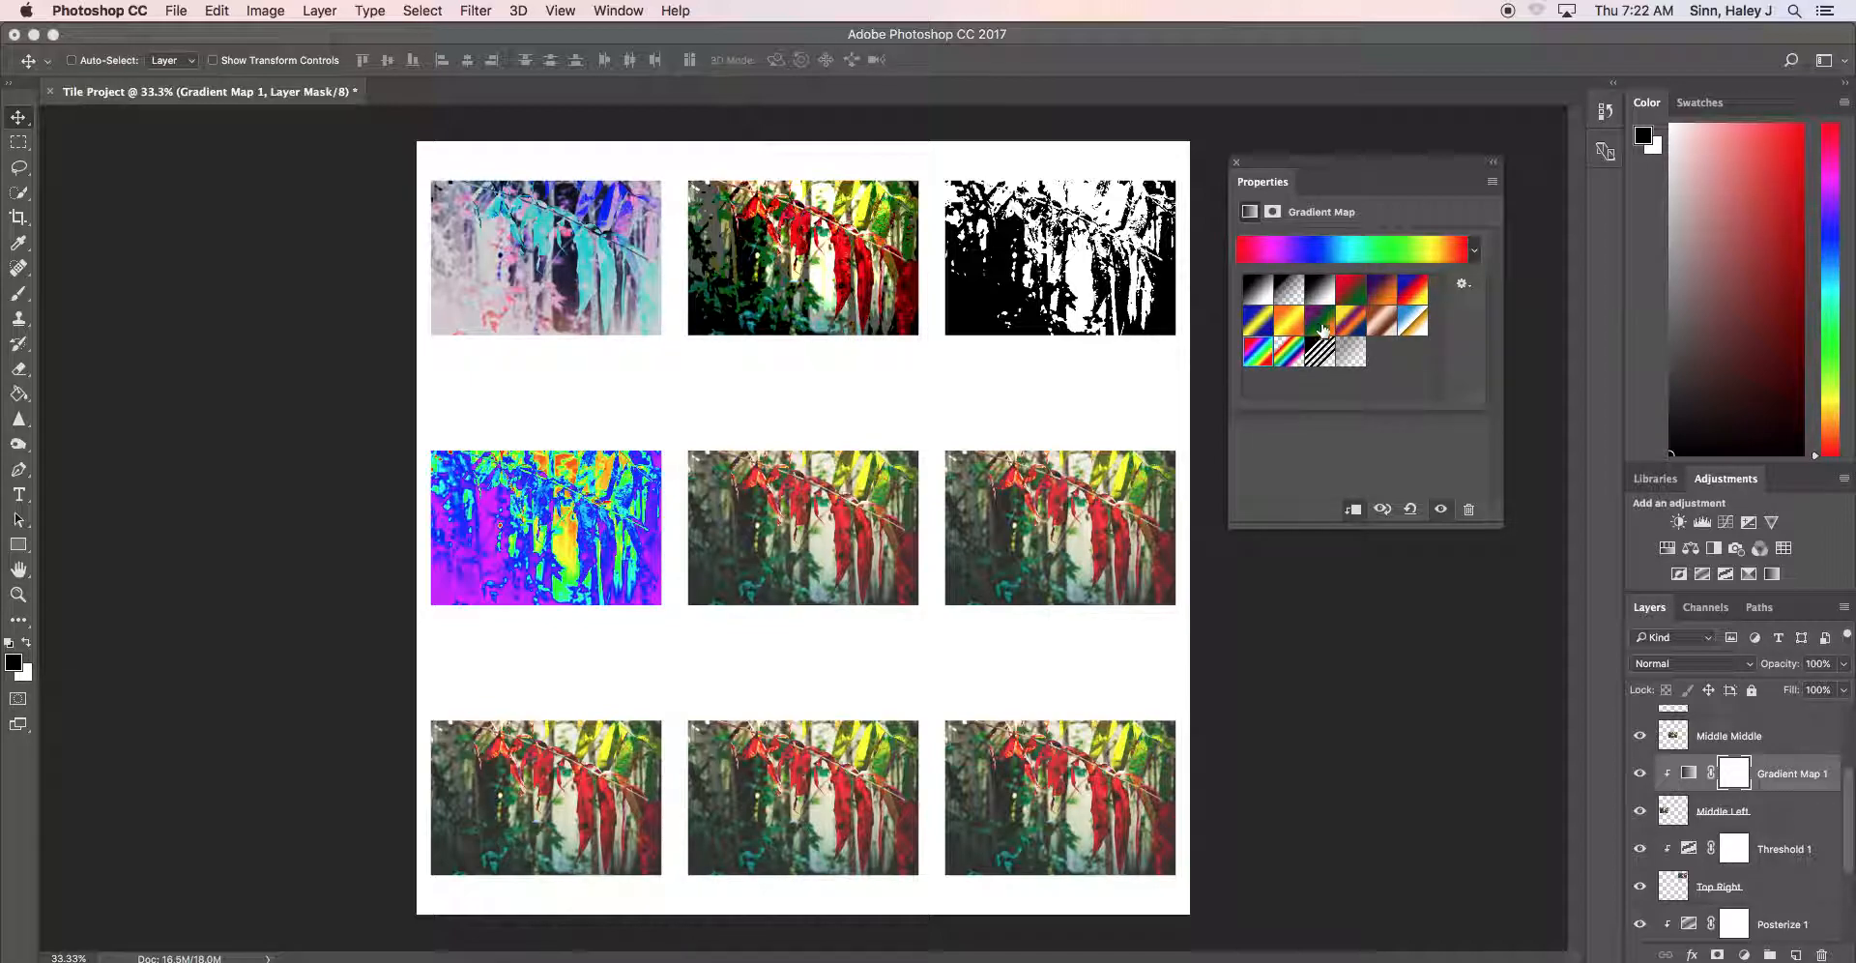
left_click(1322, 327)
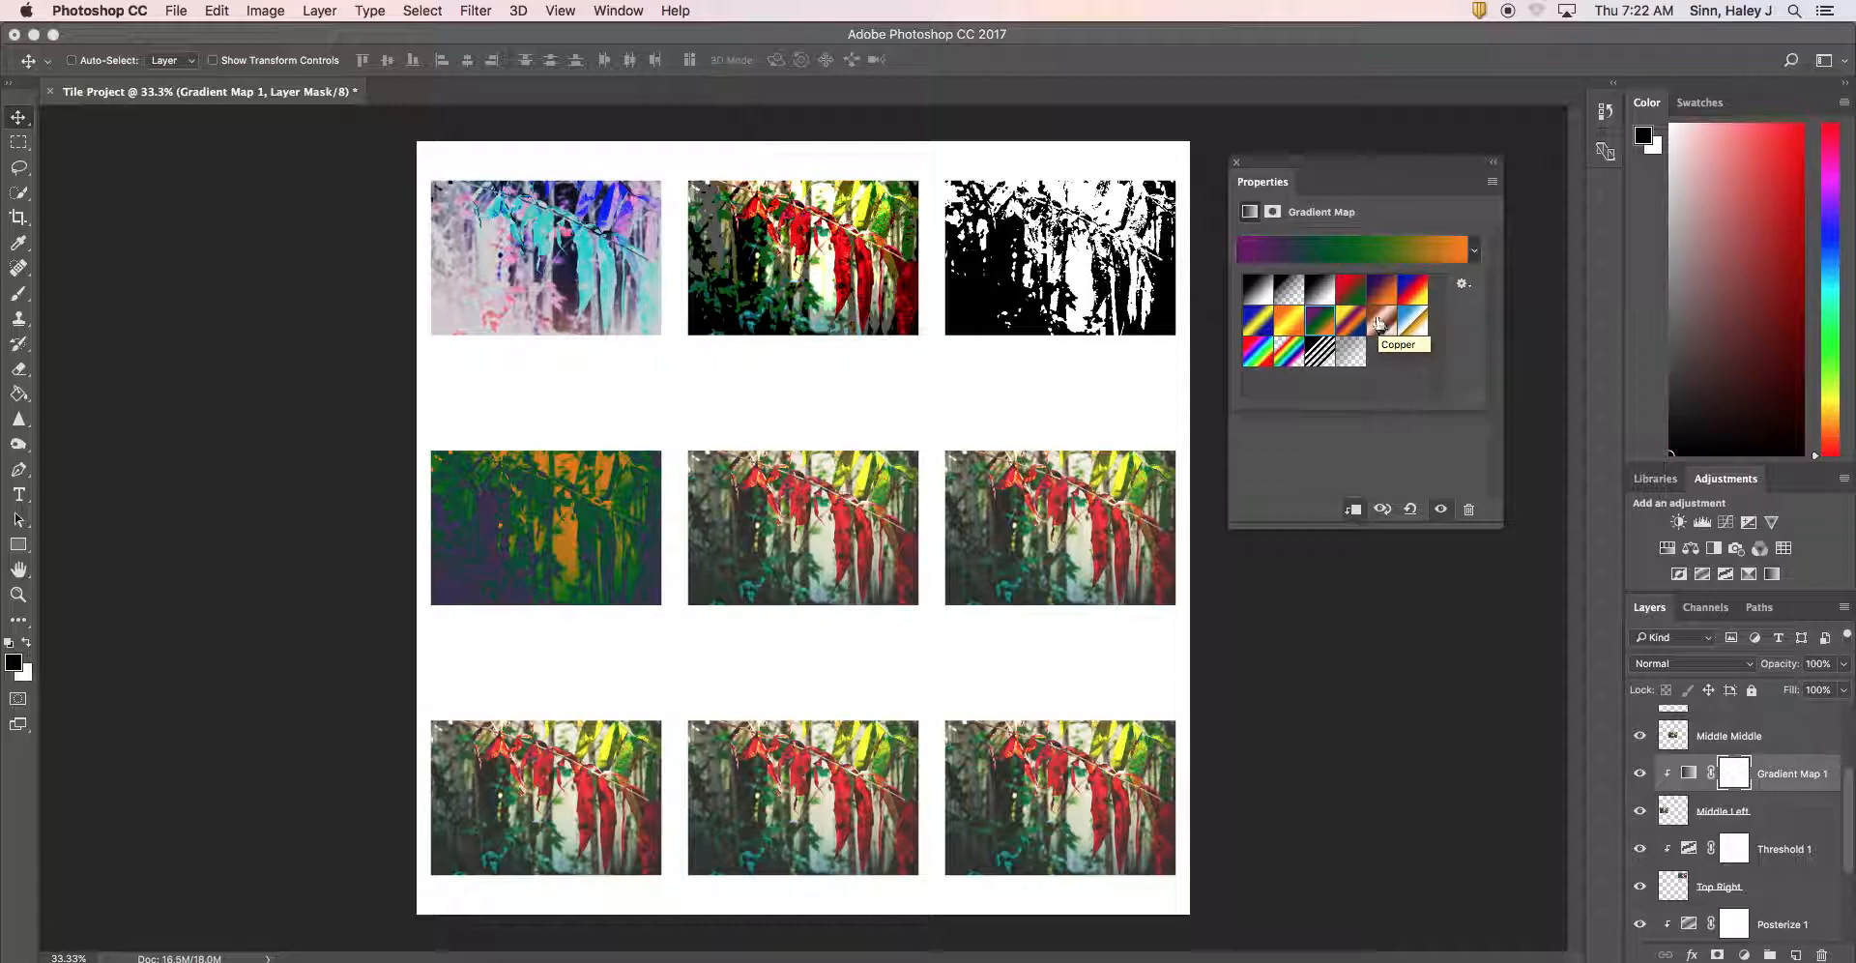
Open the gradient map's gradient for editing and recolour its violet starting stop to dark red (a4131a)
left_click(1359, 253)
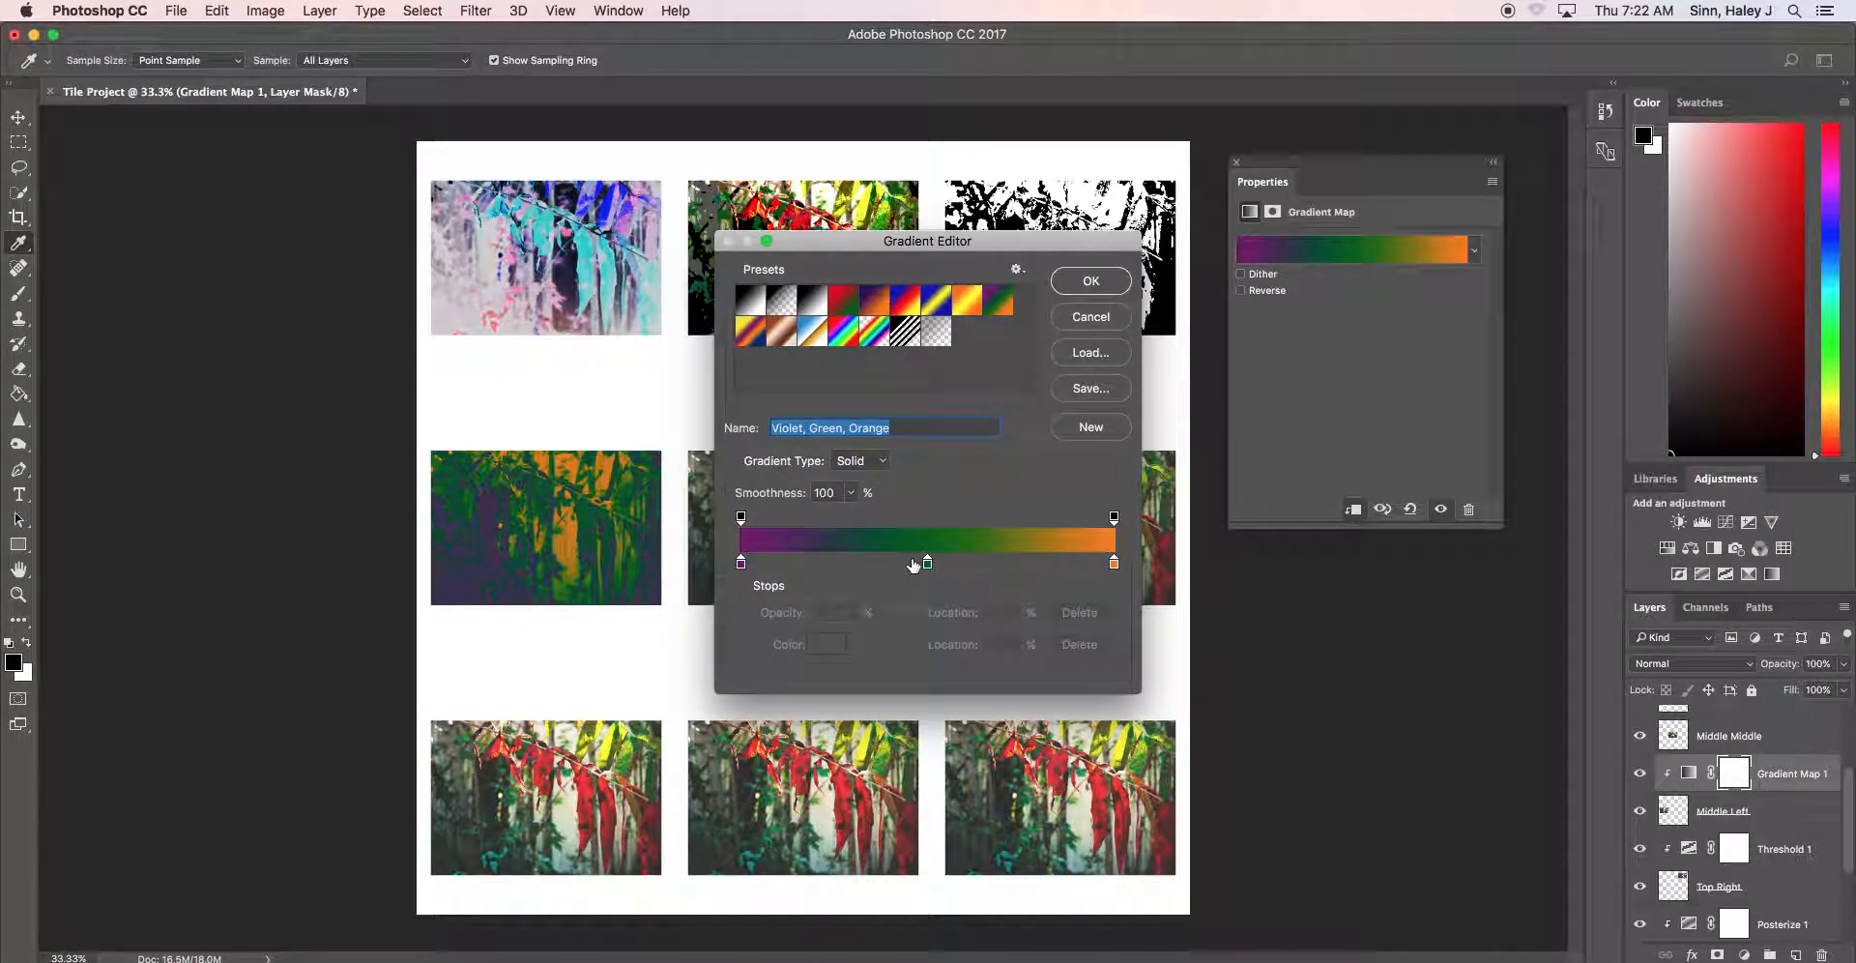
left_click_drag(949, 244, 907, 308)
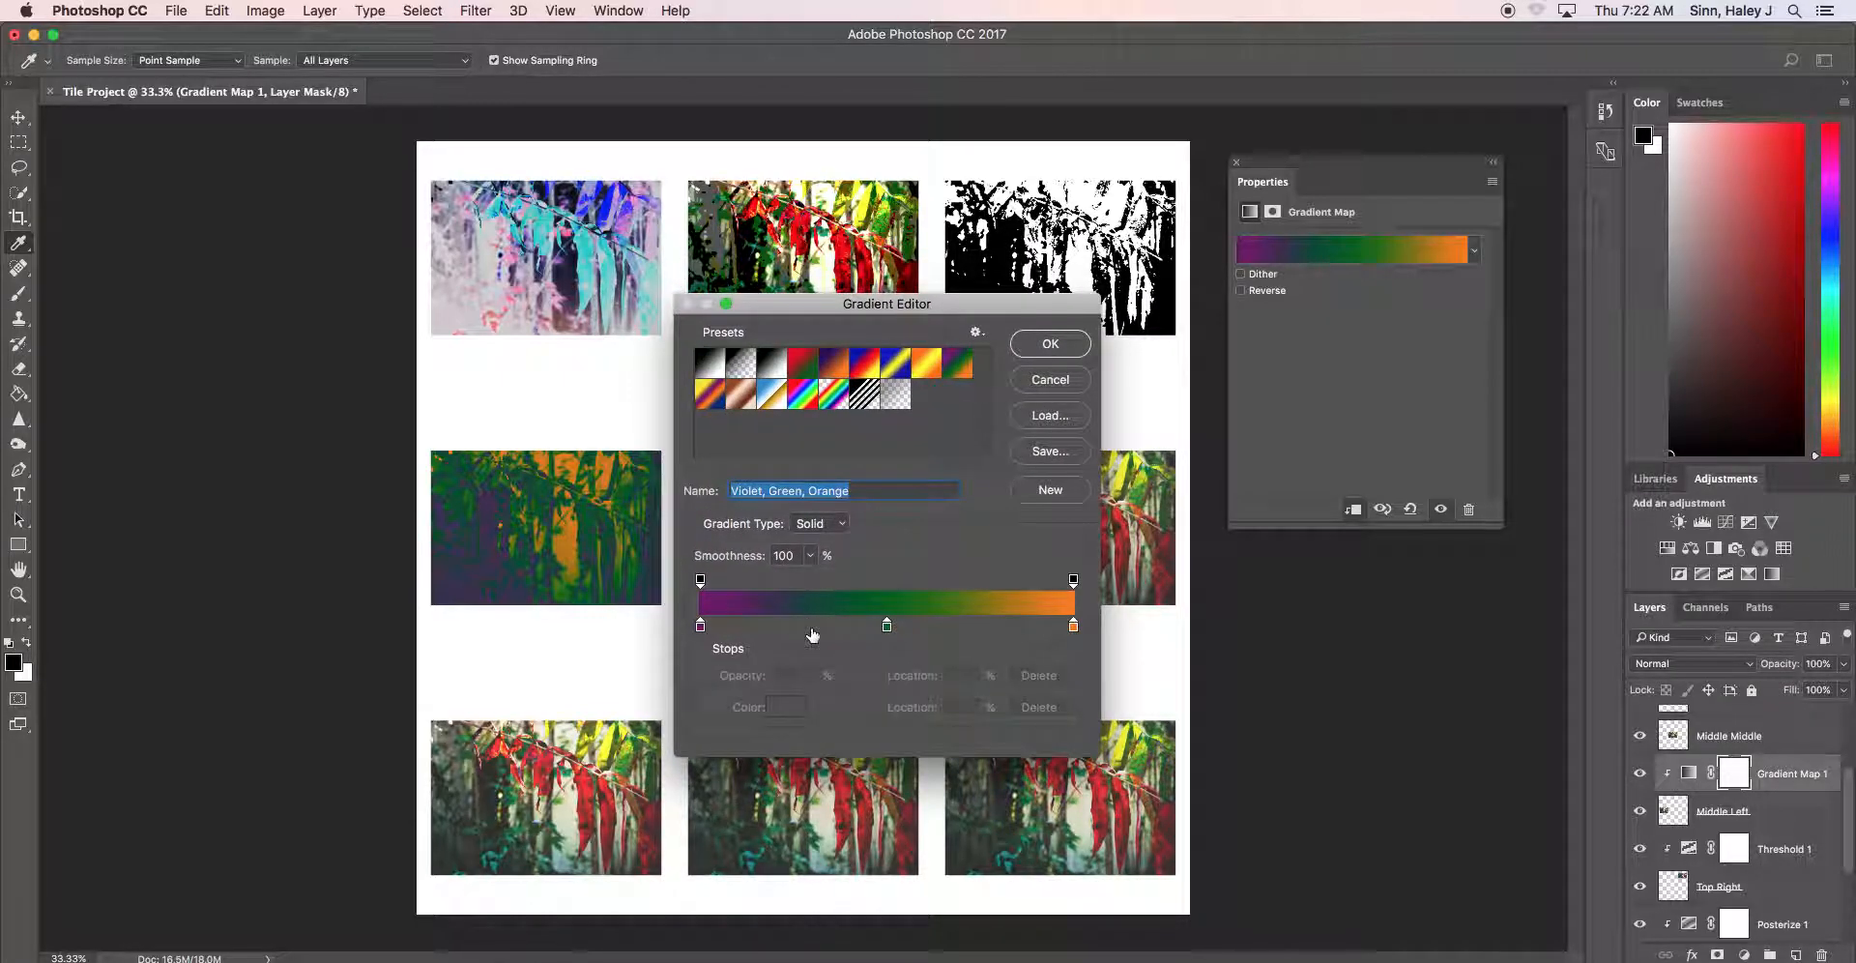
left_click(700, 626)
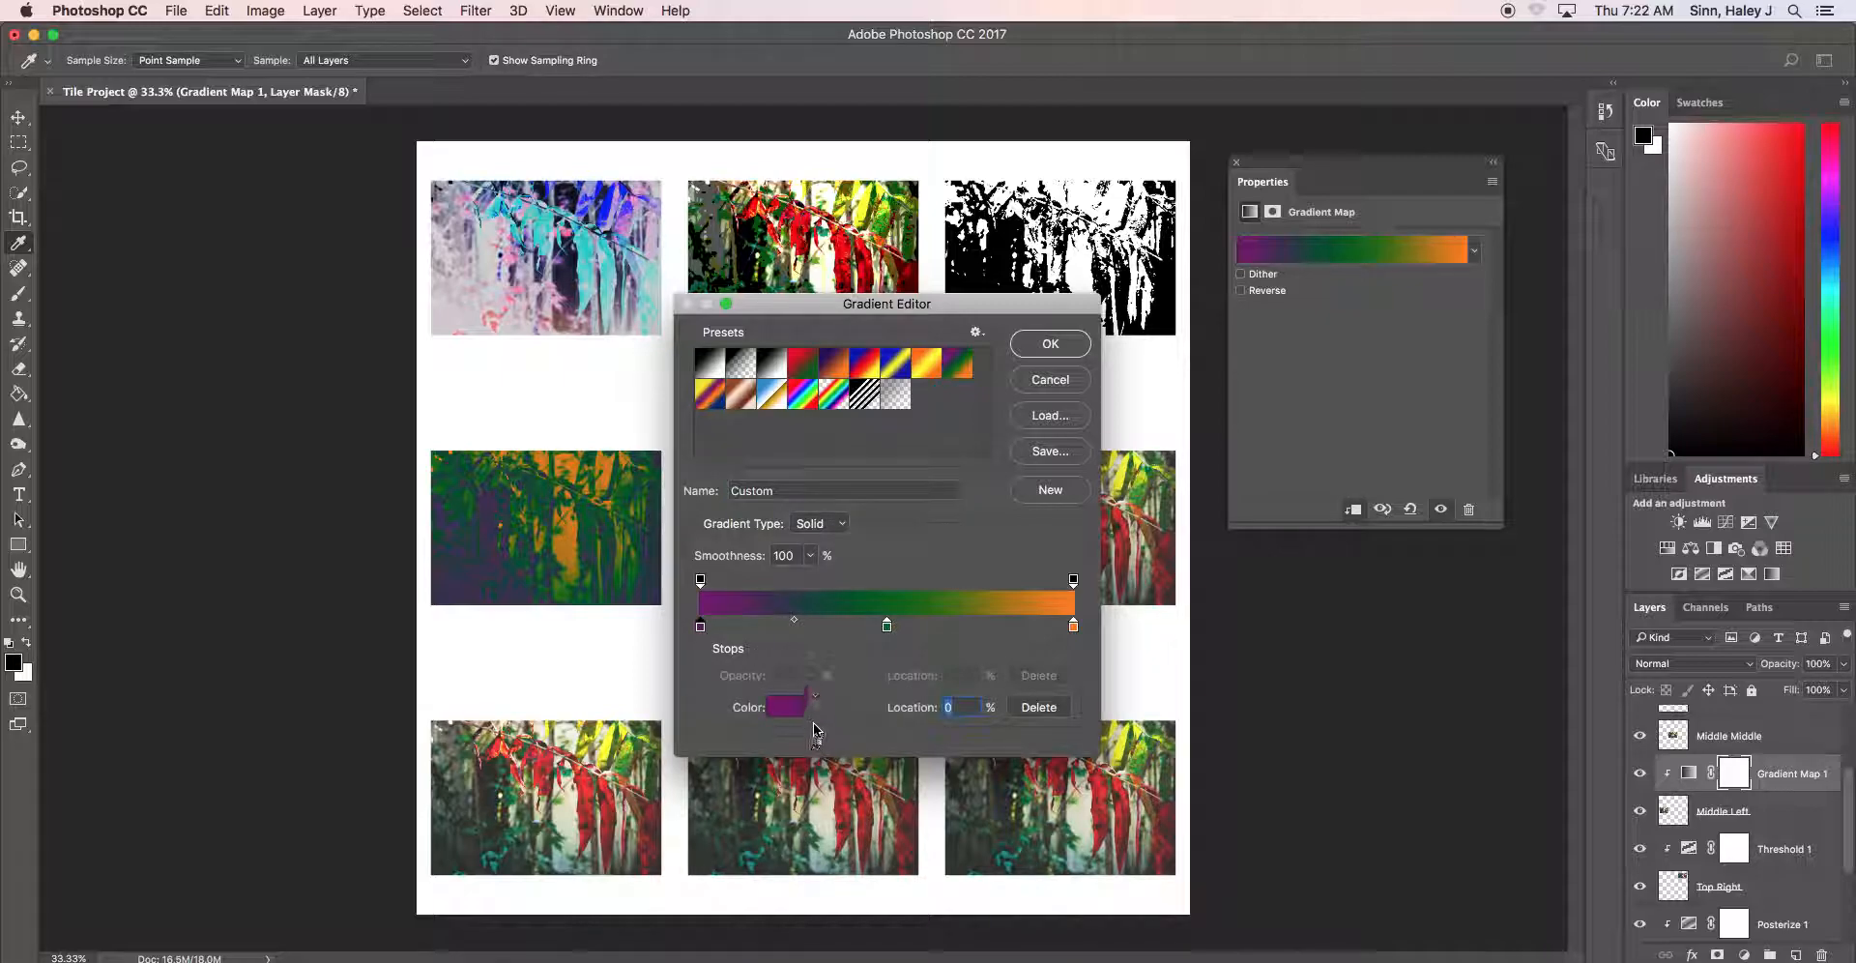
double_click(700, 627)
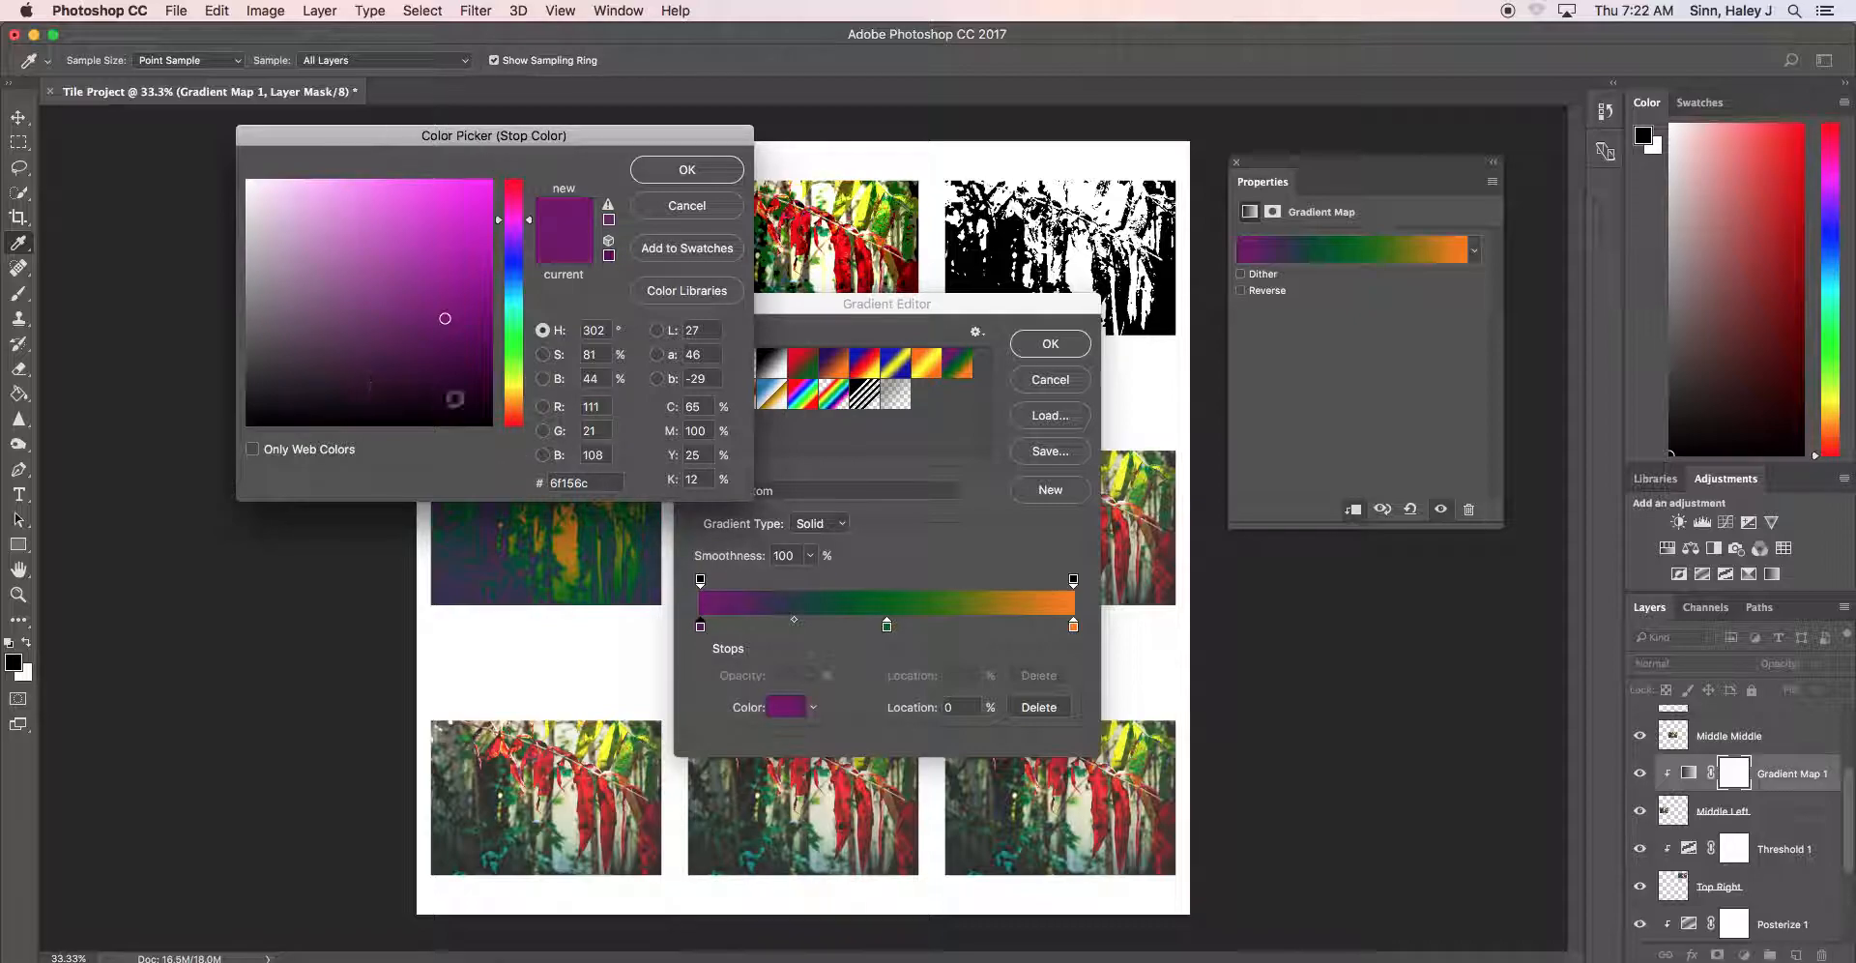
left_click_drag(529, 223, 529, 182)
left_click(463, 267)
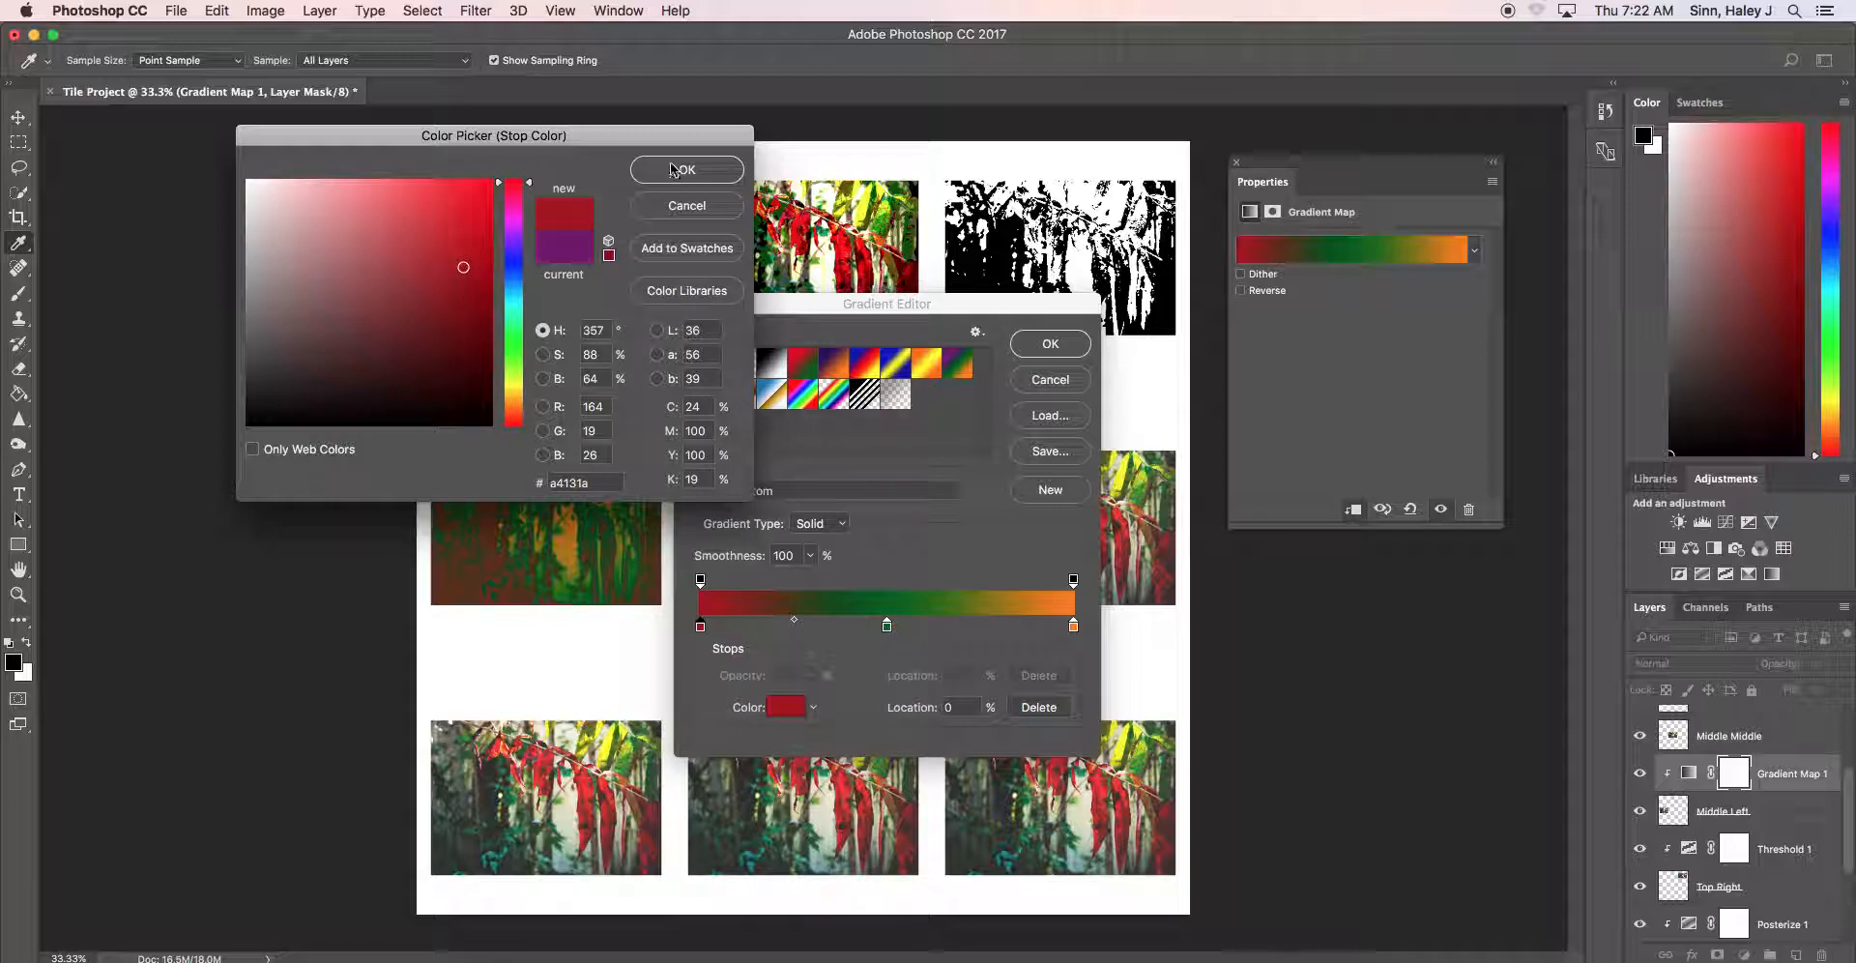
left_click(674, 170)
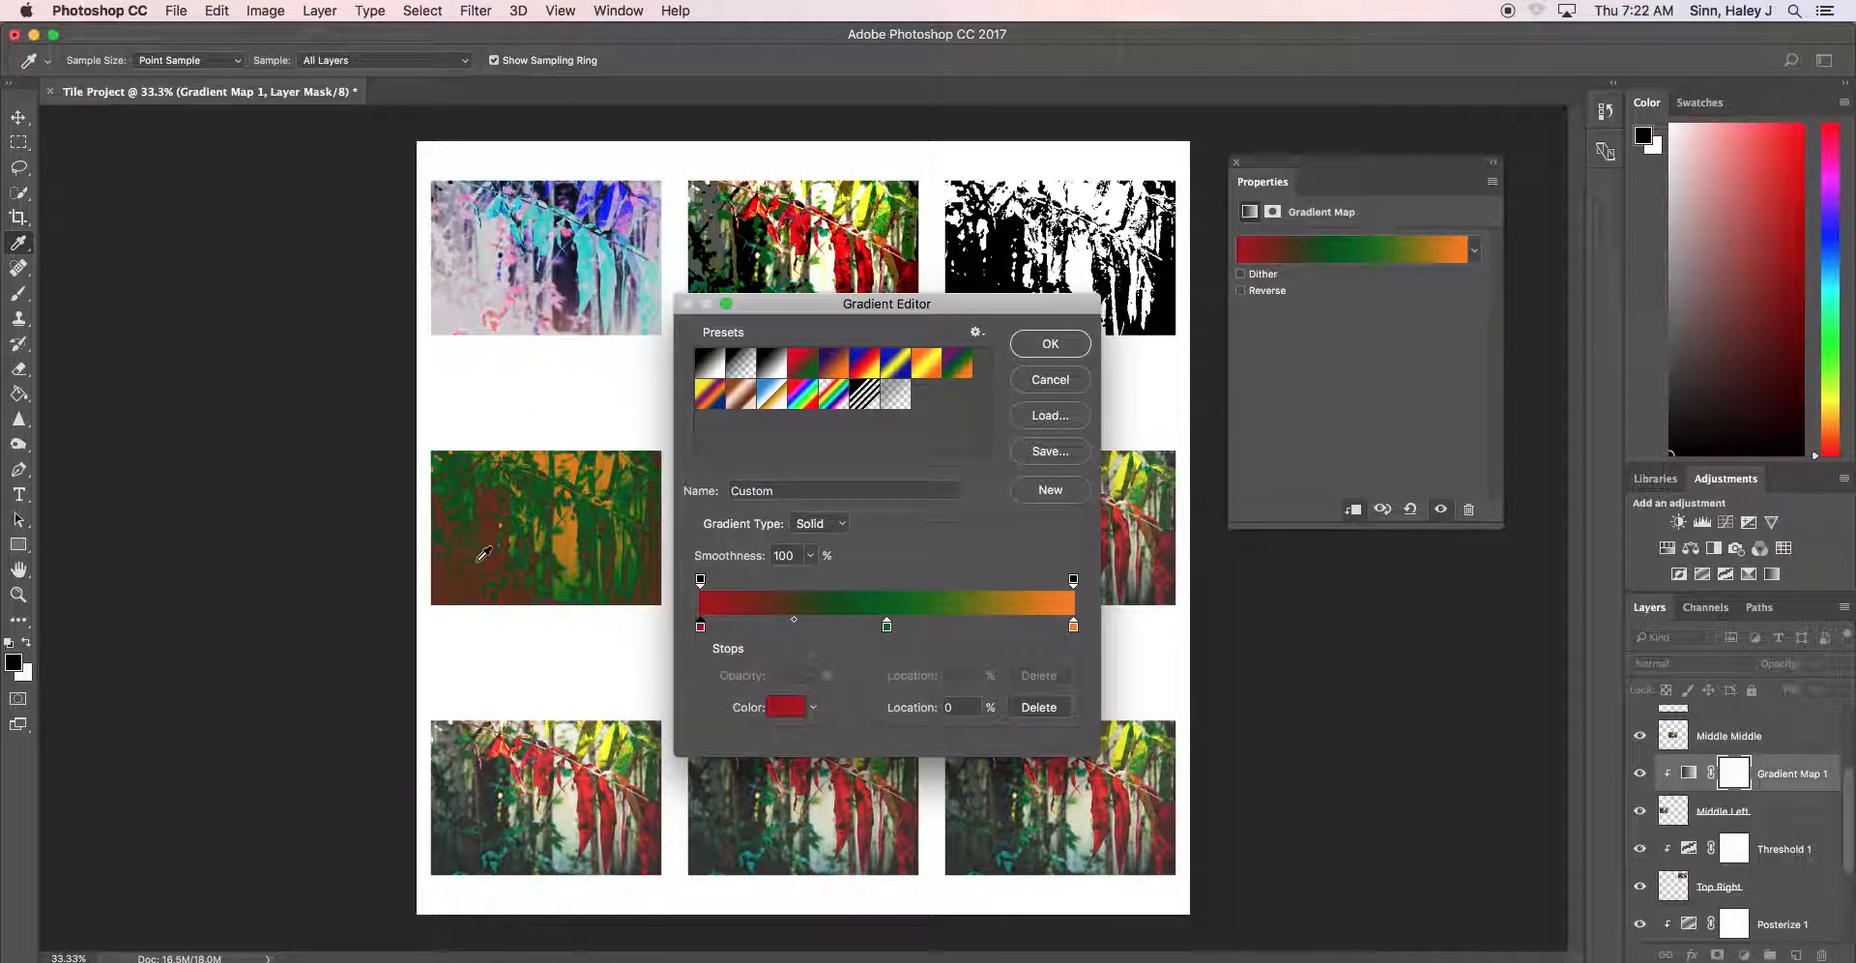
Add a colour stop at 76% between the green and orange stops and make it bright yellow
left_click(986, 633)
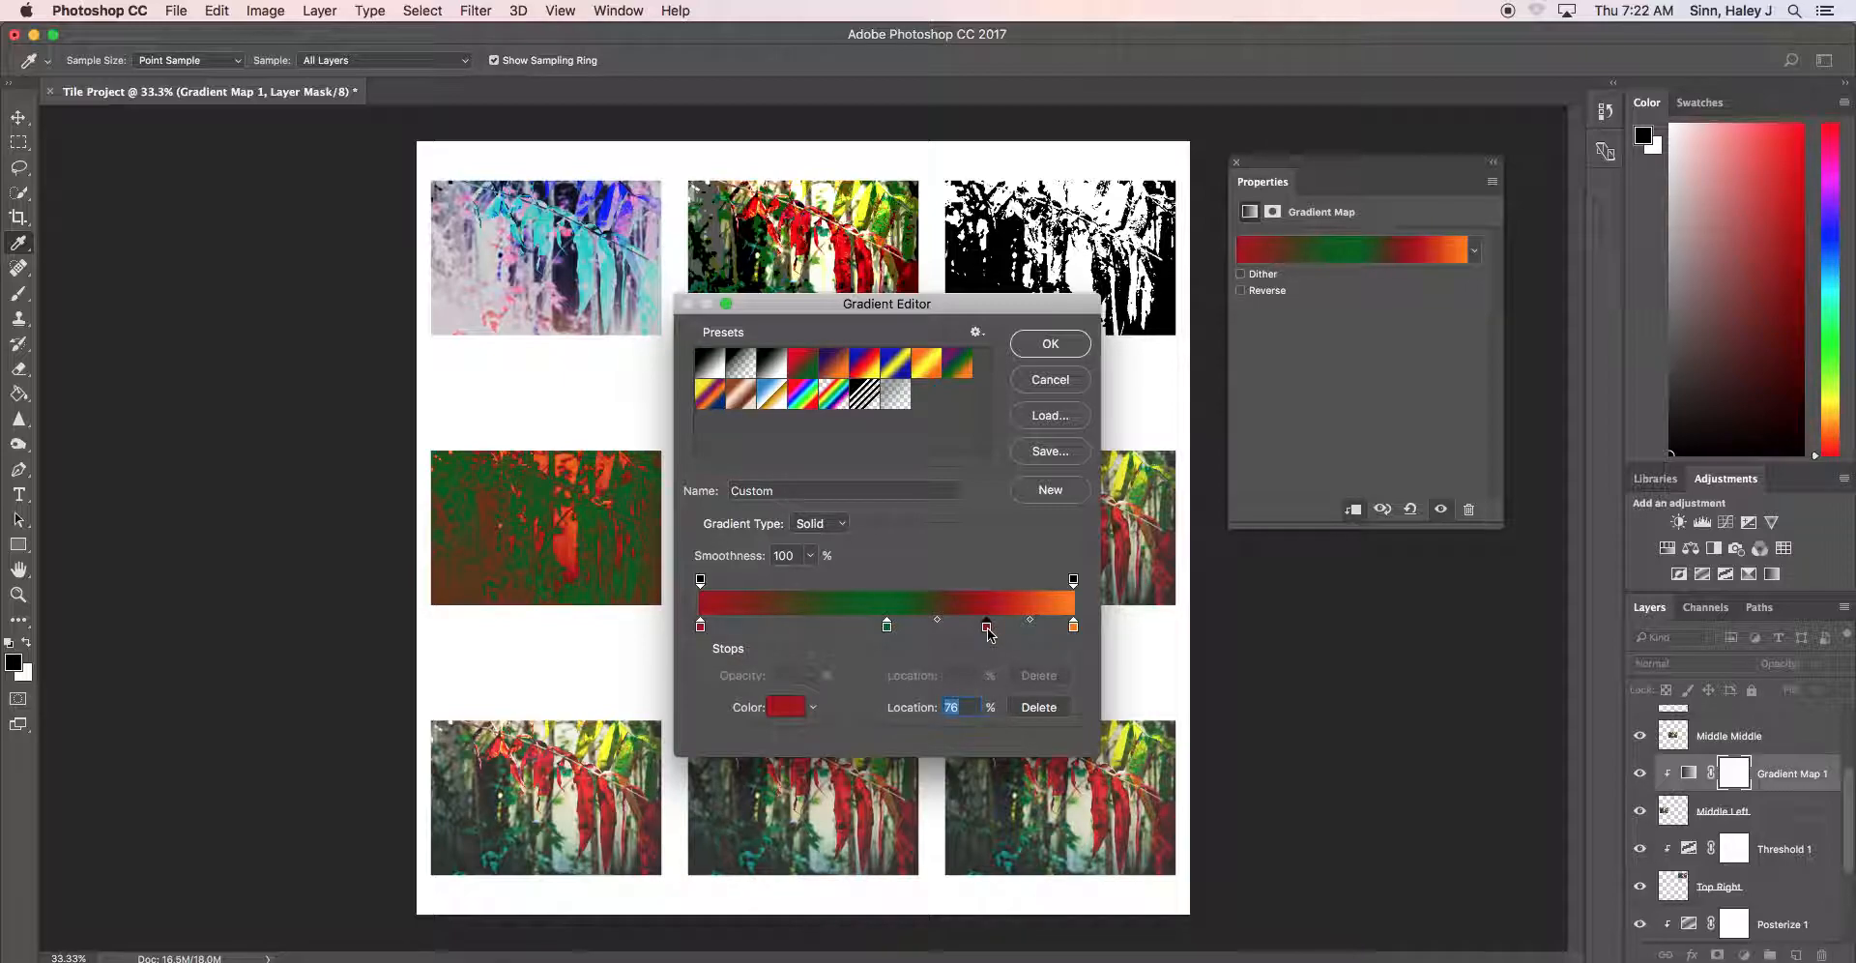
double_click(987, 628)
left_click(516, 389)
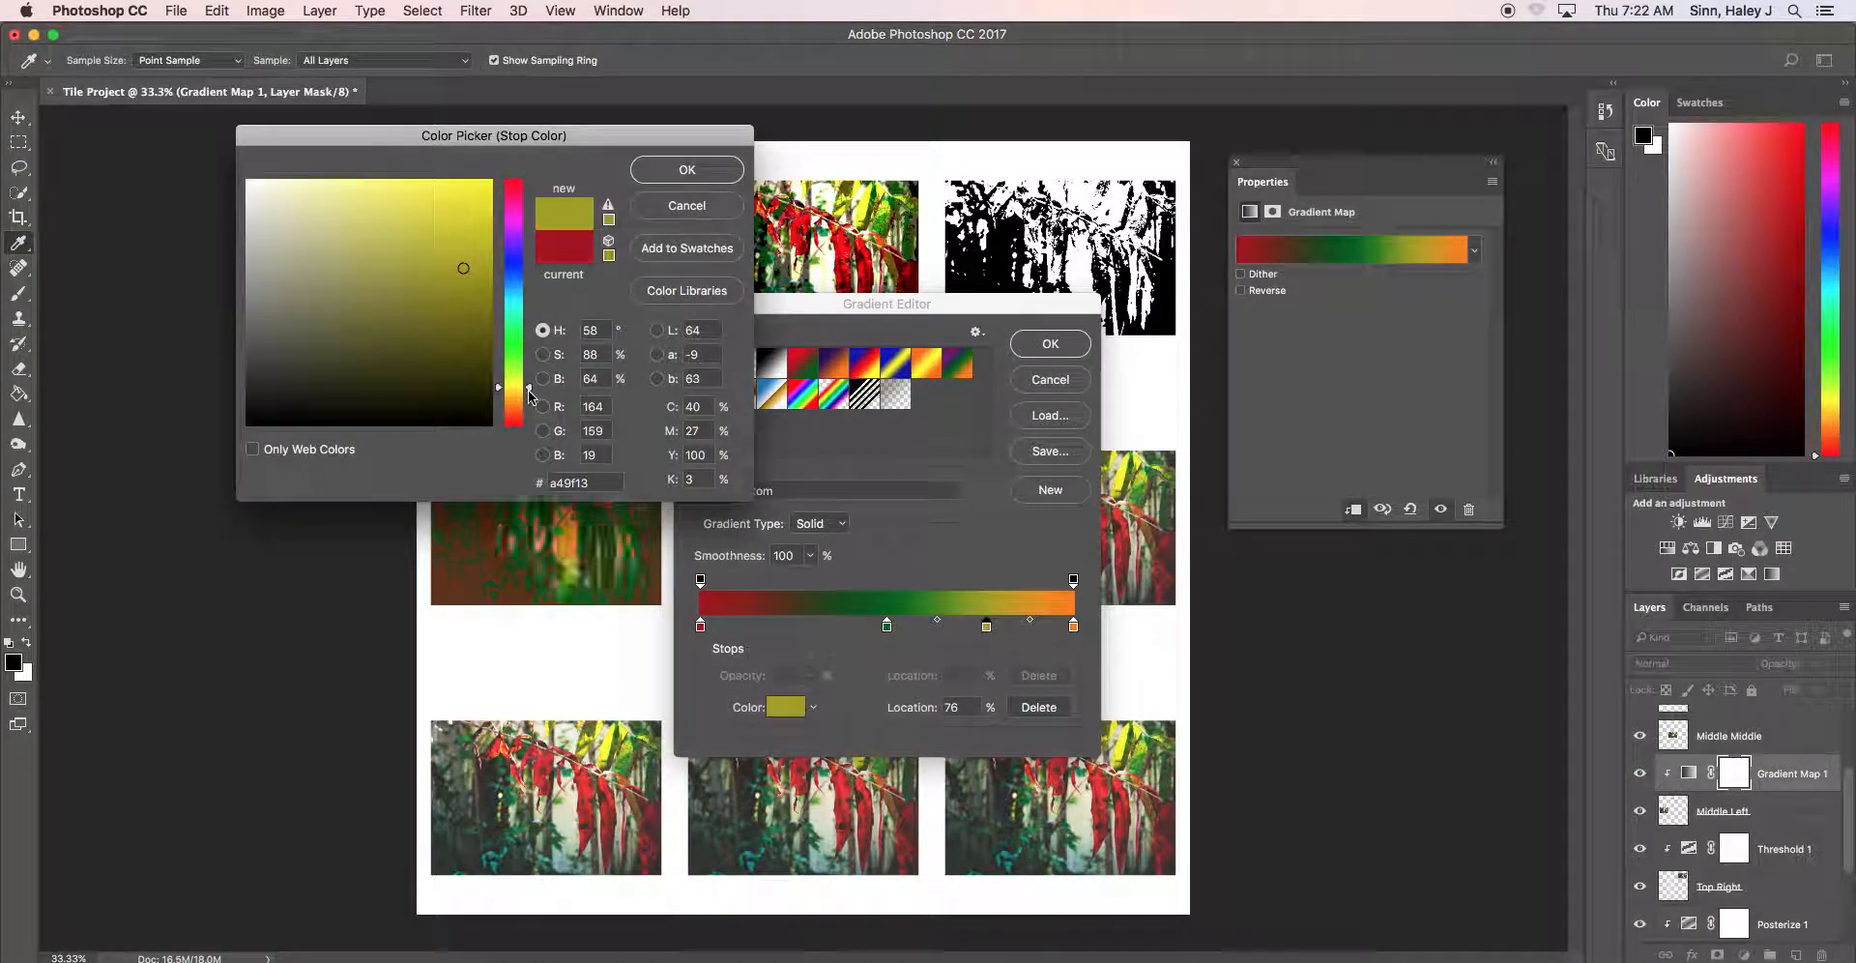
left_click(455, 215)
left_click(703, 173)
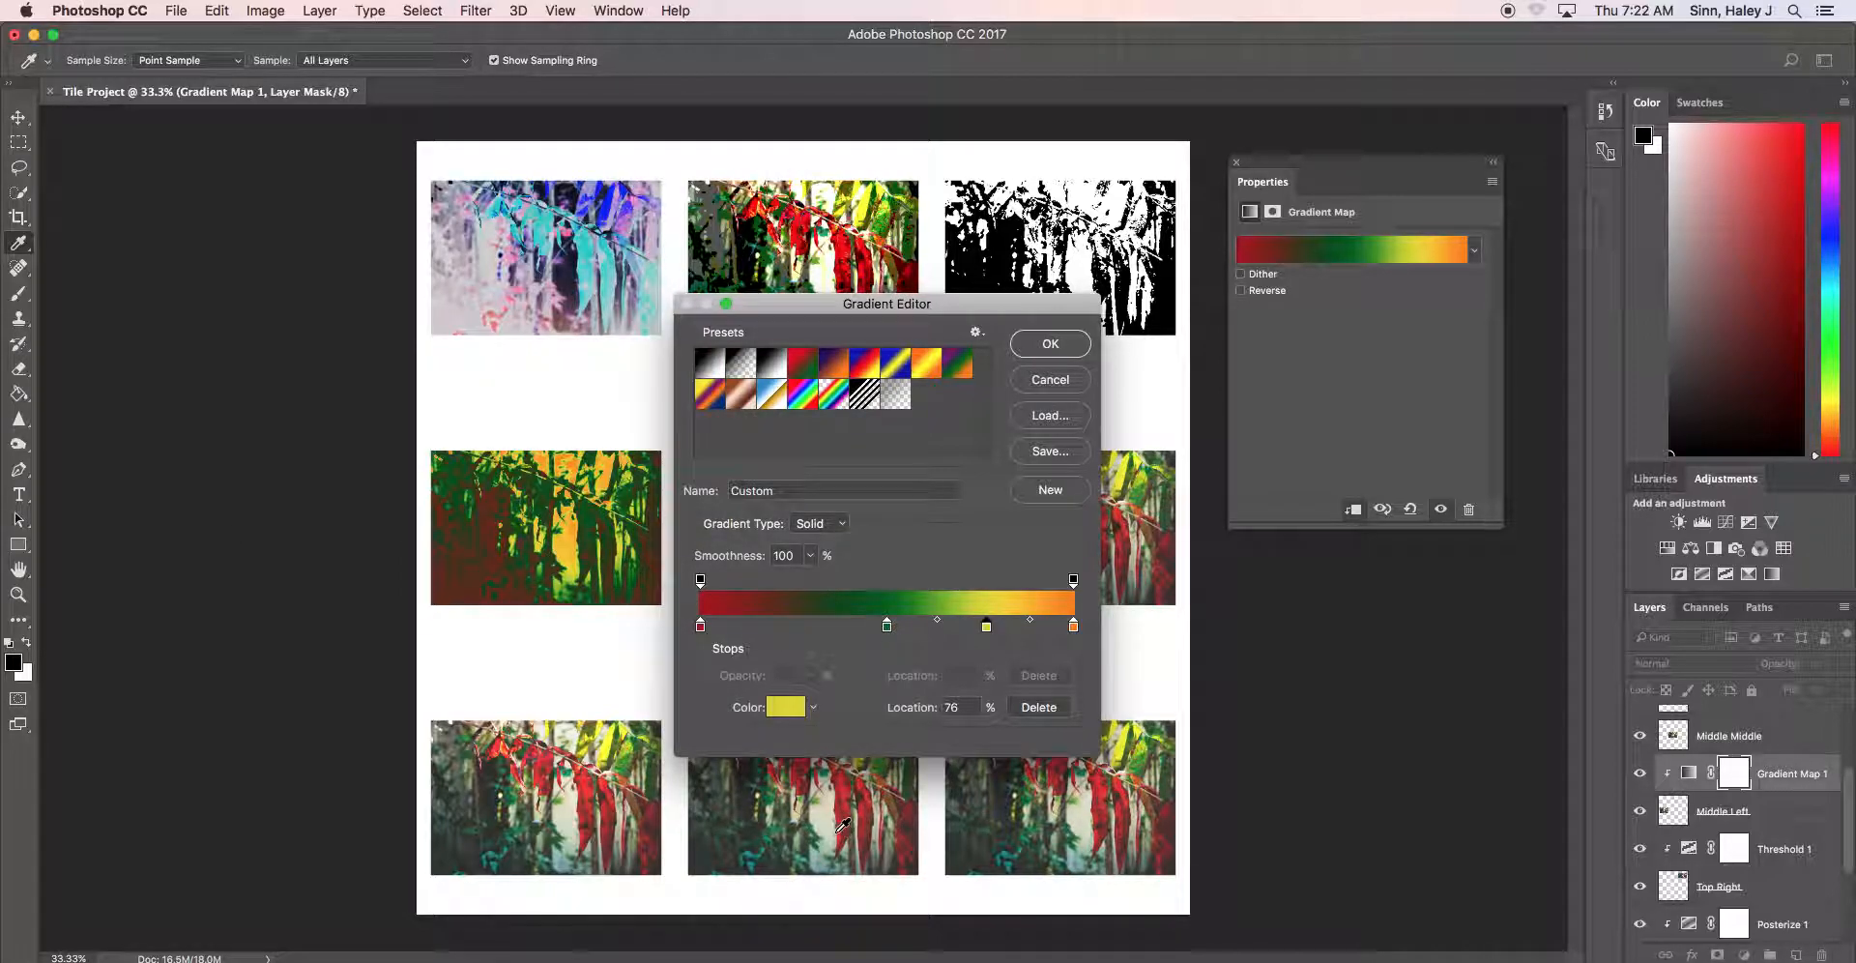
Shift the midpoint between the green and yellow stops to 57% and remove the yellow stop
mouse_move(936, 625)
left_mouse_down()
mouse_move(918, 626)
mouse_move(967, 626)
mouse_move(908, 627)
mouse_move(968, 629)
mouse_move(909, 628)
mouse_move(942, 631)
left_mouse_up()
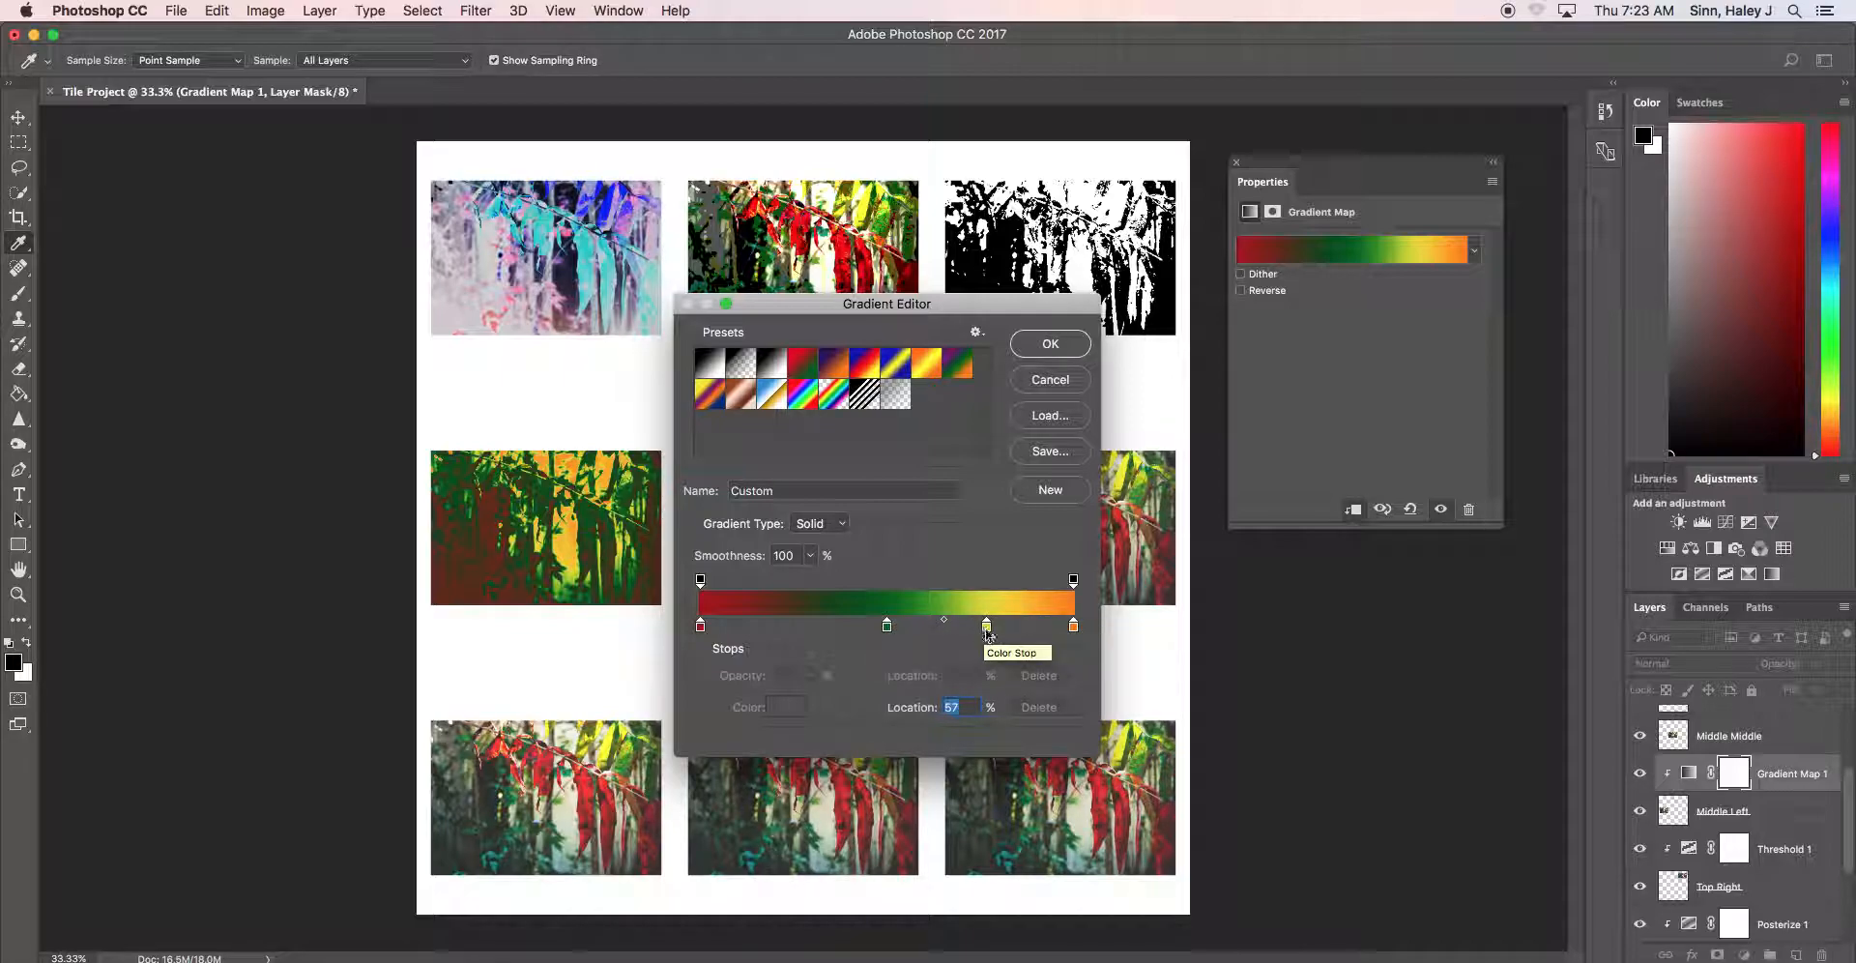
left_click_drag(988, 629, 990, 662)
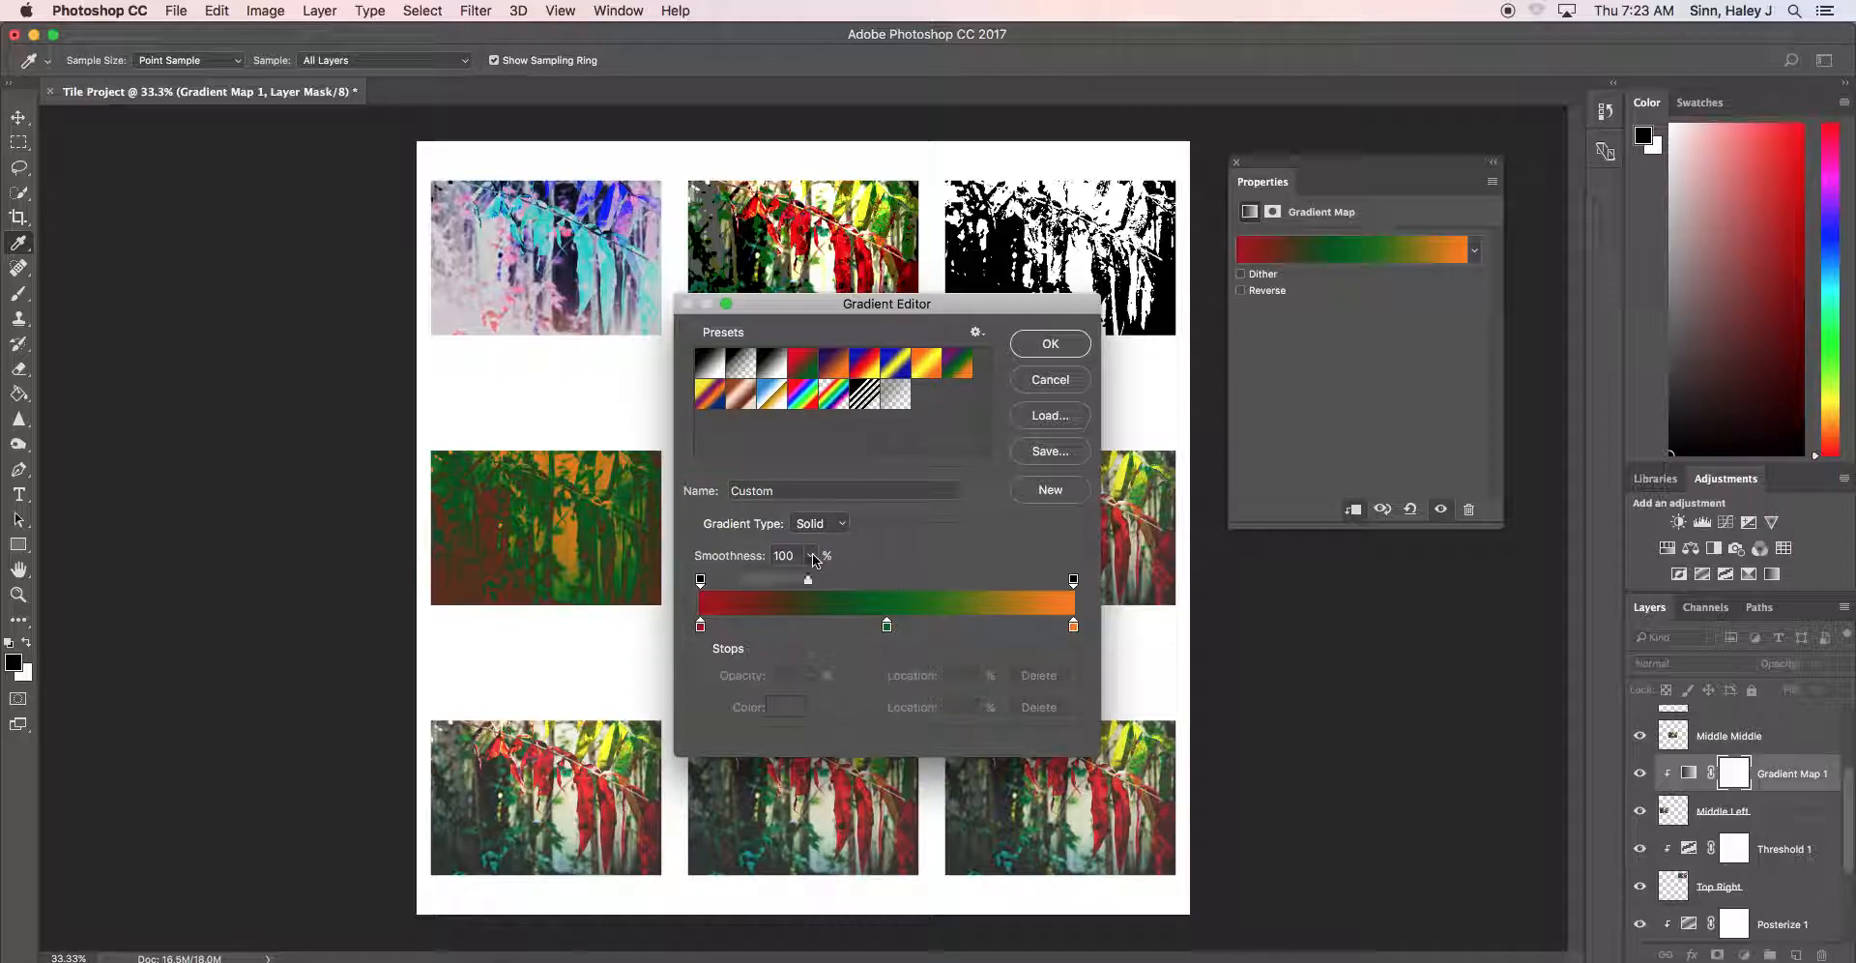
Set the gradient type to Noise and apply the edited gradient to the Middle Left tile's gradient map
left_click_drag(762, 580, 814, 582)
left_click(838, 523)
left_click(833, 541)
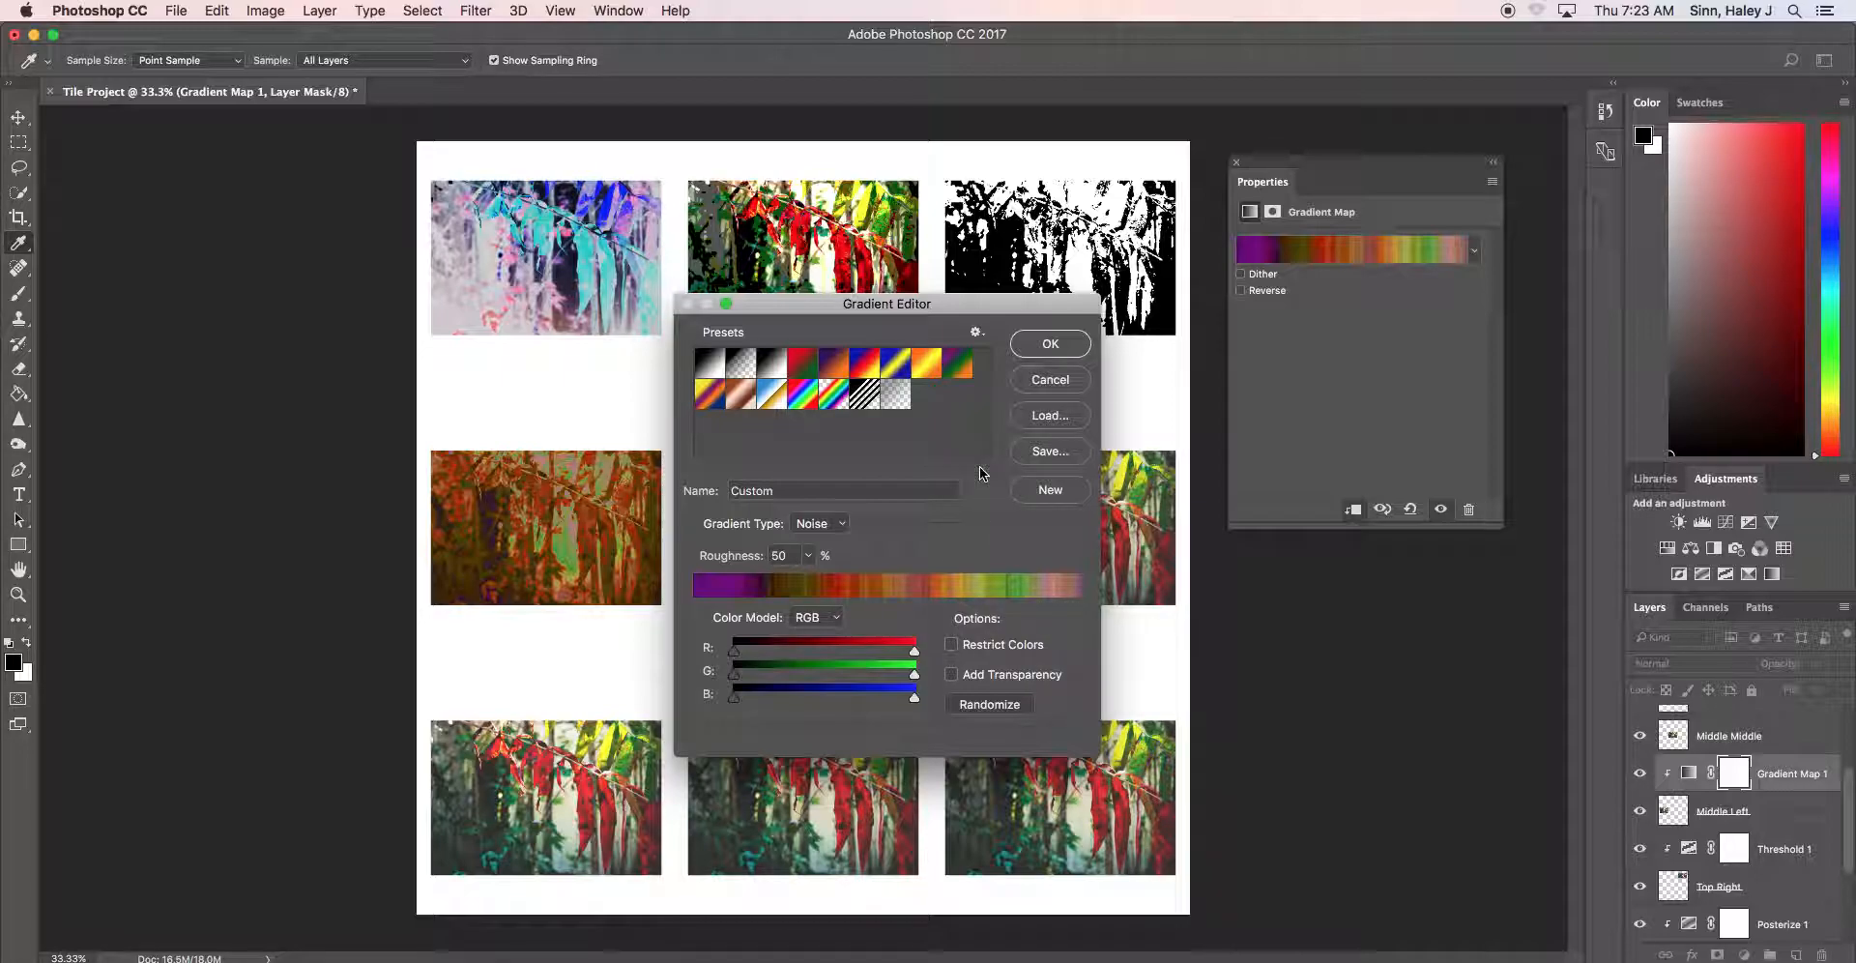
left_click(1059, 350)
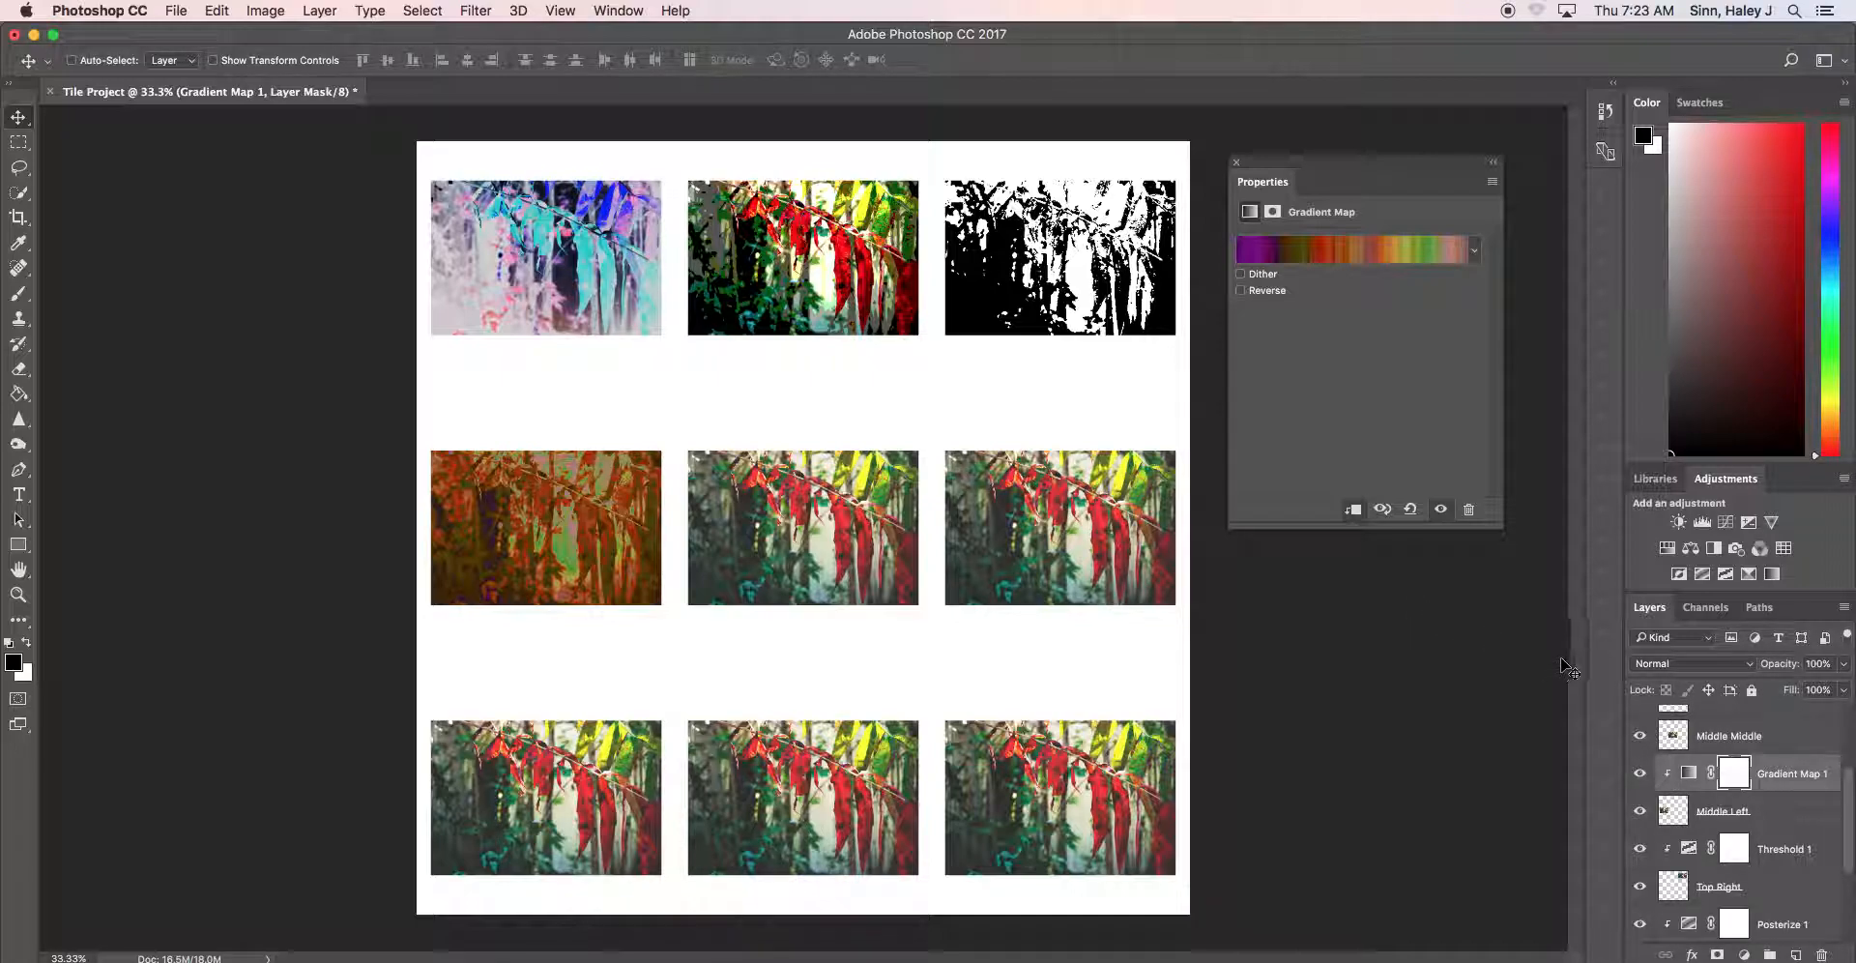
Apply a Motion Blur filter to the Middle Middle layer with an angle of 40° and a distance of 40 pixels
left_click(1795, 745)
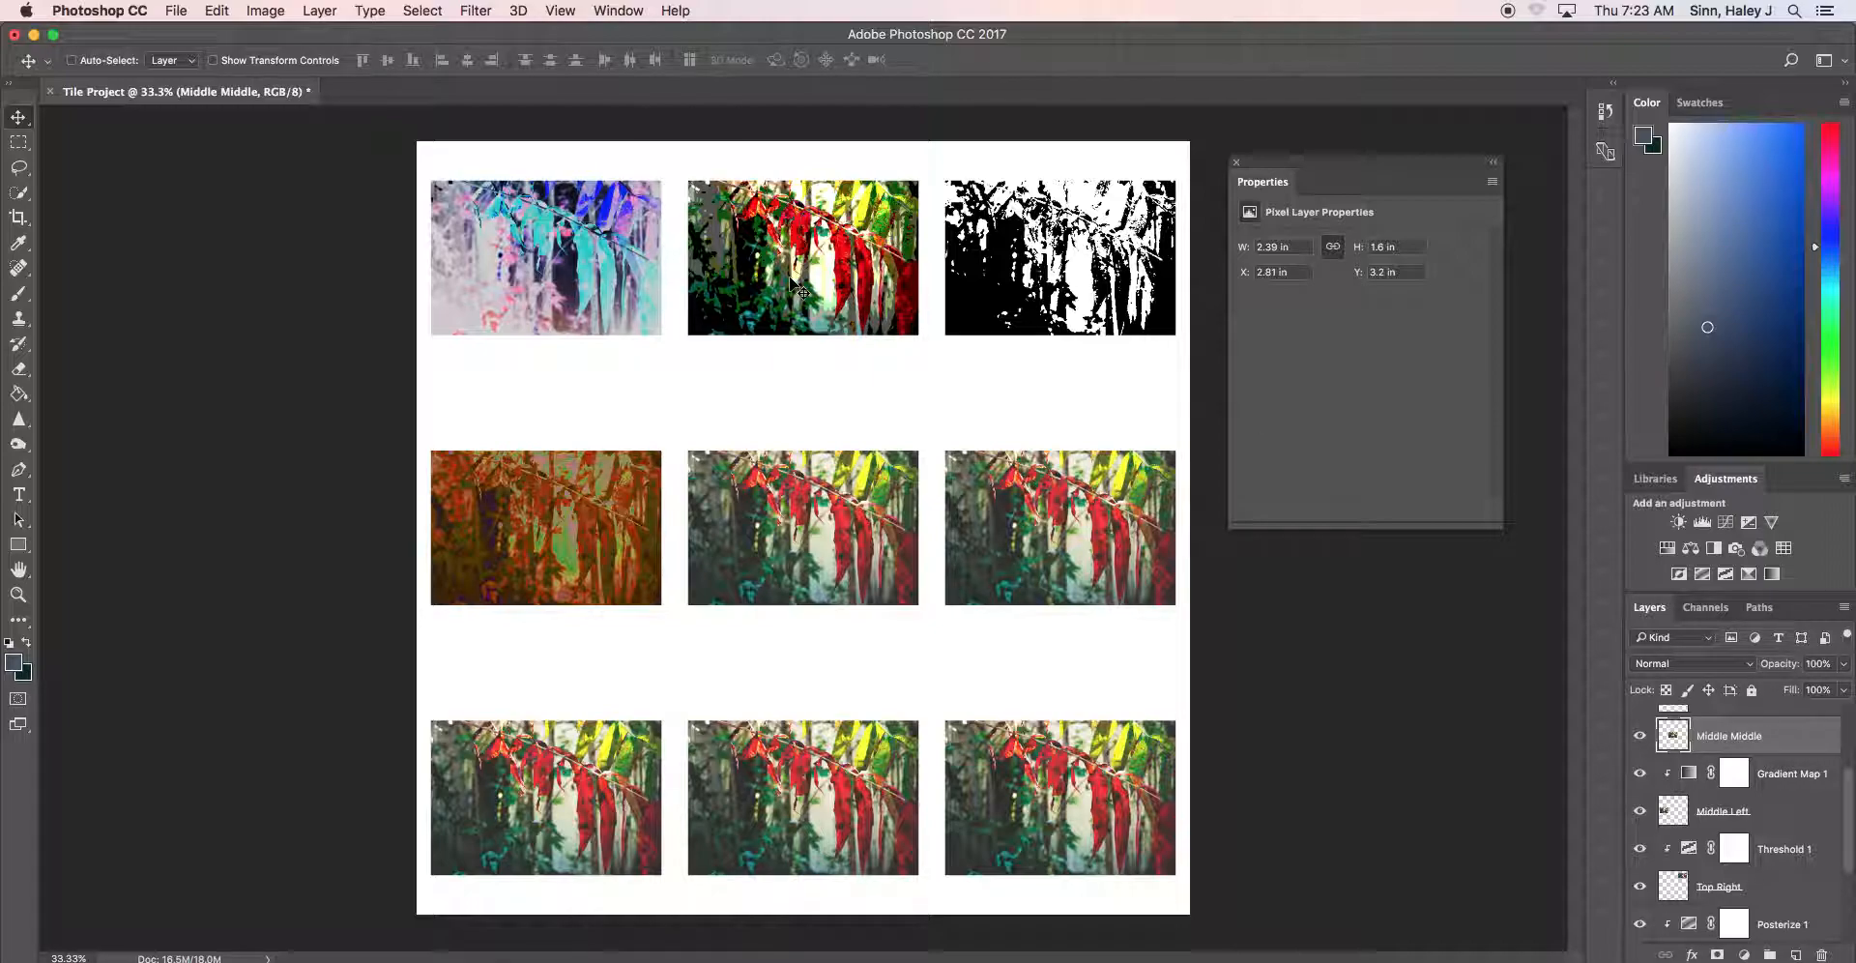
left_click(476, 12)
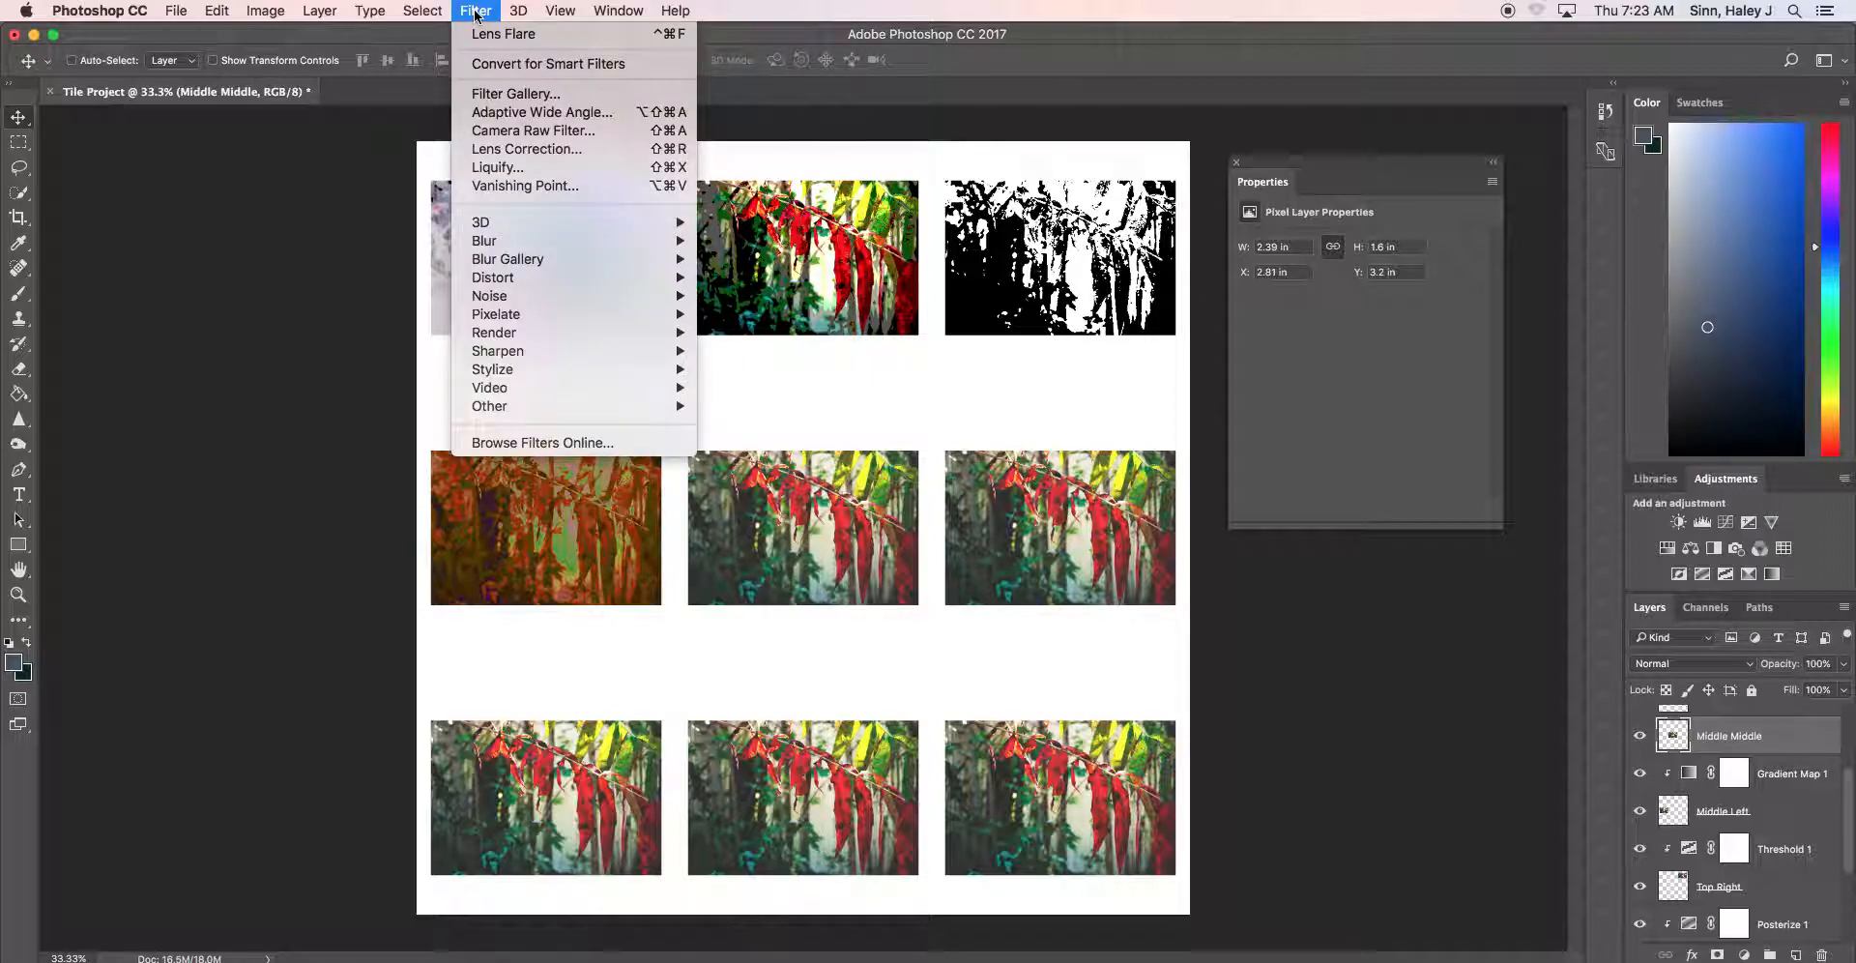
mouse_move(501, 253)
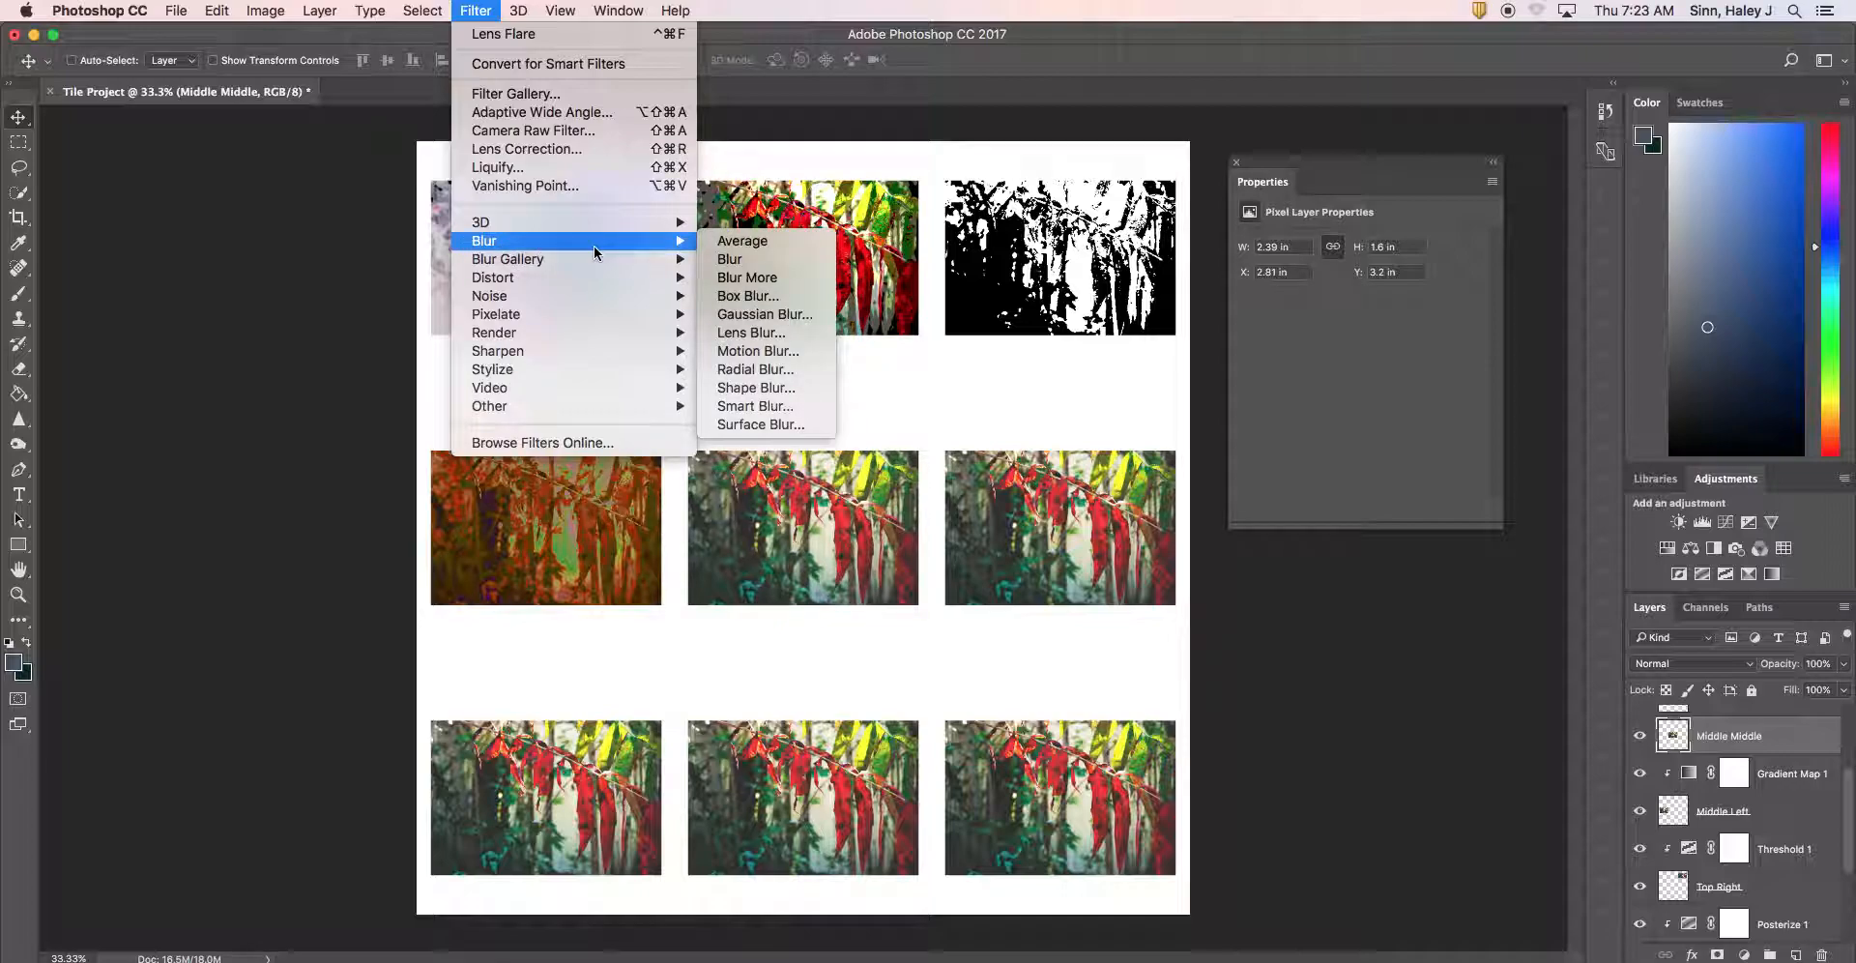
mouse_move(527, 379)
left_click(783, 354)
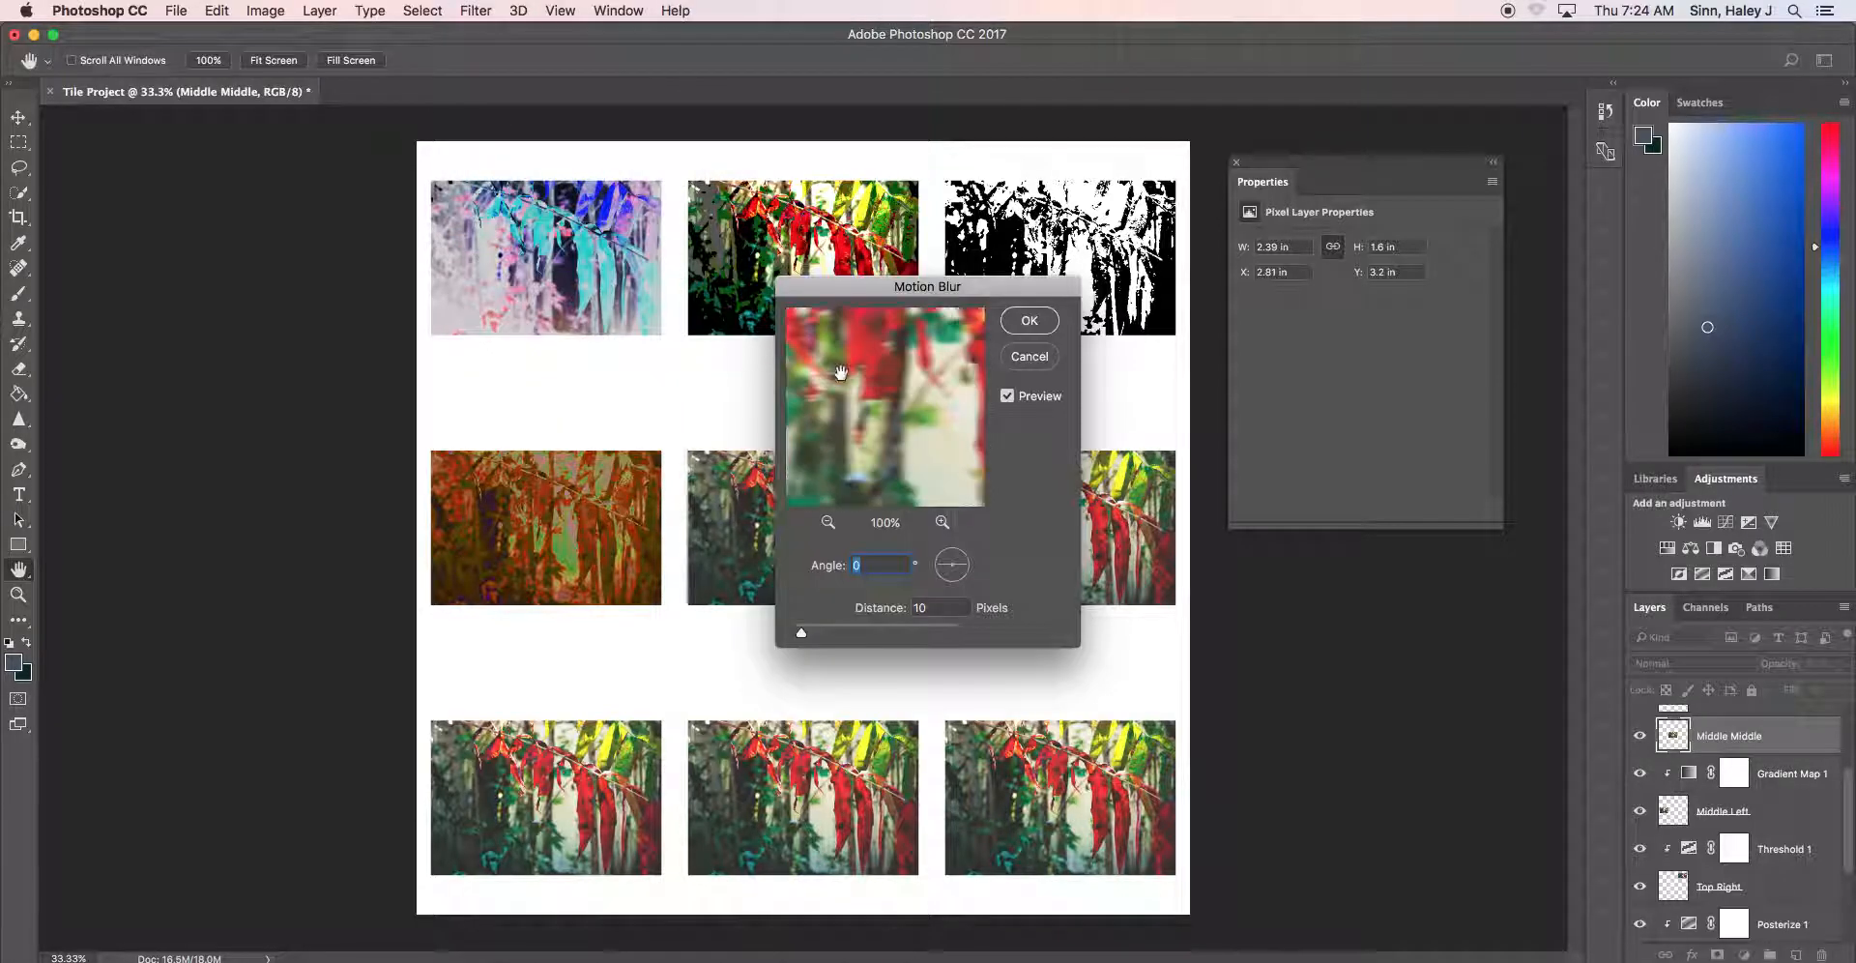
left_click_drag(933, 290, 1098, 352)
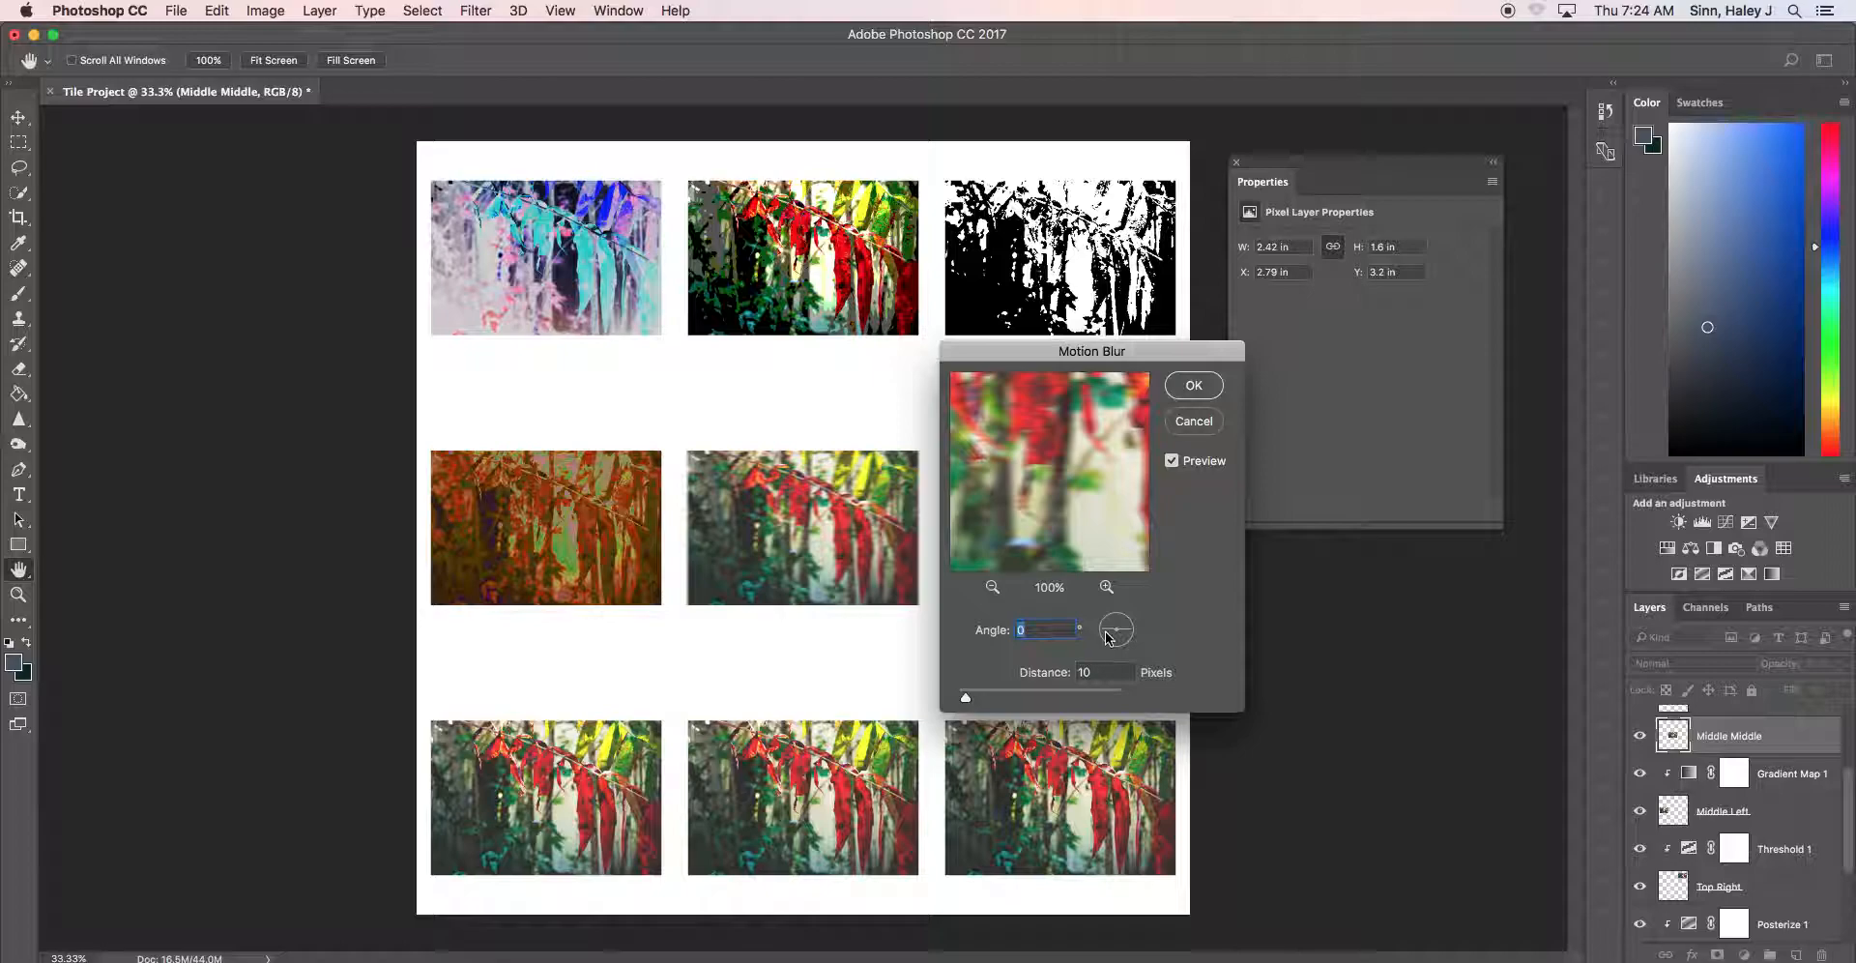
left_click_drag(1105, 630, 1105, 637)
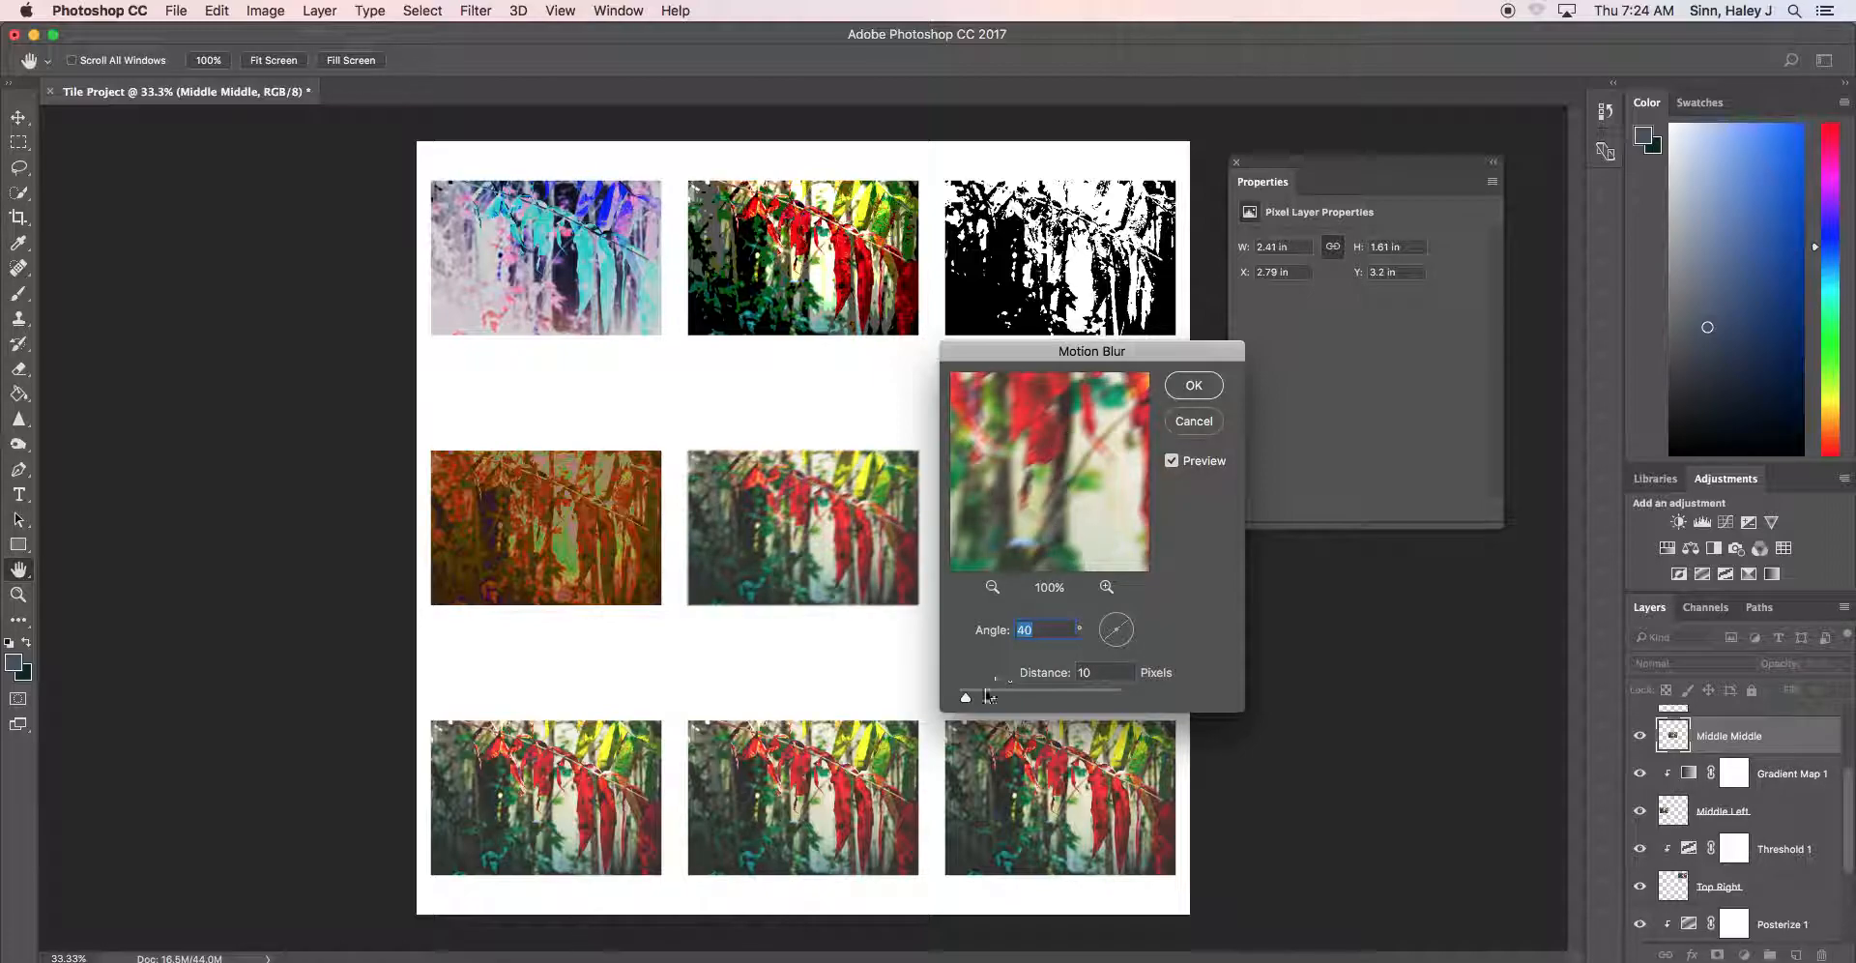
mouse_move(963, 699)
left_mouse_down()
mouse_move(1013, 700)
mouse_move(994, 698)
left_mouse_up()
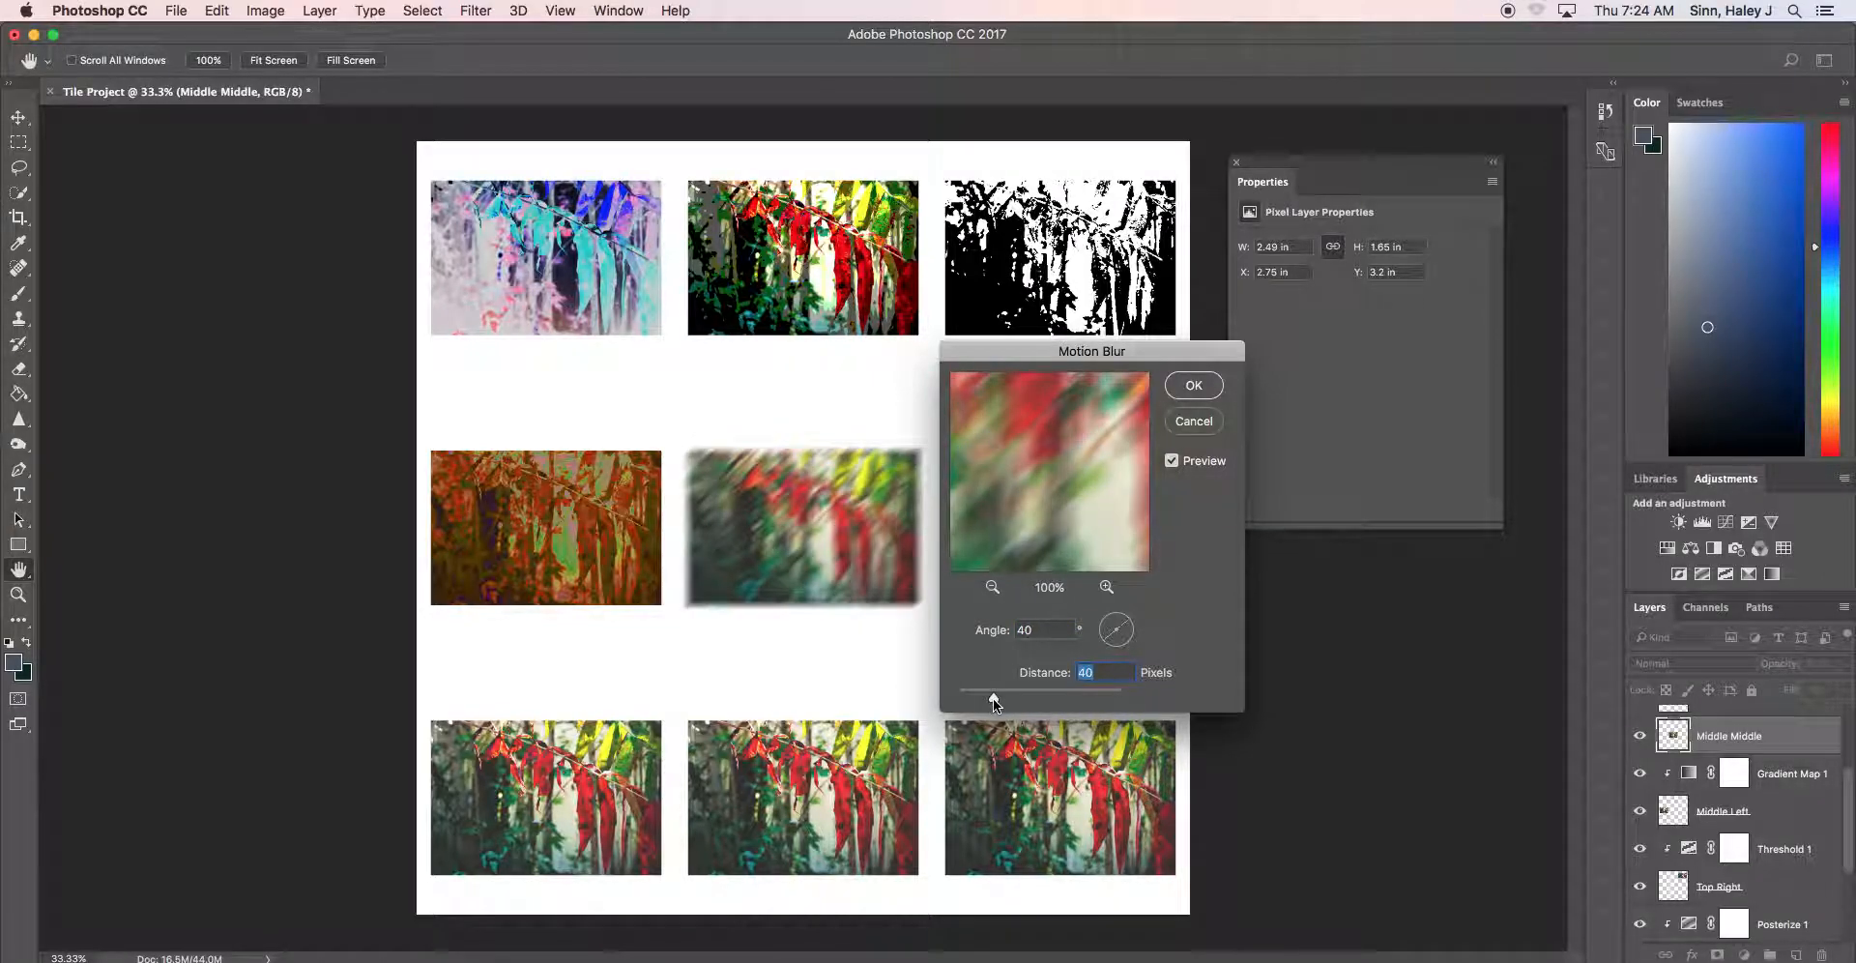
left_click(1191, 387)
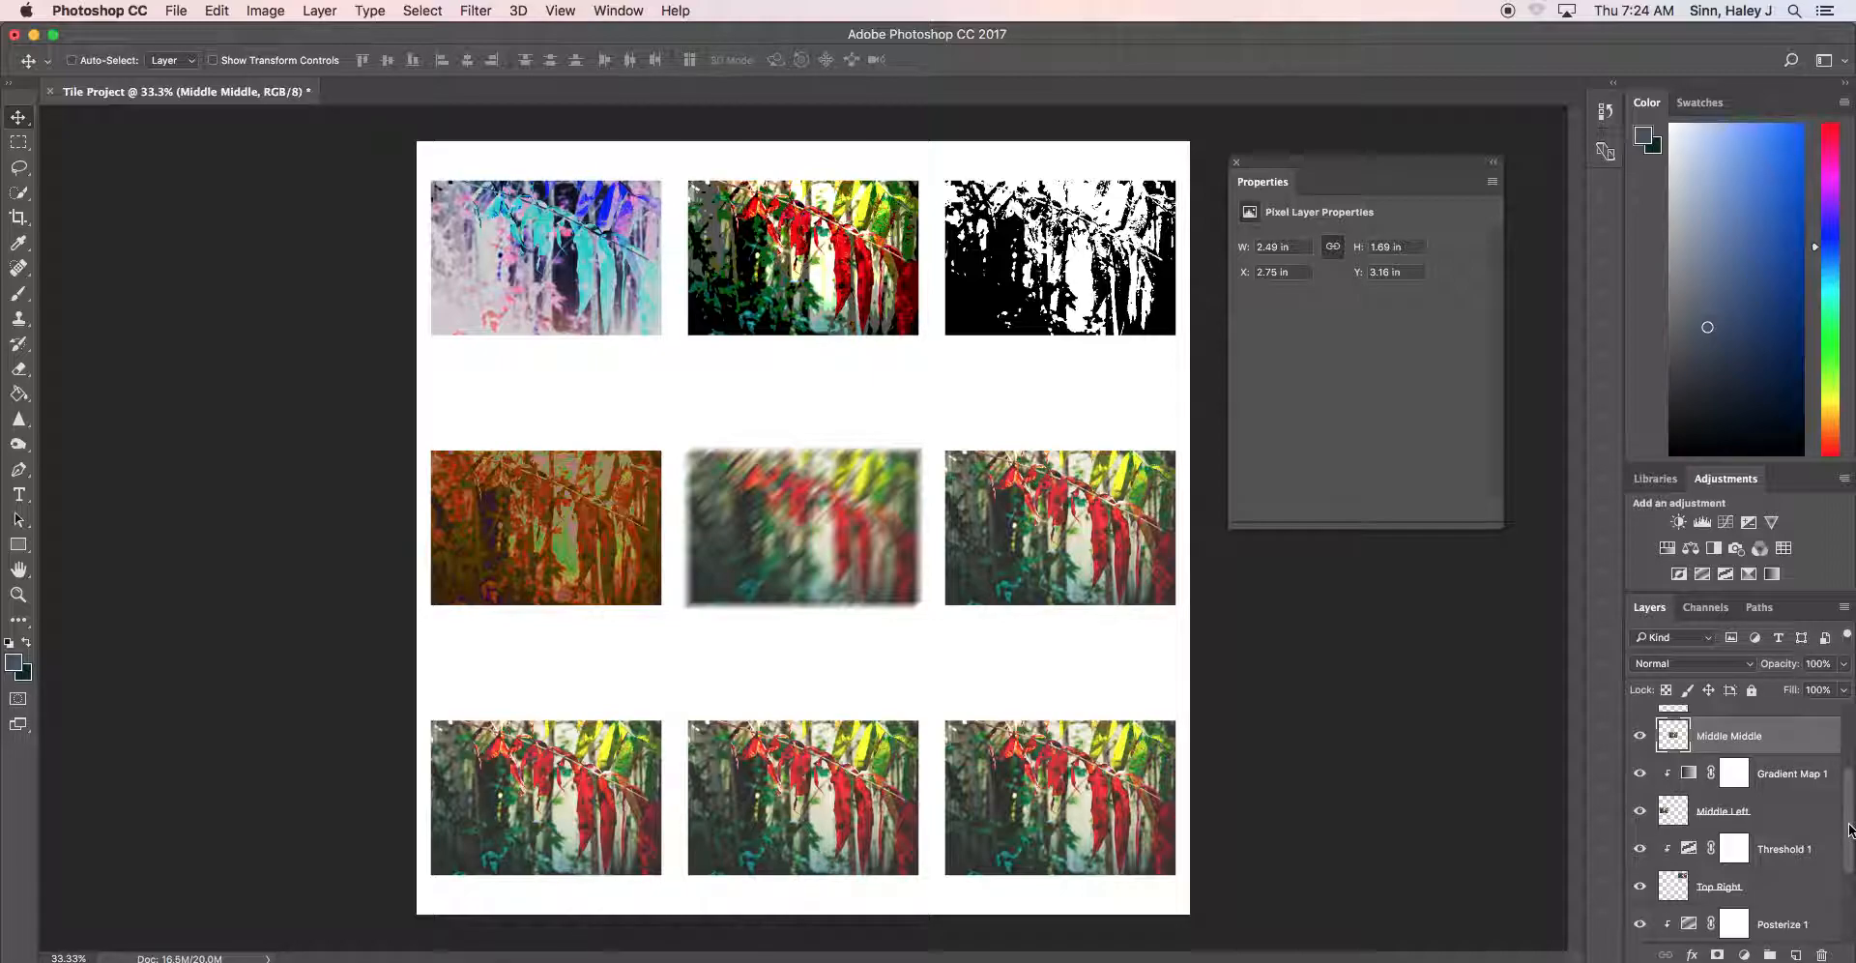
Apply a sine-type Wave distortion filter to the Middle Right layer with a low number of generators
left_click_drag(1849, 829, 1849, 759)
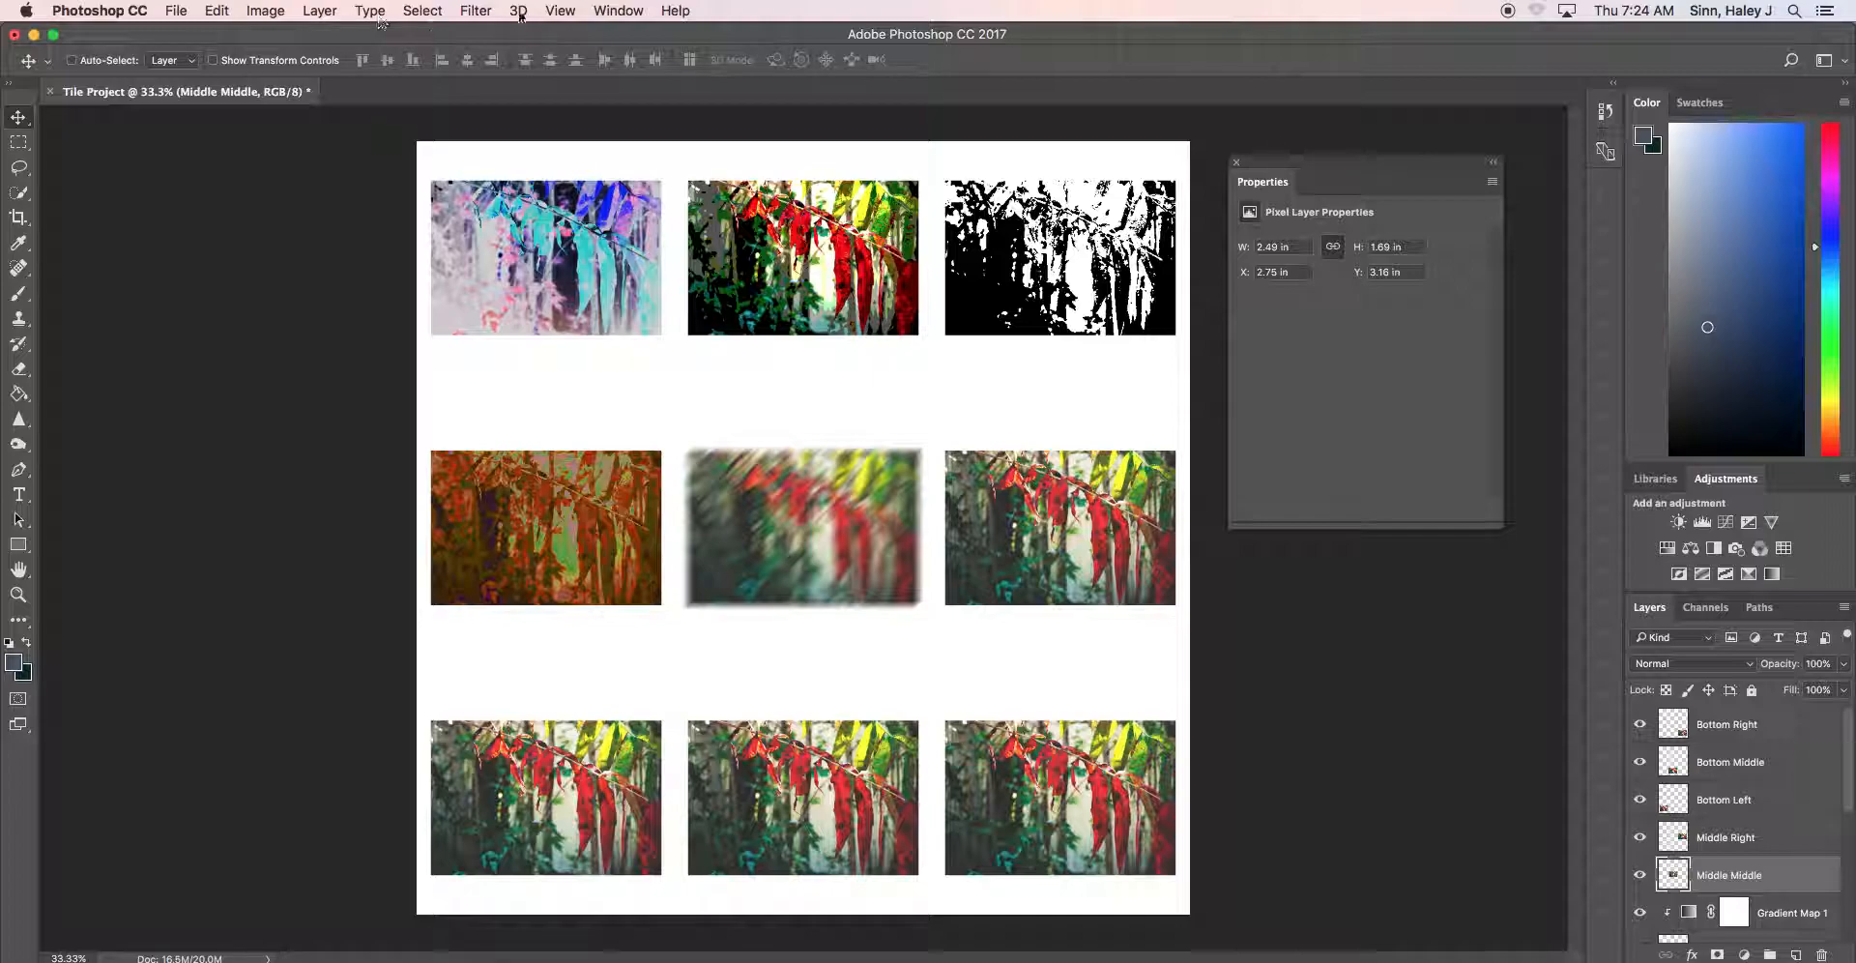
left_click(475, 11)
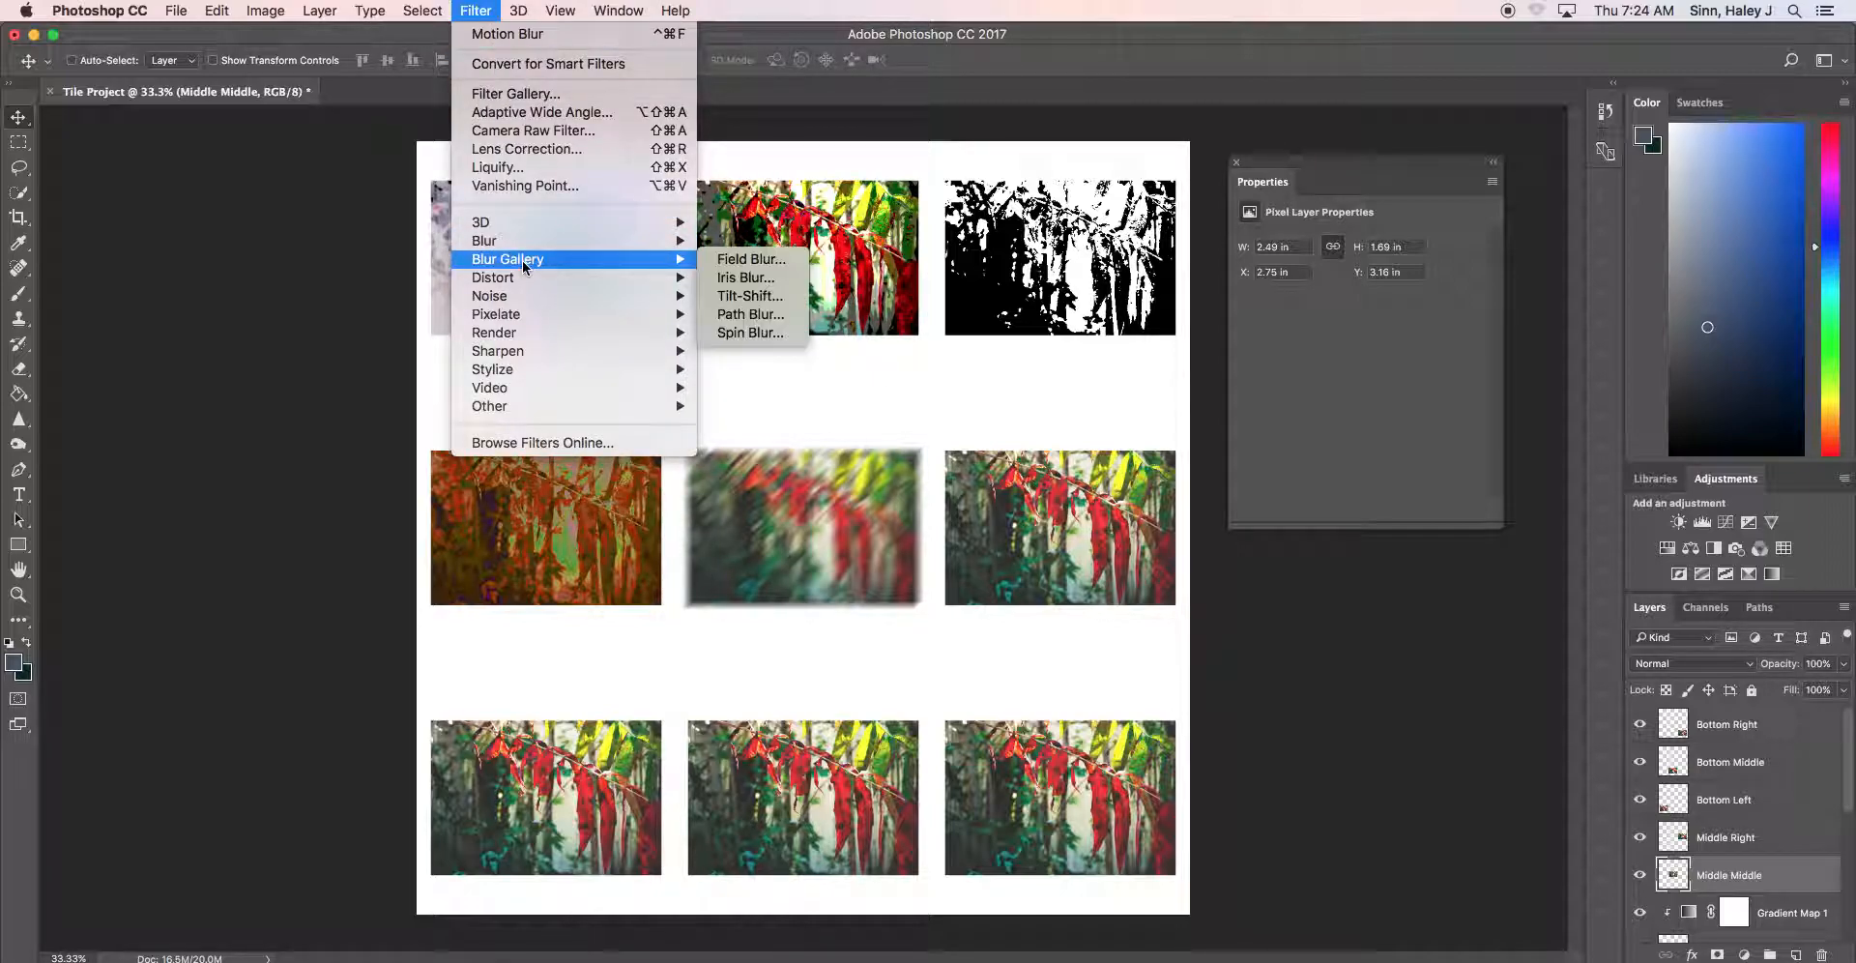
left_click(610, 73)
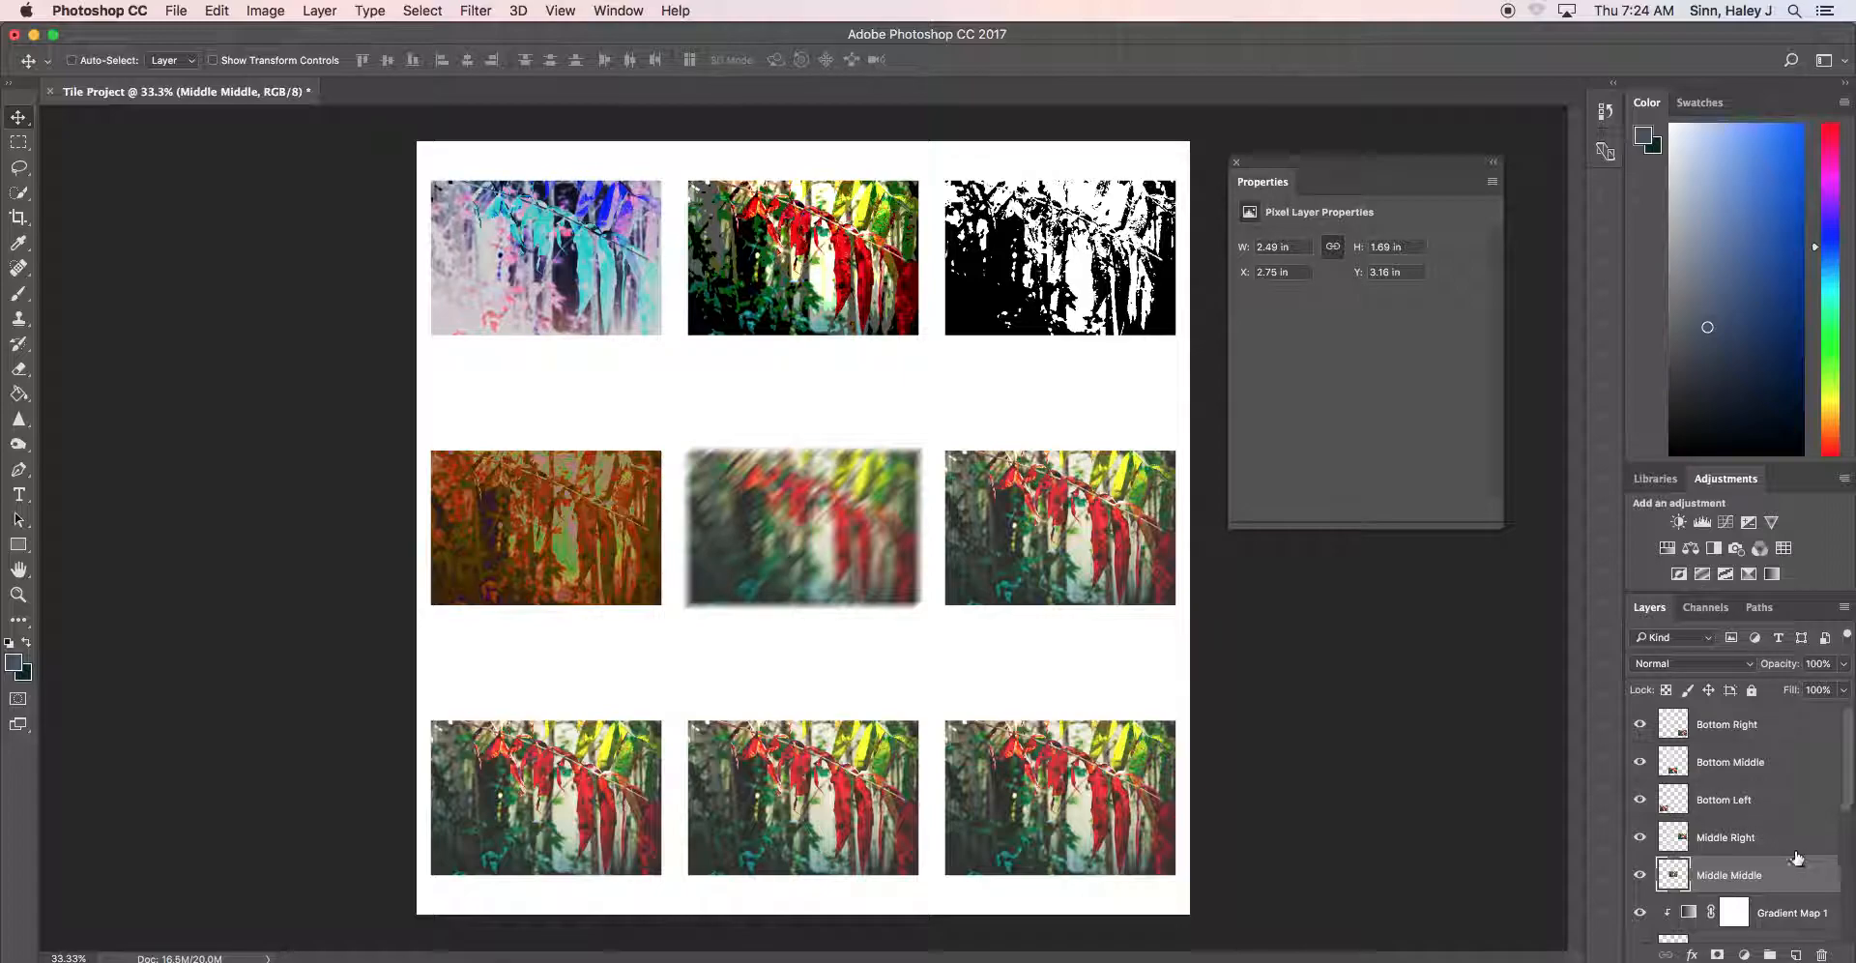
left_click(1788, 847)
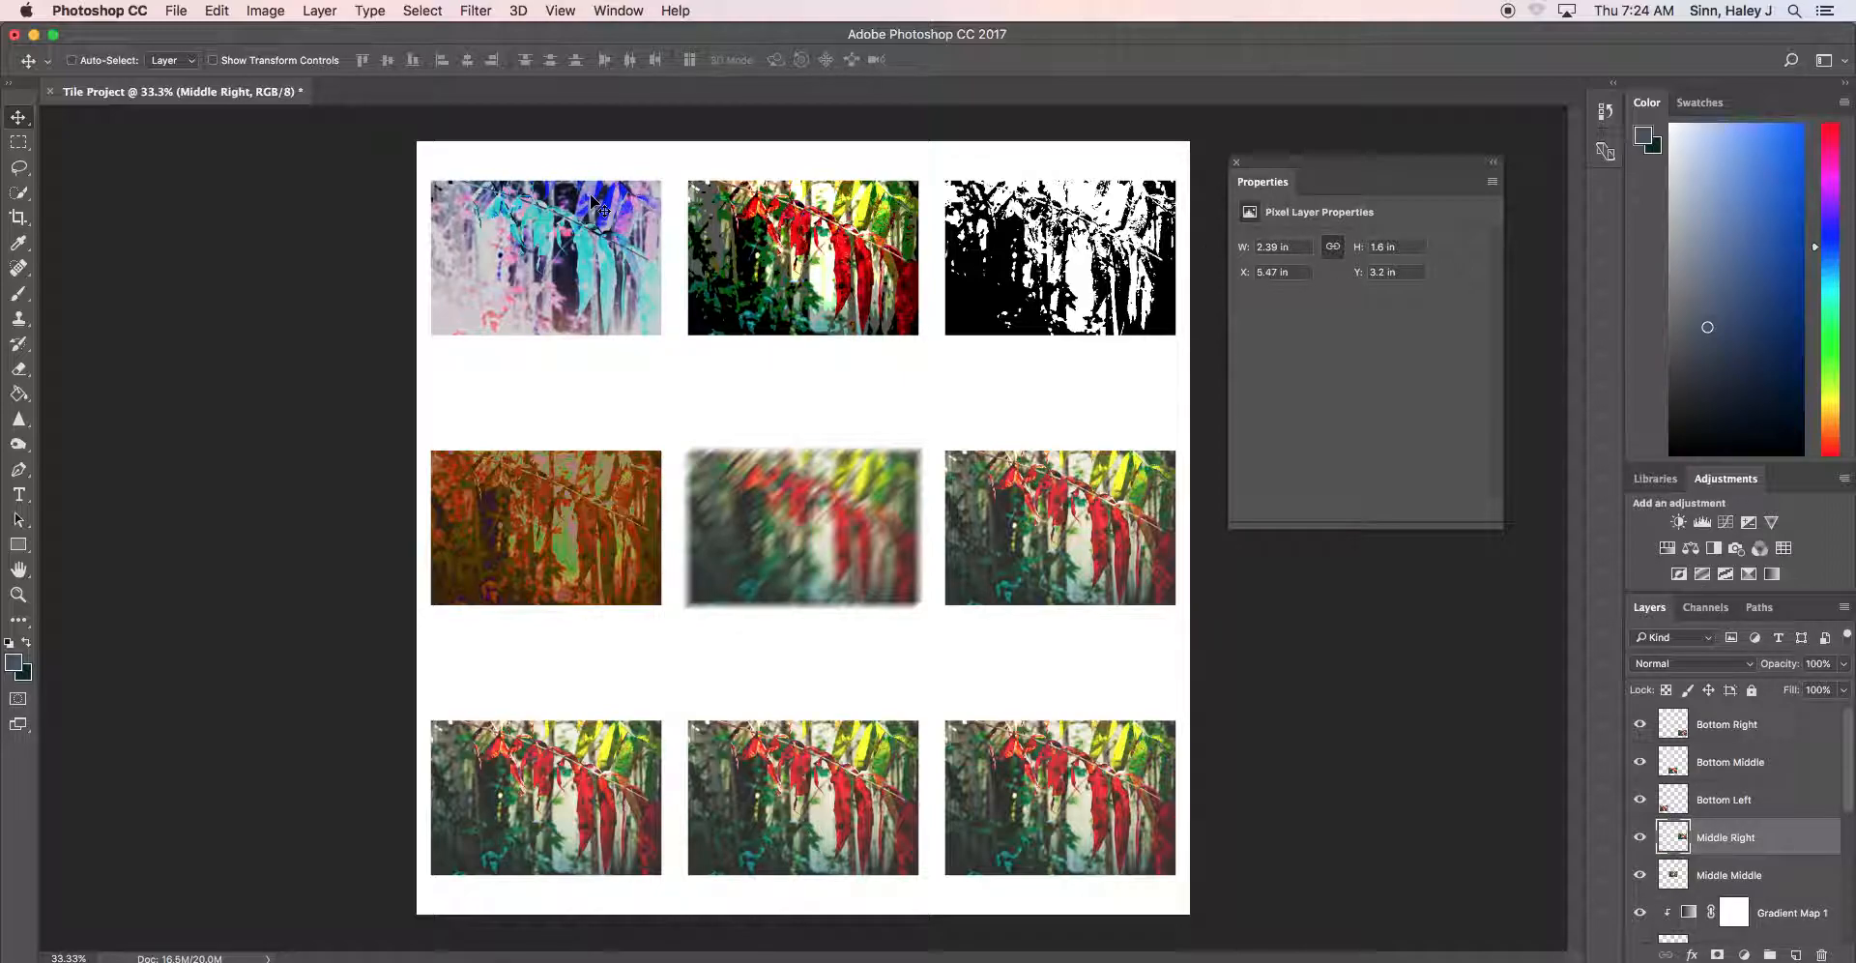
left_click(475, 11)
mouse_move(508, 289)
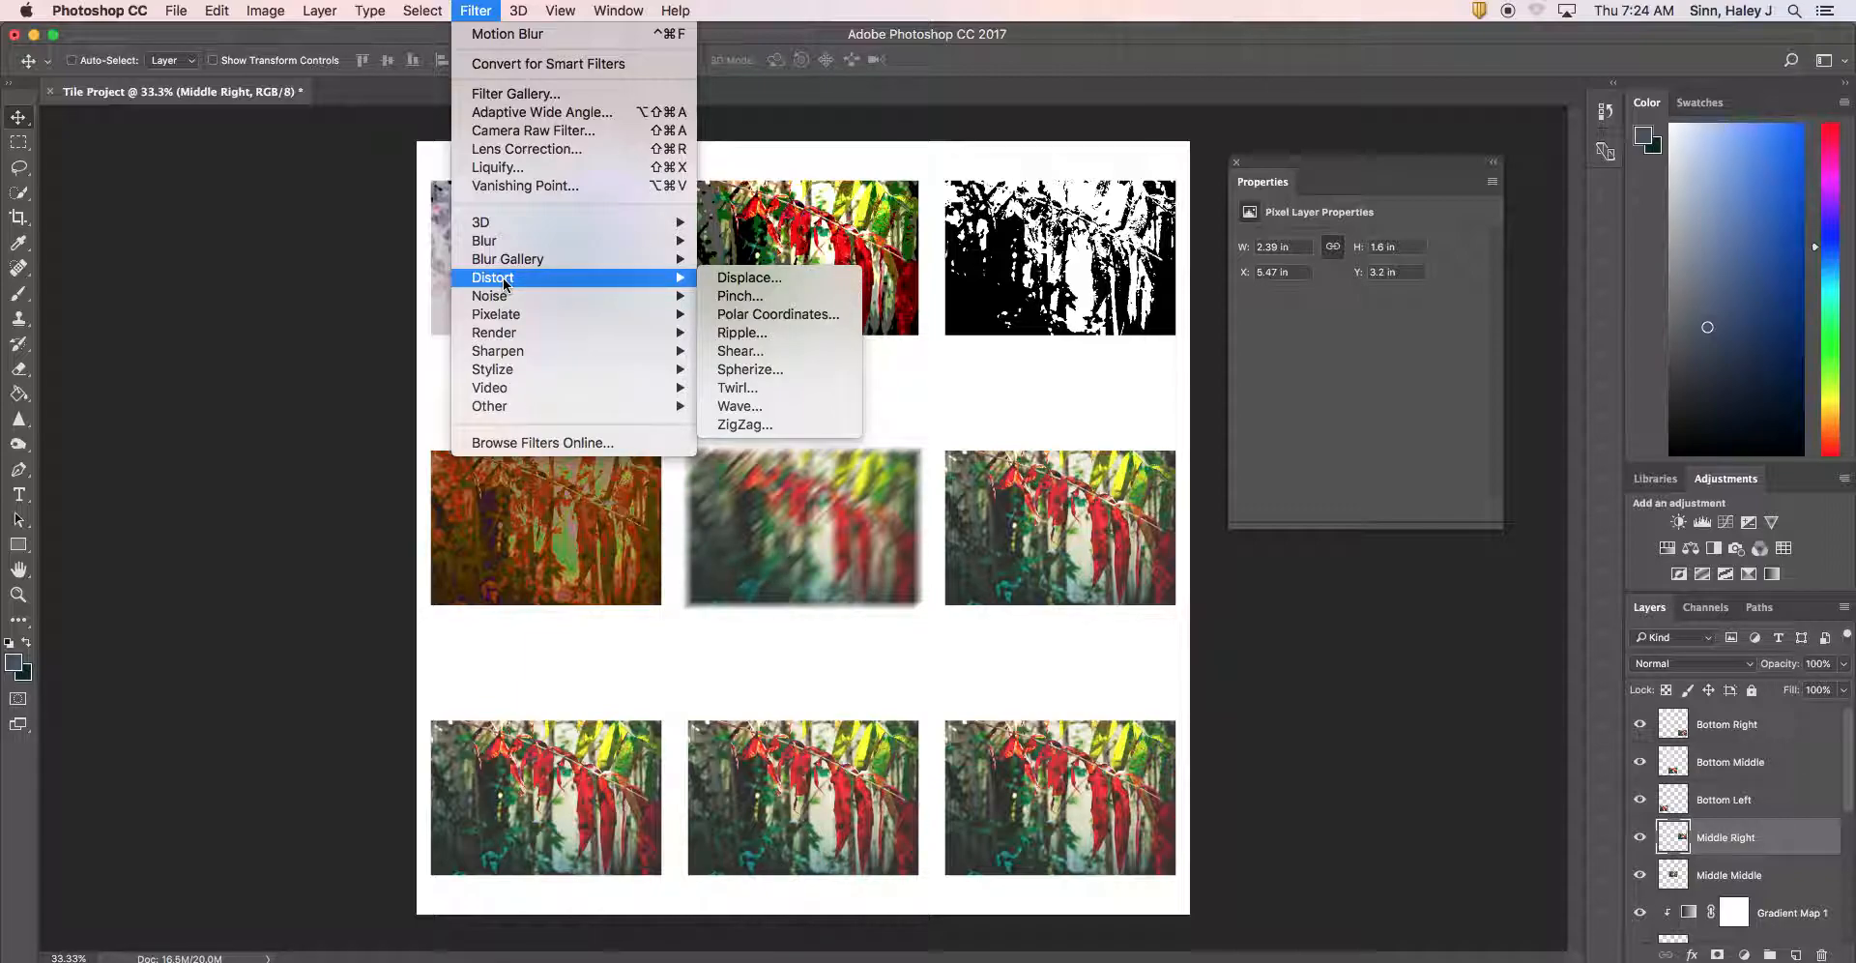
left_click(782, 408)
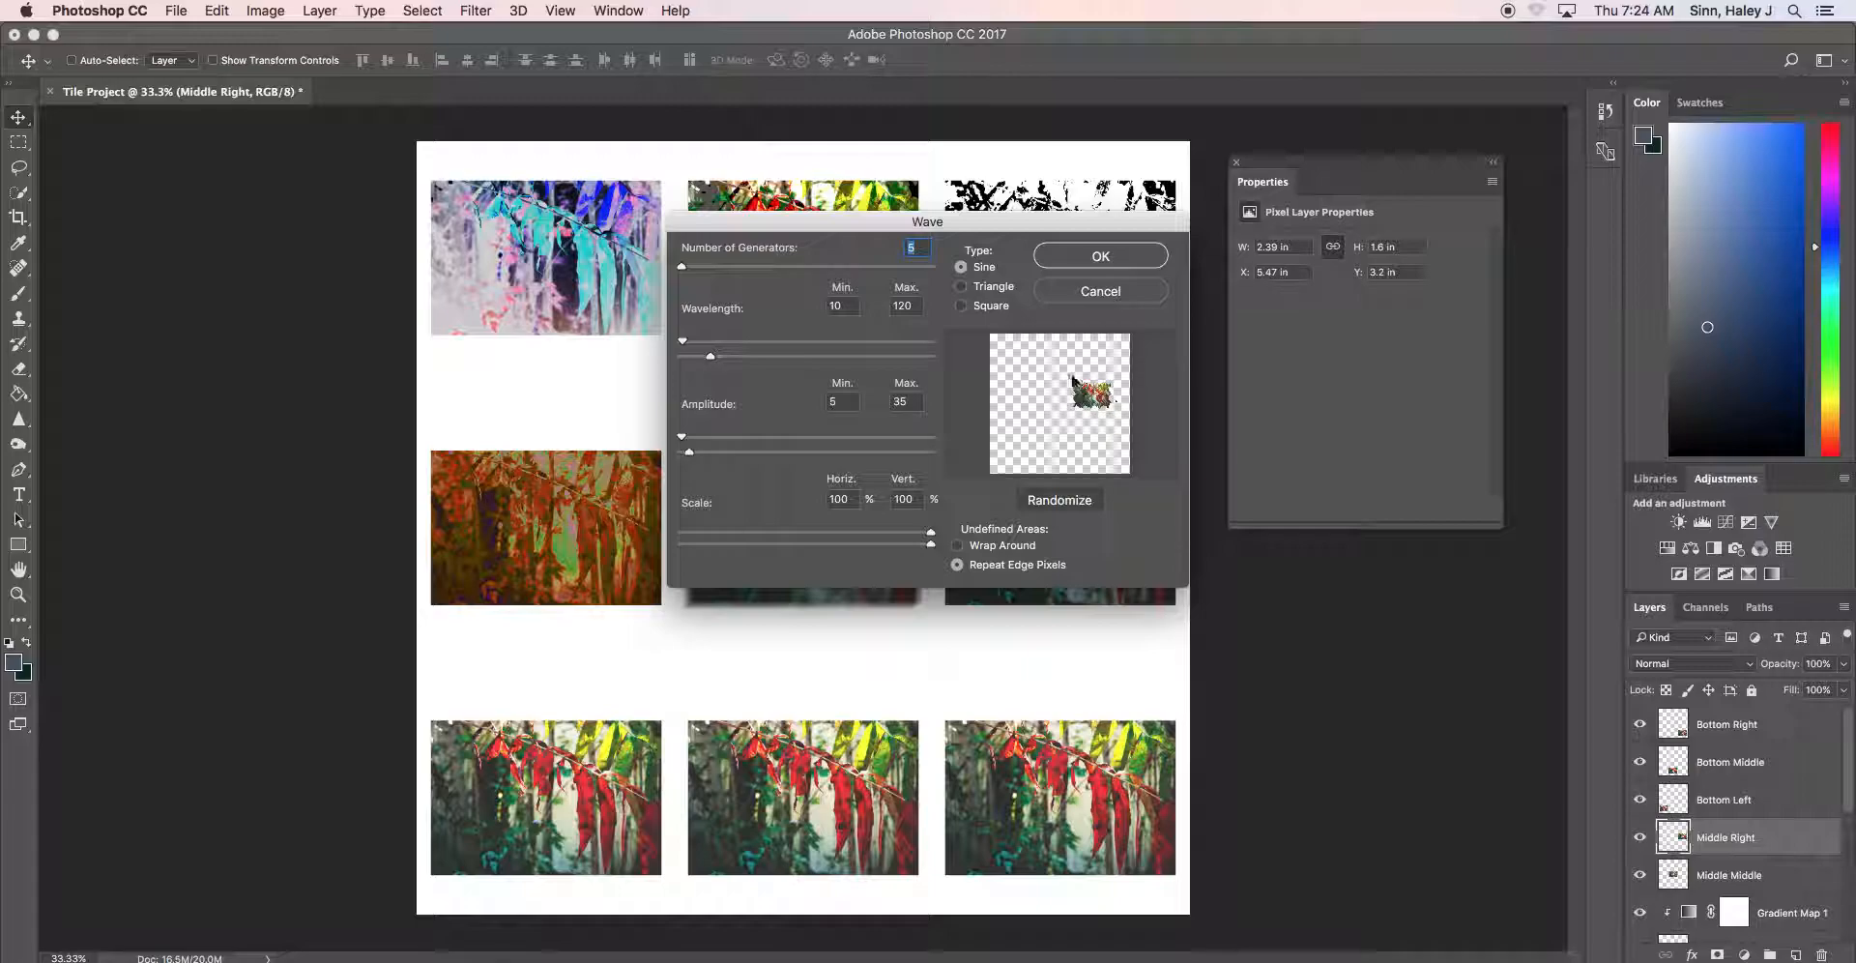
left_click_drag(682, 269, 728, 278)
left_click_drag(727, 271, 685, 272)
left_click(1126, 265)
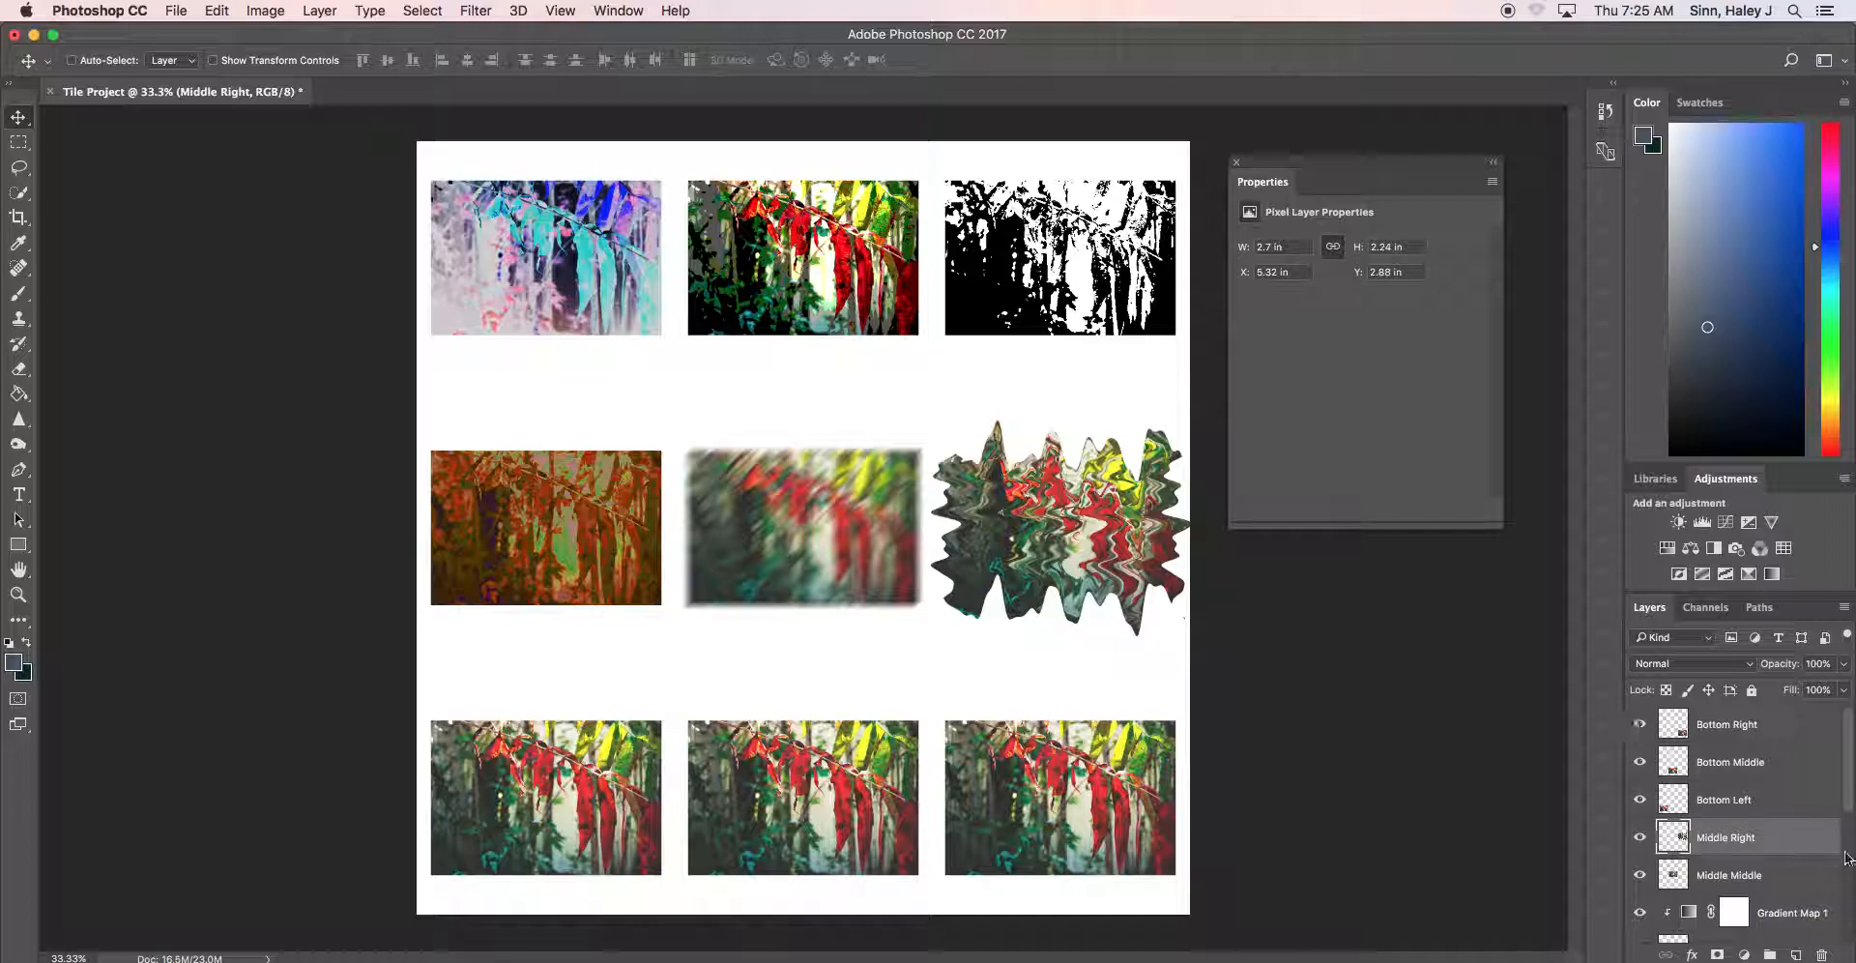
Apply an Add Noise filter to the Bottom Left layer with uniform distribution and an amount of about 42%
left_click(1786, 810)
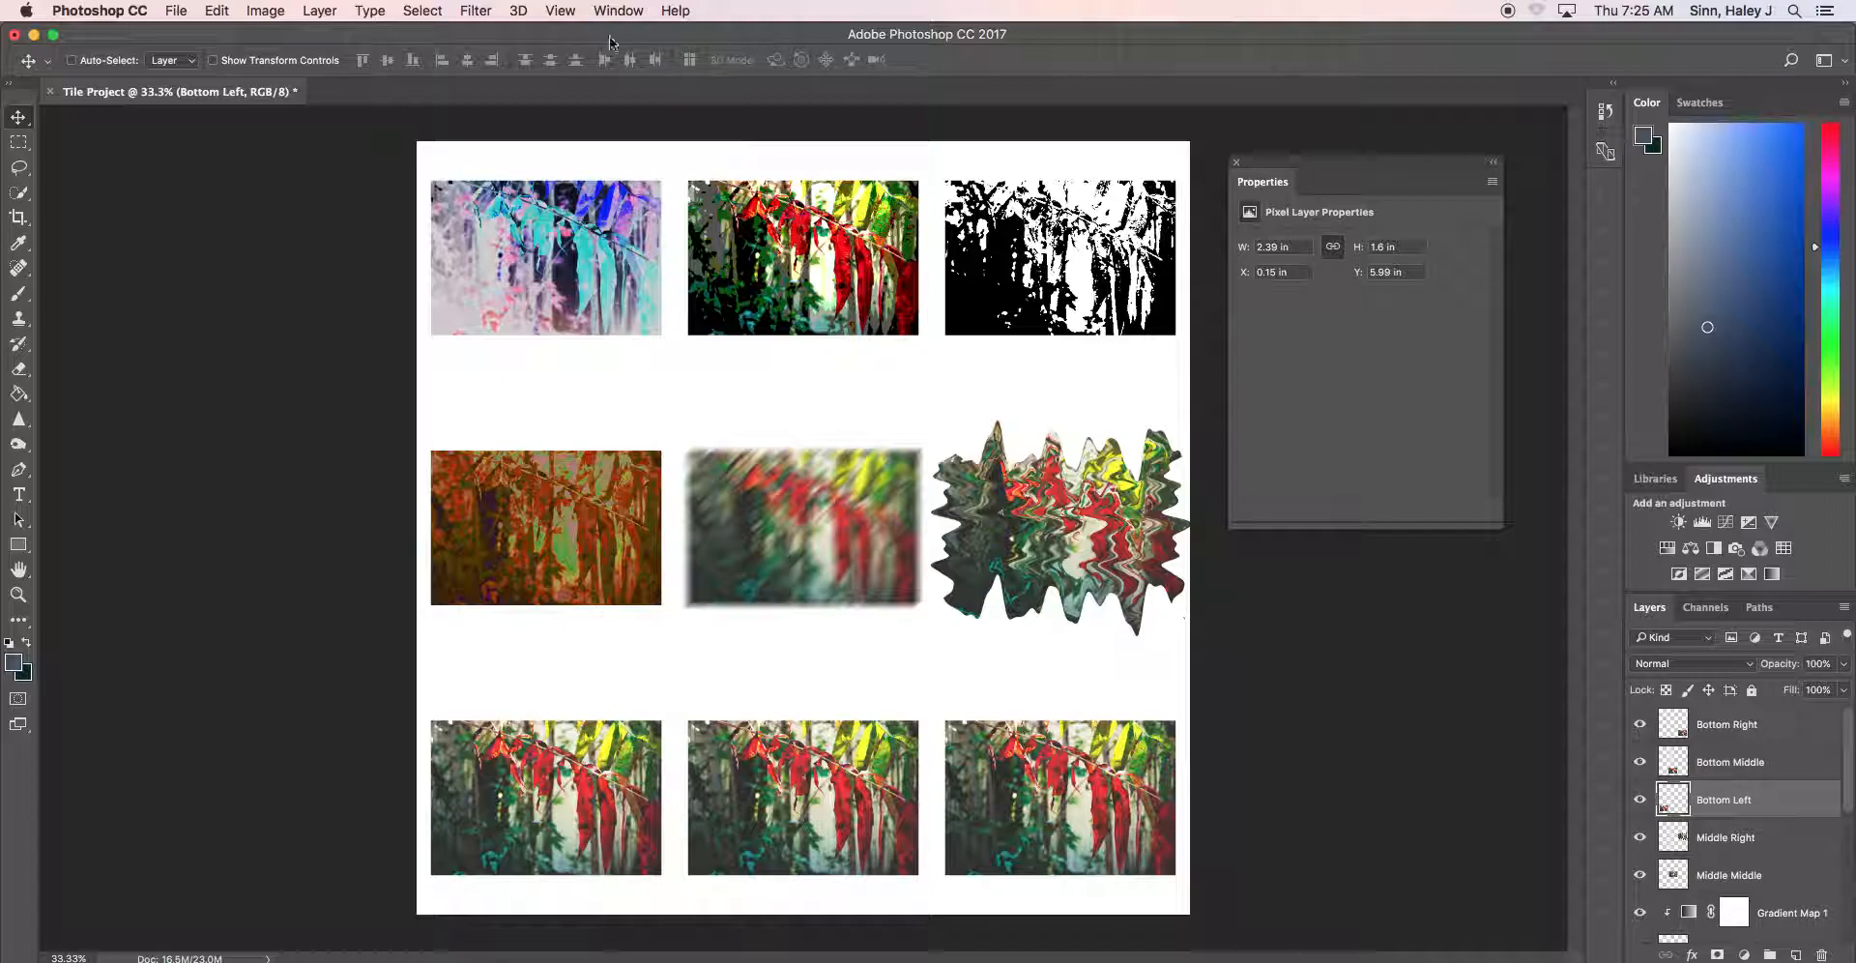
left_click(473, 11)
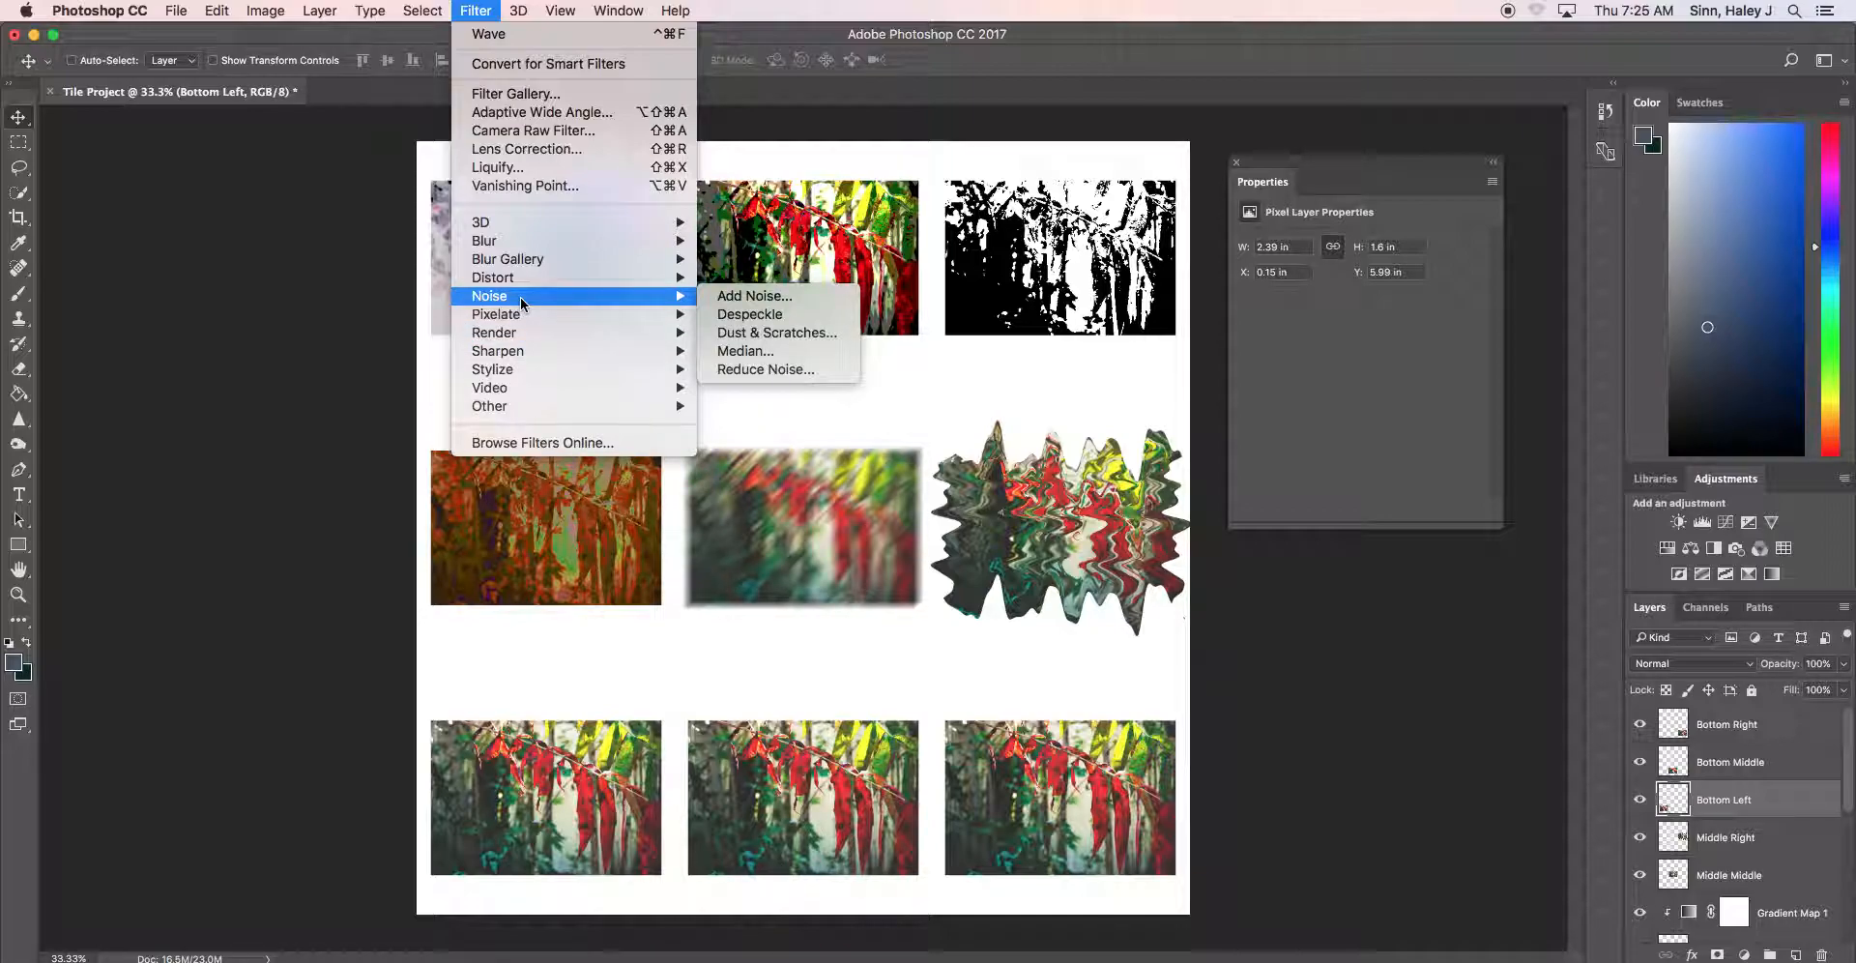
left_click(810, 305)
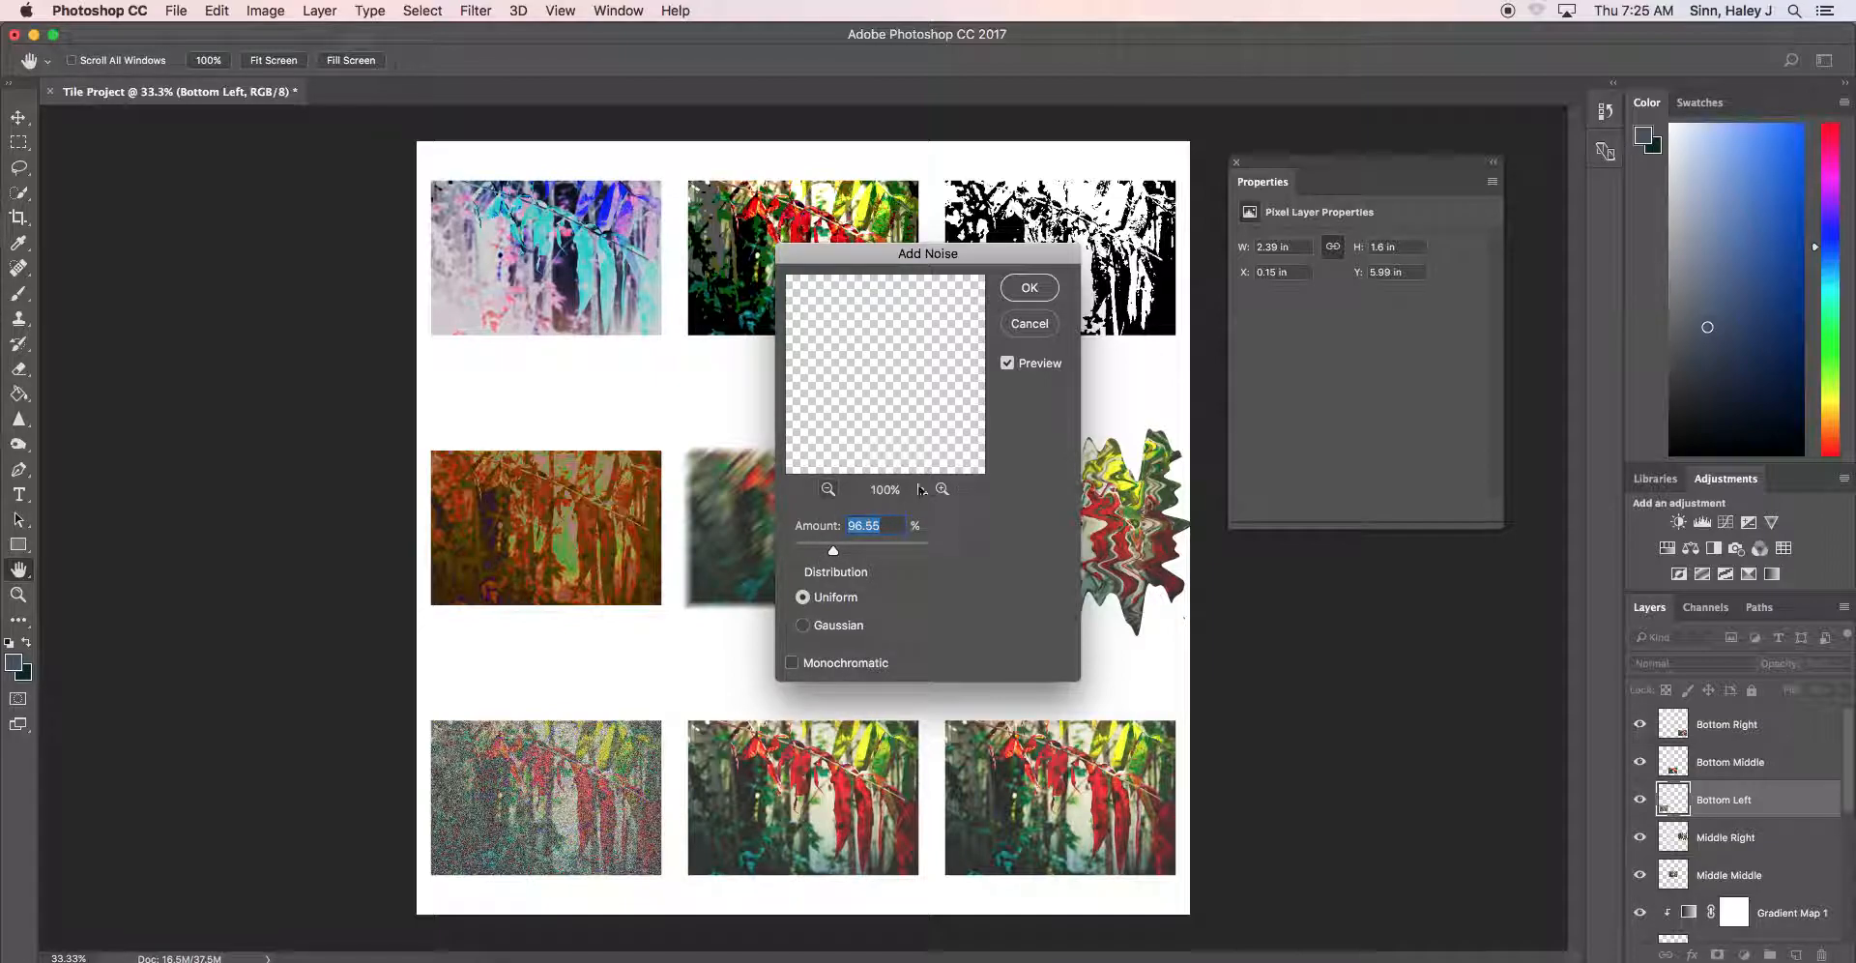
left_click(829, 491)
left_click(828, 491)
left_click(828, 491)
left_click(828, 491)
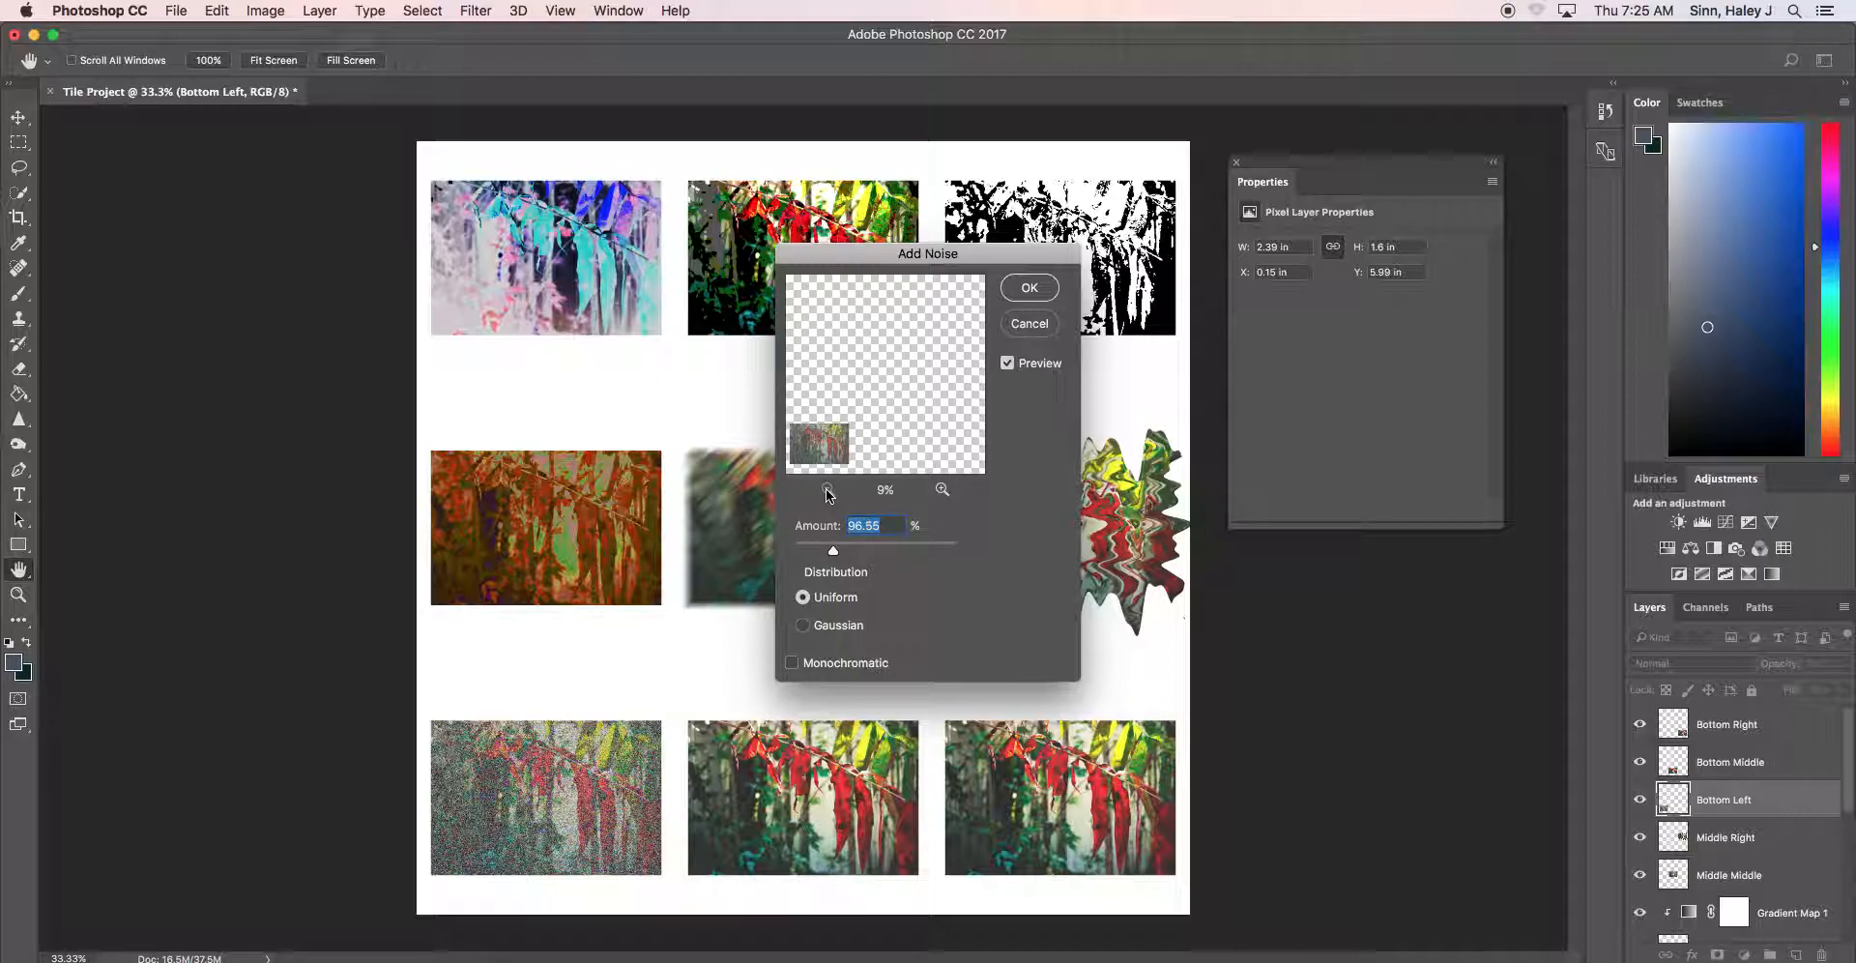
left_click_drag(829, 555, 806, 549)
left_click(823, 553)
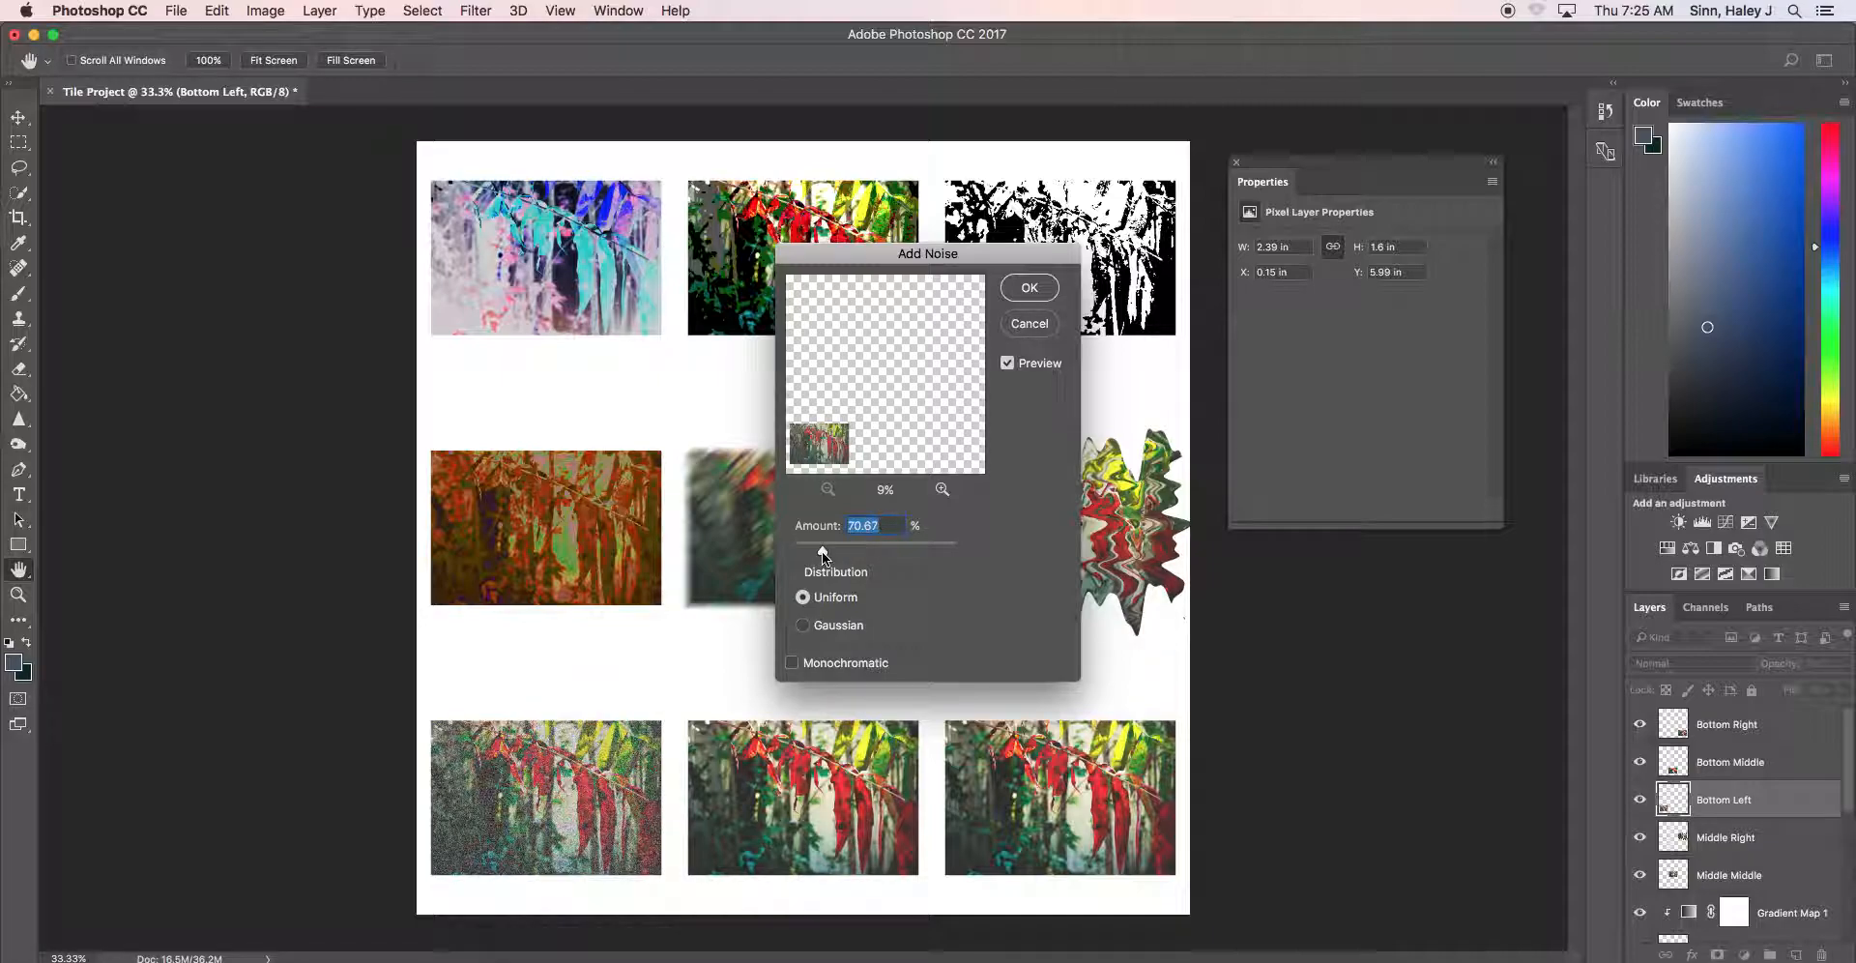
mouse_move(821, 553)
left_mouse_down()
mouse_move(874, 555)
mouse_move(813, 553)
left_mouse_up()
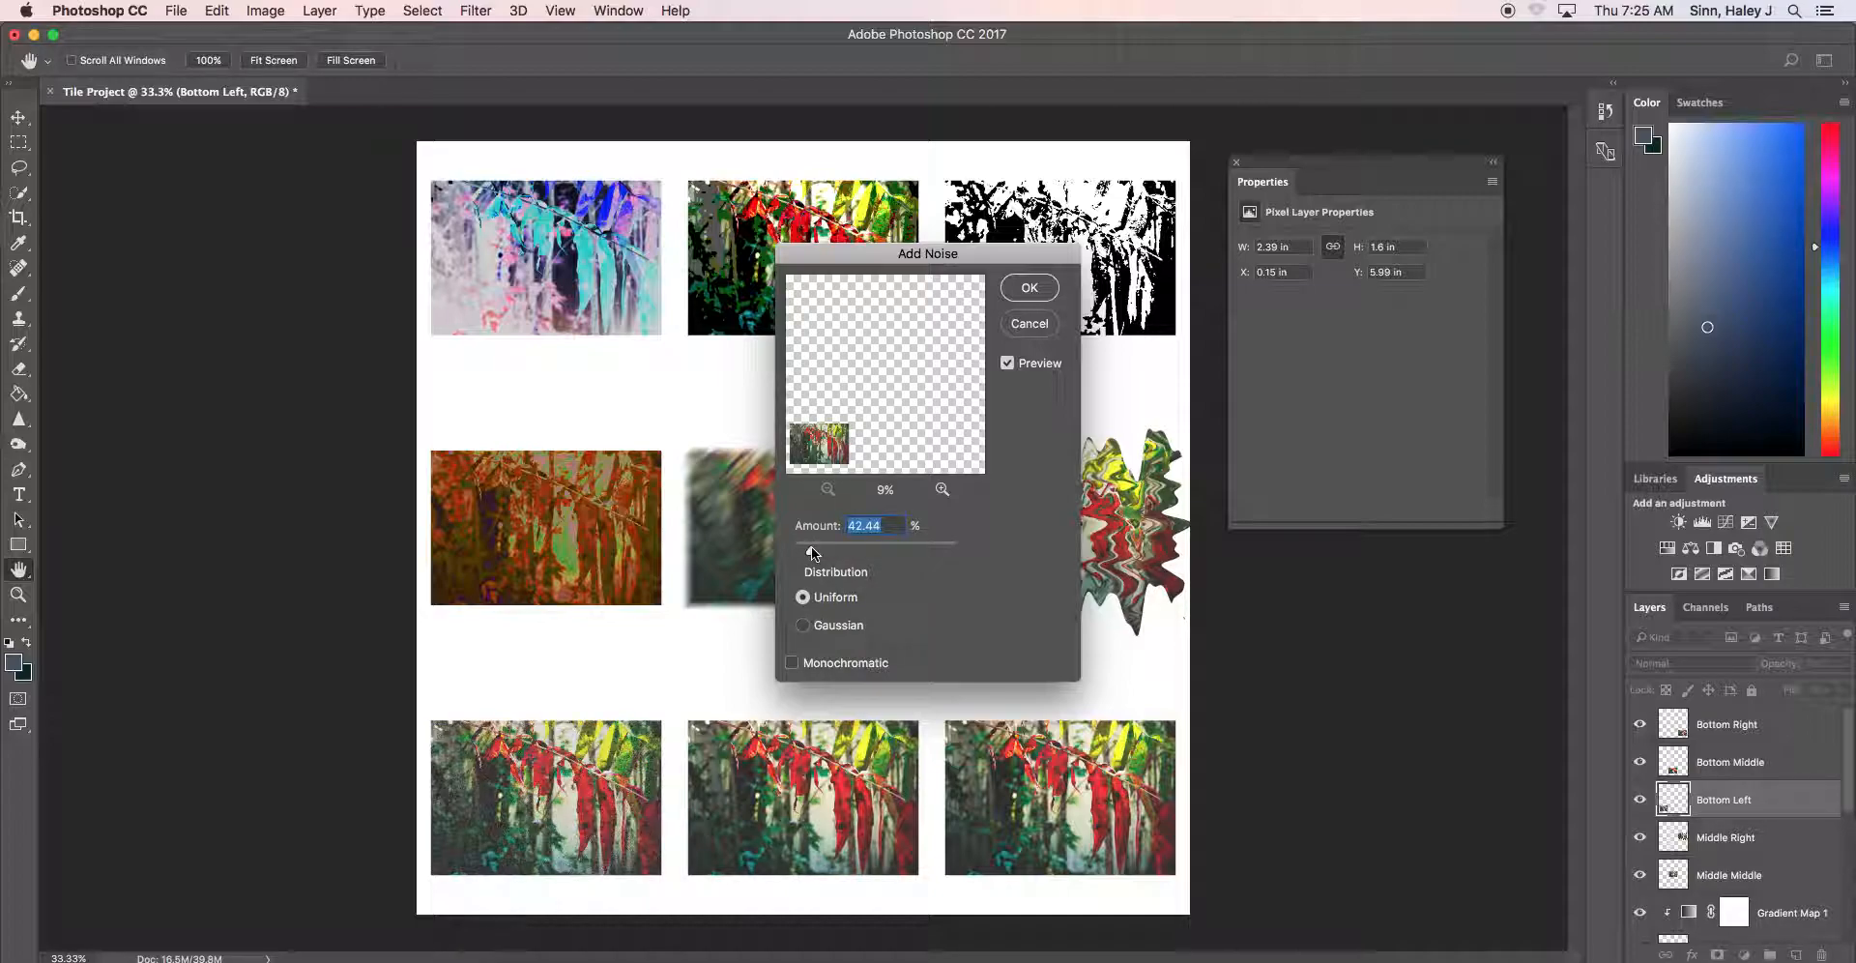
left_click(1032, 291)
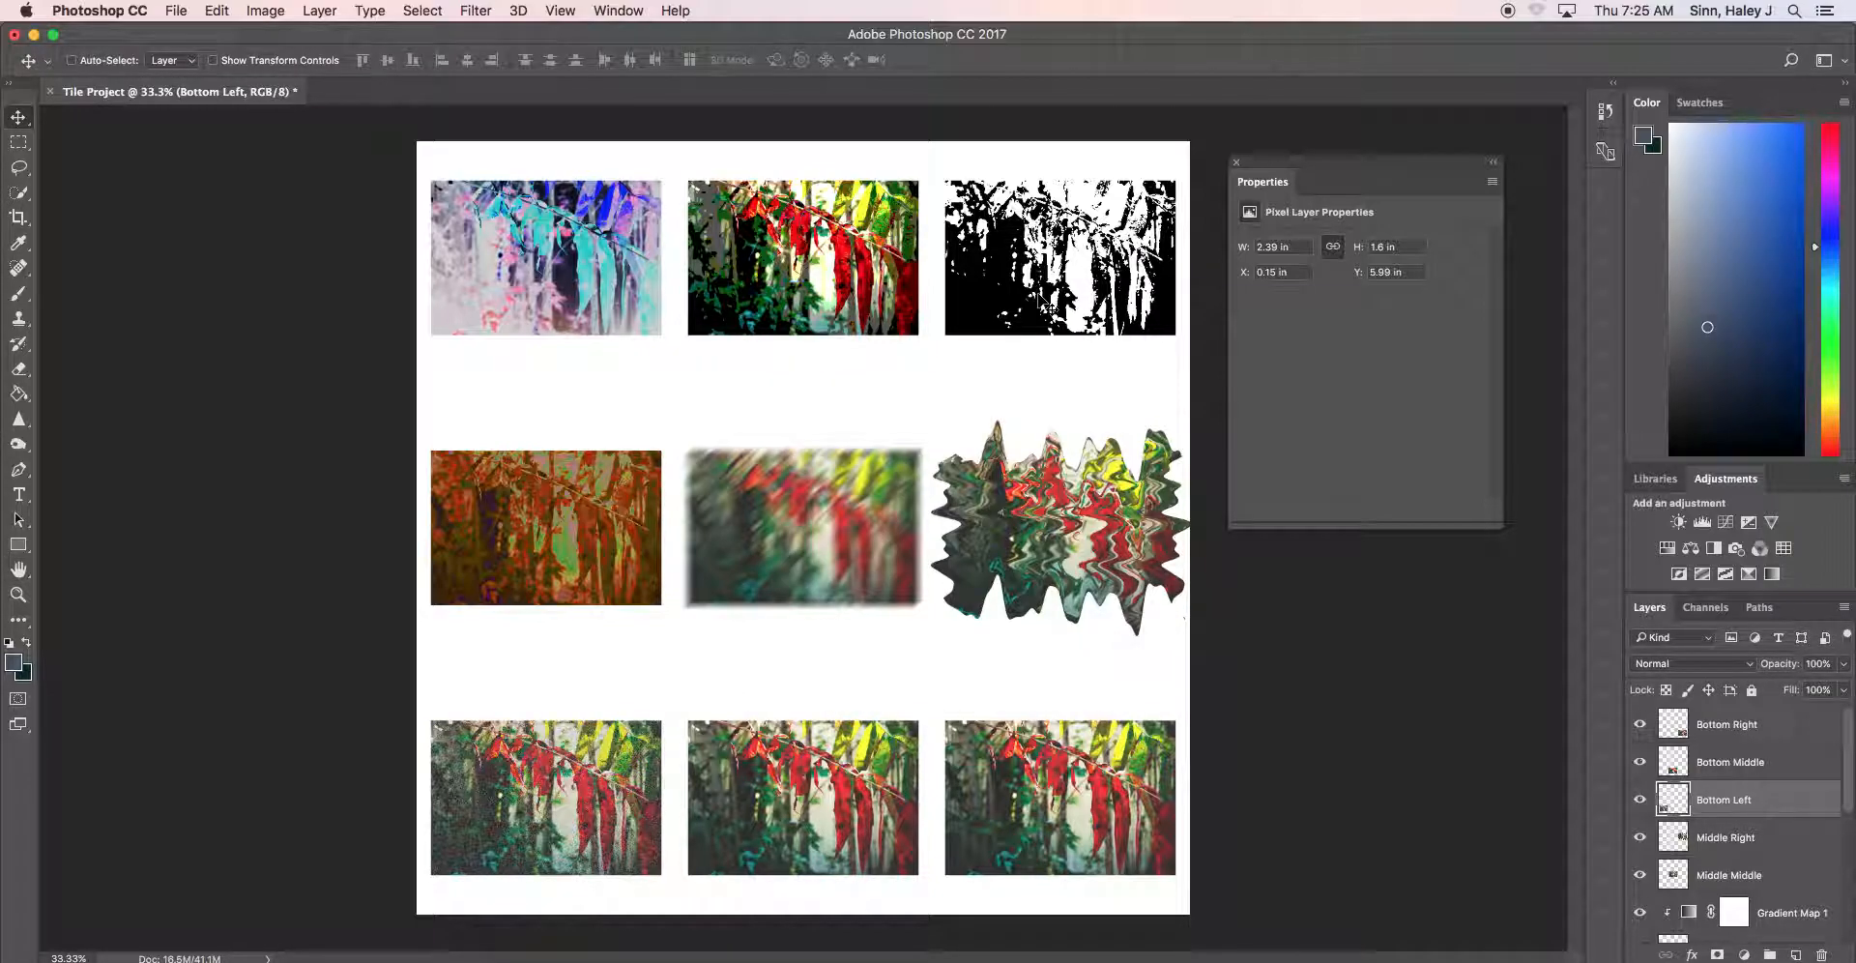
Apply a Mosaic pixelate filter to the Bottom Middle layer with a cell size smaller than 28 square
left_click(1797, 765)
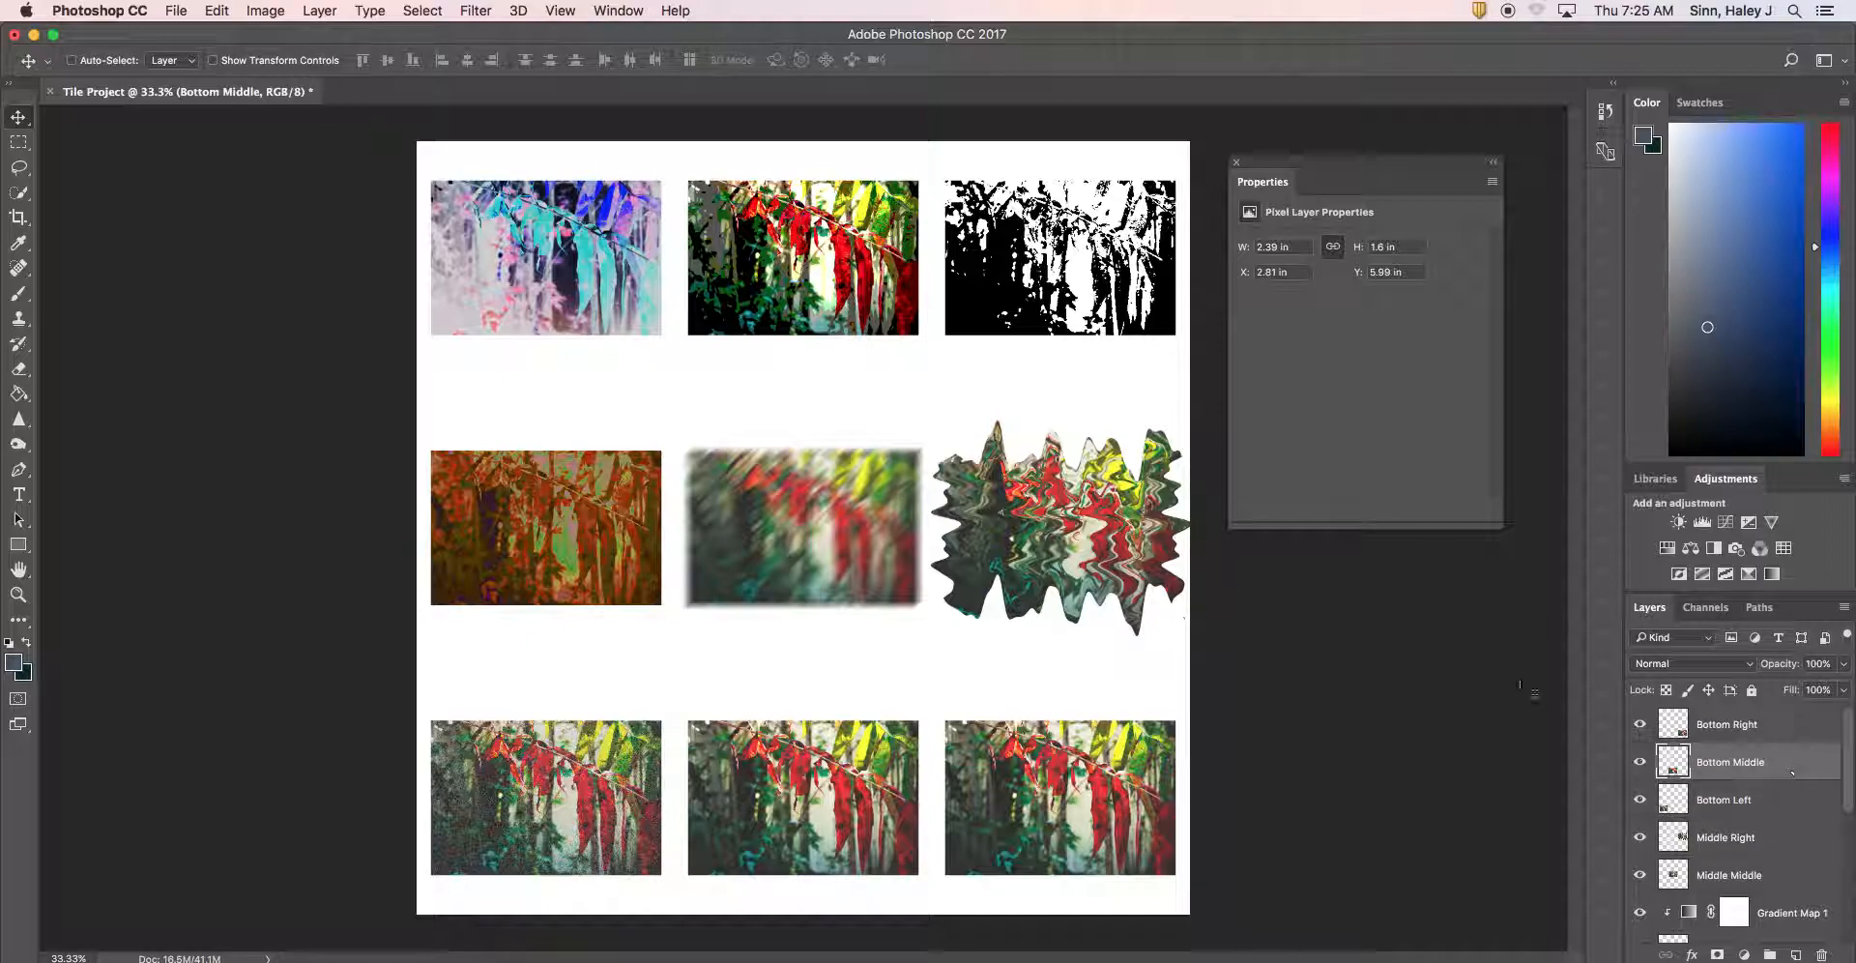
left_click(477, 10)
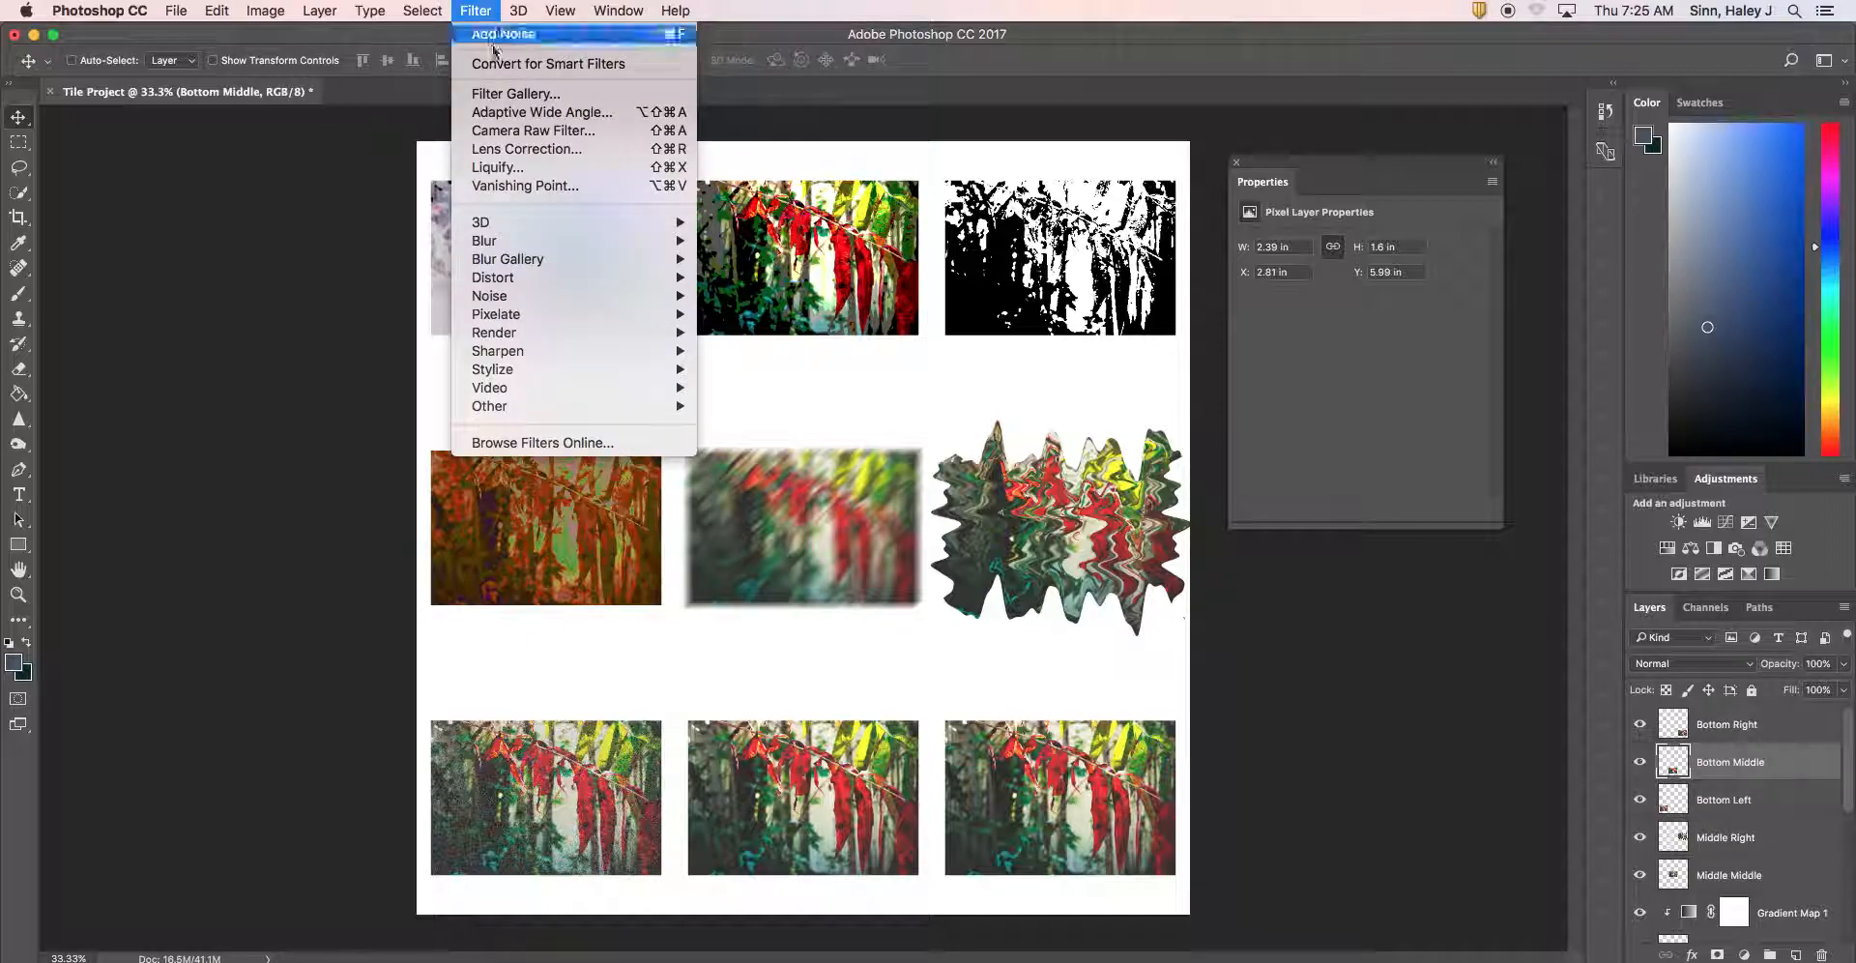
mouse_move(533, 320)
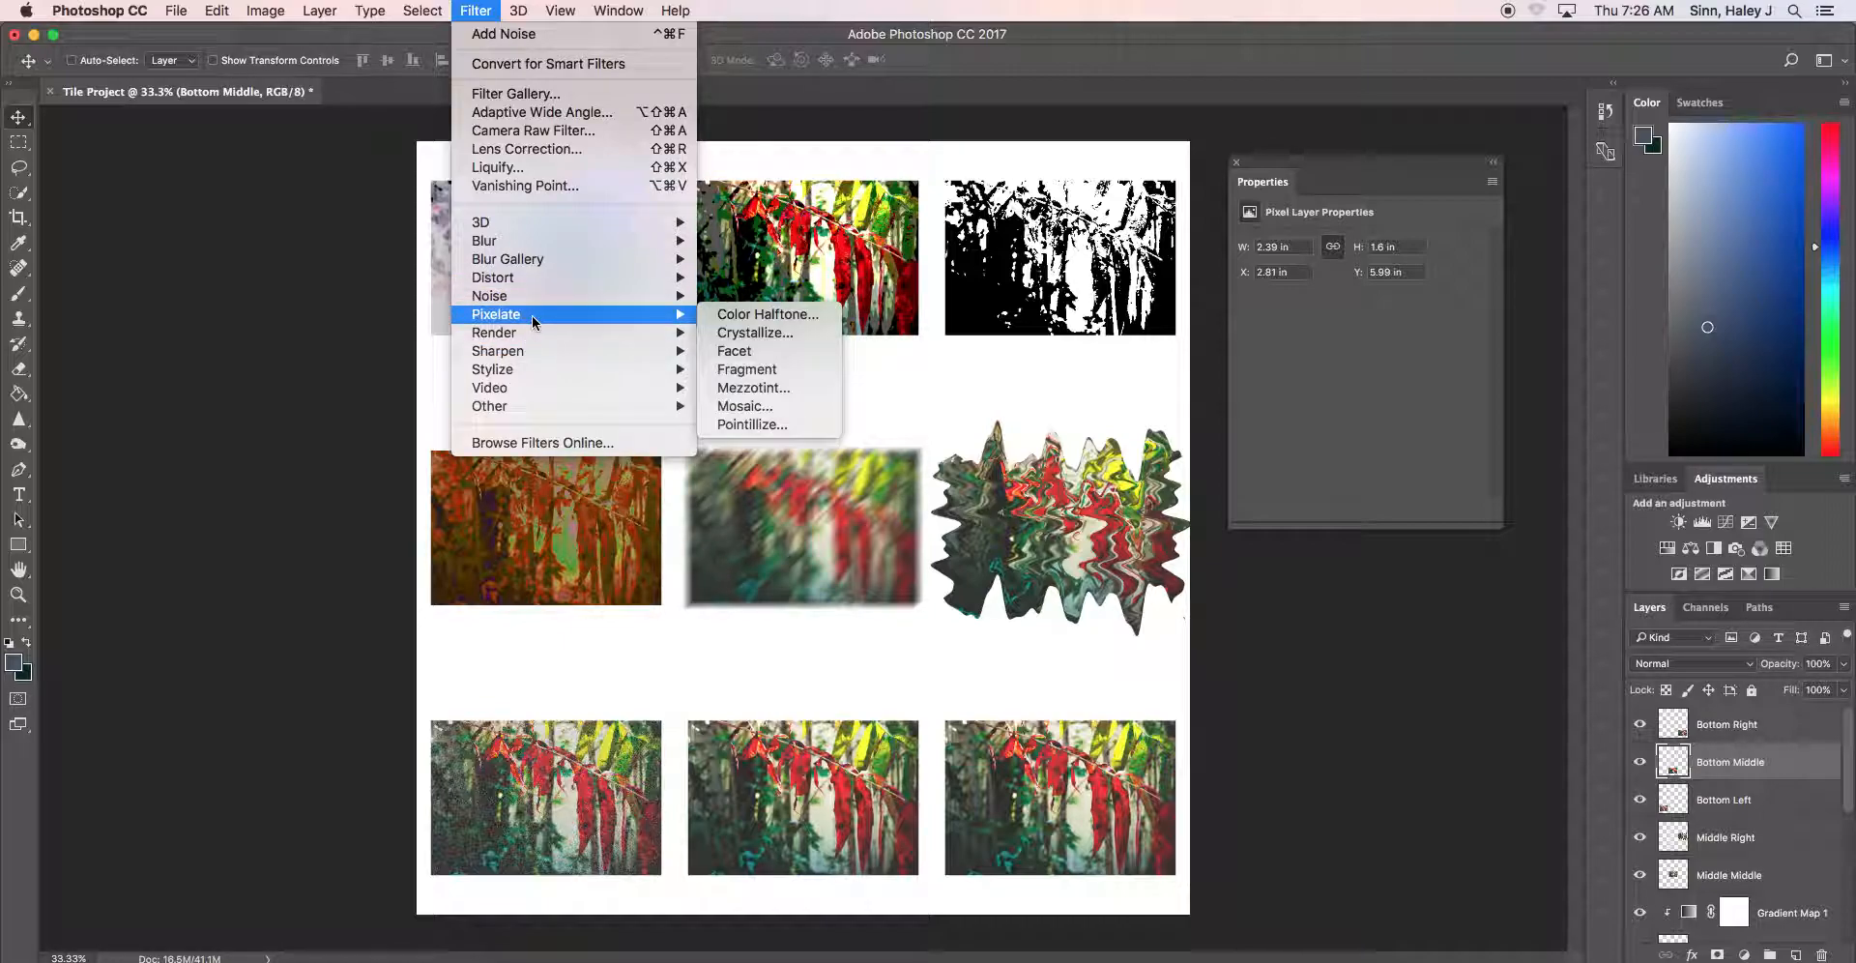
left_click(796, 414)
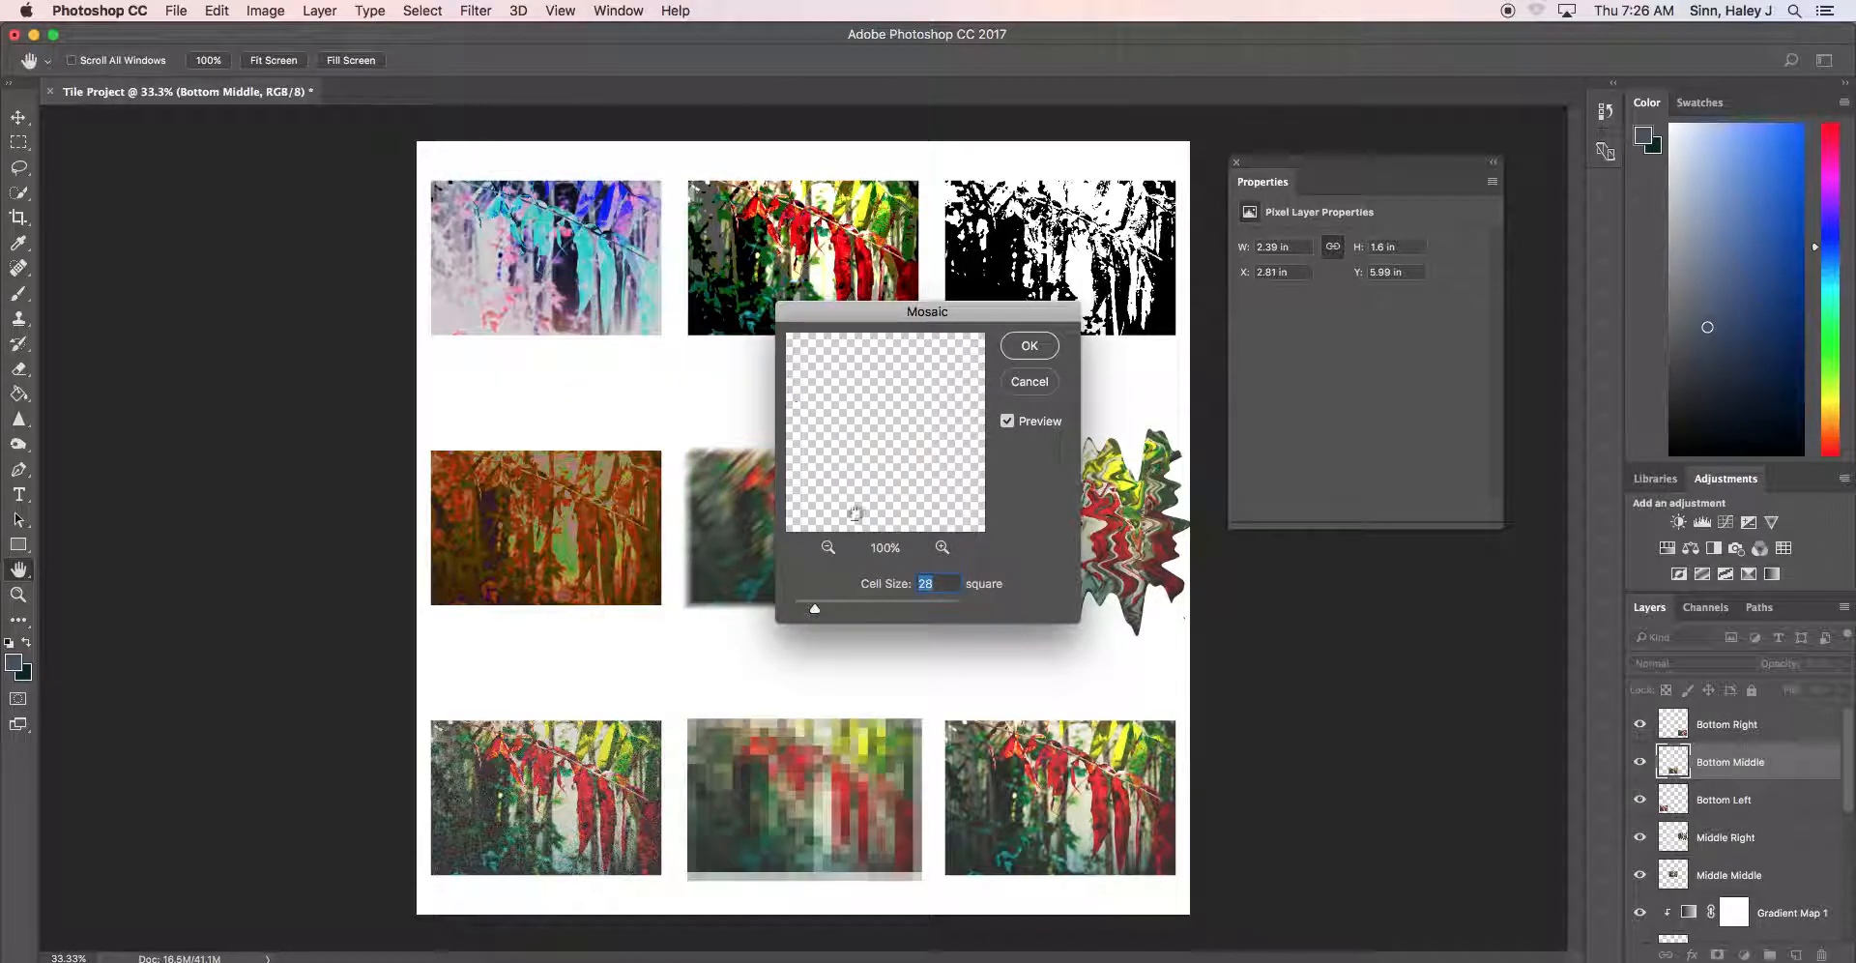
left_click(827, 549)
left_click(827, 549)
left_click(827, 550)
left_click(827, 549)
left_click(826, 551)
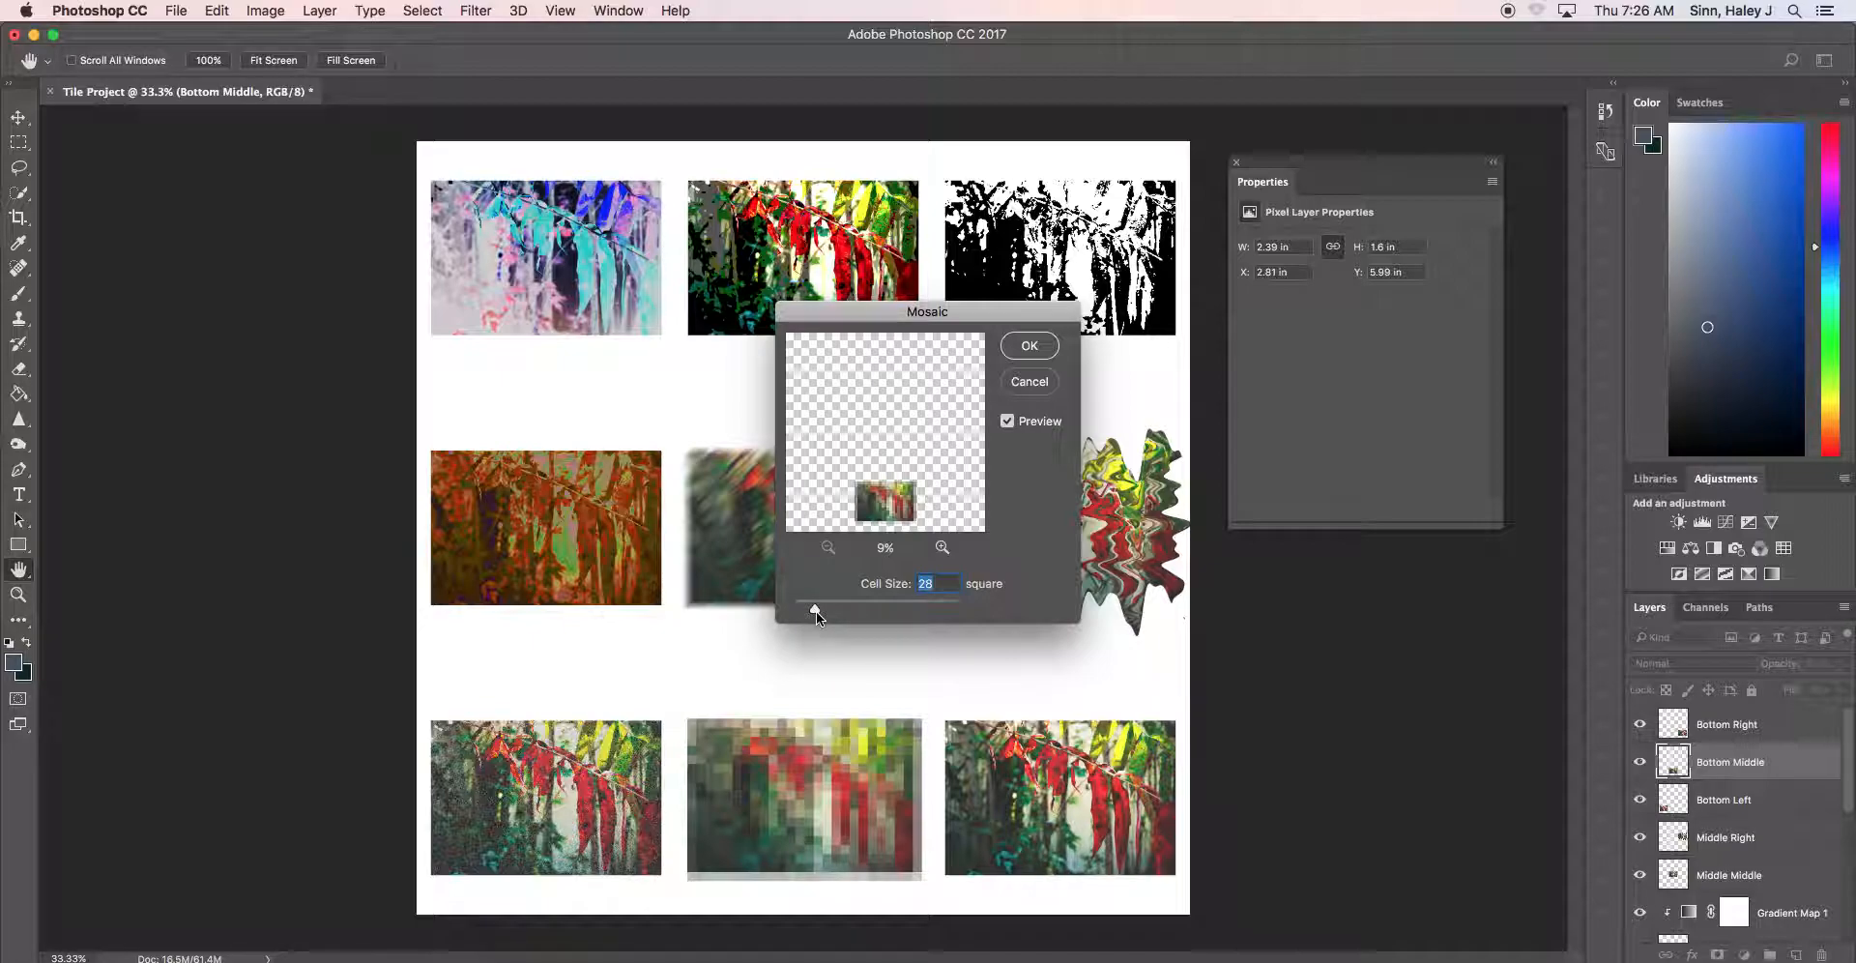
mouse_move(814, 609)
left_mouse_down()
mouse_move(798, 611)
mouse_move(832, 611)
mouse_move(803, 609)
left_mouse_up()
left_click(1031, 348)
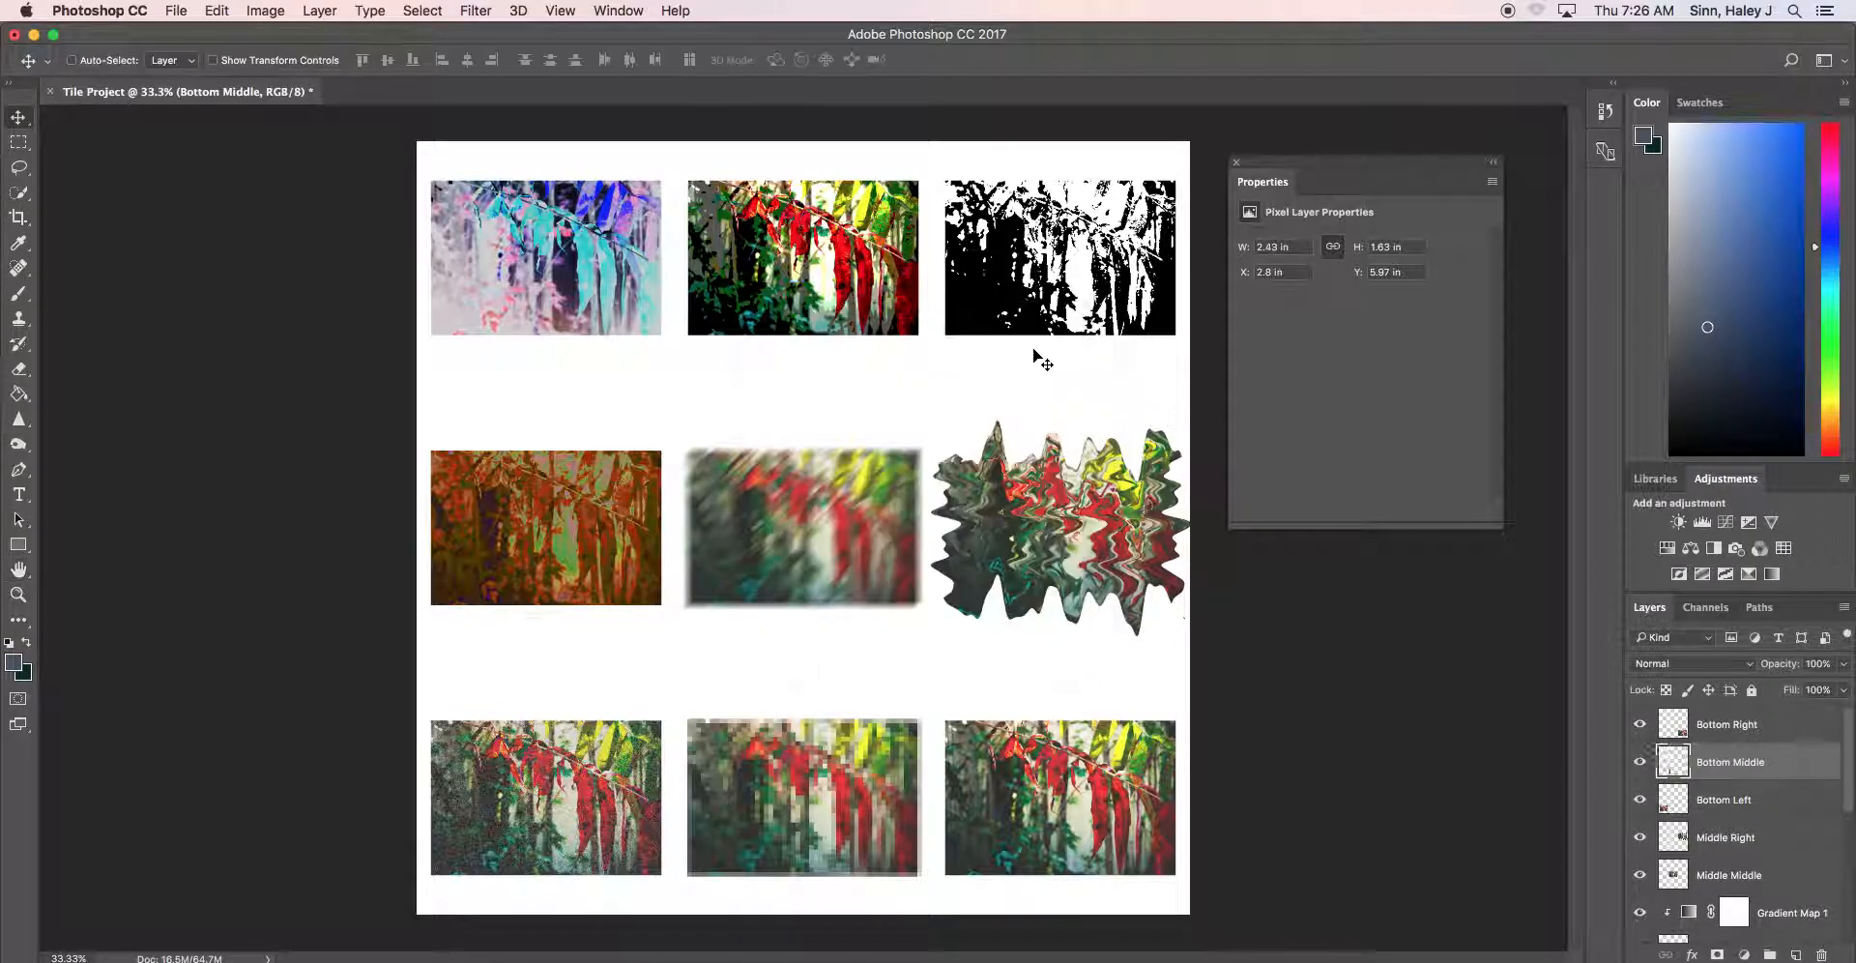
Start a Lens Flare render filter on the Bottom Right layer and position the flare near the photo's upper-right edge
left_click(1800, 732)
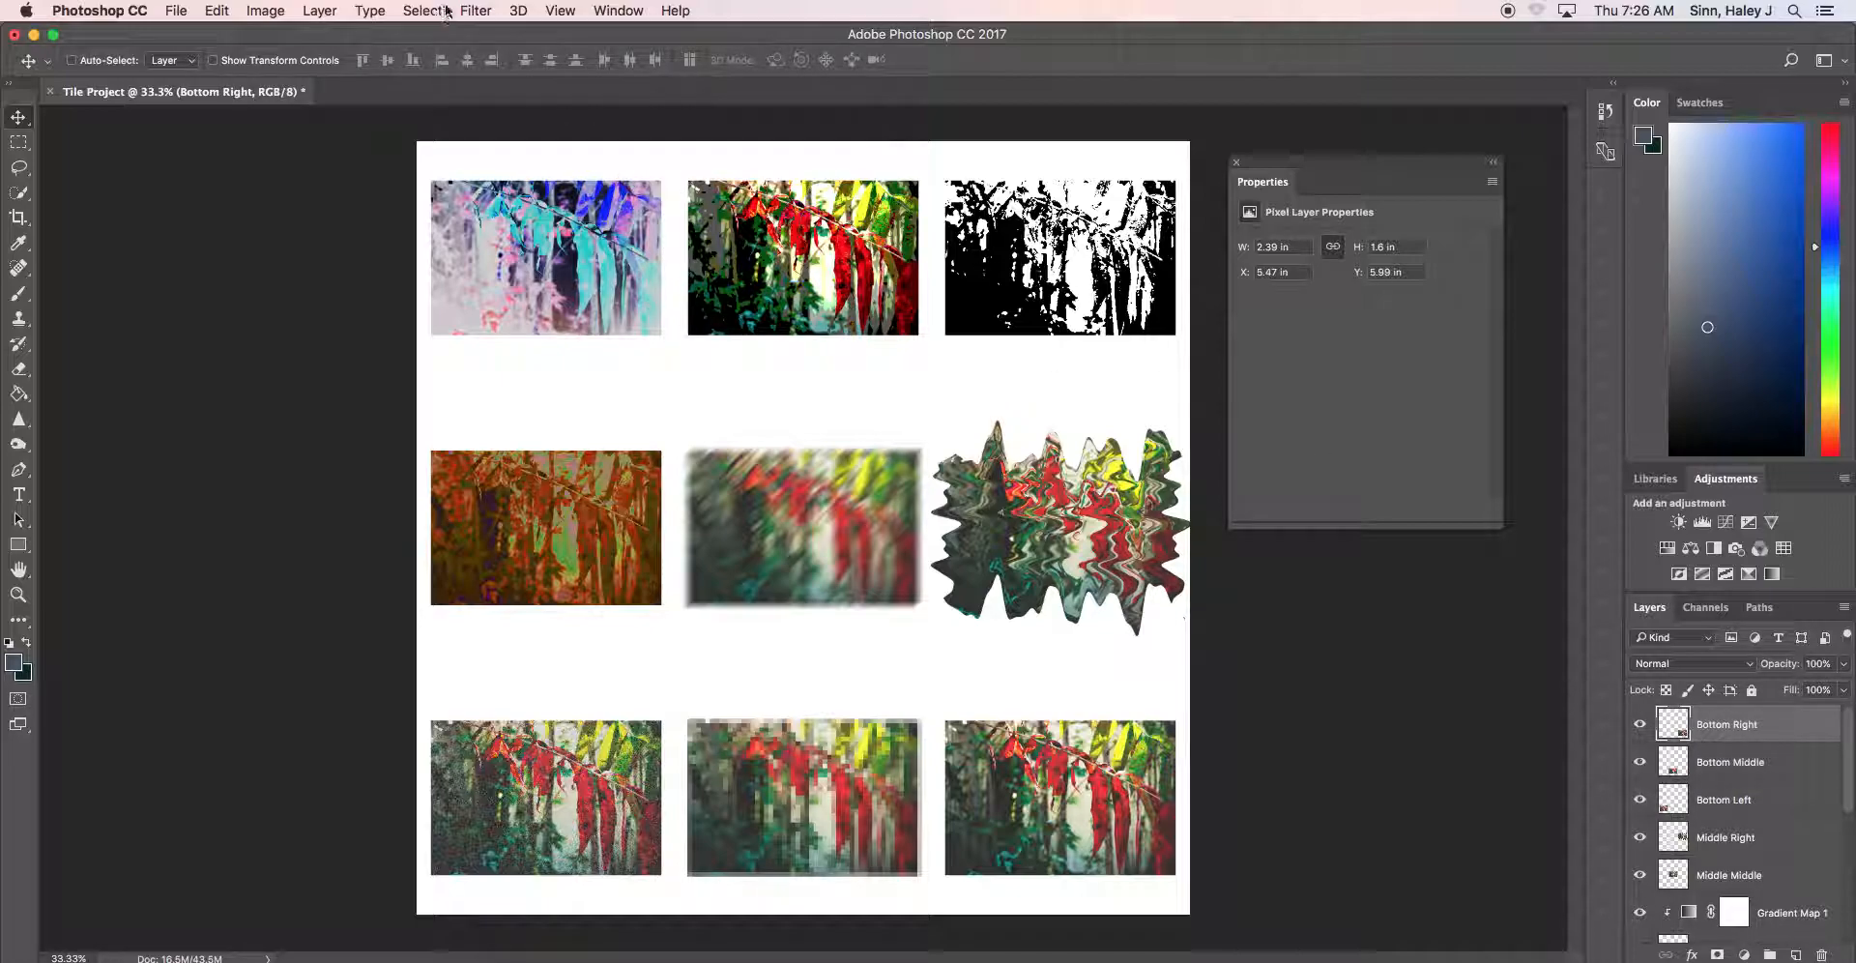
left_click(476, 10)
mouse_move(575, 355)
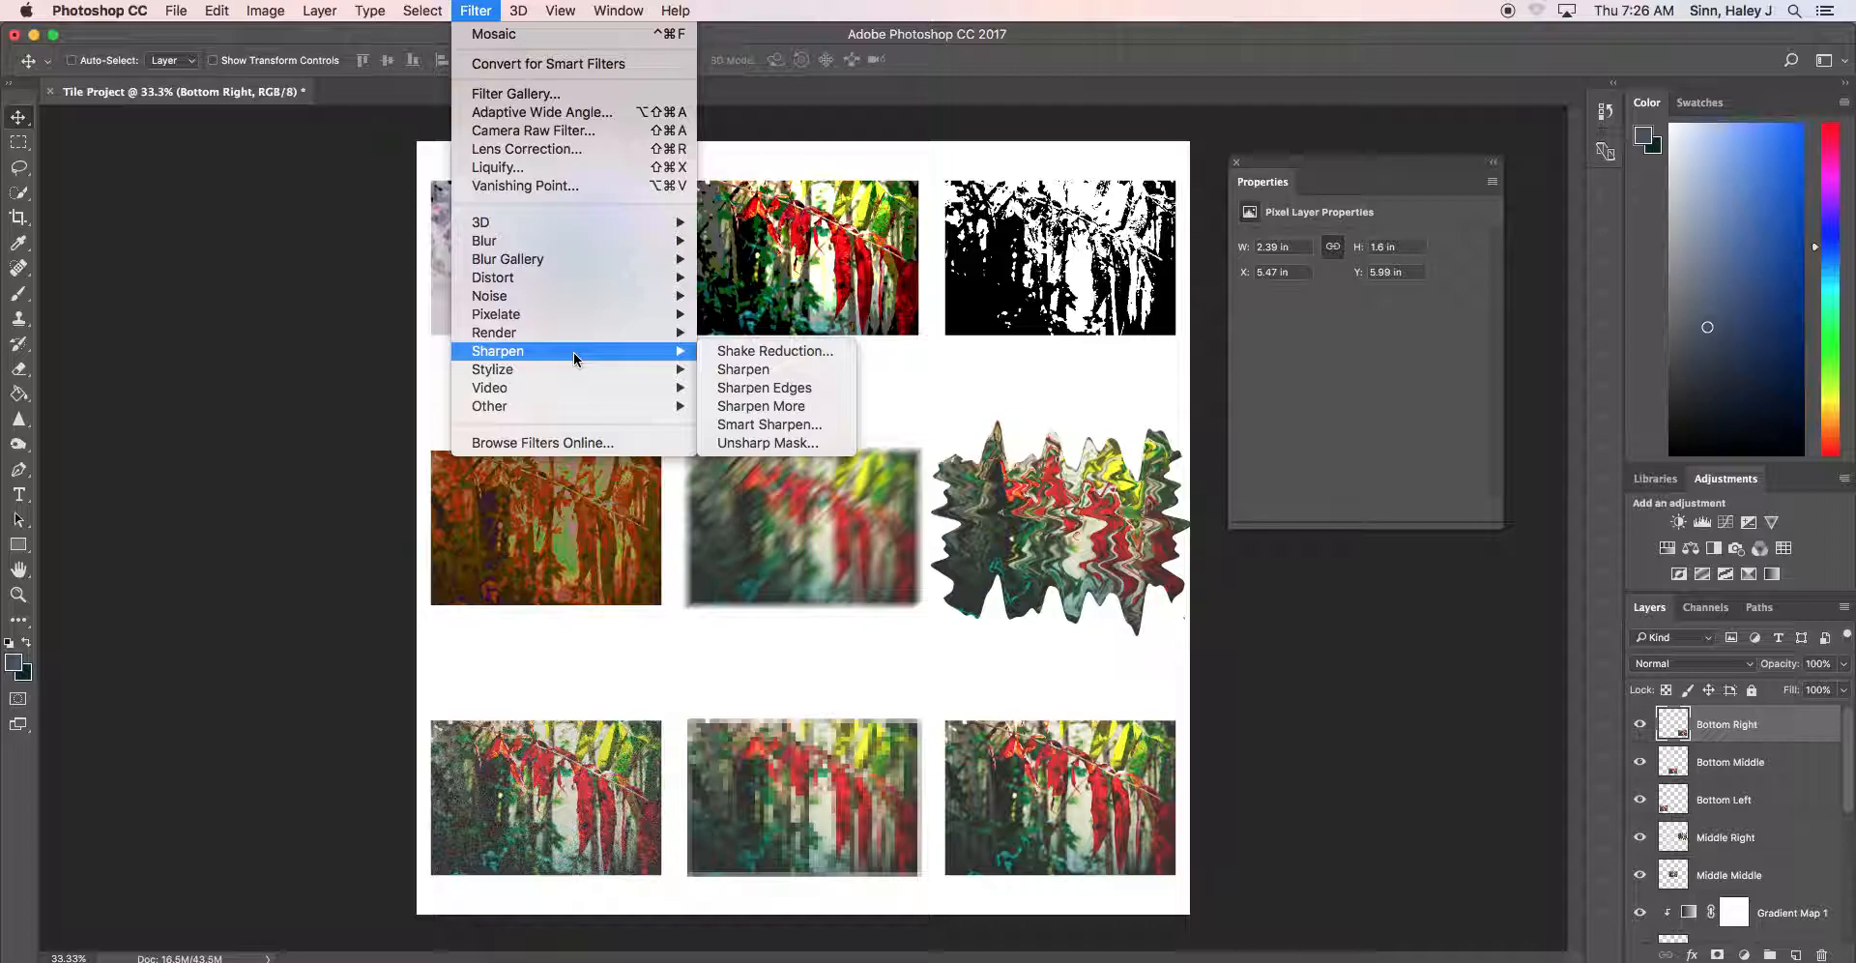
mouse_move(637, 335)
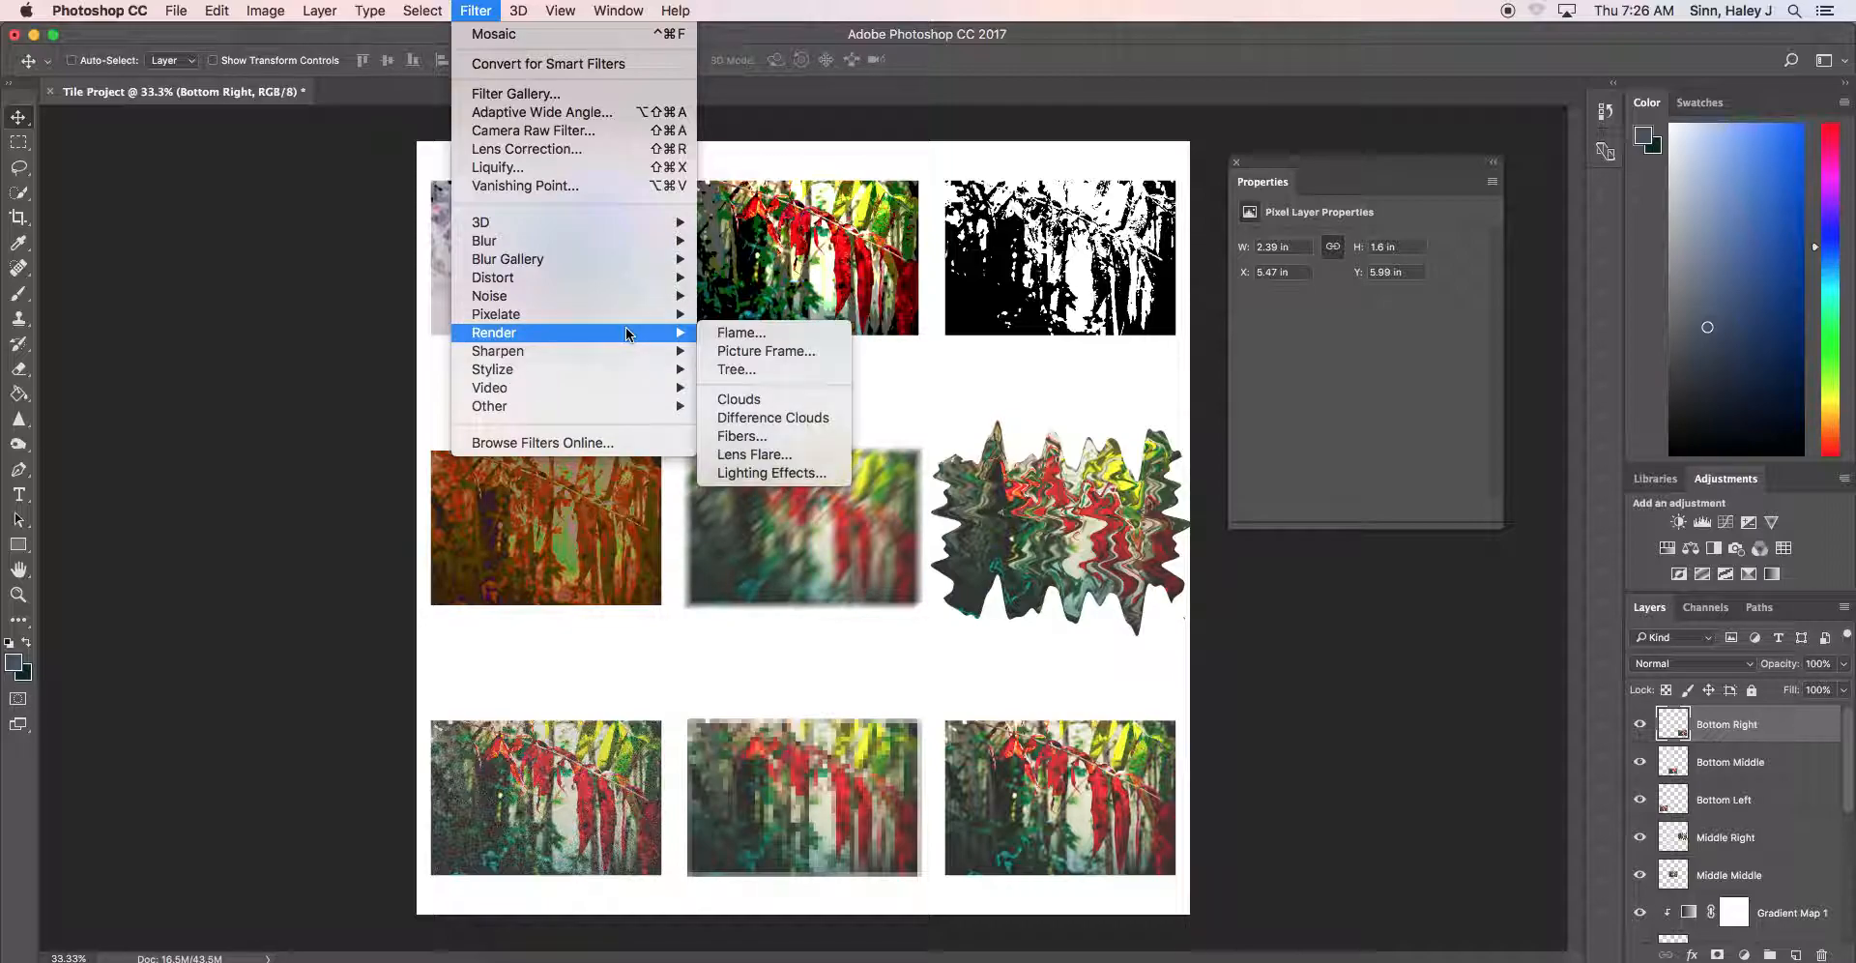
left_click(759, 456)
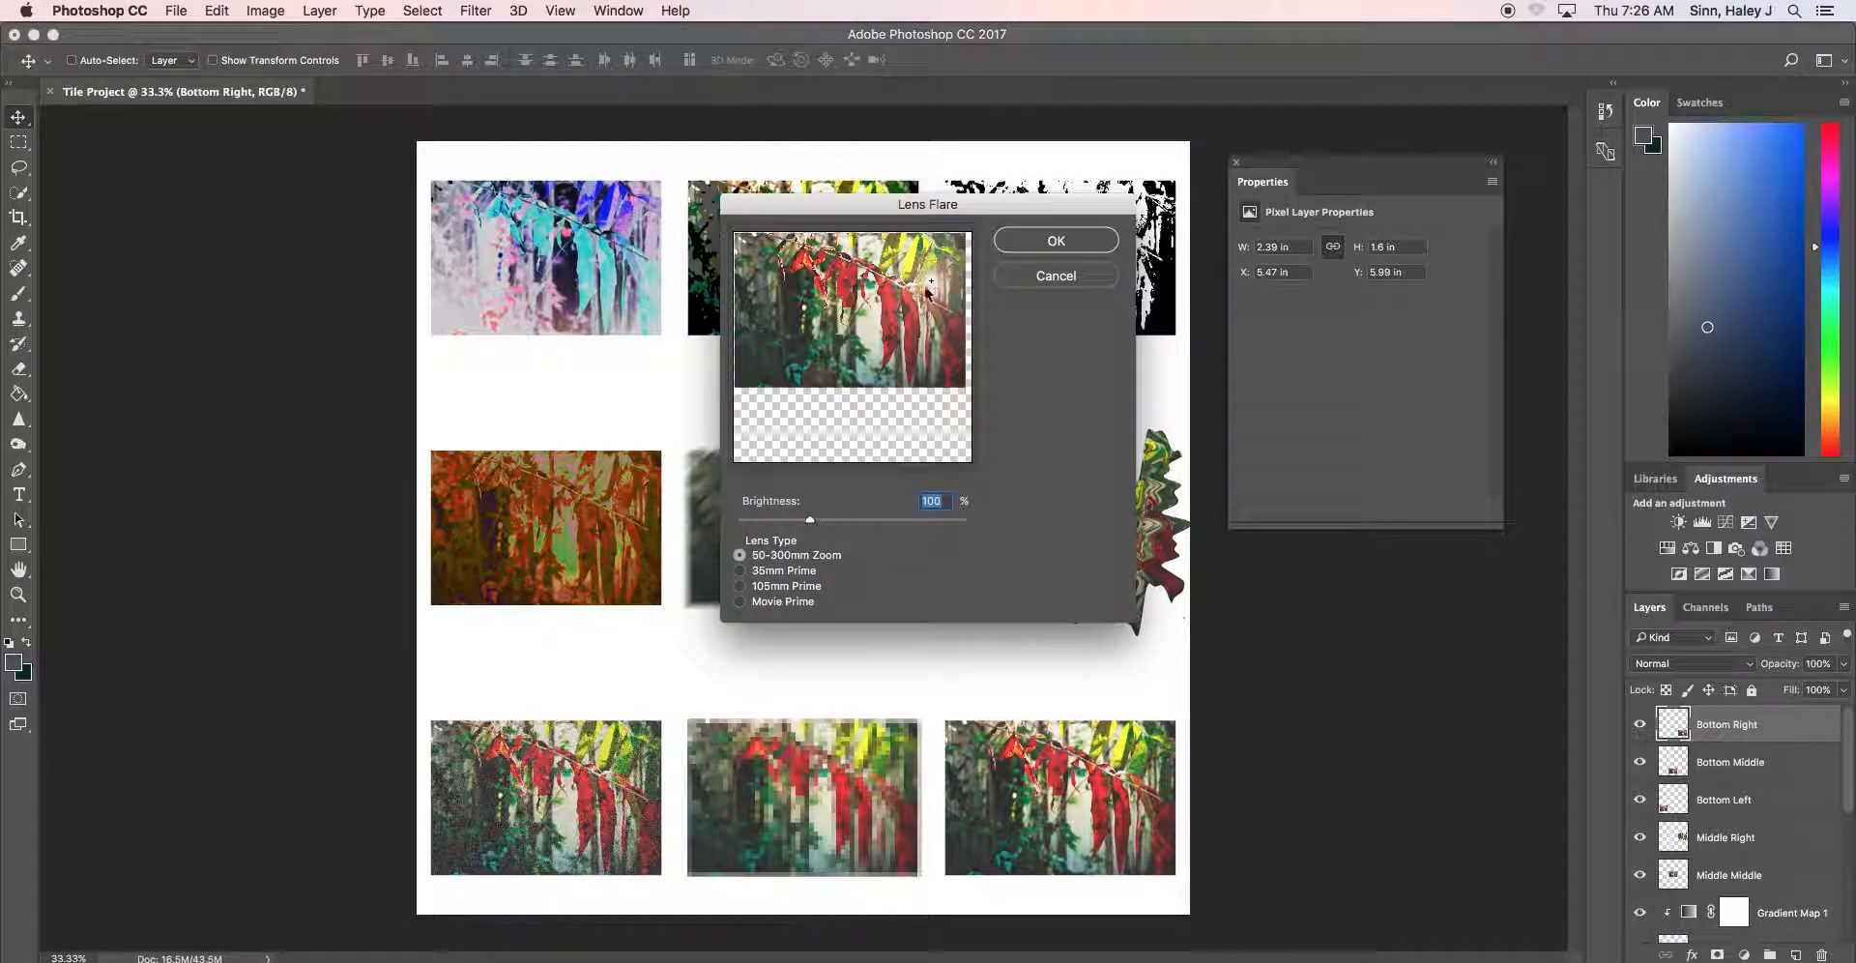
left_click_drag(929, 291, 759, 250)
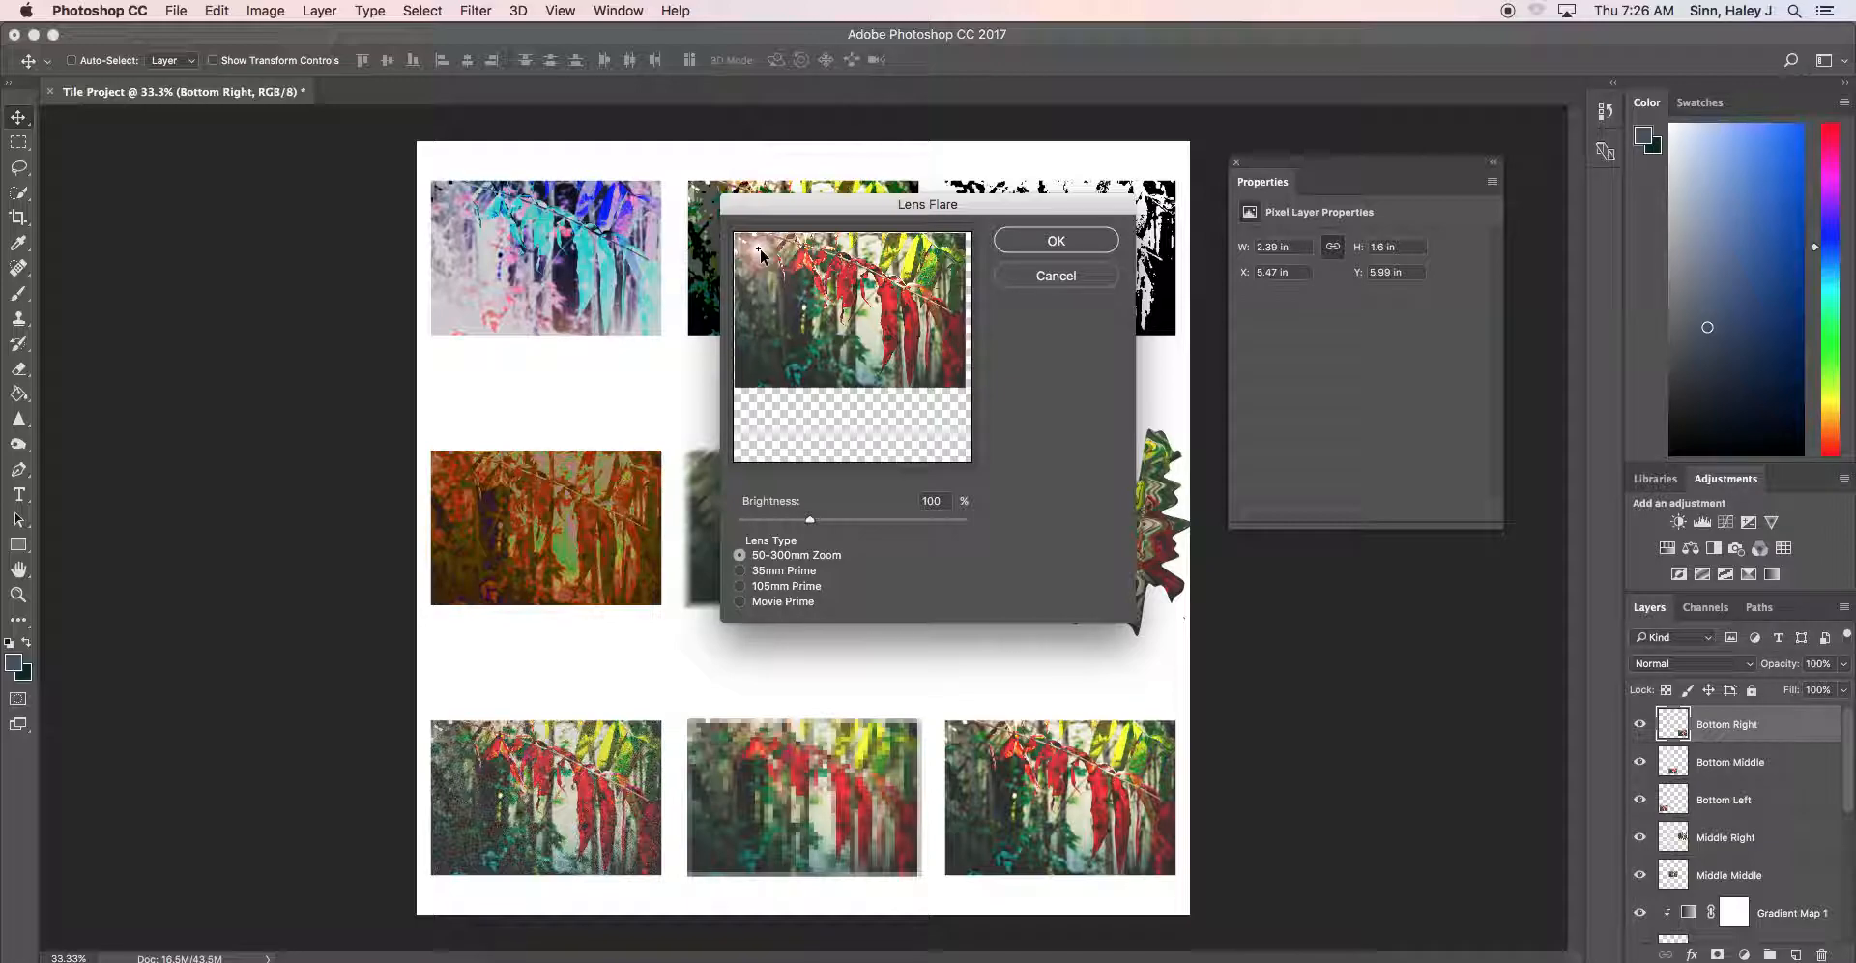
left_click_drag(759, 253, 937, 292)
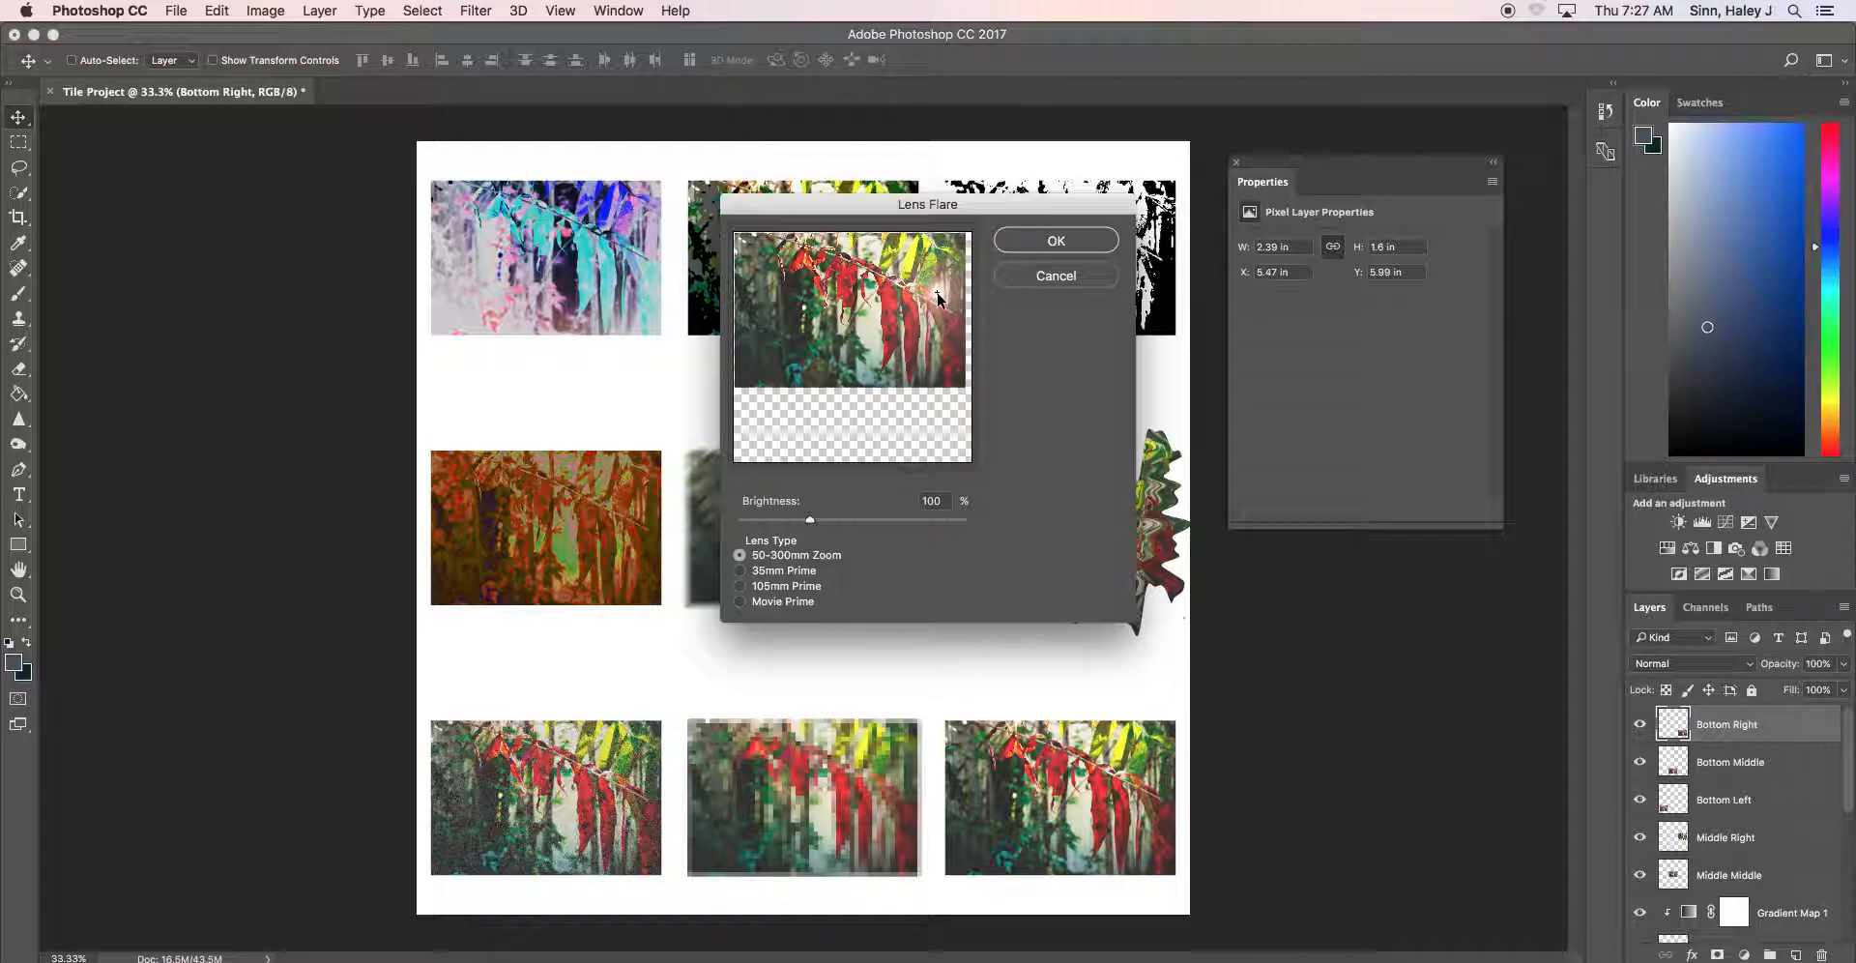
Compare the lens types, choose 50-300mm Zoom, raise the brightness slightly above 100%, and apply the lens flare
left_click(753, 572)
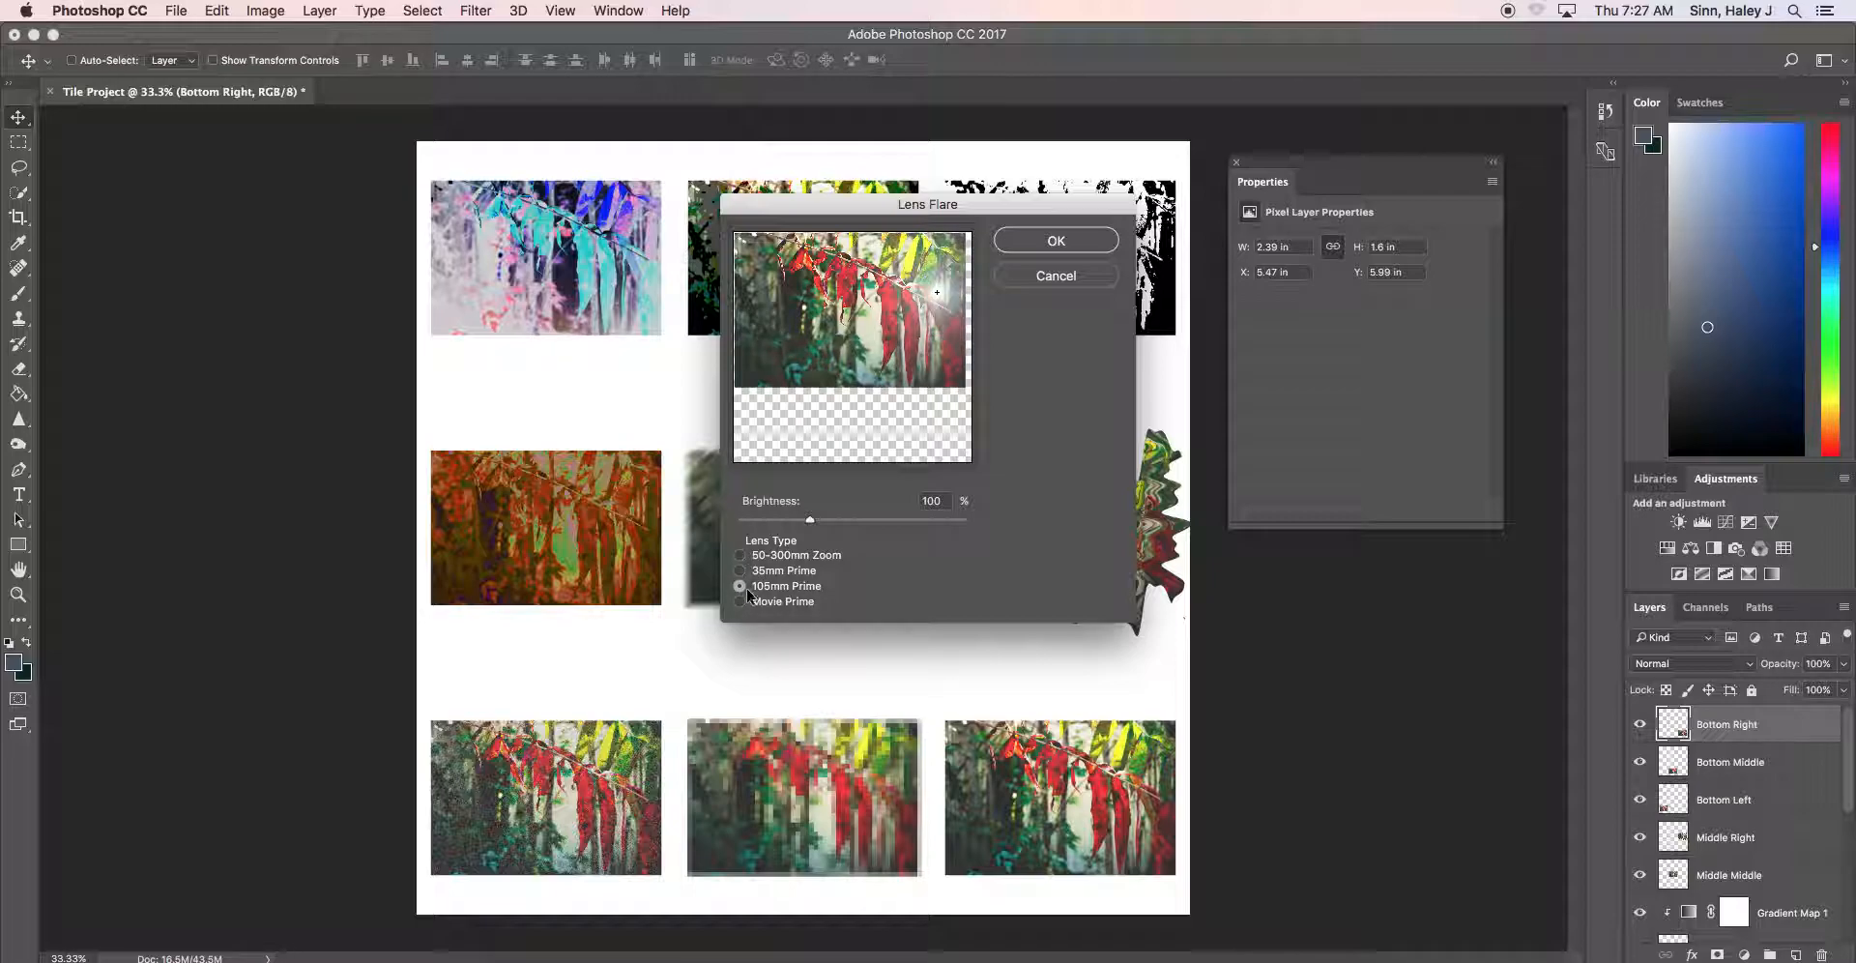
left_click(752, 603)
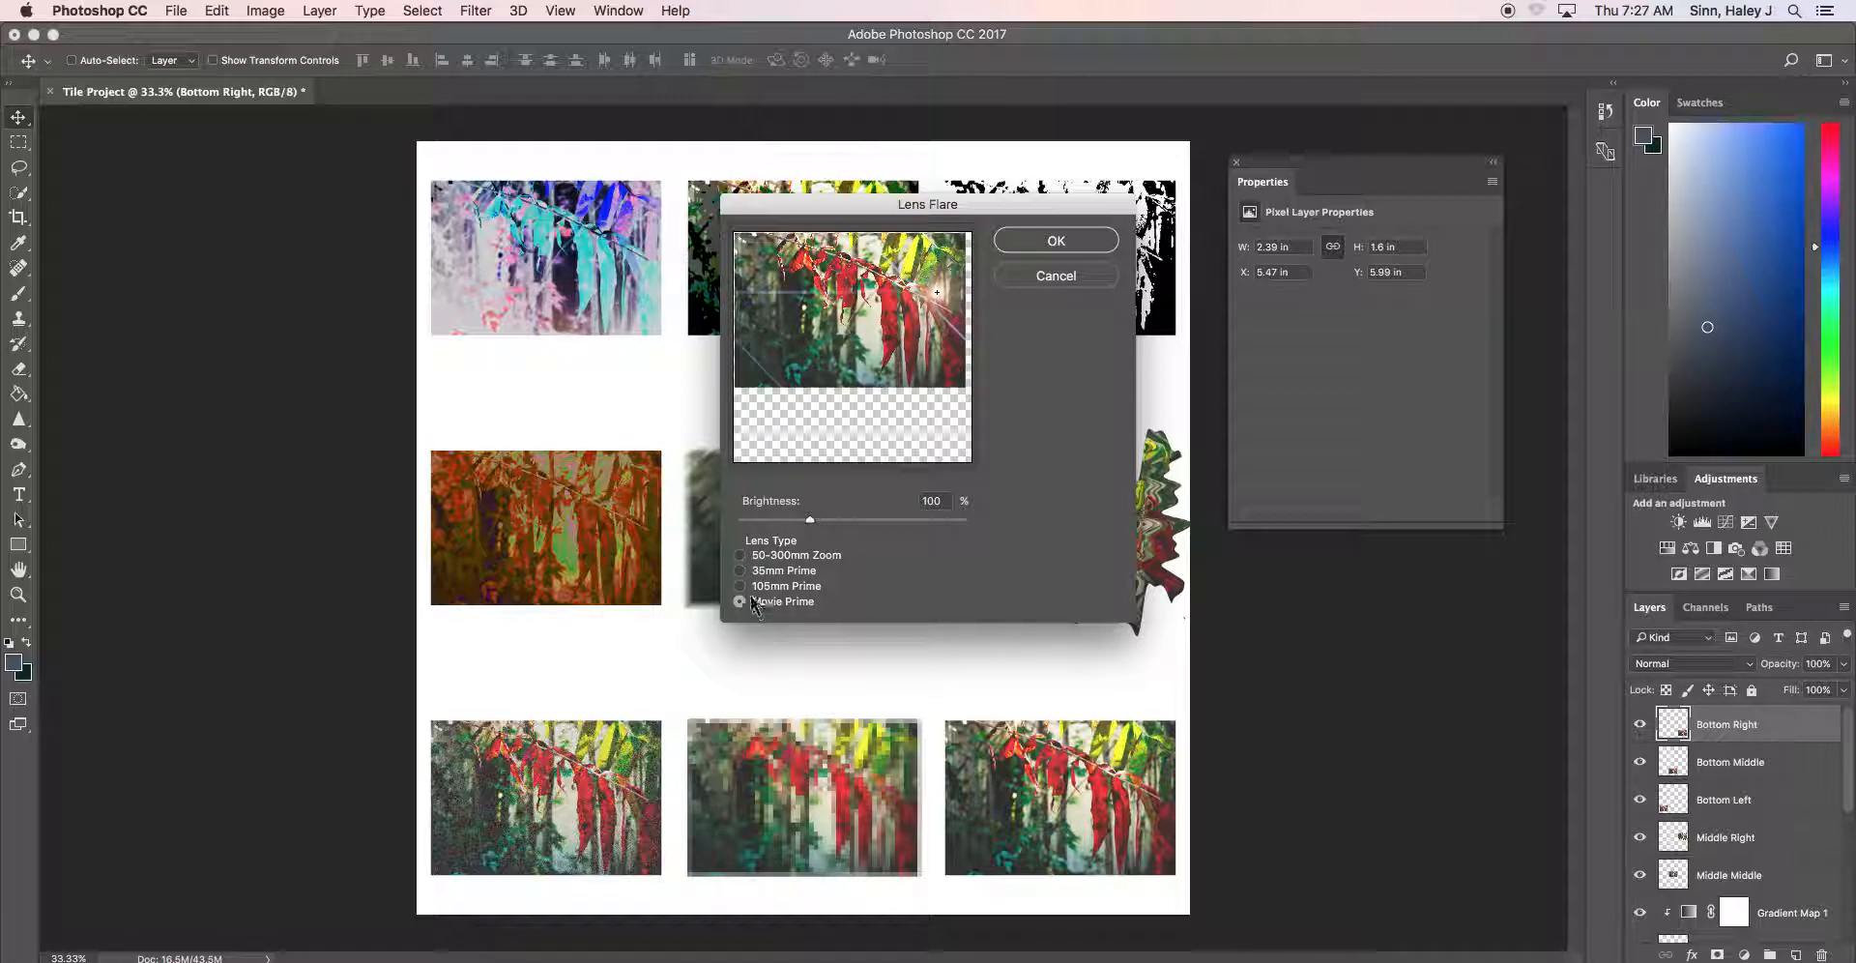
left_click(756, 556)
mouse_move(809, 520)
left_mouse_down()
mouse_move(773, 523)
mouse_move(830, 522)
left_mouse_up()
left_click(1063, 241)
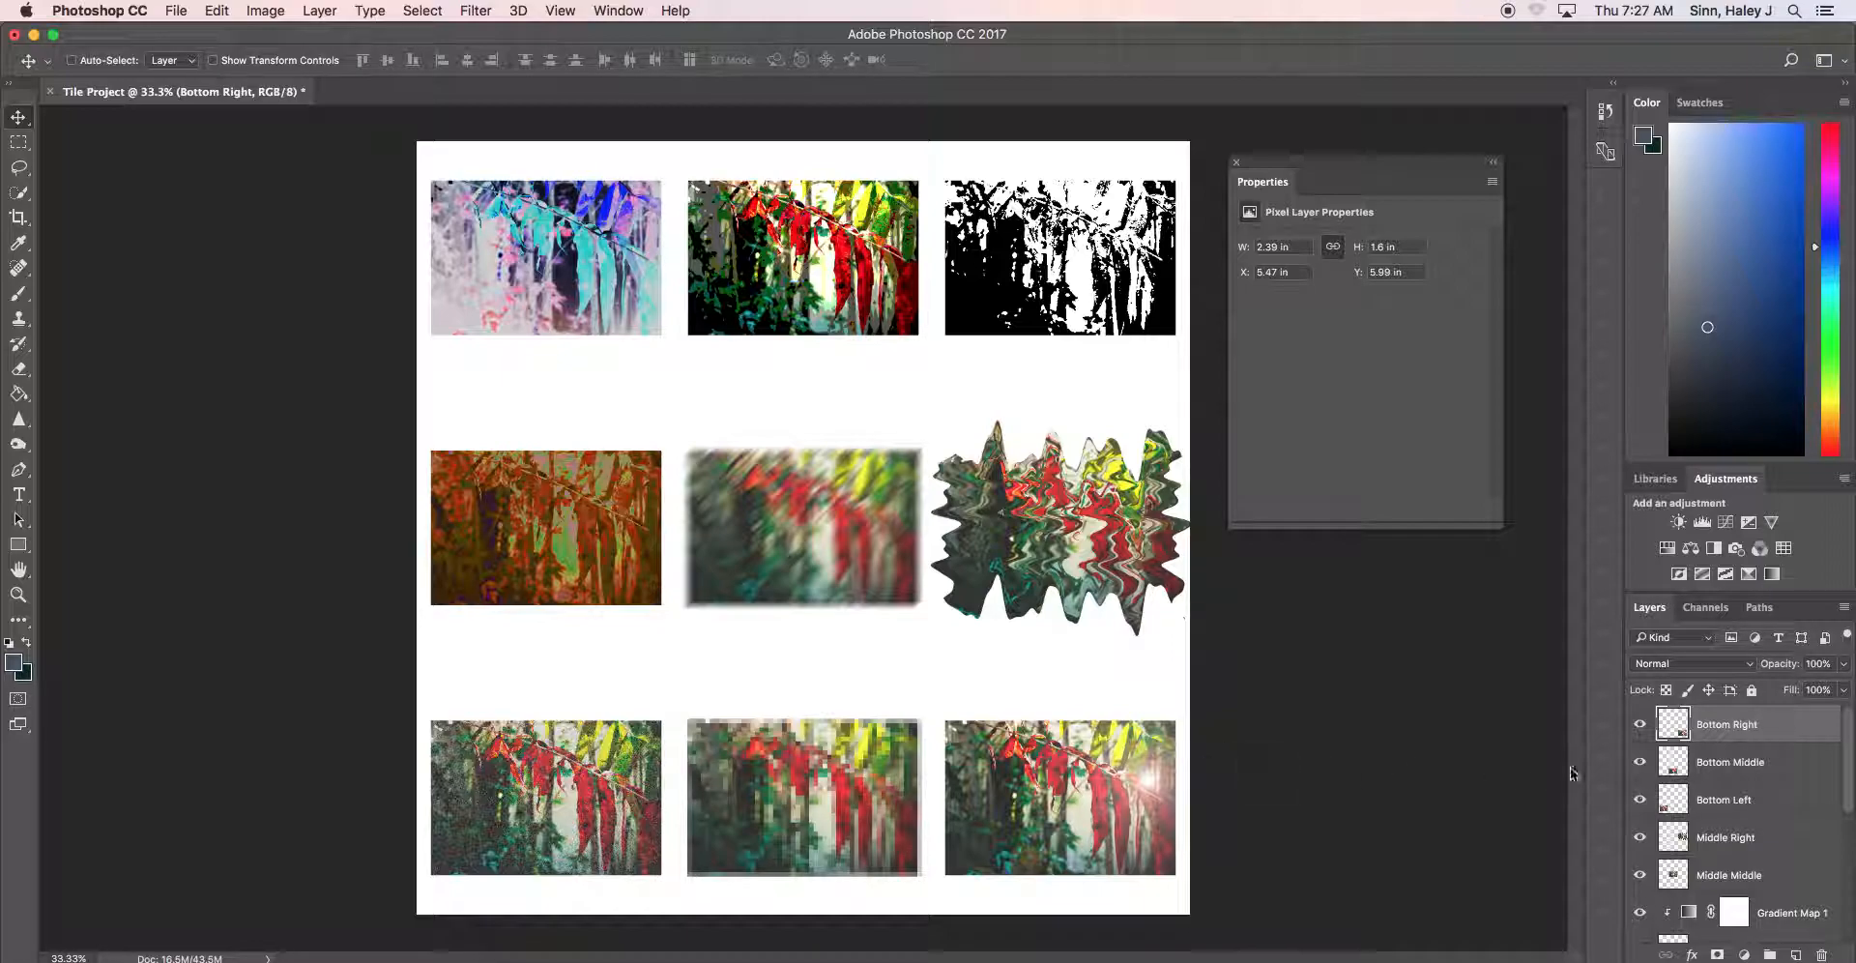
Fill the Background layer with the slate blue foreground color using the Paint Bucket tool
left_click_drag(1846, 769, 1852, 930)
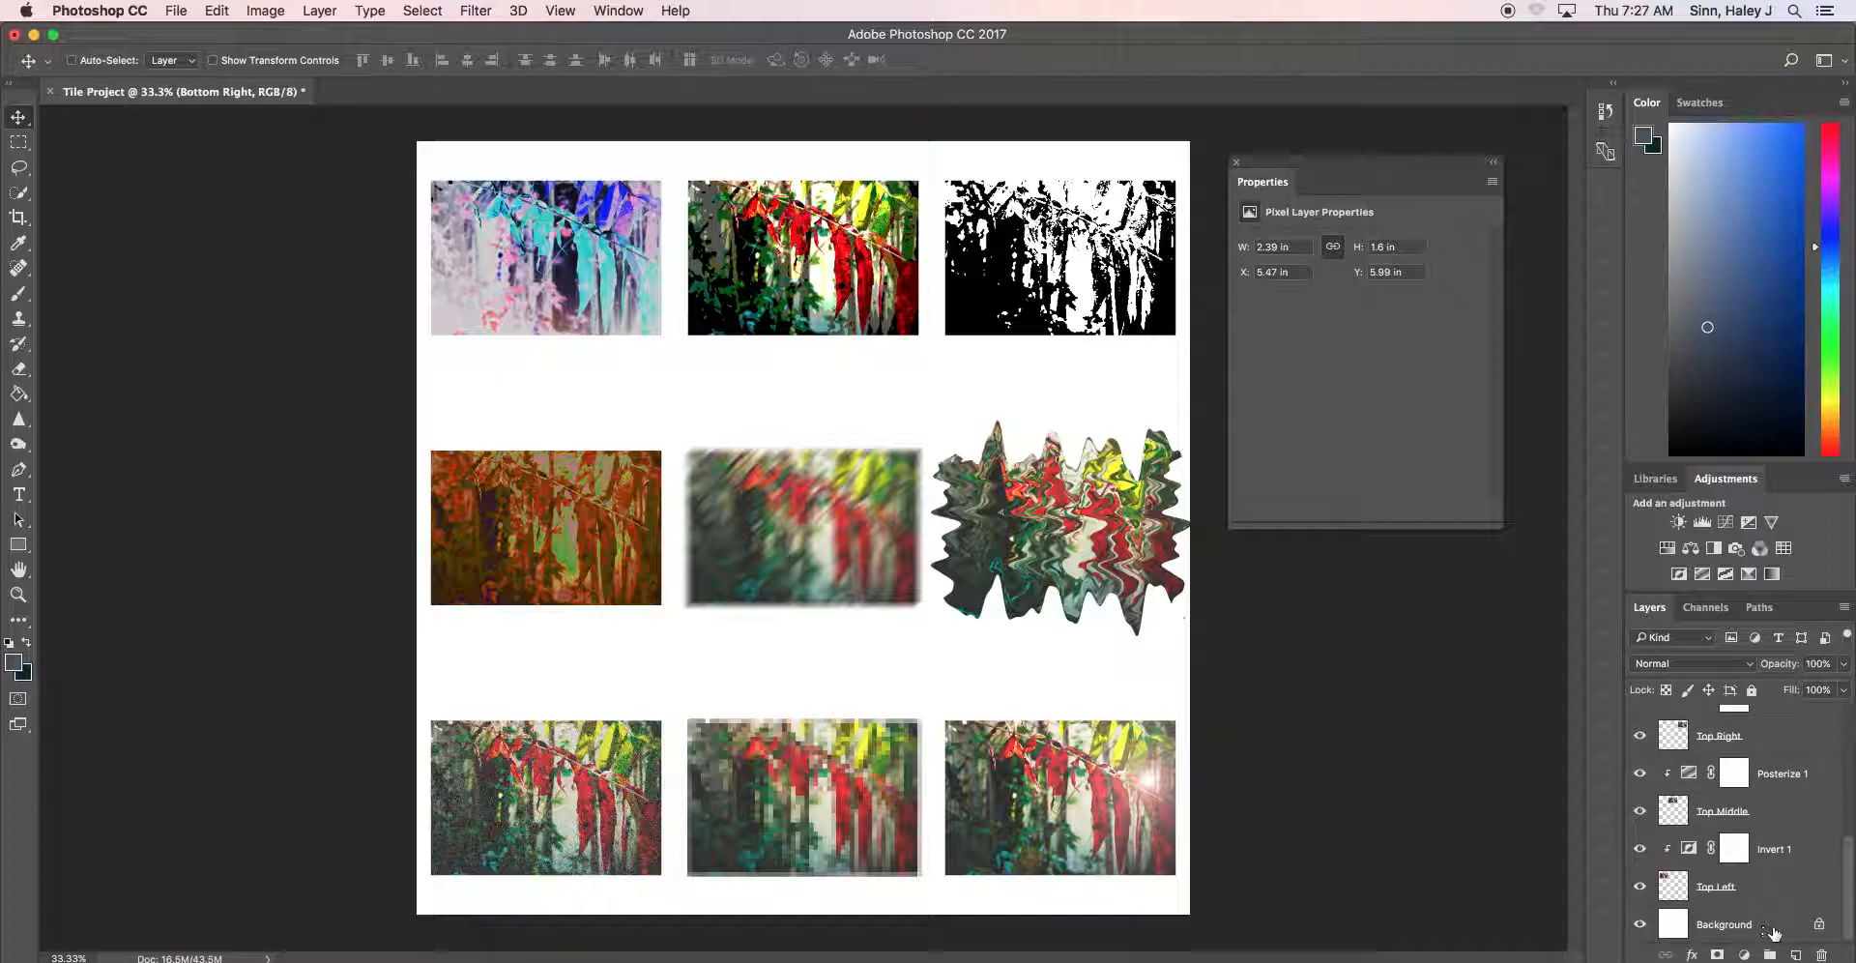
left_click(1775, 932)
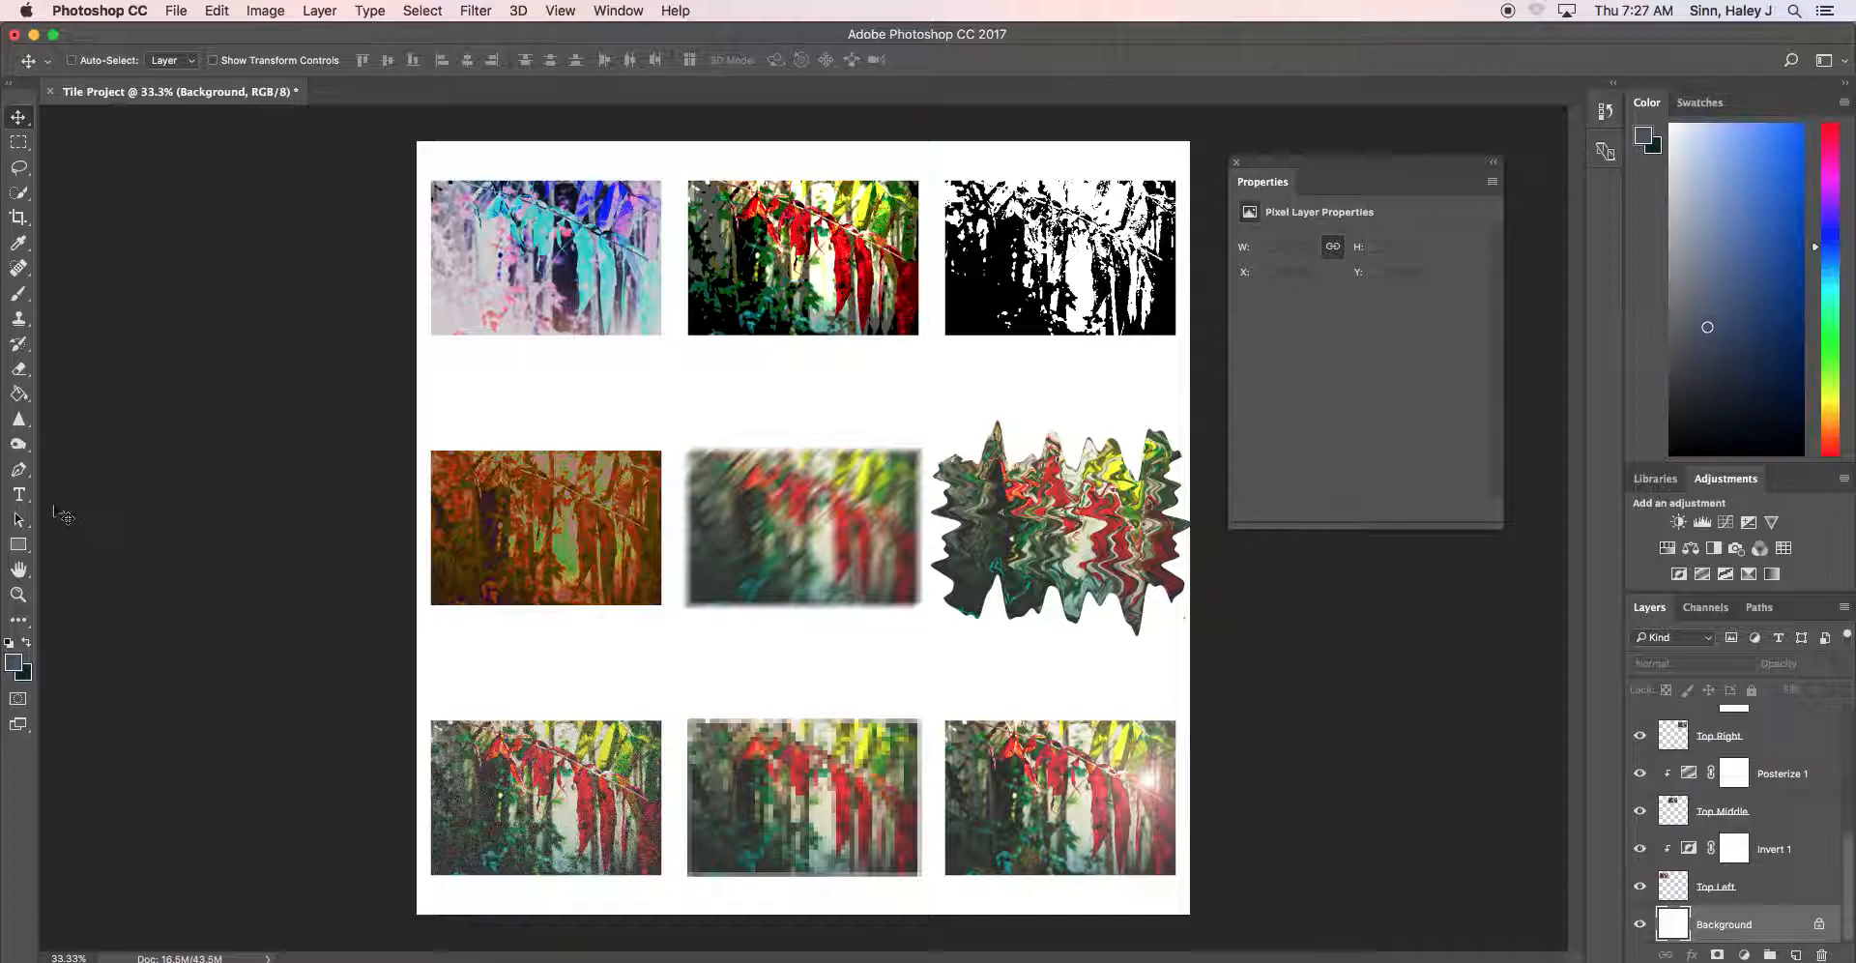
left_click(19, 396)
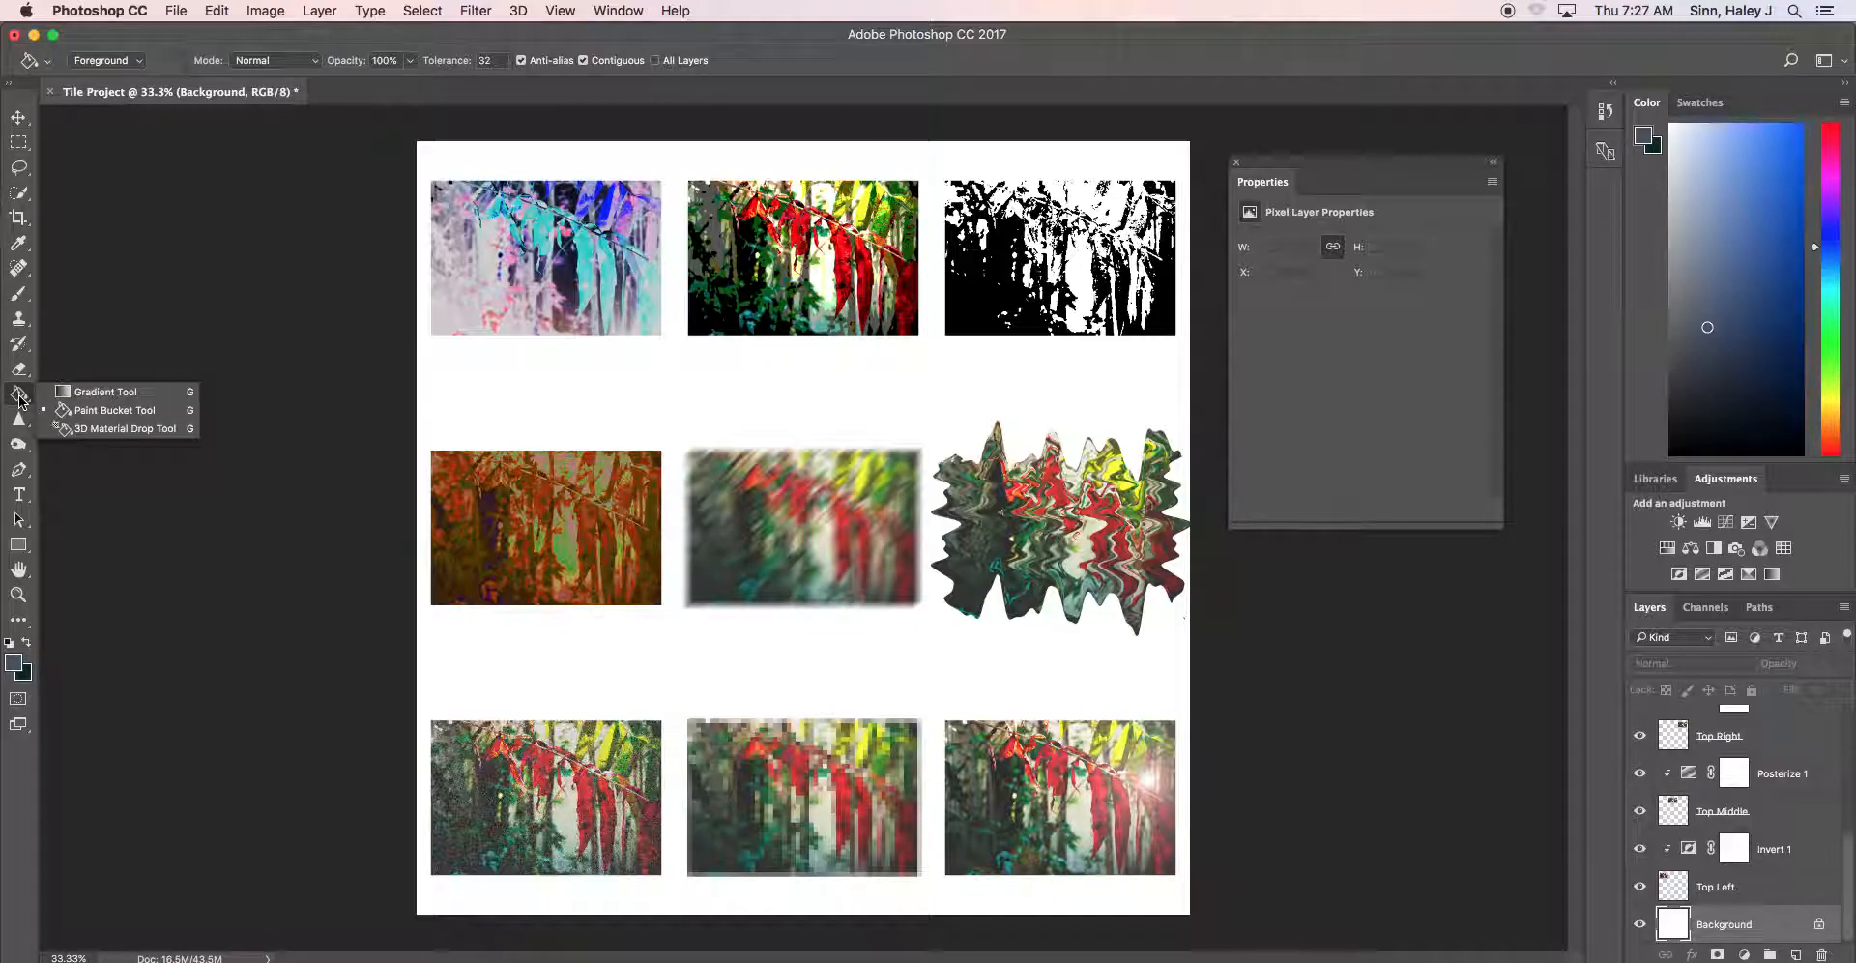
left_click(123, 416)
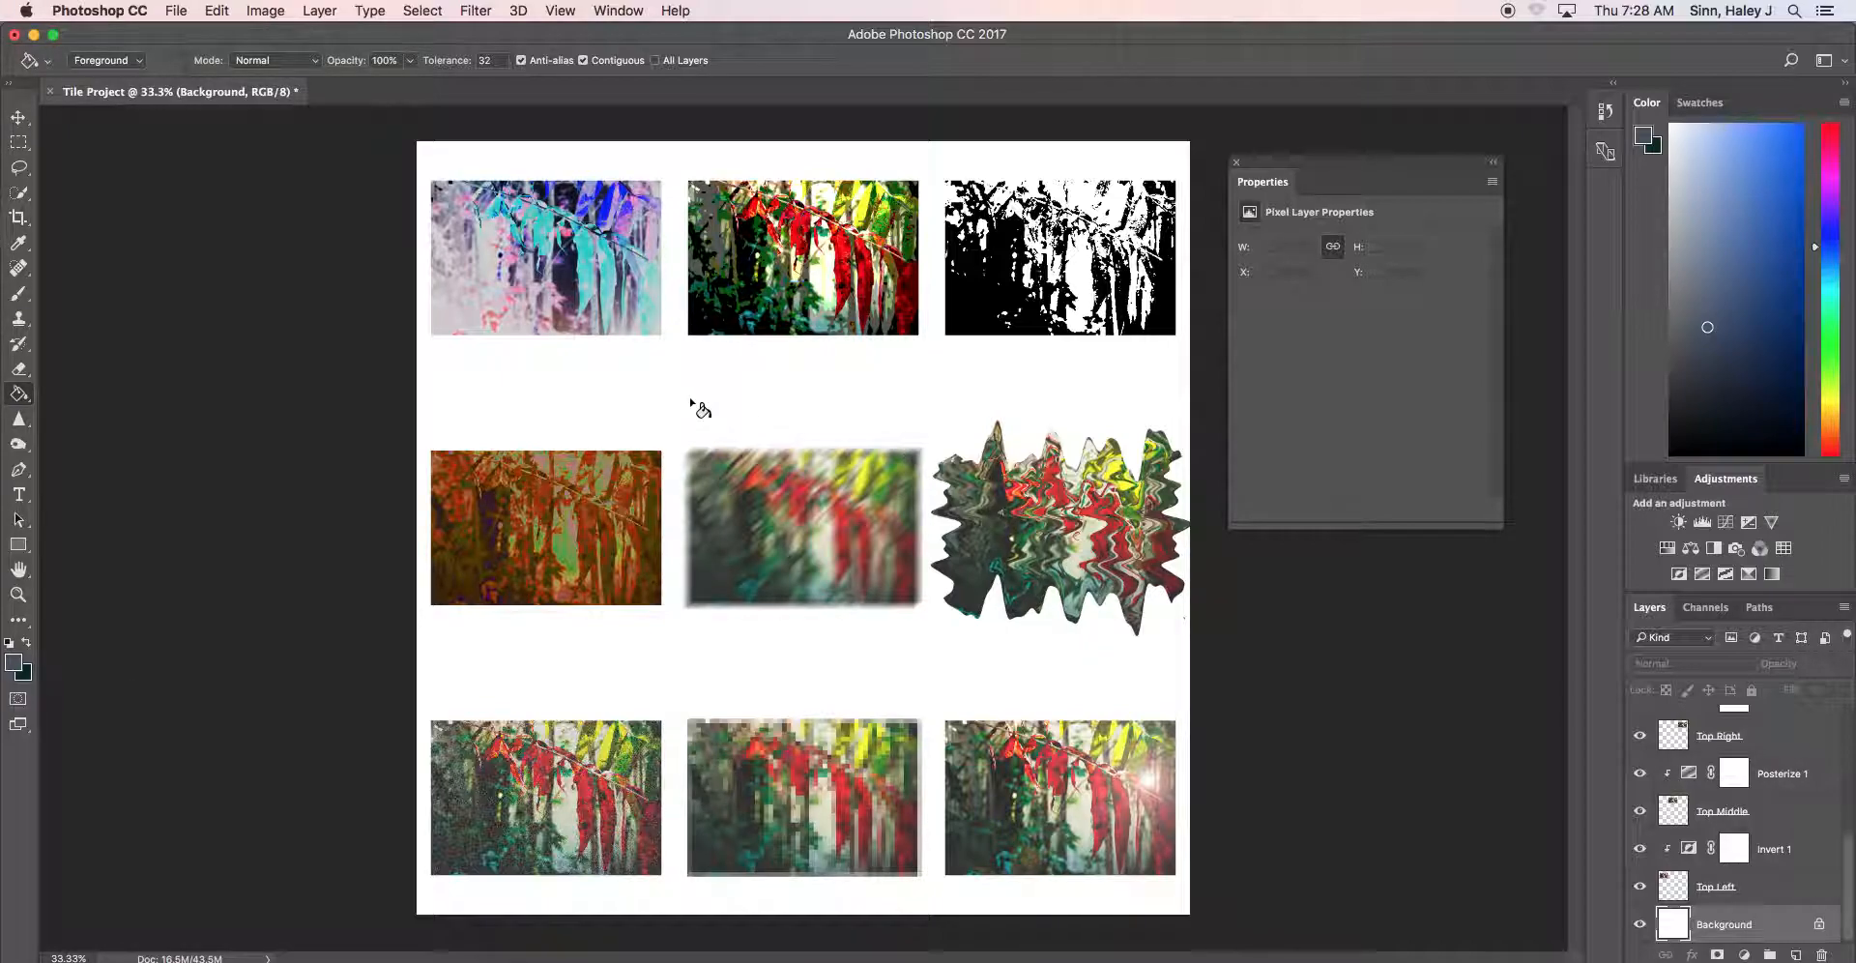
left_click(624, 399)
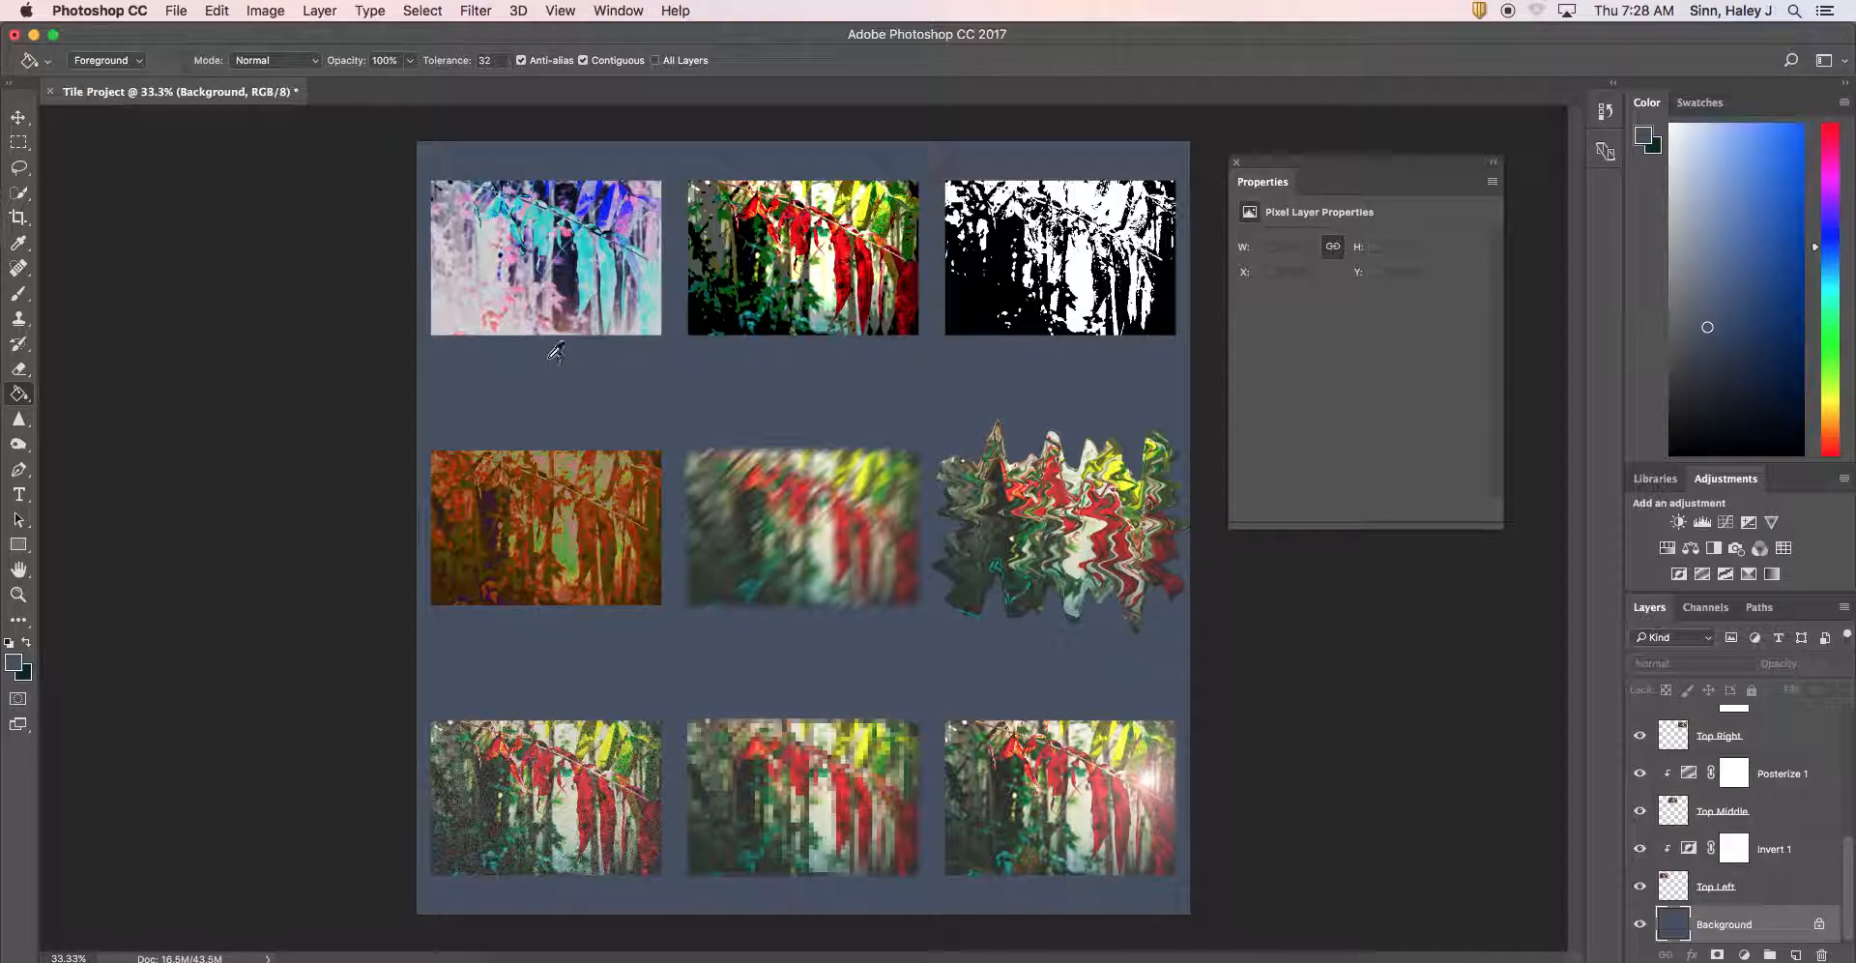
Refill the background with turquoise sampled from the Top Left tile, and finally with green sampled from the Middle Left tile
left_click(589, 244, "alt")
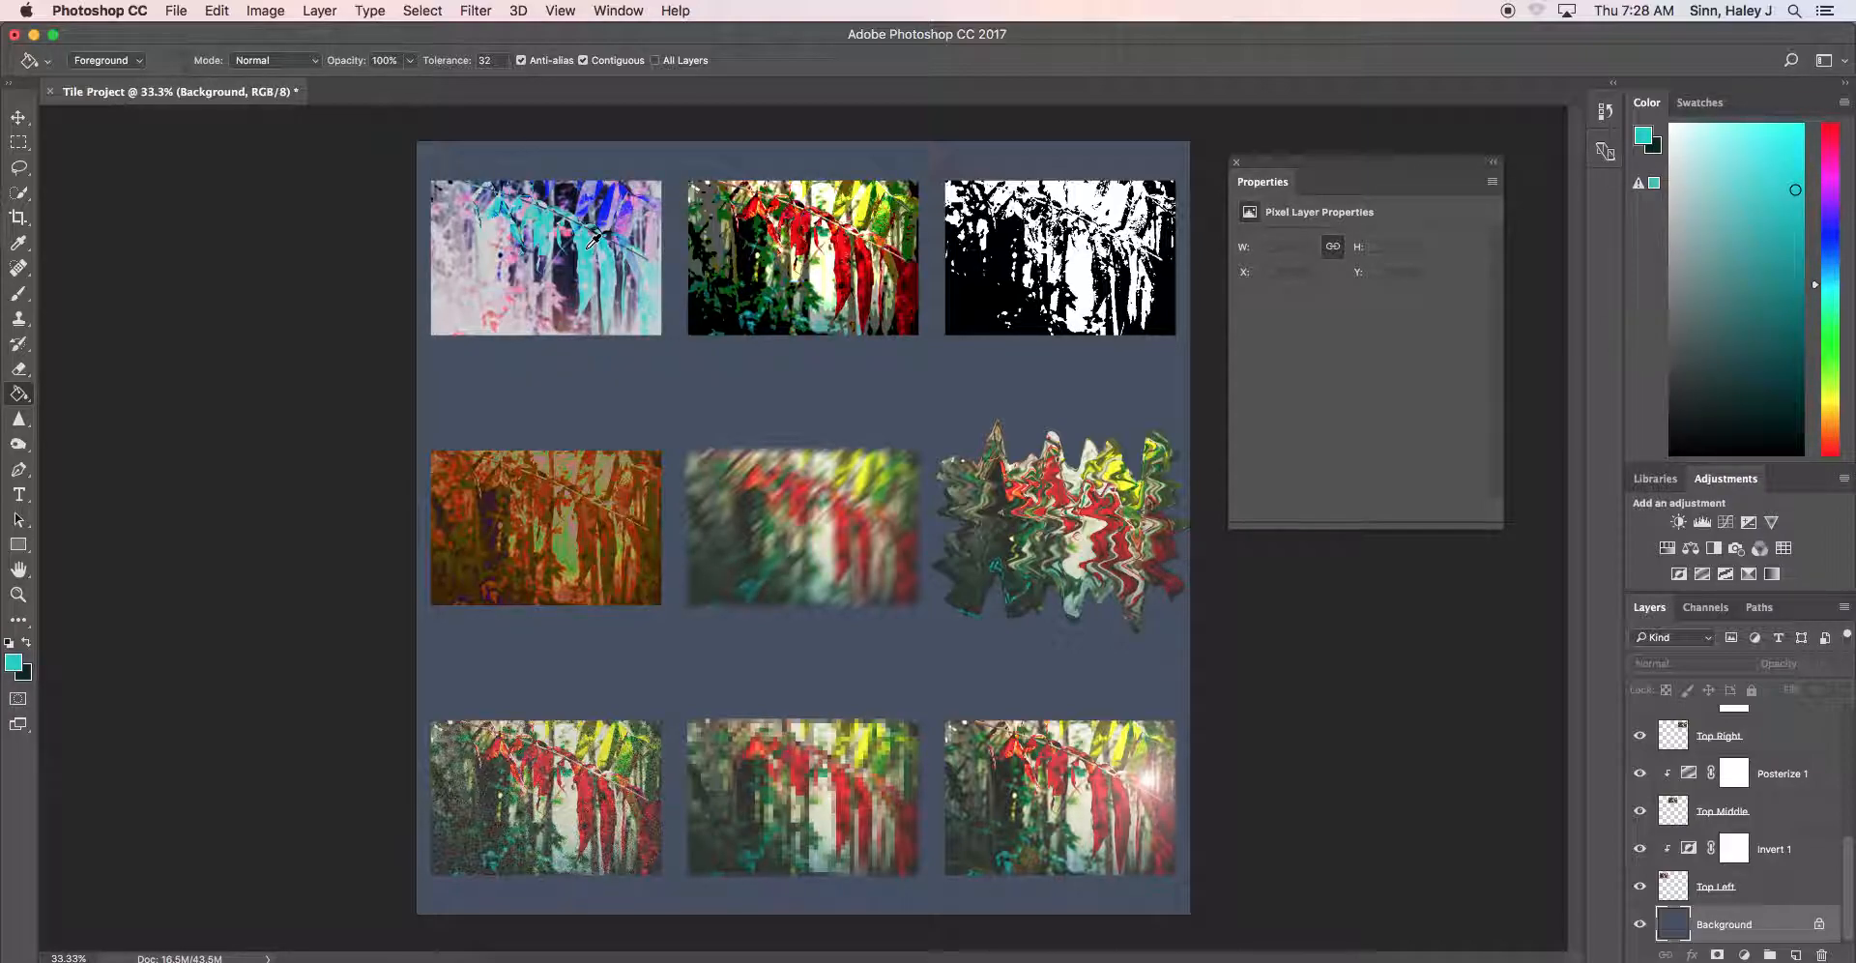
left_click(578, 404)
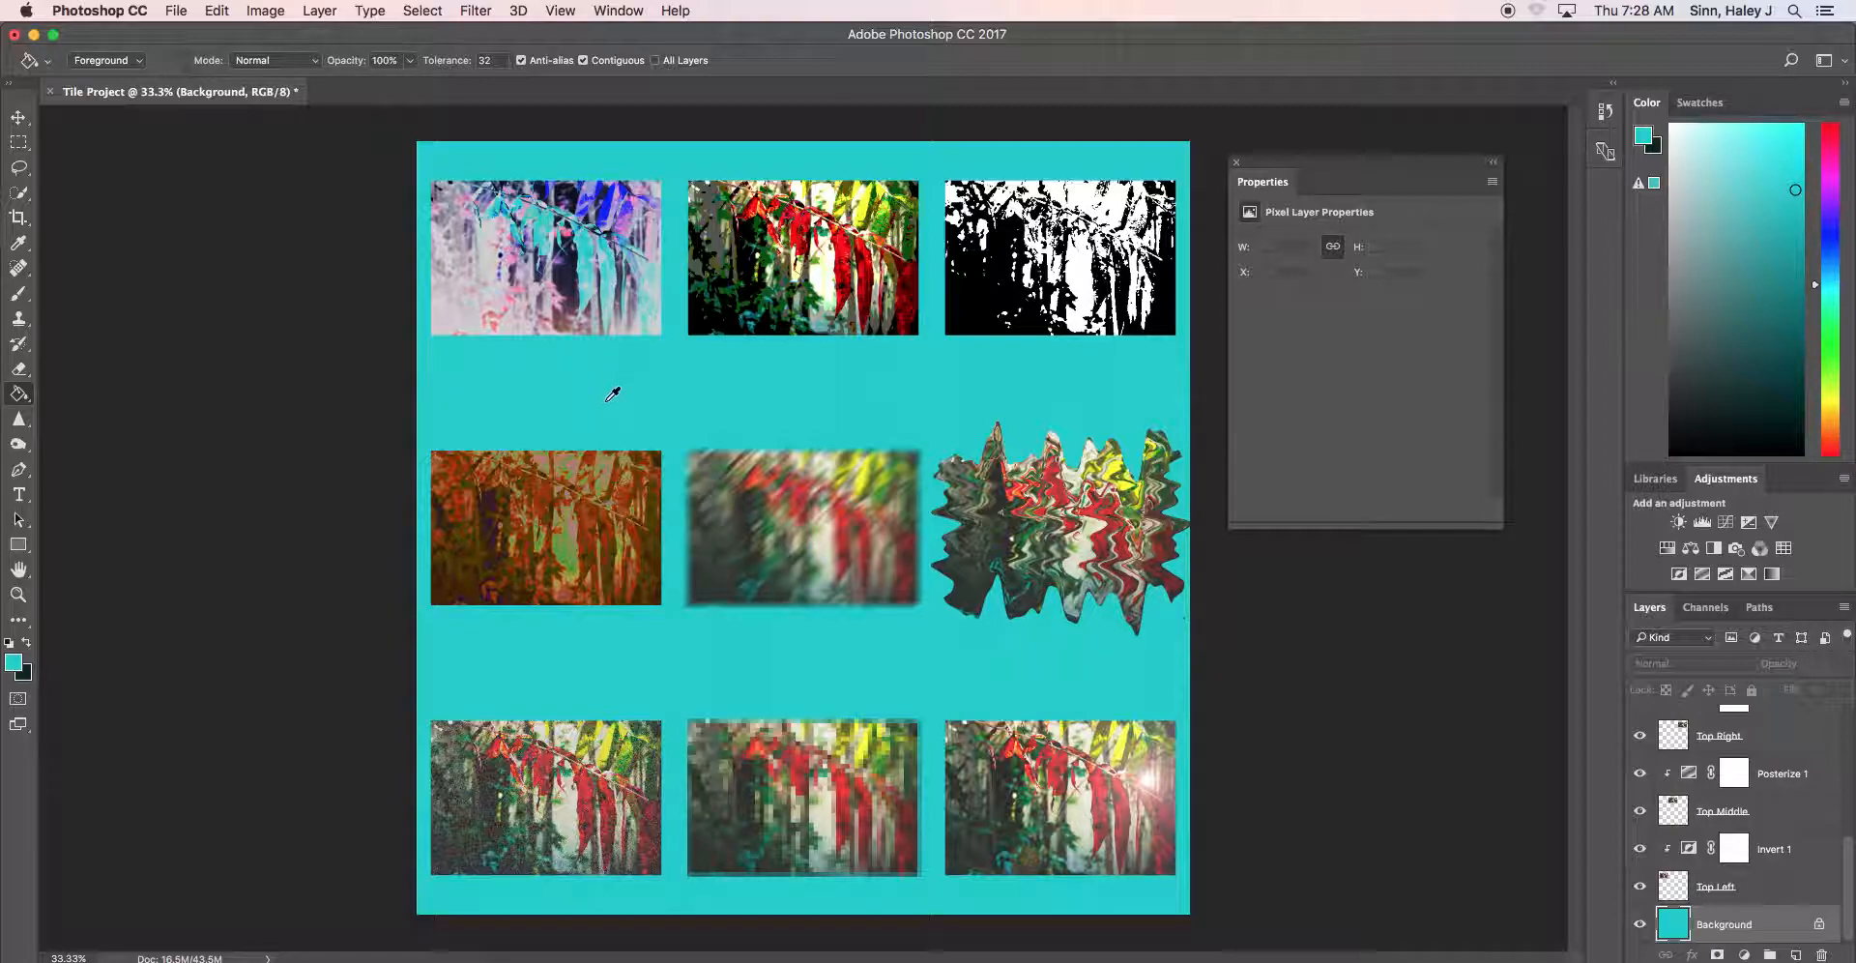
mouse_move(576, 549)
left_mouse_down()
mouse_move(570, 523)
mouse_move(571, 548)
left_mouse_up()
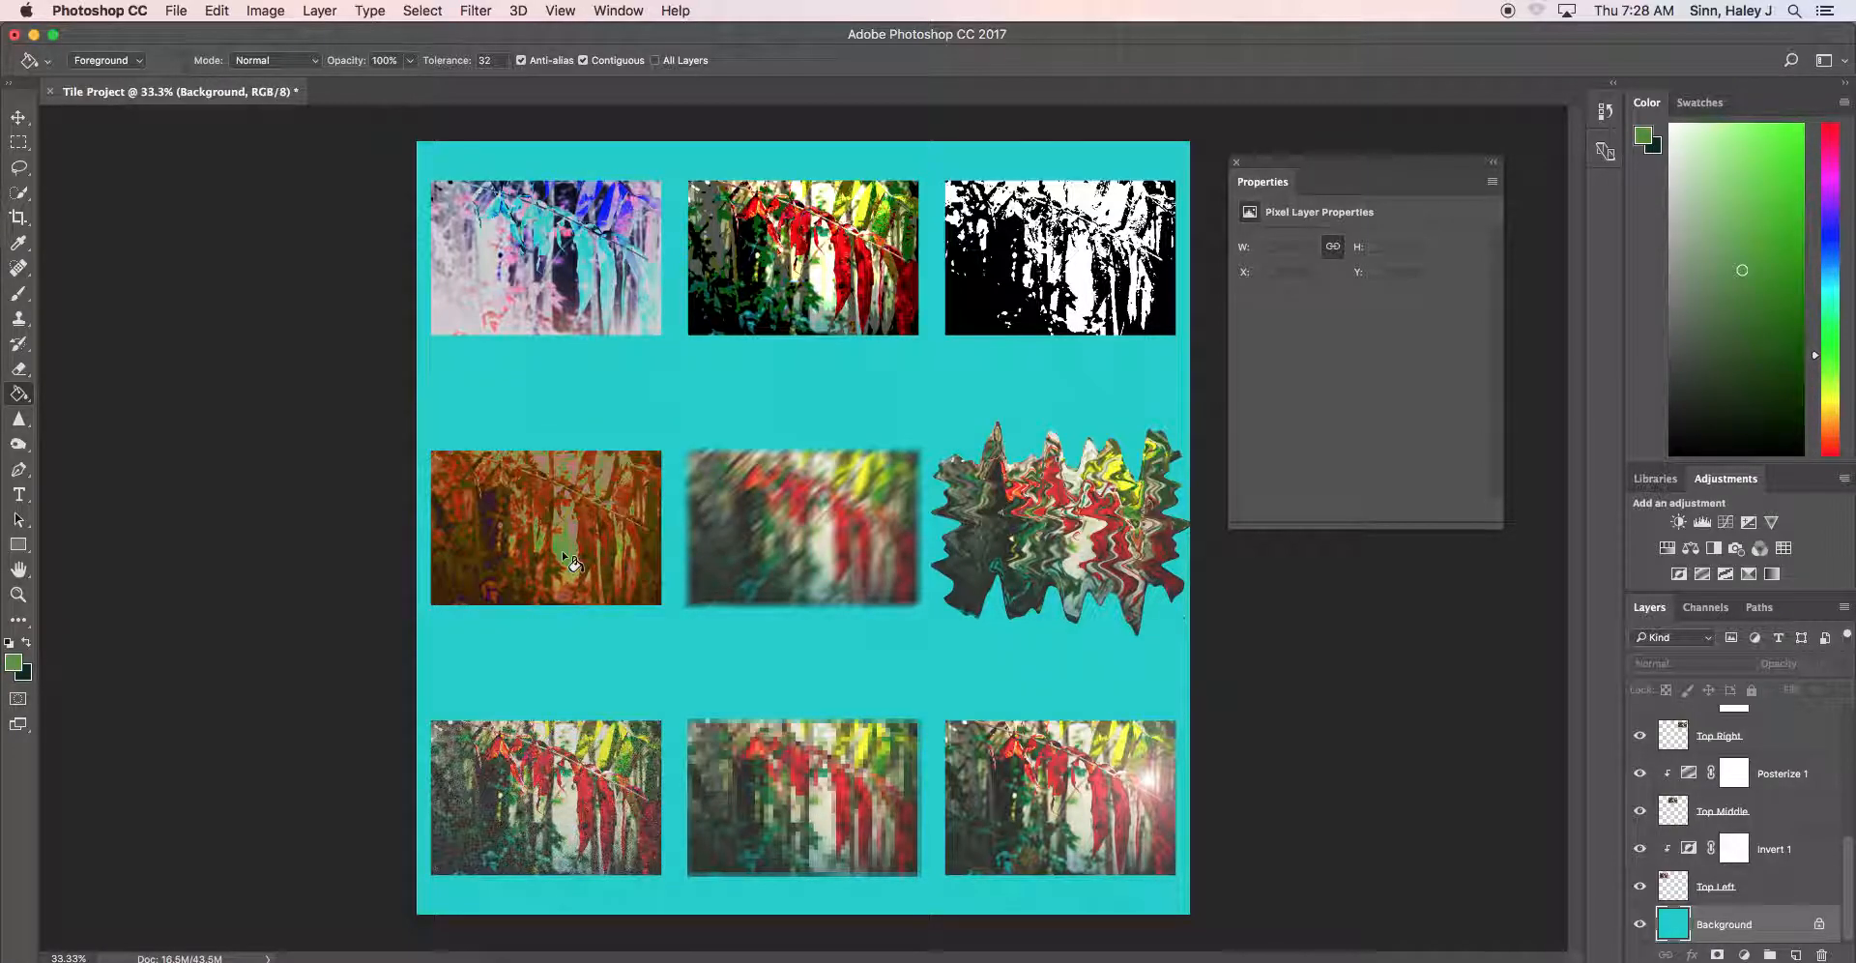
left_click(605, 387)
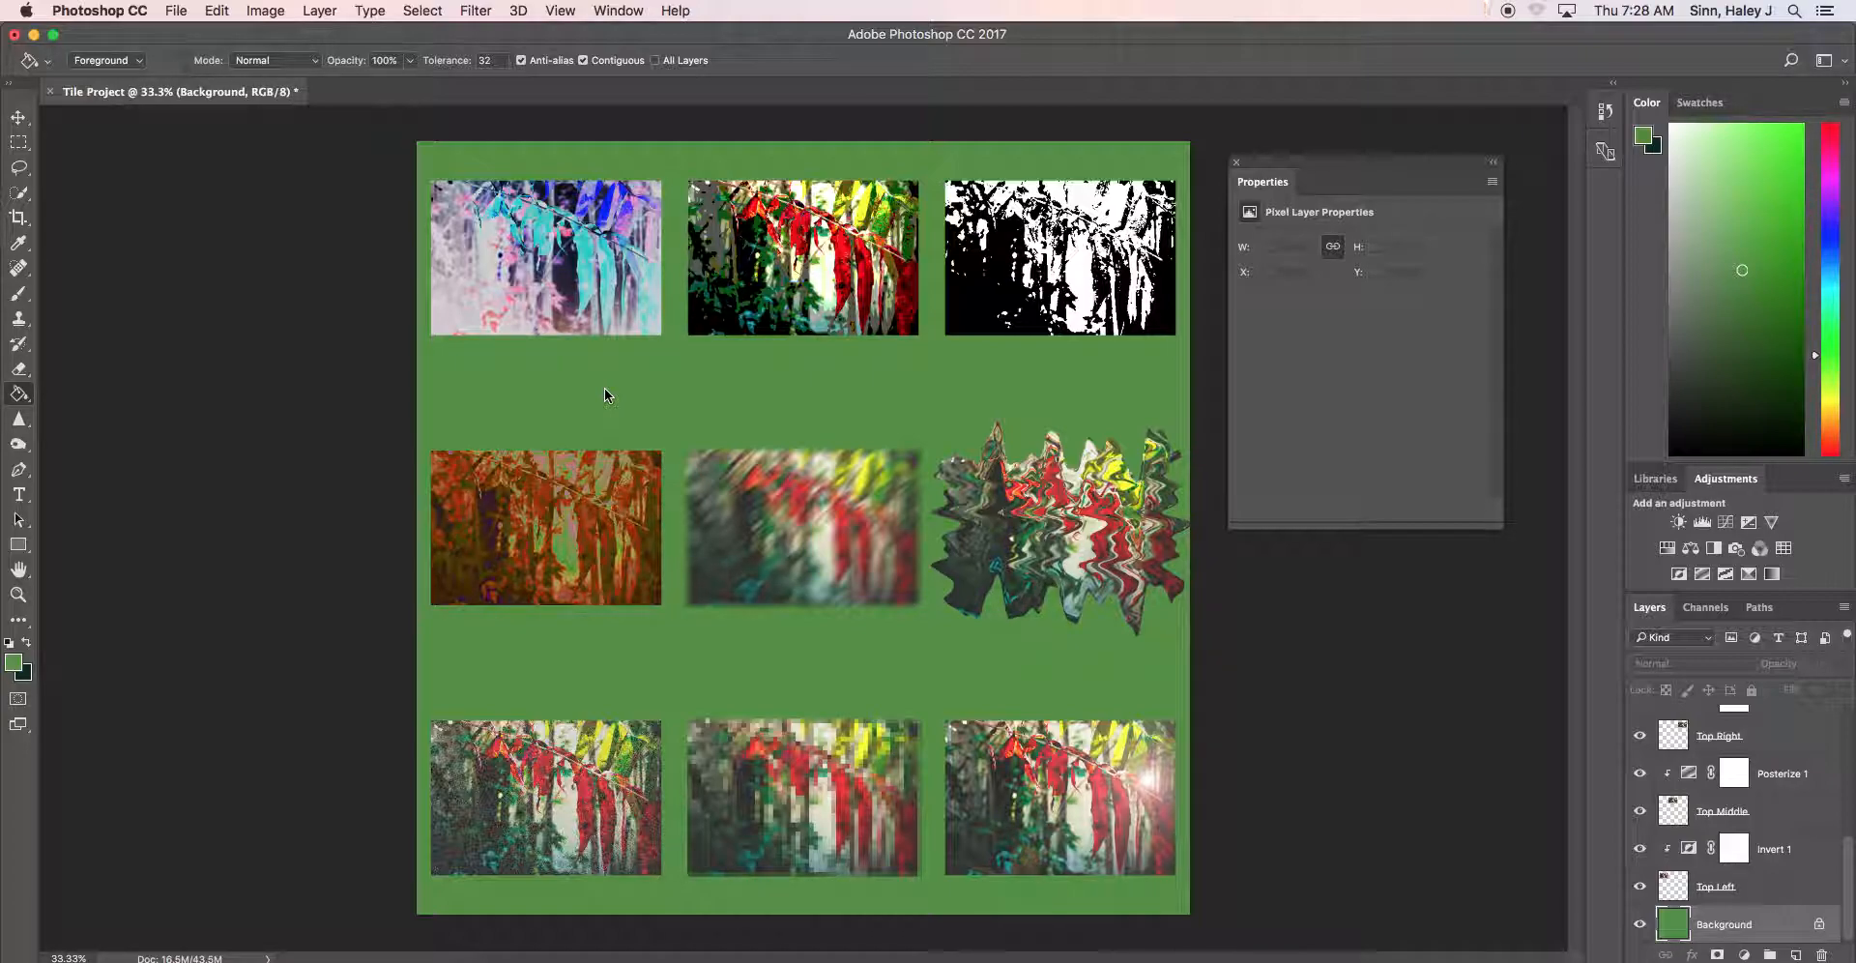
Draw a linear green-to-dark-green gradient across the Background layer from the left edge to the right using the Gradient tool
left_click(23, 396)
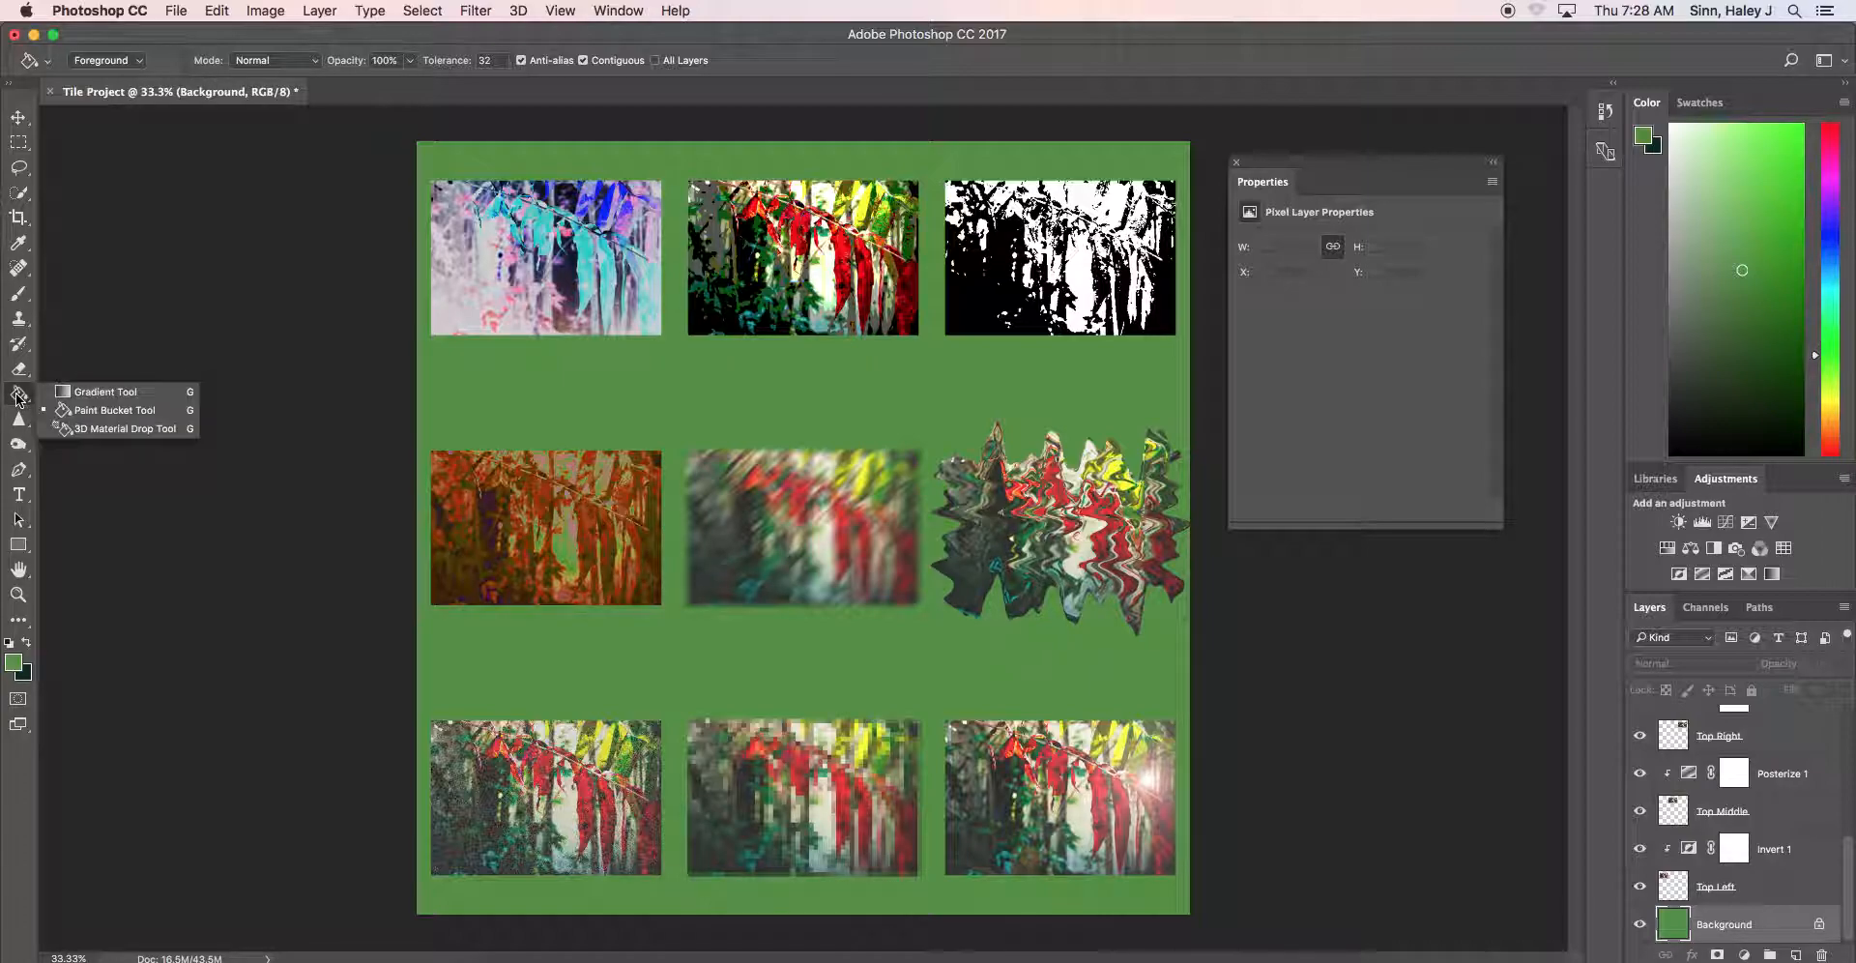
left_click(162, 401)
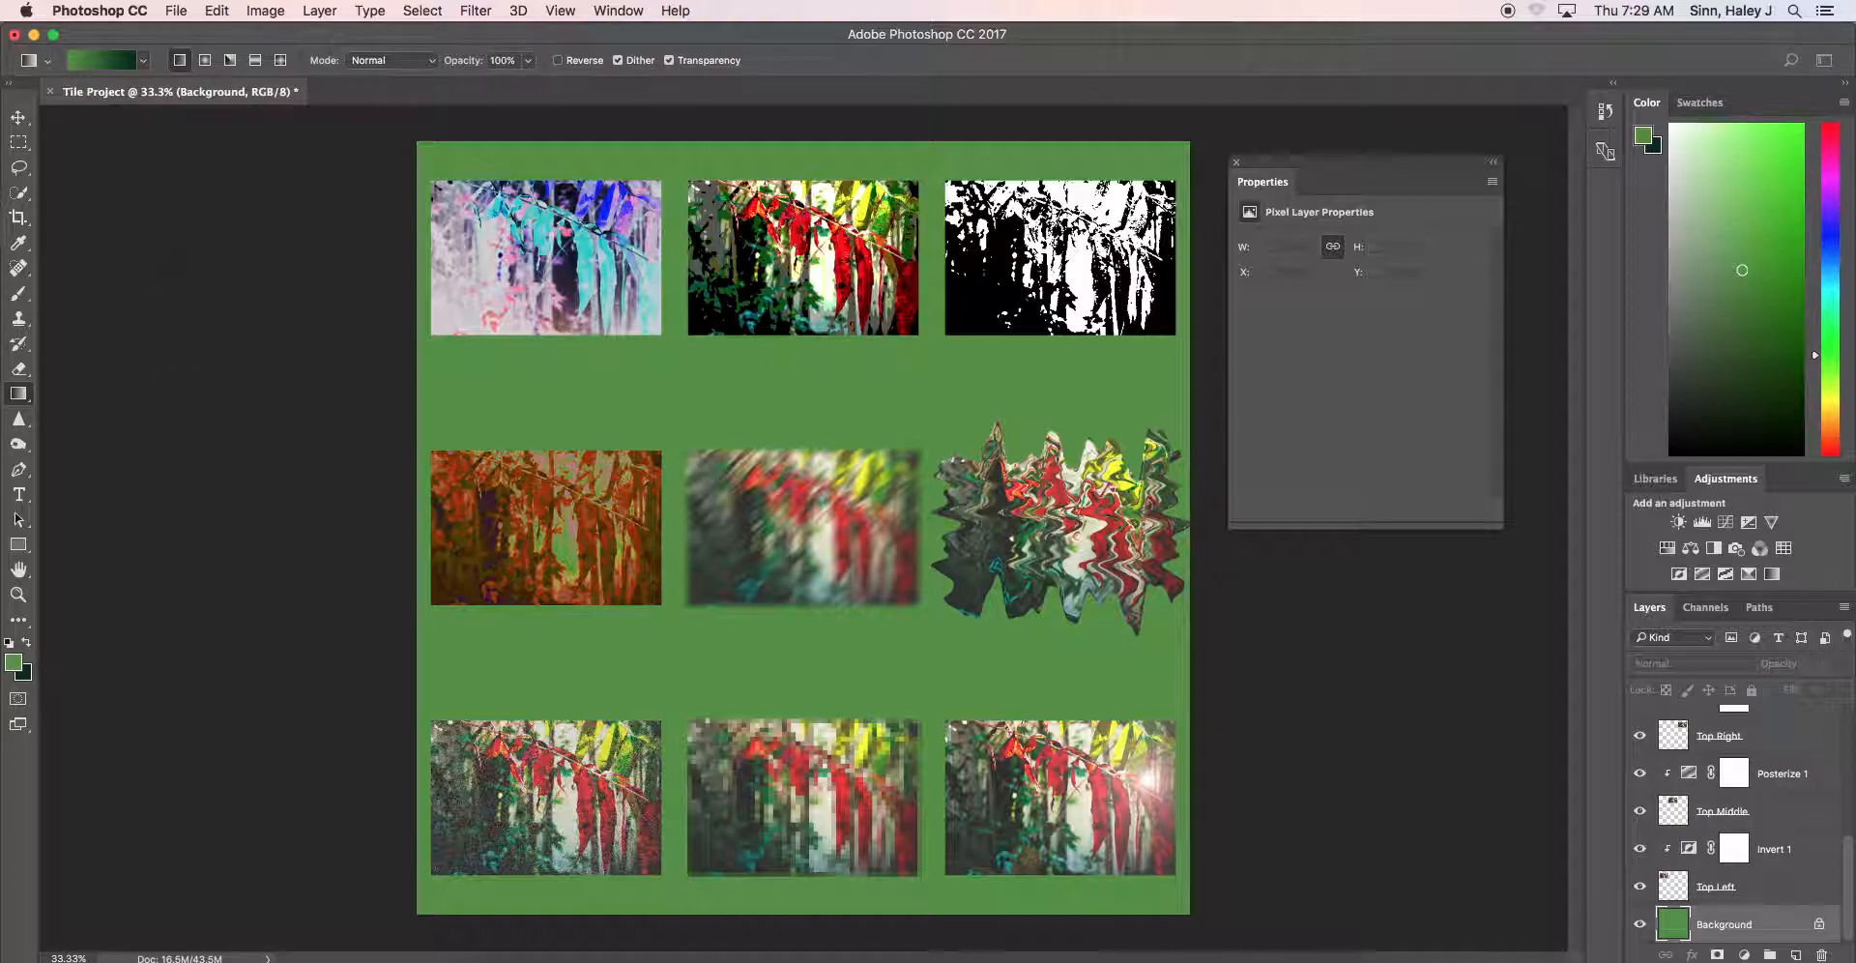
left_click(144, 64)
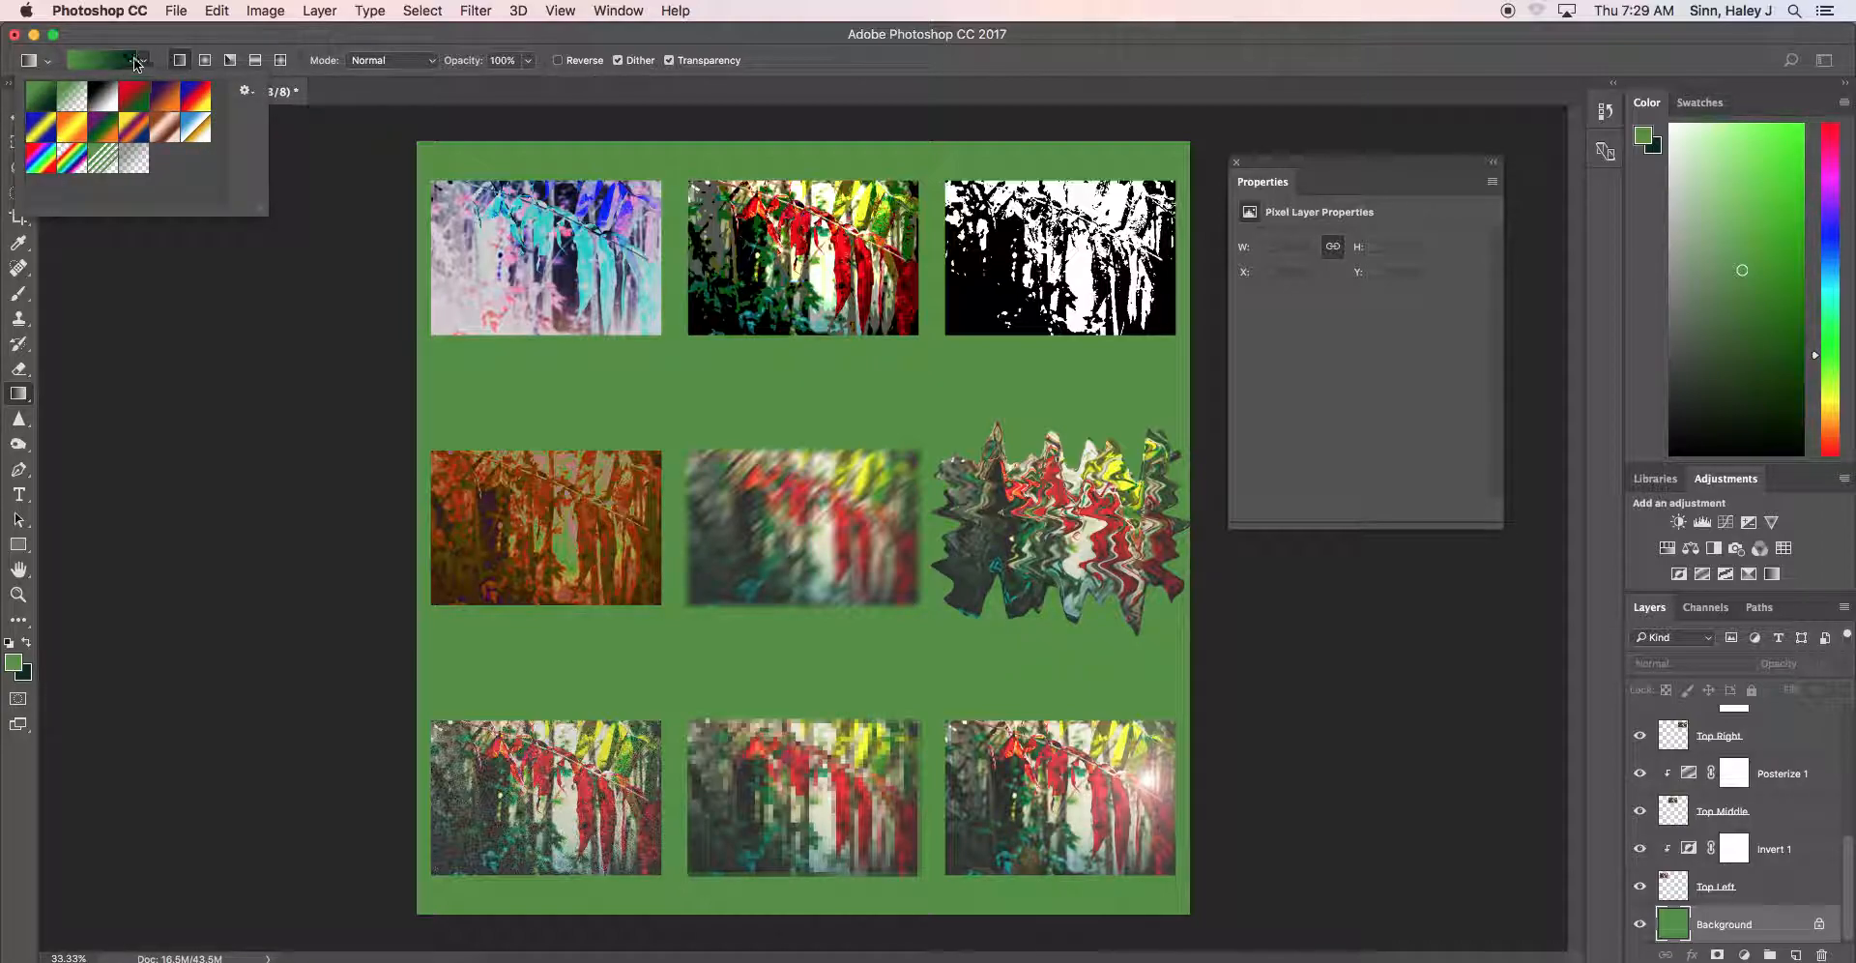
left_click(144, 64)
left_click(205, 60)
left_click(281, 60)
left_click(179, 62)
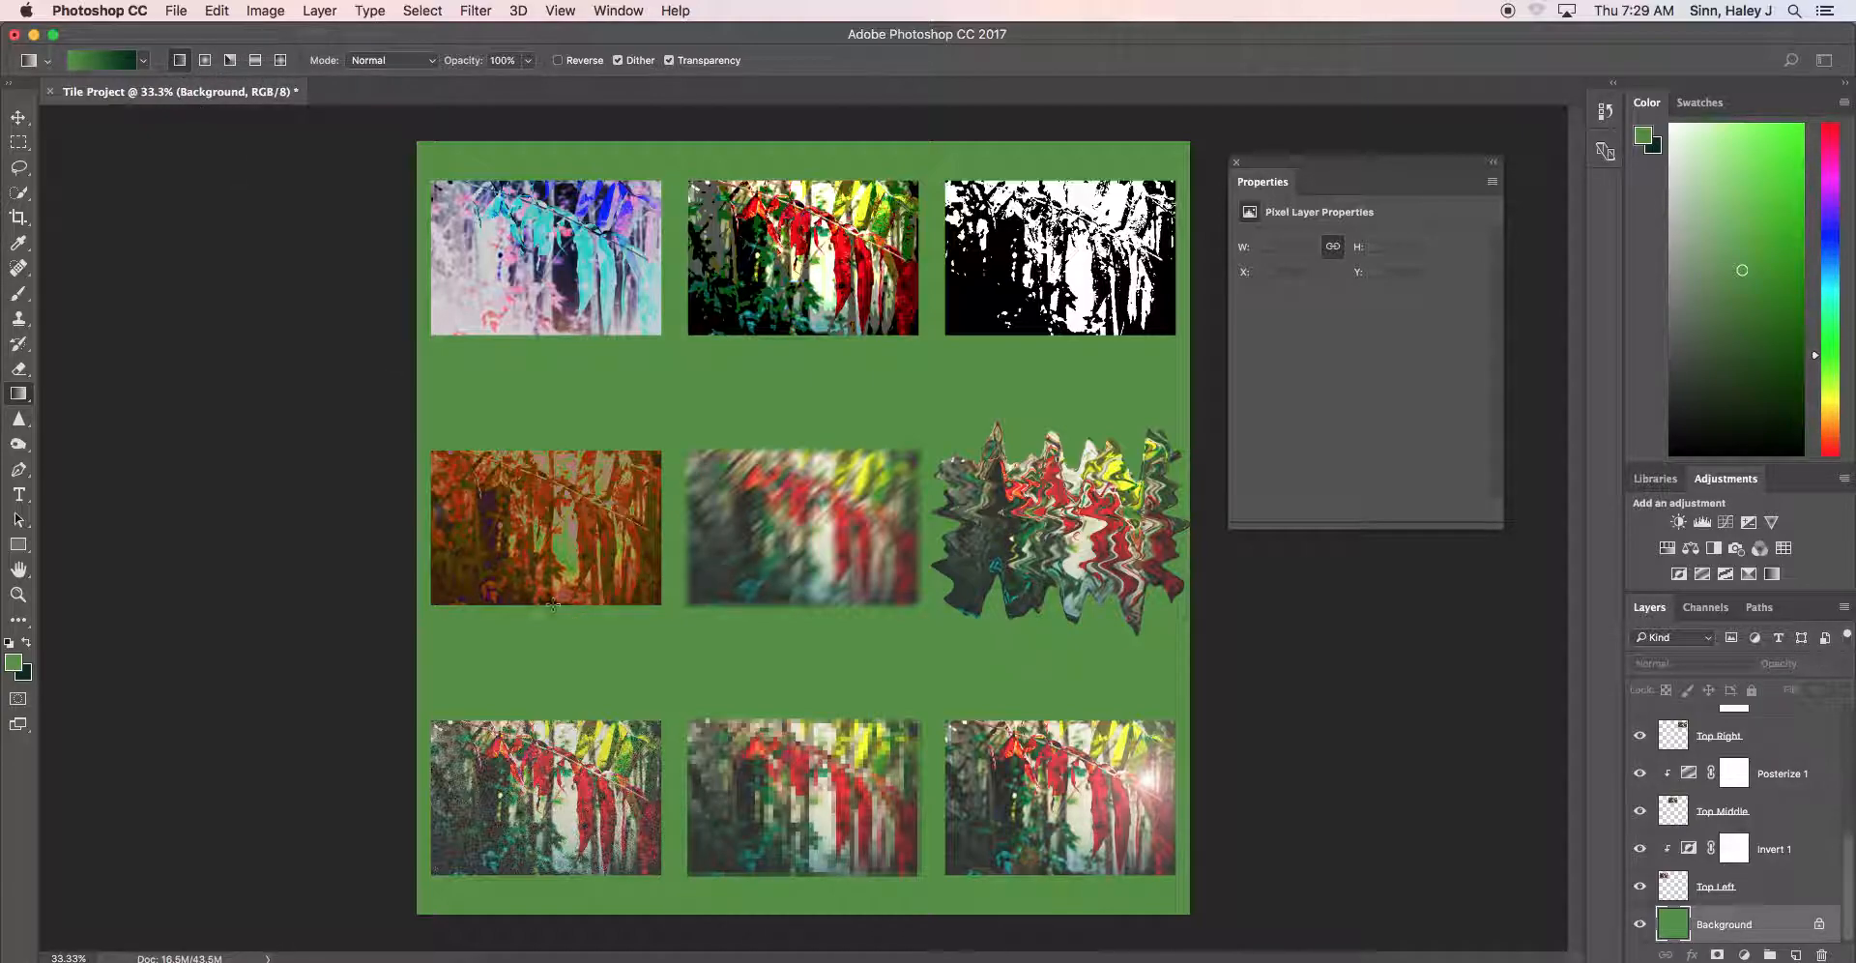
left_click_drag(435, 520, 1145, 524)
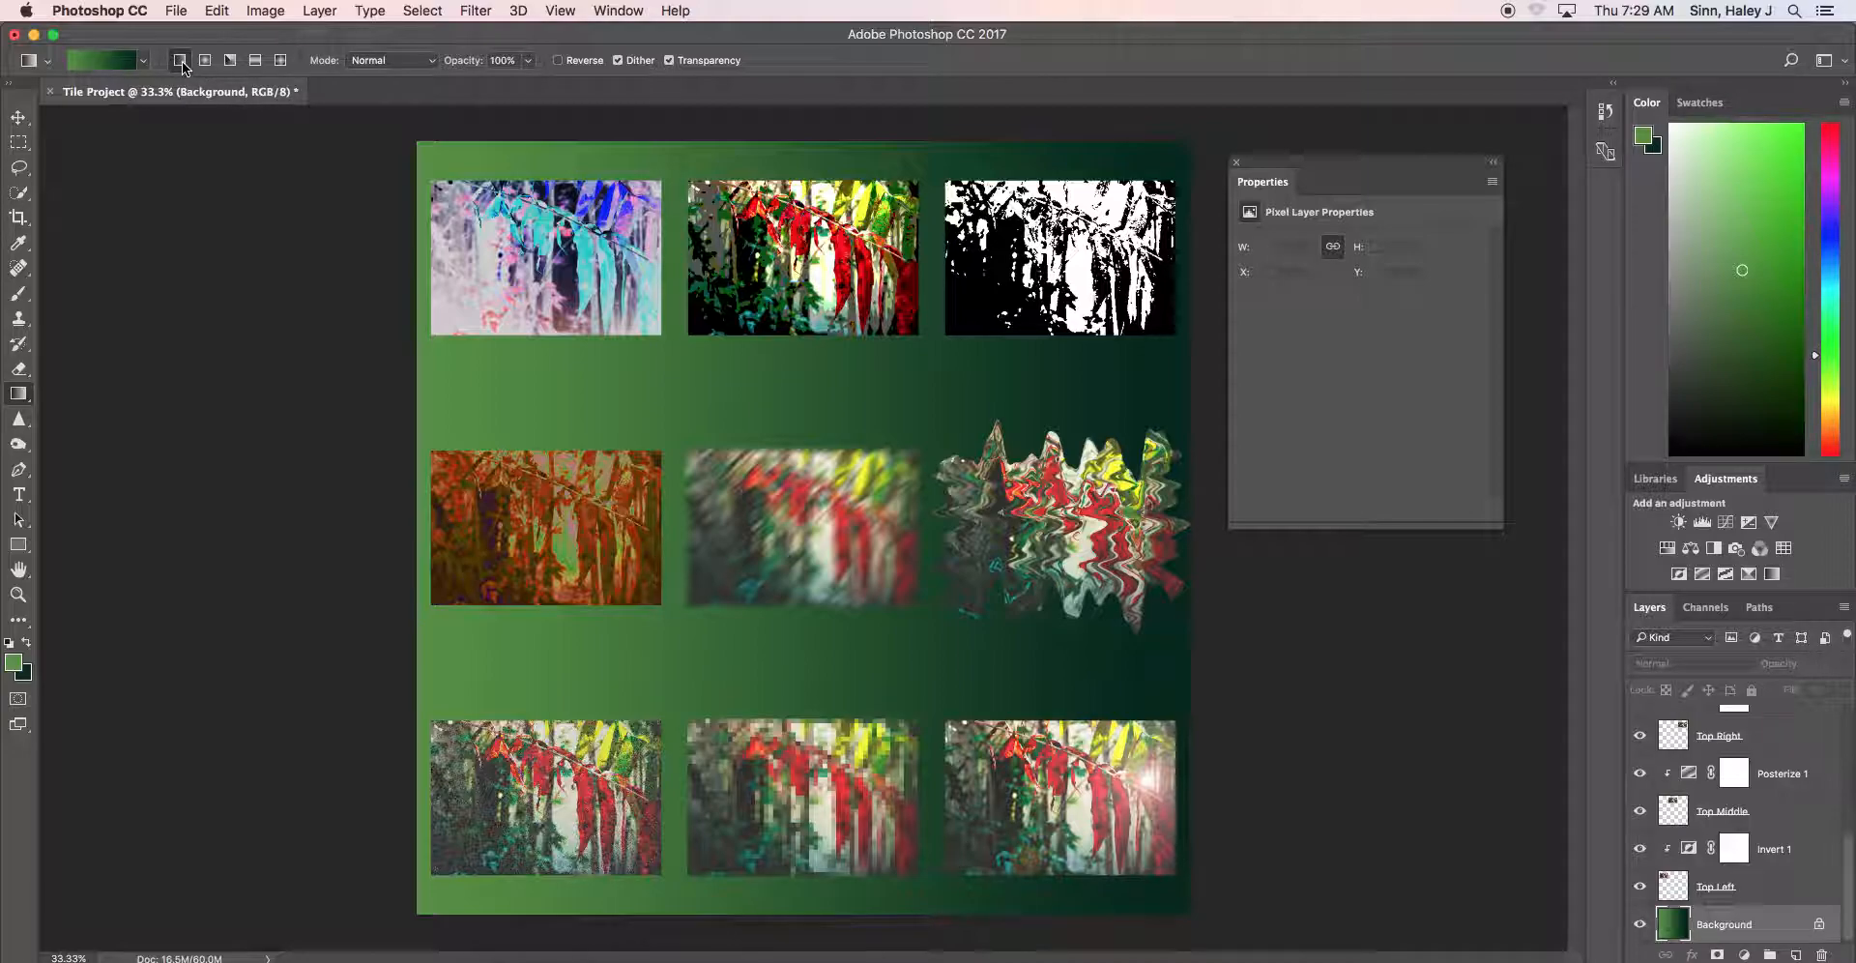
Try the linear gradient on the Background in reverse, from right to left, and along both diagonals of the canvas
left_click_drag(1167, 529, 449, 518)
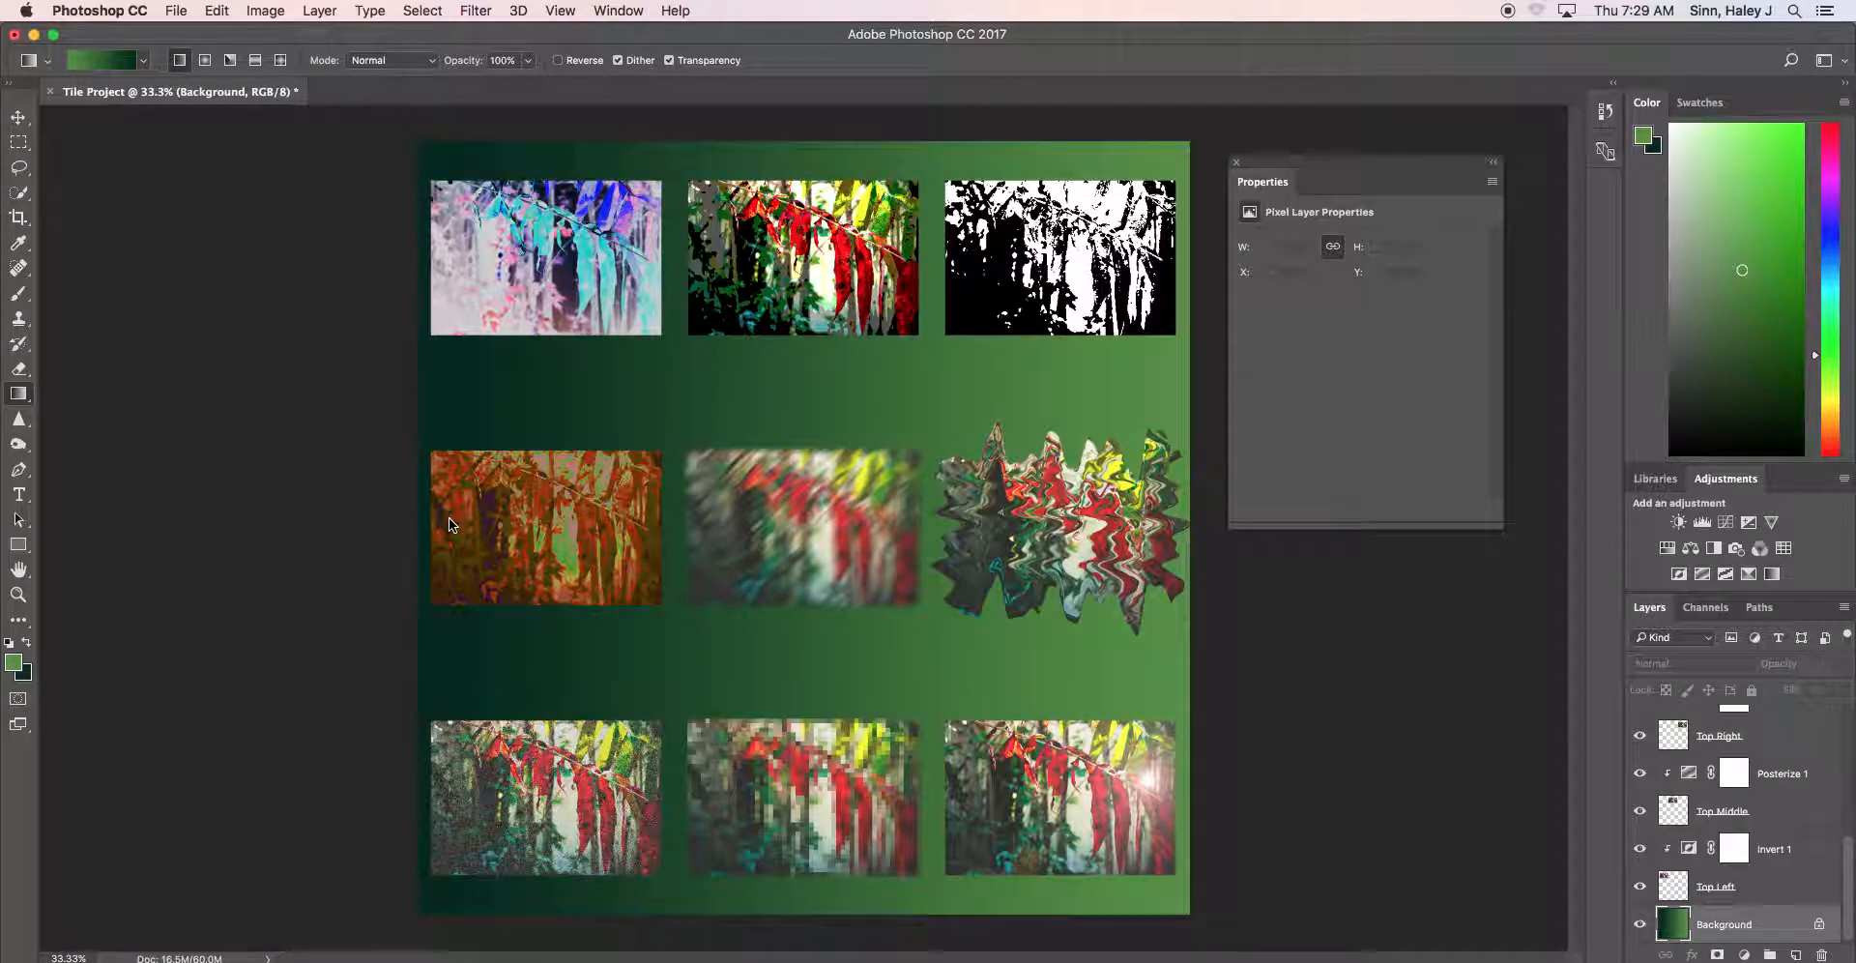
left_click_drag(507, 850, 1161, 193)
left_click_drag(1148, 853, 441, 191)
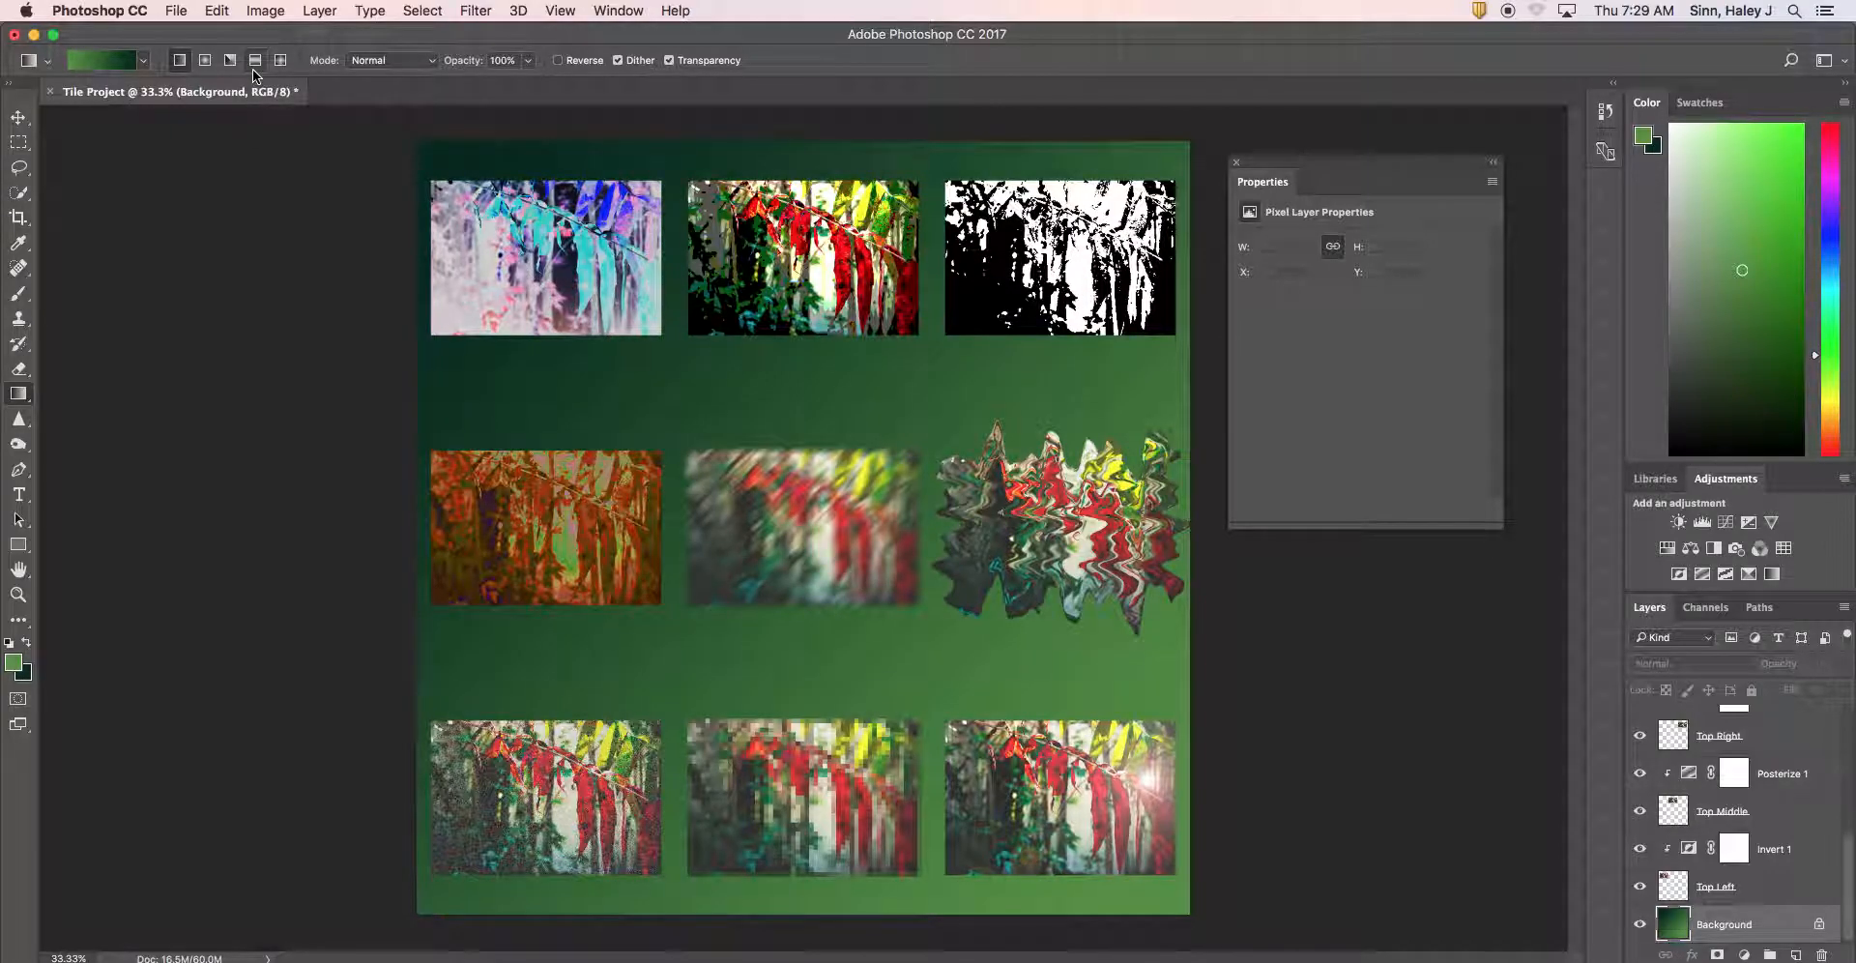
Try a radial gradient on the Background, followed by several vertical reflected gradients with different starting points and lengths
left_click(205, 60)
left_click_drag(948, 692, 583, 315)
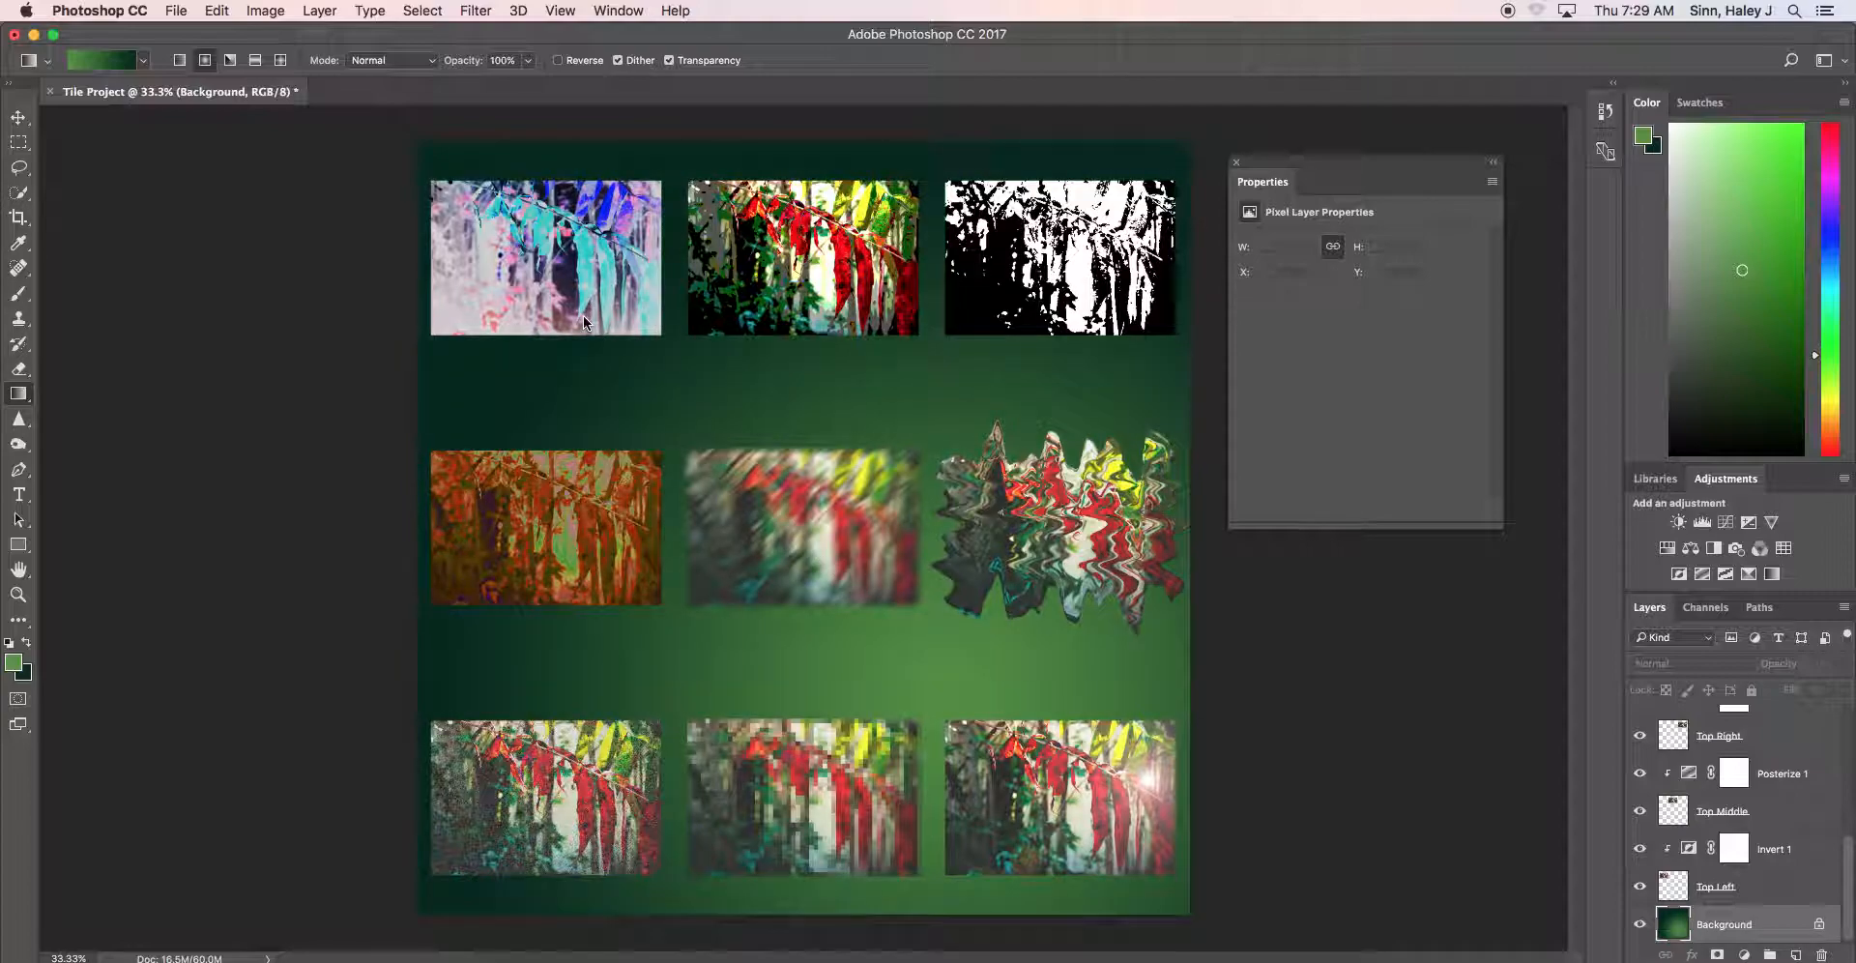
left_click(255, 61)
left_click_drag(815, 190, 819, 860)
left_click_drag(818, 720, 815, 599)
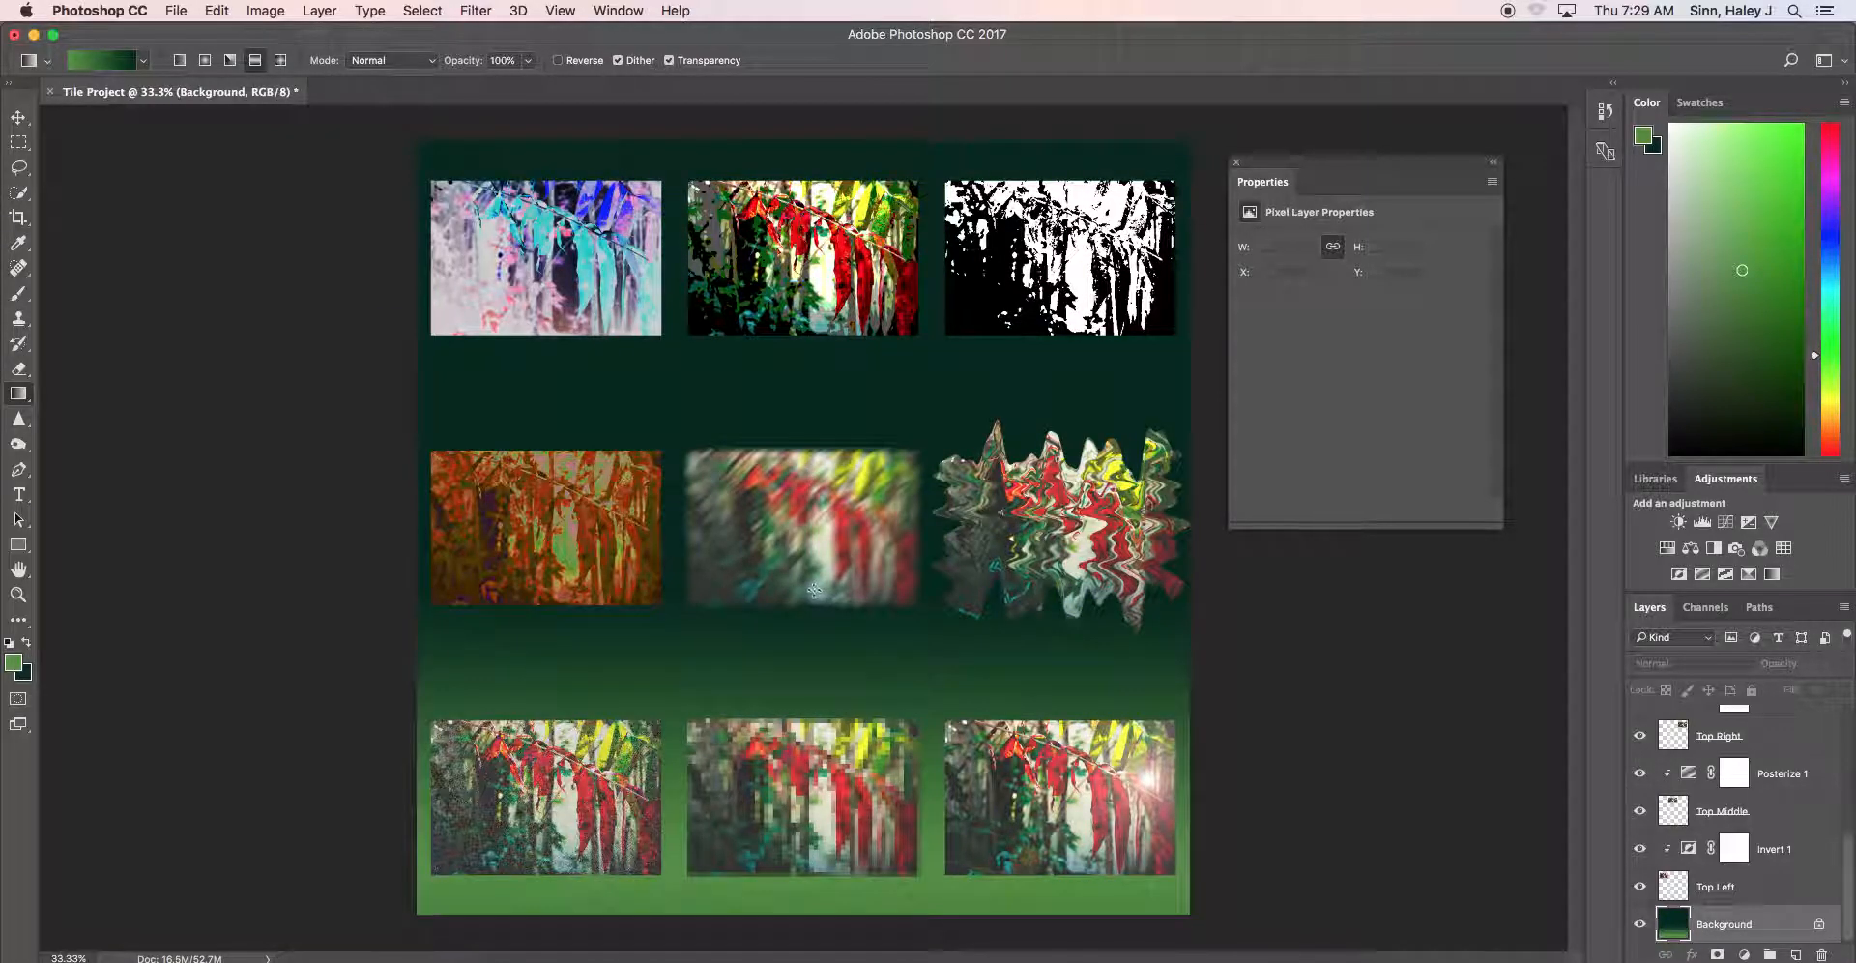
left_click_drag(815, 522, 817, 639)
left_click_drag(803, 515, 808, 591)
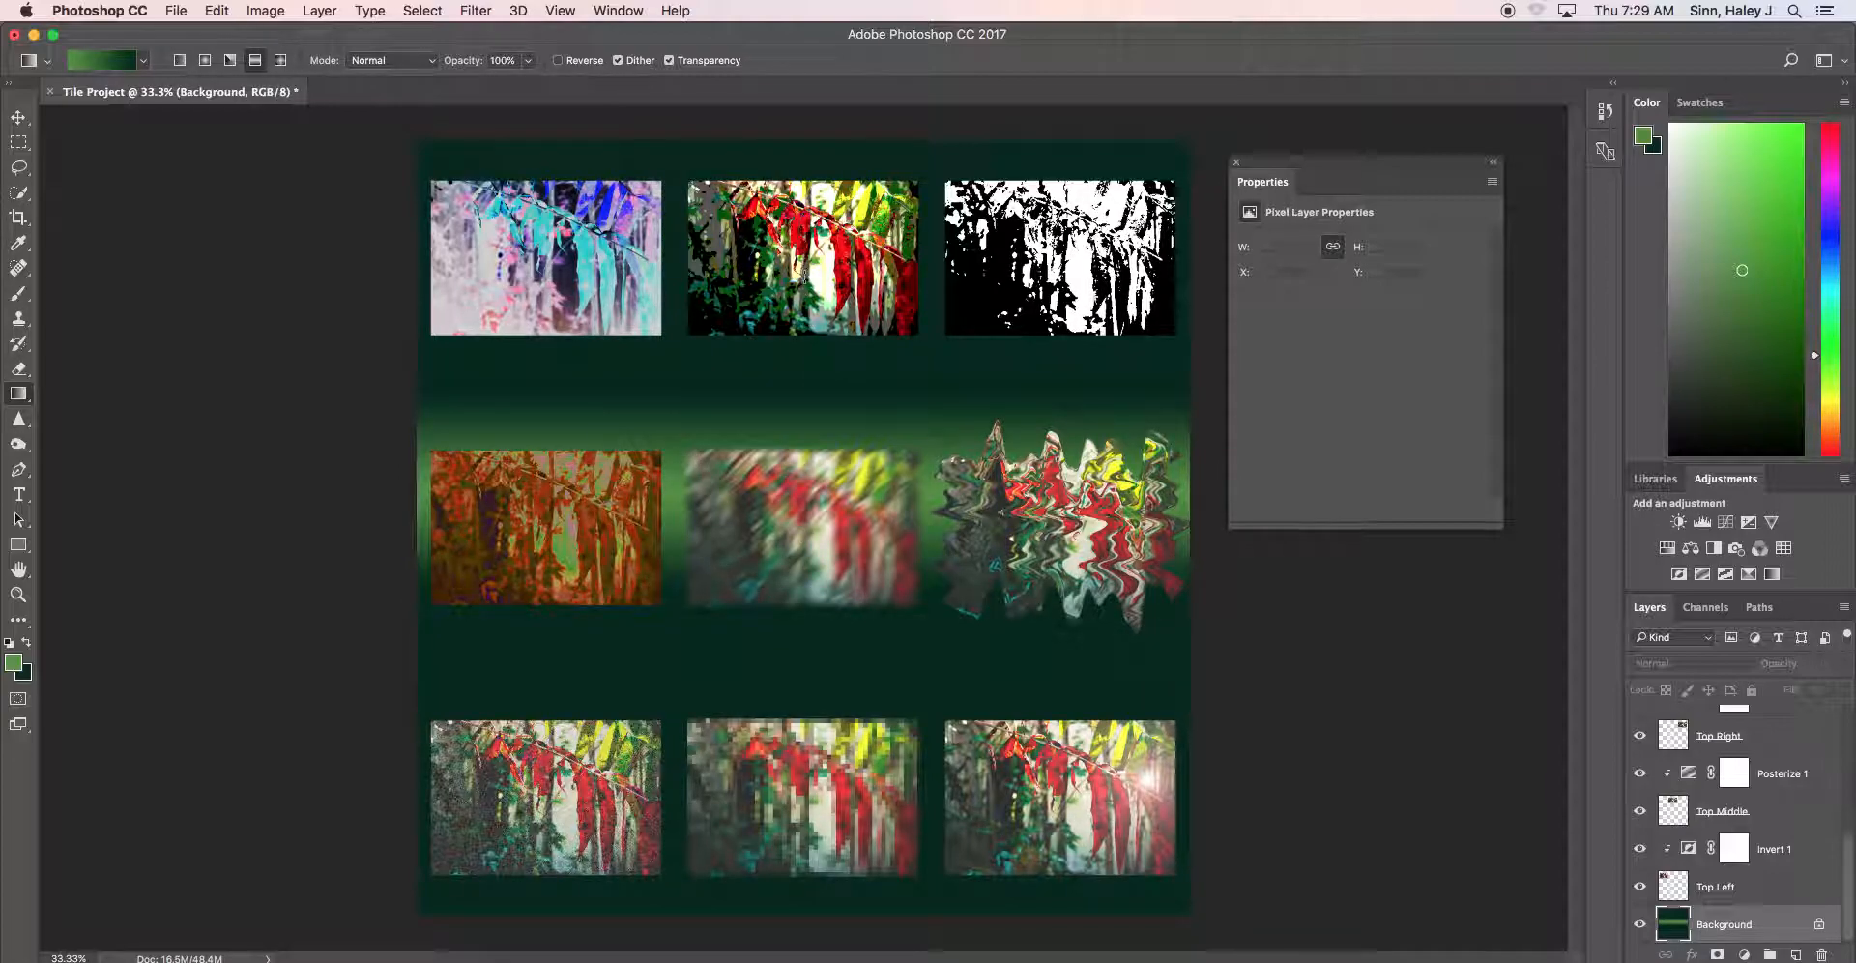
left_click_drag(802, 390, 817, 672)
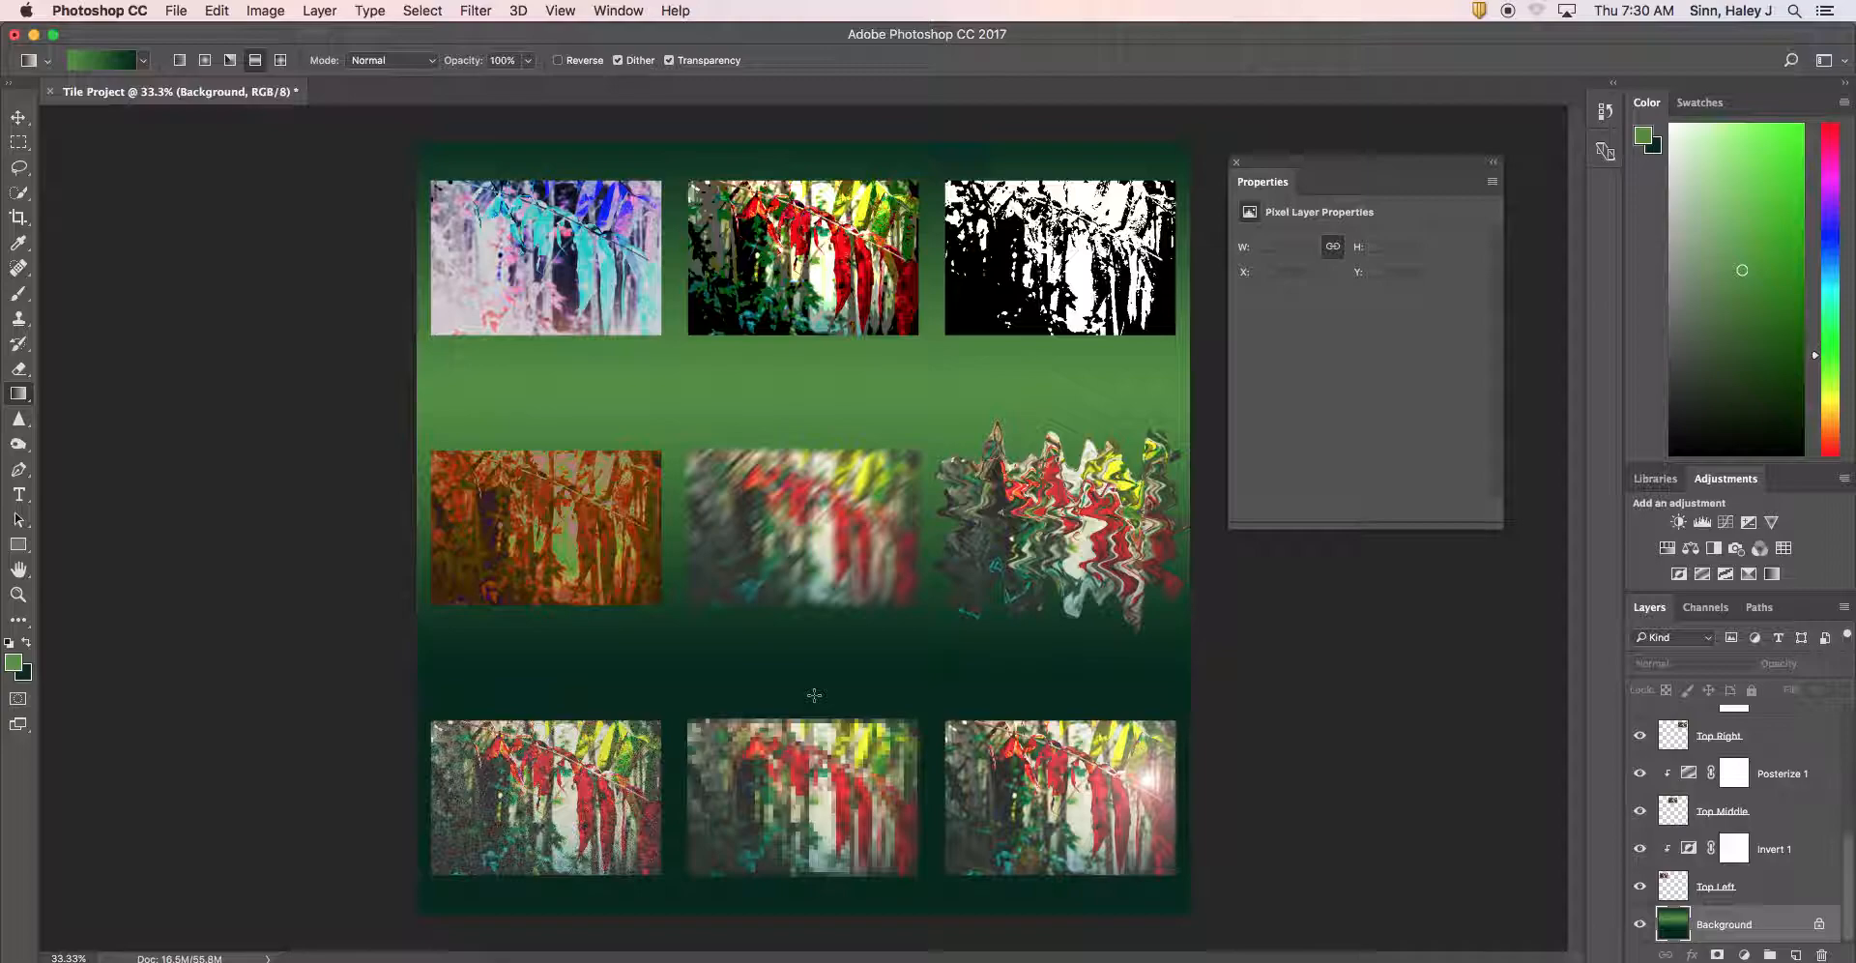
Restore the linear gradient style and redraw the Background gradient horizontally, from green at the left to dark green at the right
left_click(179, 60)
left_click_drag(452, 531, 1139, 553)
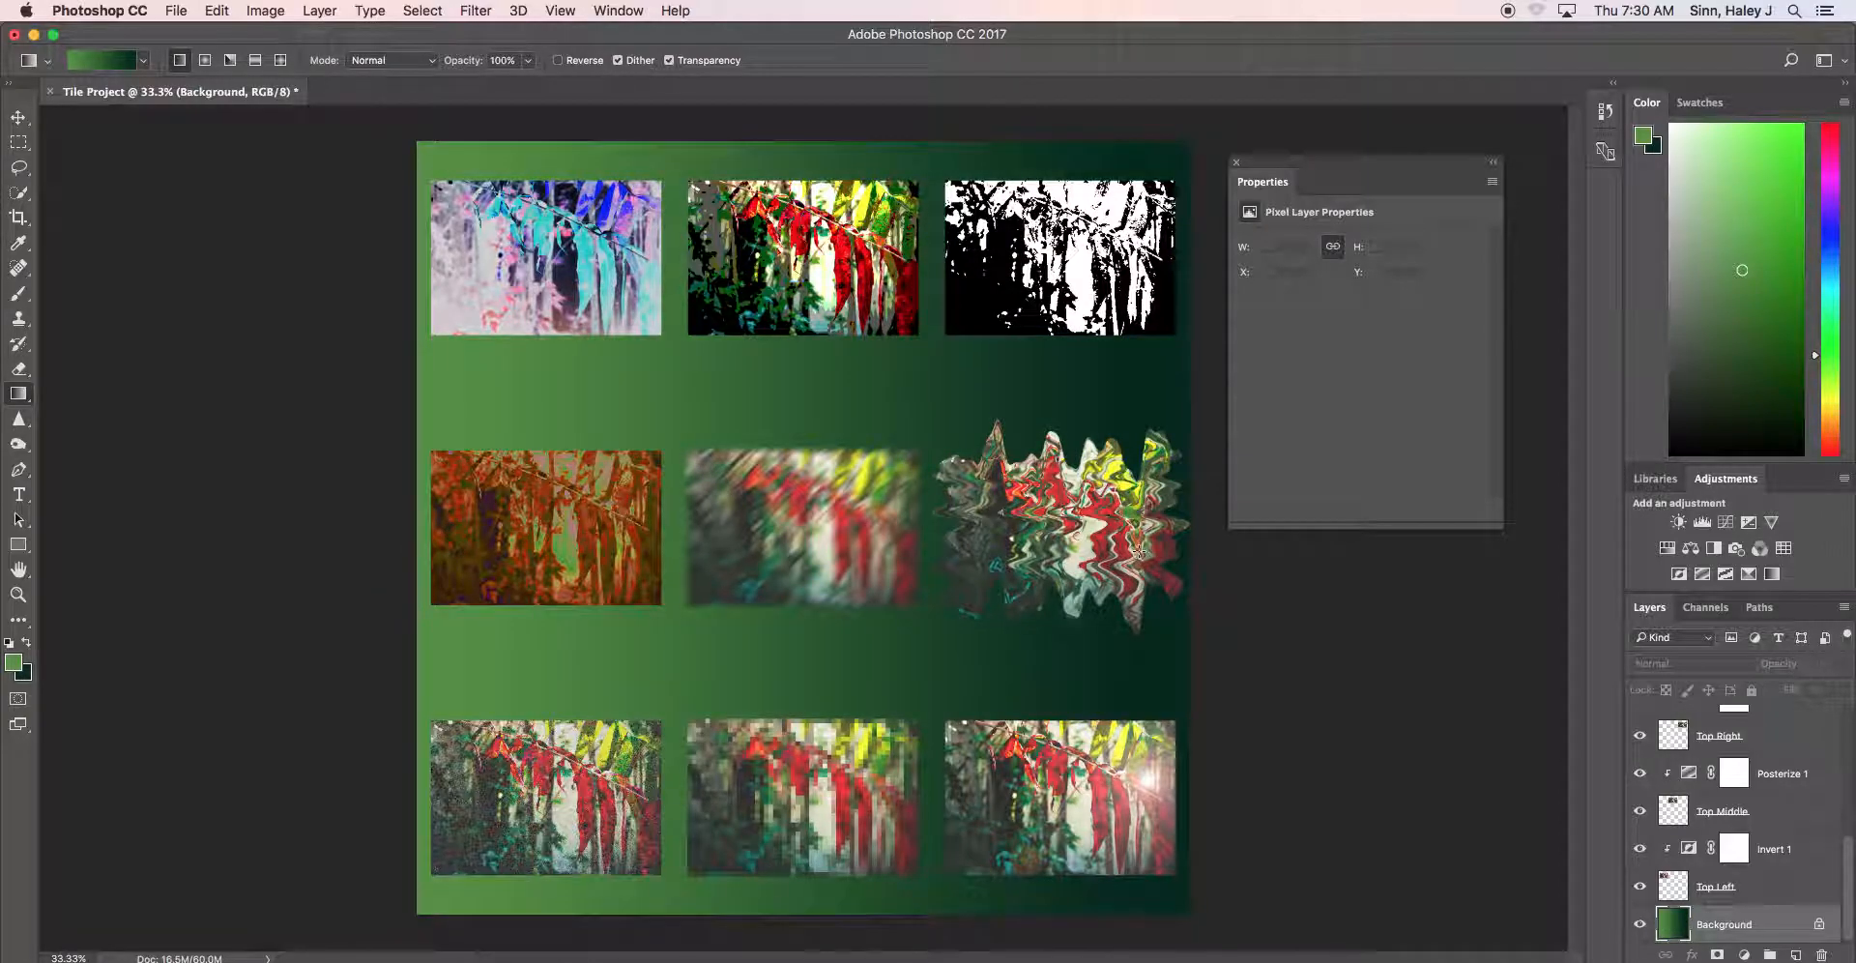